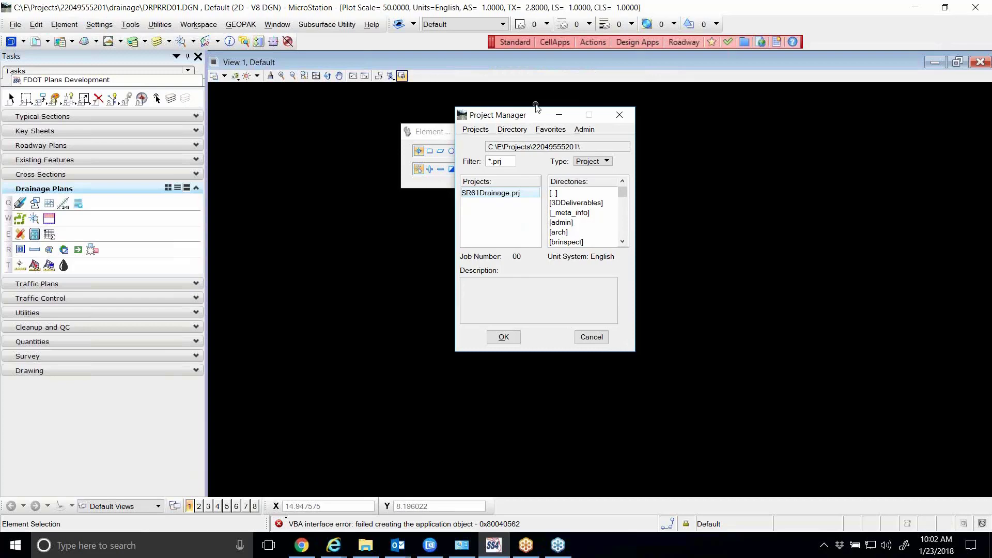
# Open the project info of SR61Drainage.prj for editing and check the working directory in its user preferences
pyautogui.click(484, 131)
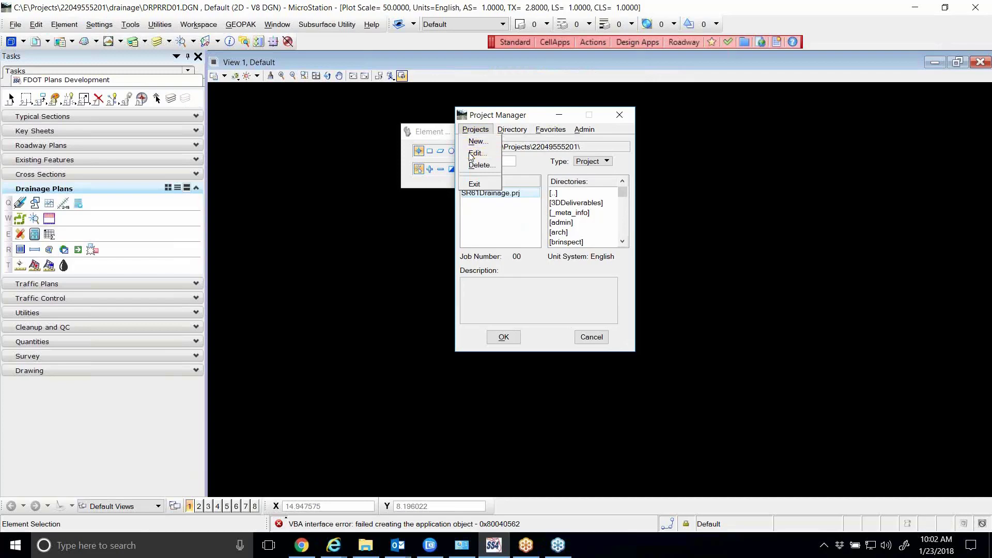
pyautogui.click(474, 154)
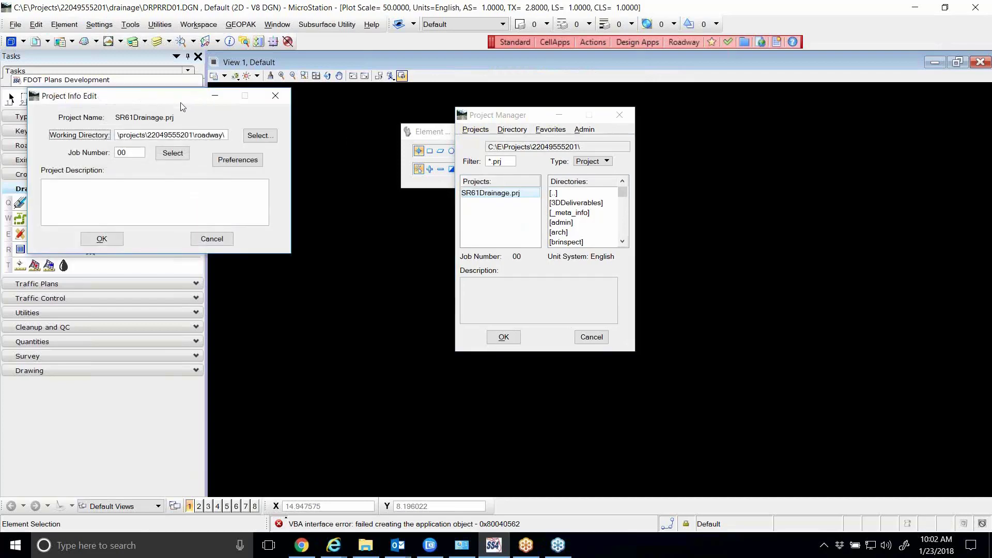
pyautogui.moveTo(181, 102); pyautogui.dragTo(568, 221)
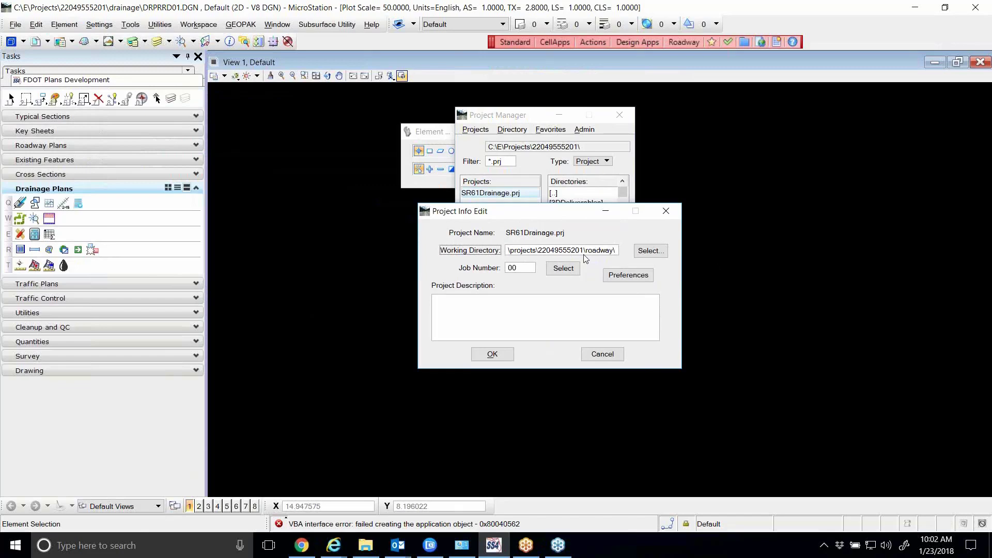
pyautogui.click(619, 277)
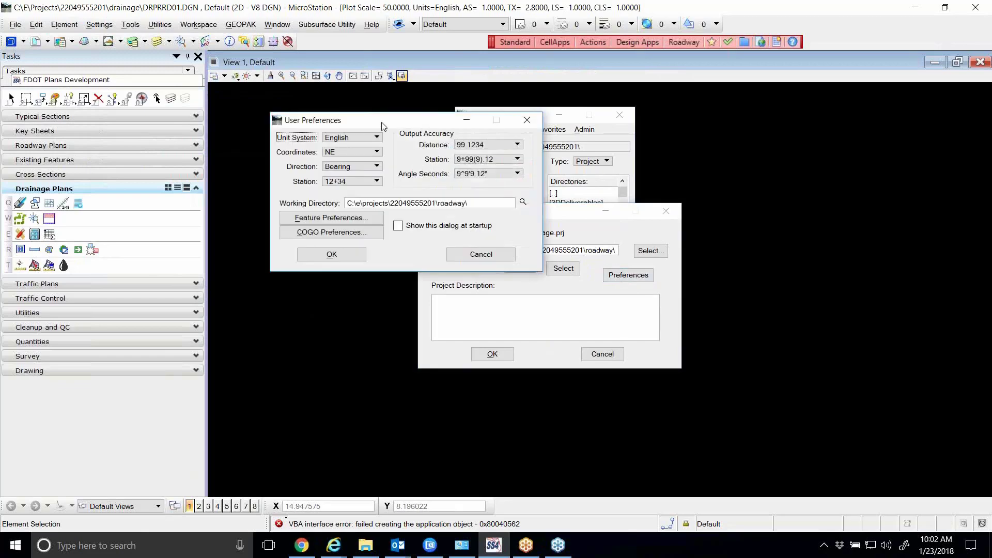
pyautogui.moveTo(370, 107); pyautogui.dragTo(334, 26)
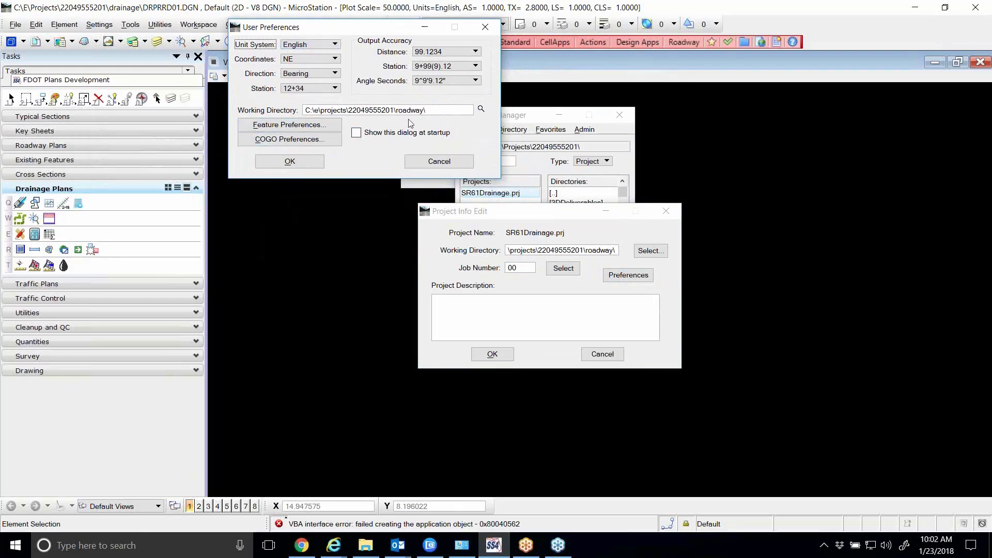
pyautogui.moveTo(438, 113); pyautogui.dragTo(292, 117)
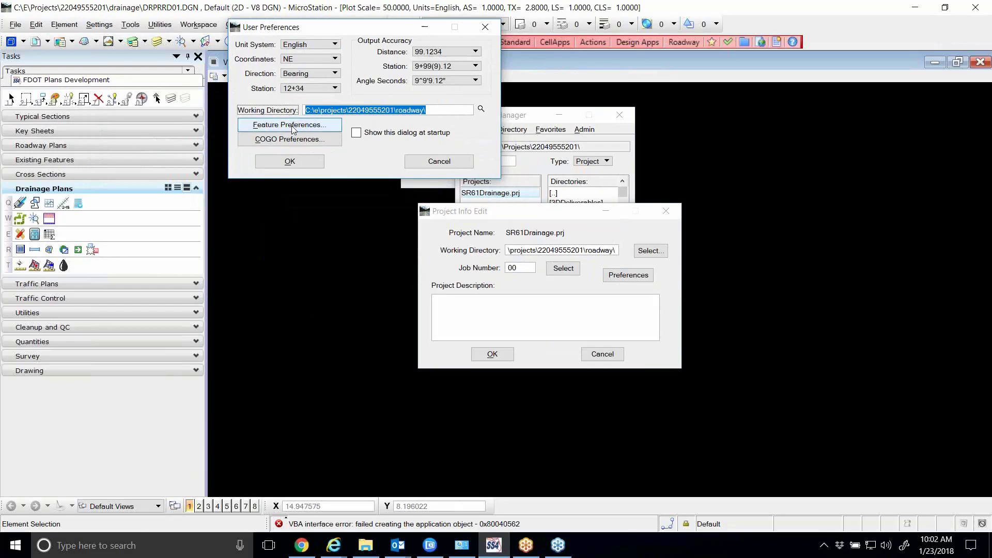
# Review the COGO preferences alongside the user preferences' working directory, and close the preference and project info dialogs
pyautogui.click(298, 143)
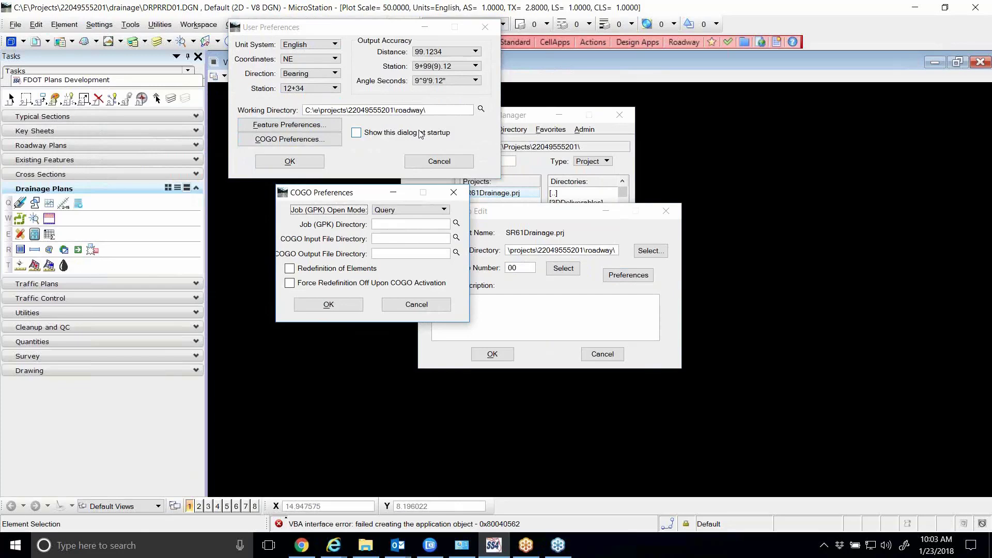
pyautogui.click(437, 111)
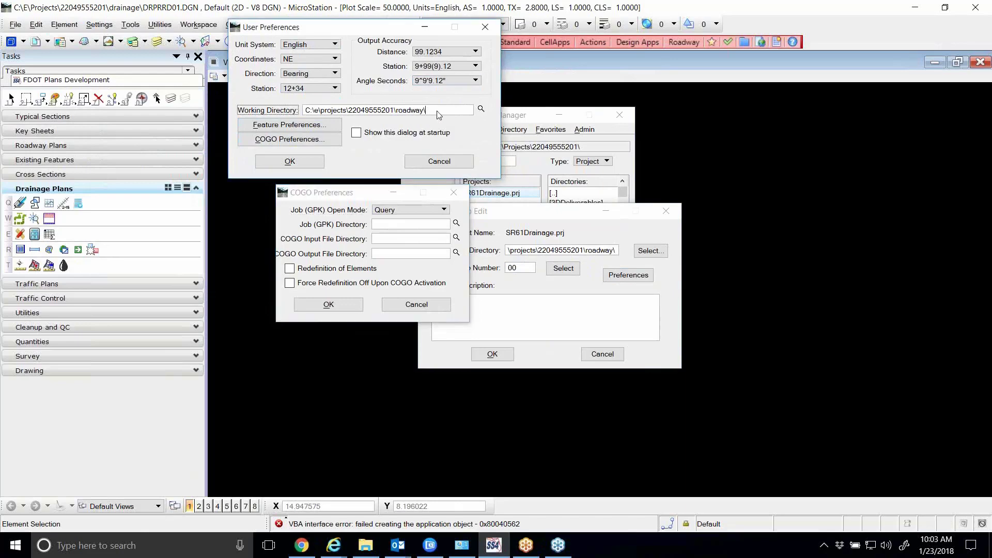
pyautogui.moveTo(437, 110); pyautogui.dragTo(304, 111)
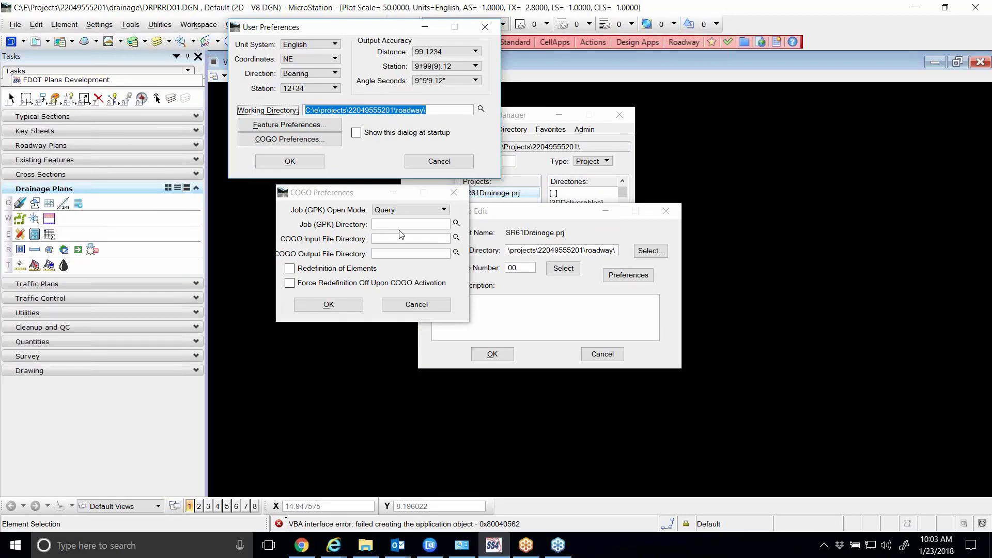
pyautogui.click(439, 112)
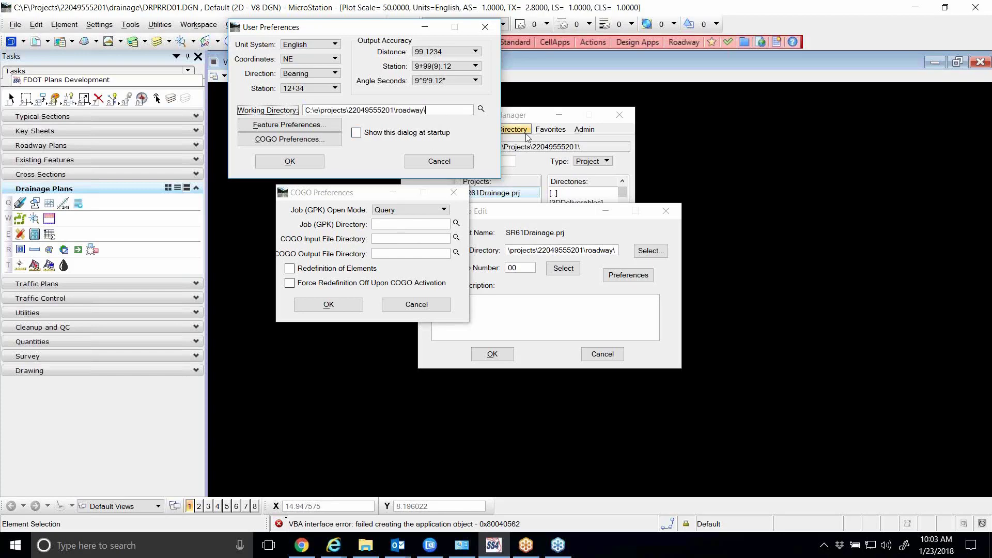
pyautogui.click(432, 225)
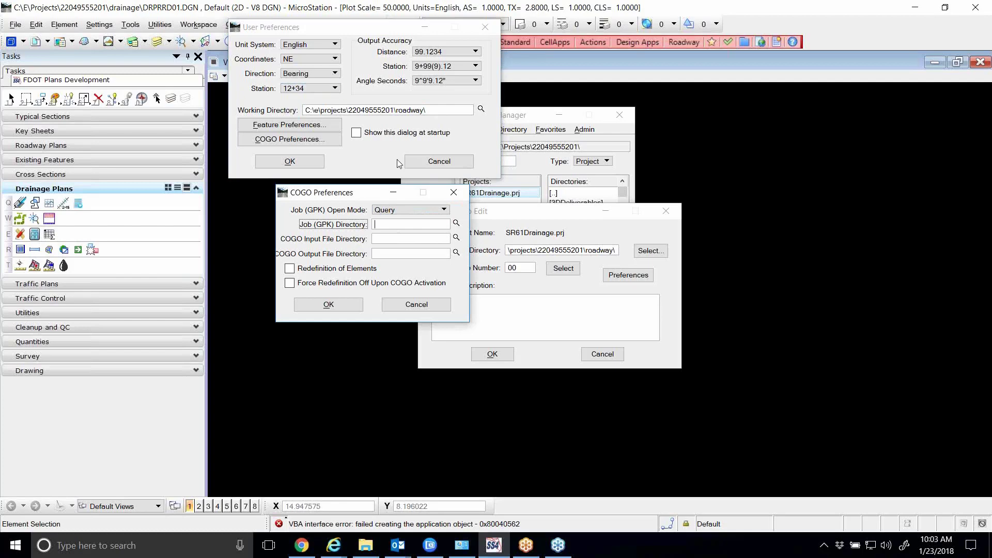
pyautogui.click(430, 110)
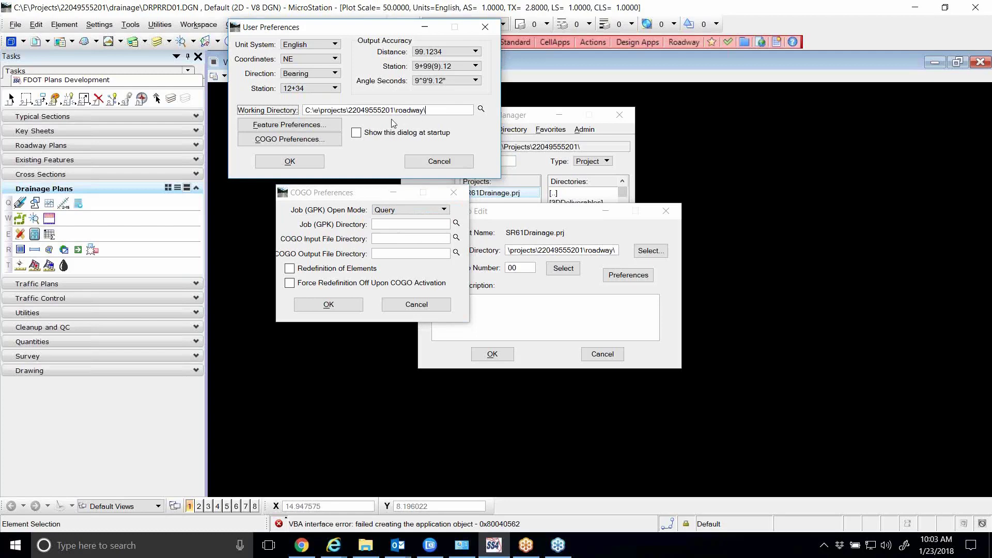
pyautogui.click(306, 163)
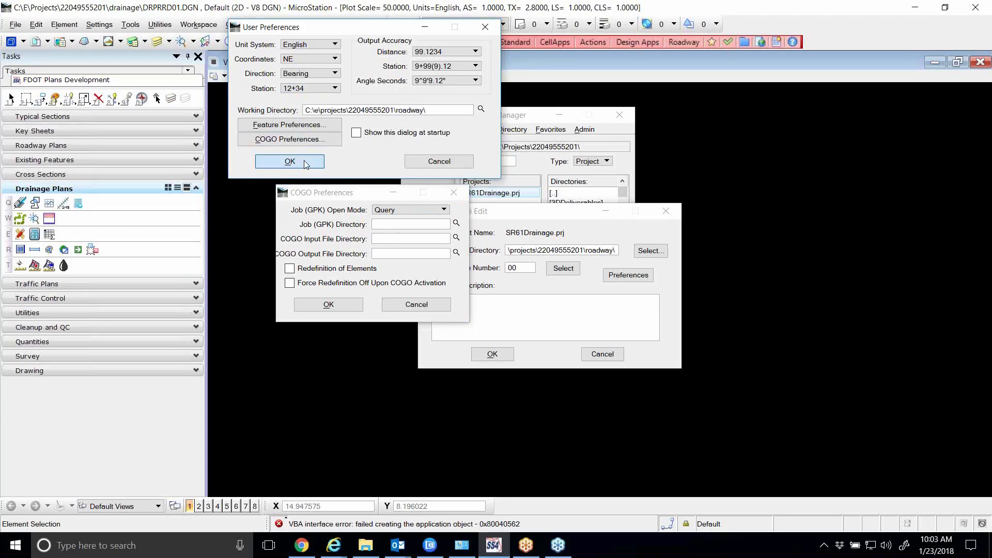
pyautogui.click(326, 305)
pyautogui.click(601, 354)
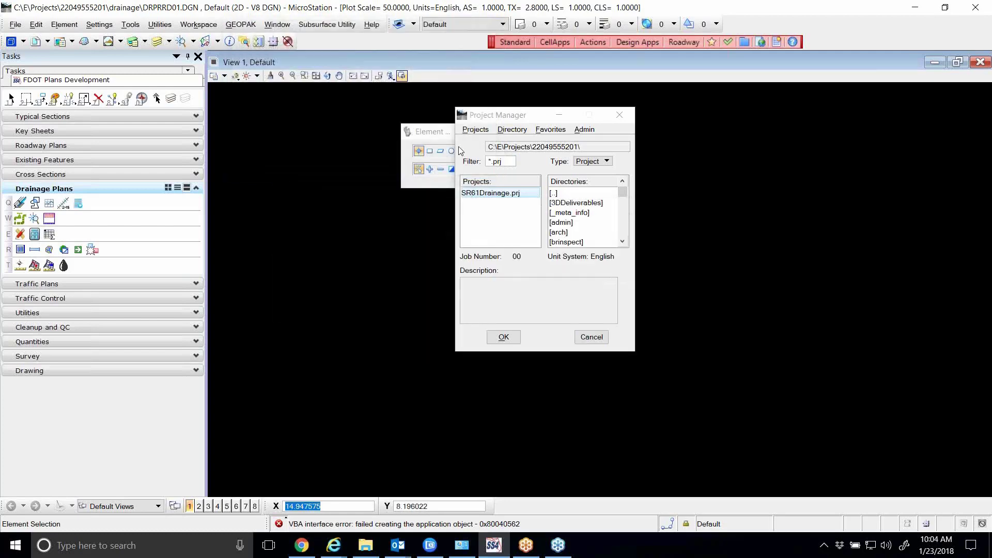
# Open SR61Drainage.prj as the Student project user, and close its Road Project window and the Project Manager
pyautogui.click(504, 337)
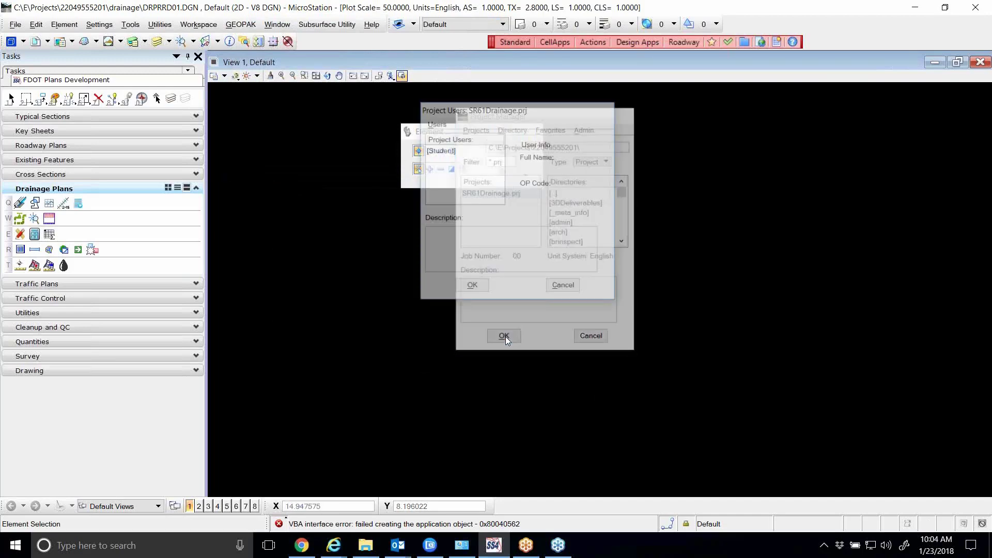
pyautogui.click(439, 150)
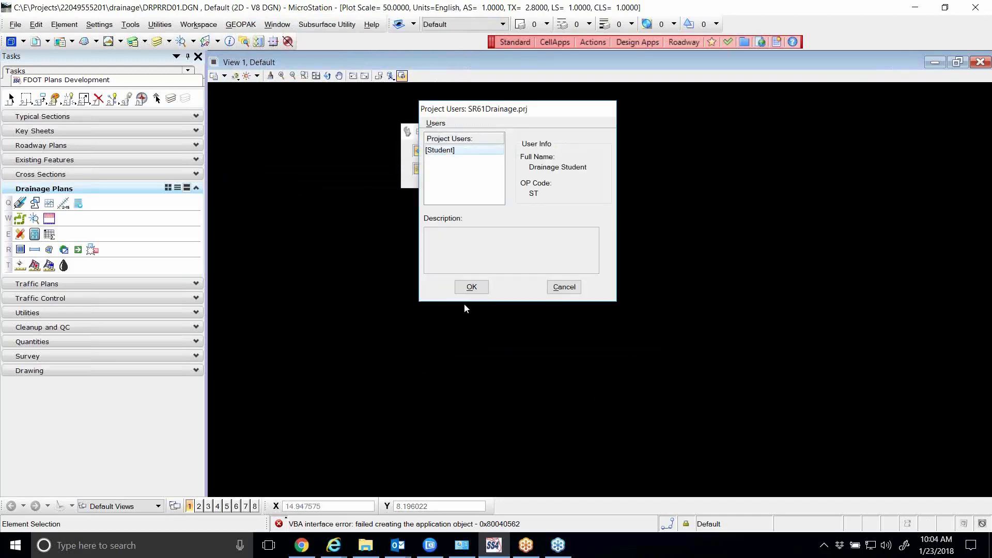
pyautogui.click(470, 287)
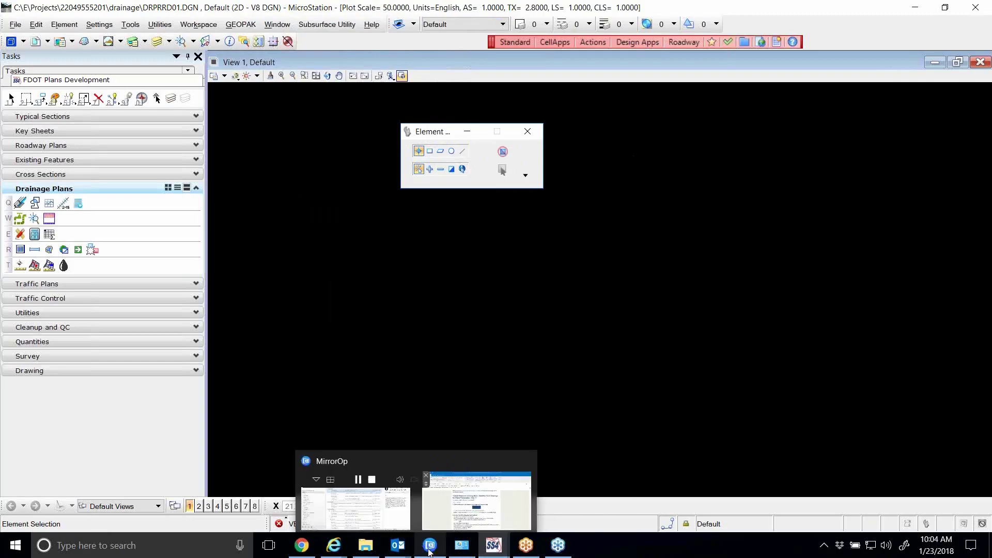
pyautogui.moveTo(491, 551)
pyautogui.click(548, 464)
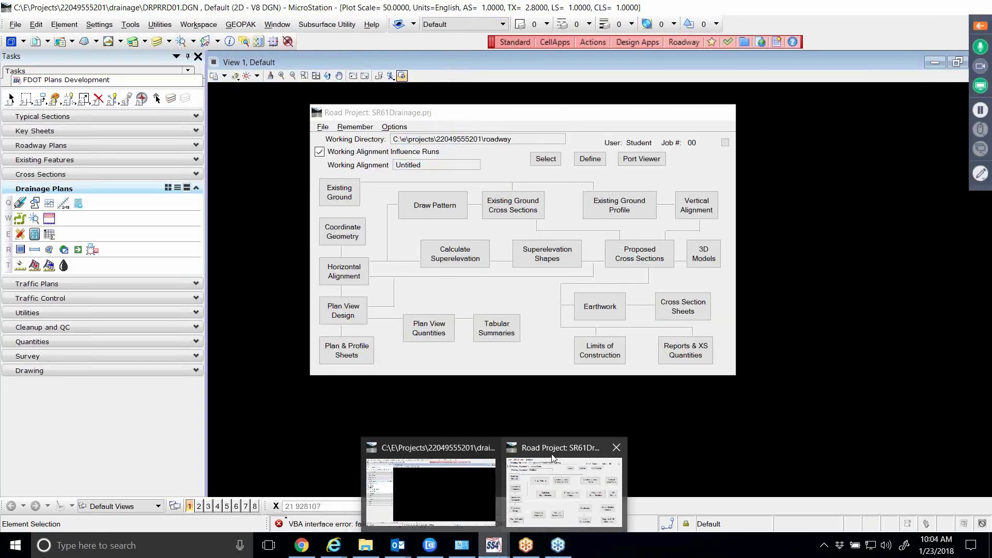
pyautogui.click(720, 112)
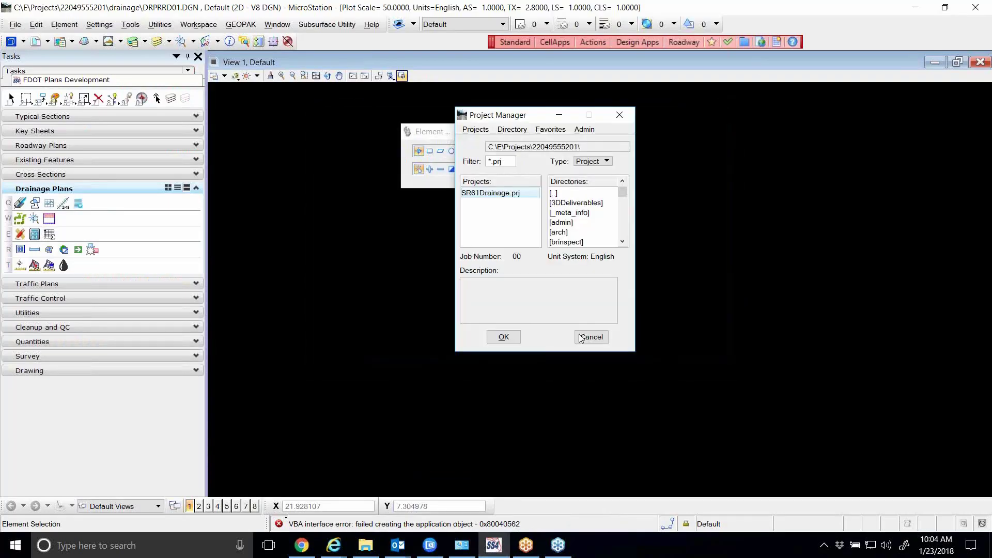
pyautogui.click(583, 343)
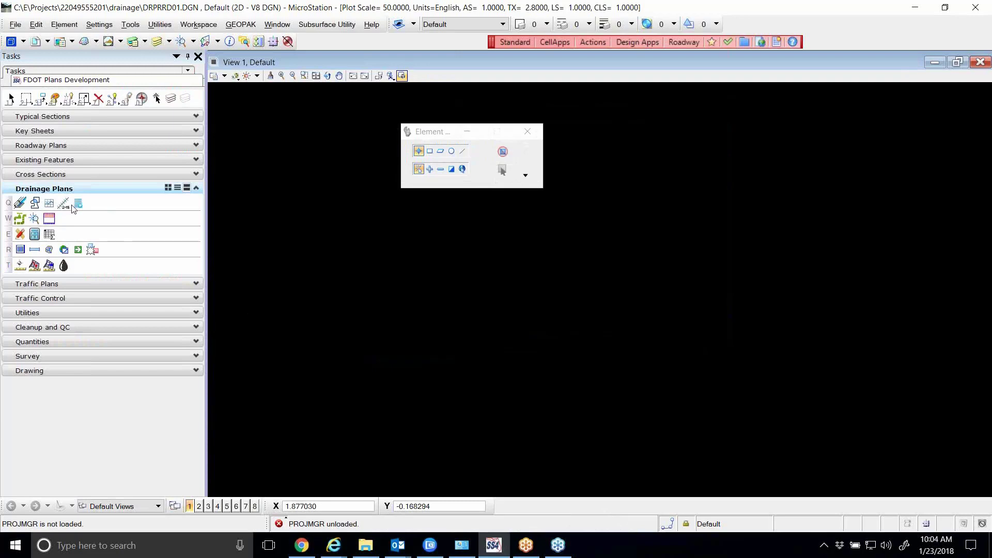
# Start the Drainage tool and open SR61.gdf from the project's drainage folder, acknowledging the rainfall message
pyautogui.click(20, 204)
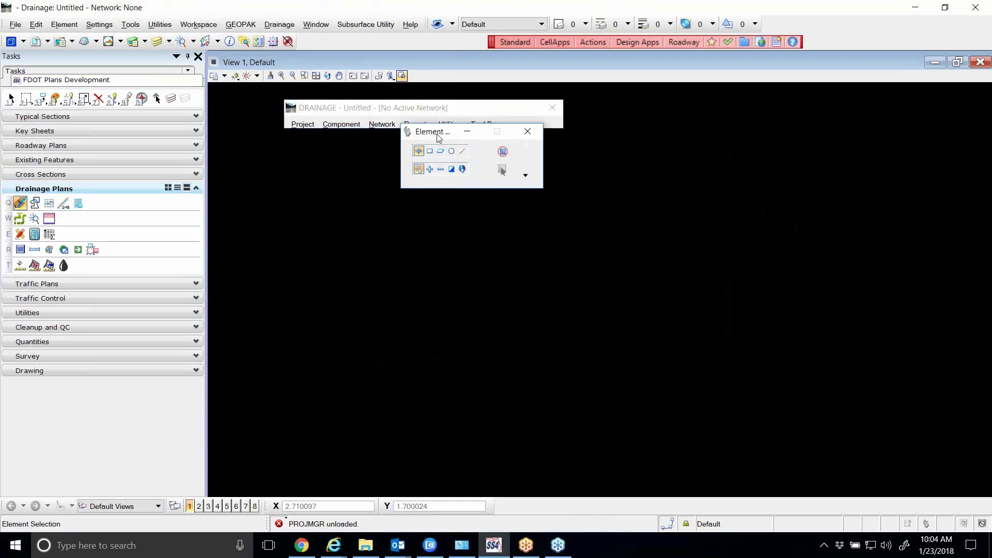
pyautogui.moveTo(444, 134); pyautogui.dragTo(561, 156)
pyautogui.click(304, 124)
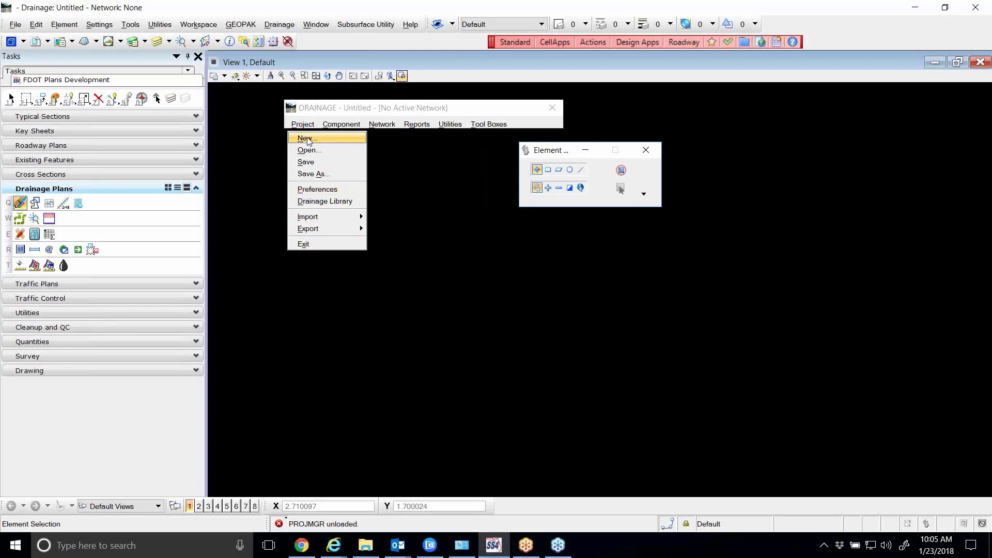
pyautogui.click(321, 150)
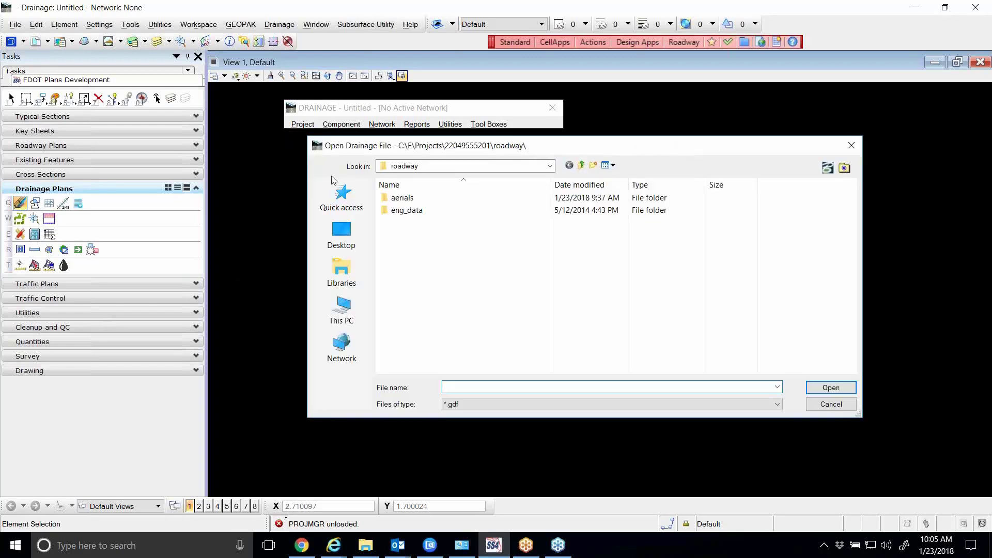
pyautogui.click(582, 166)
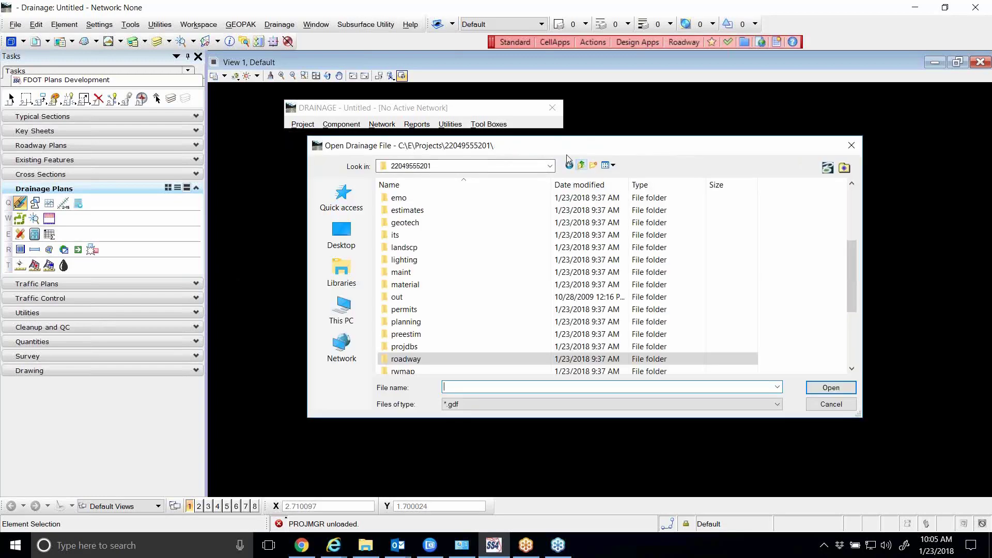
pyautogui.moveTo(554, 146); pyautogui.dragTo(529, 149)
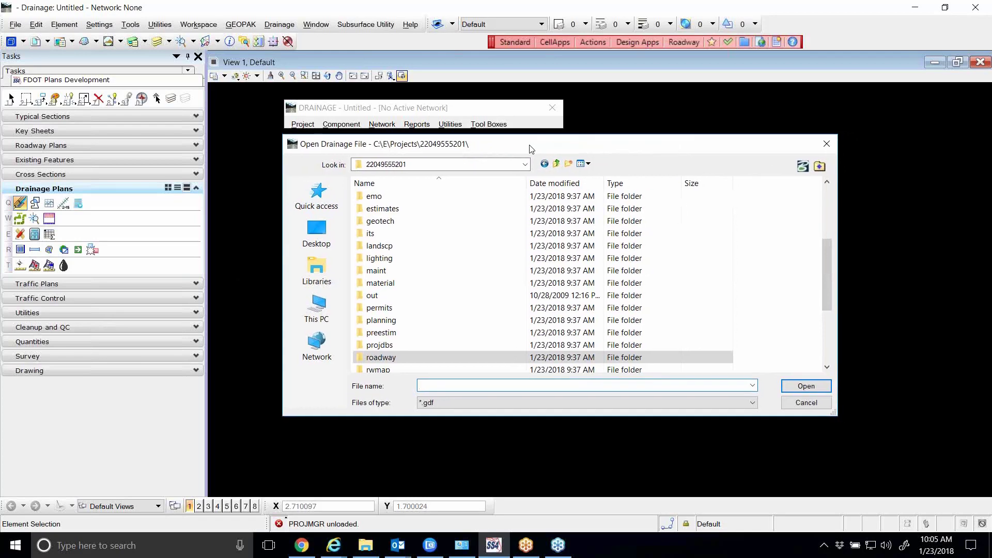
pyautogui.scroll(1, 447, 206)
pyautogui.scroll(1, 448, 214)
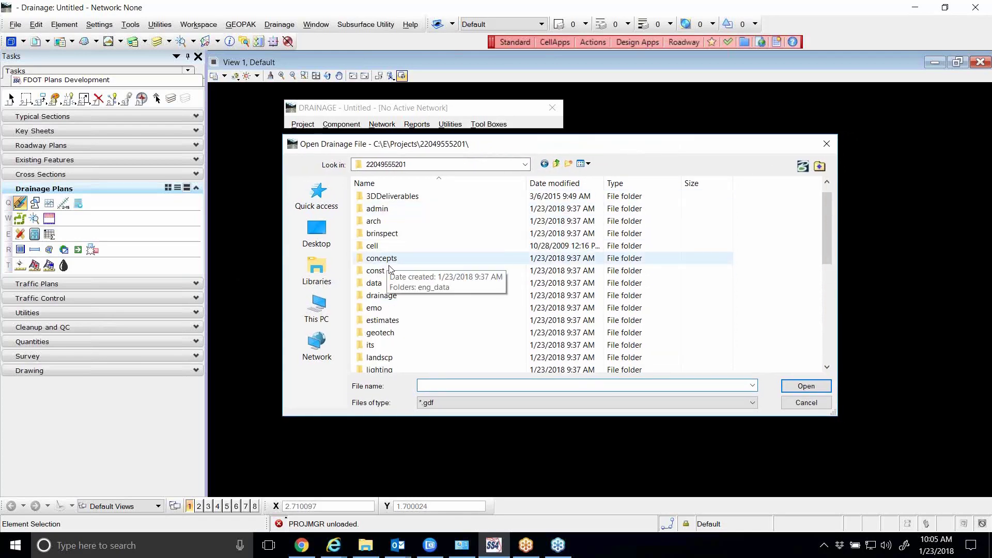
pyautogui.doubleClick(388, 295)
pyautogui.click(393, 209)
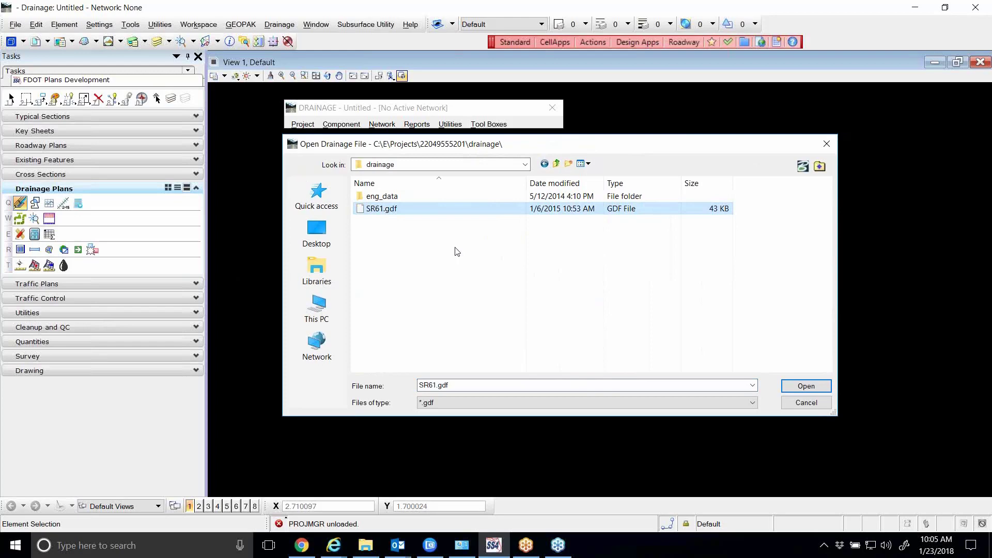
pyautogui.press('Return')
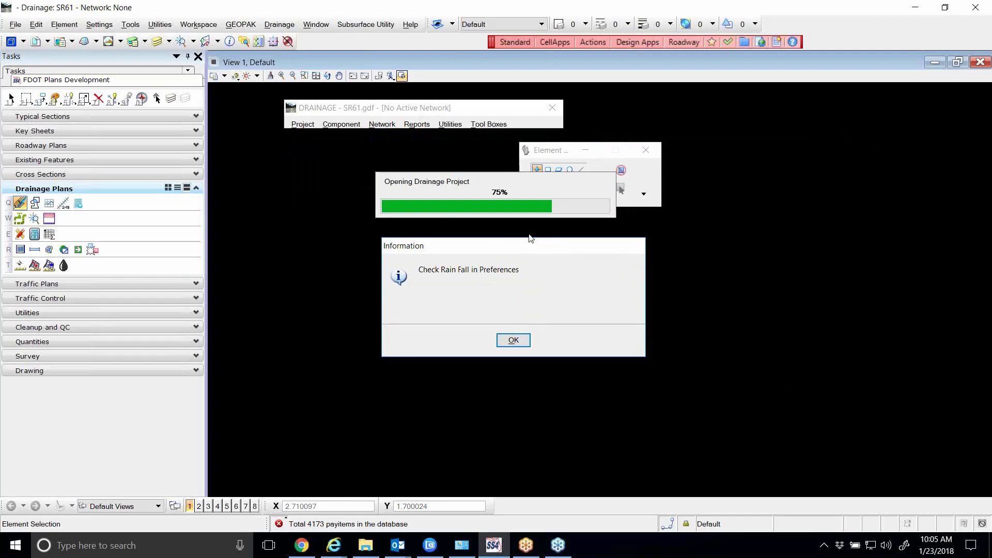
pyautogui.moveTo(519, 253); pyautogui.dragTo(513, 154)
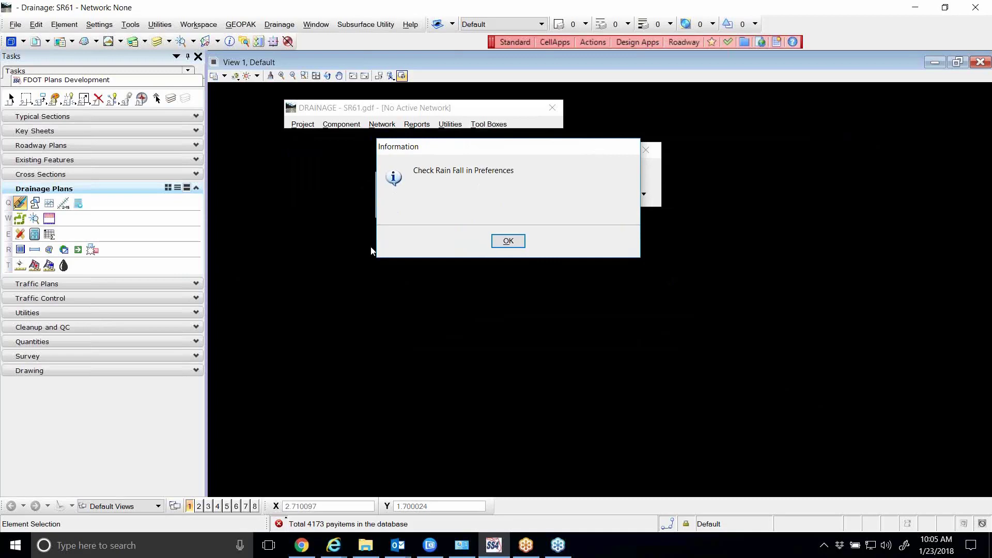
pyautogui.click(500, 244)
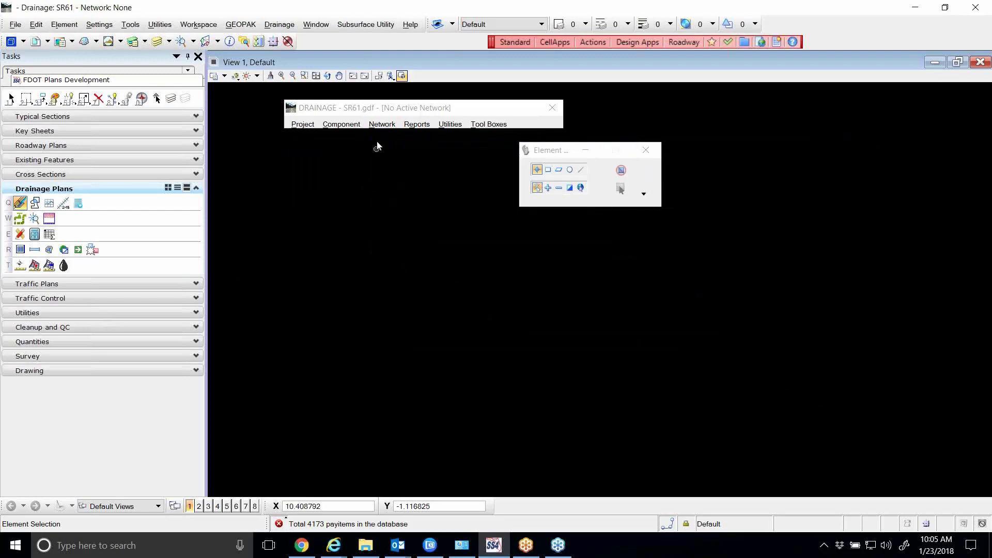
# Open the SR61 drainage project's preferences at the Units options and move the dialog over the drawing view
pyautogui.moveTo(333, 102); pyautogui.dragTo(329, 107)
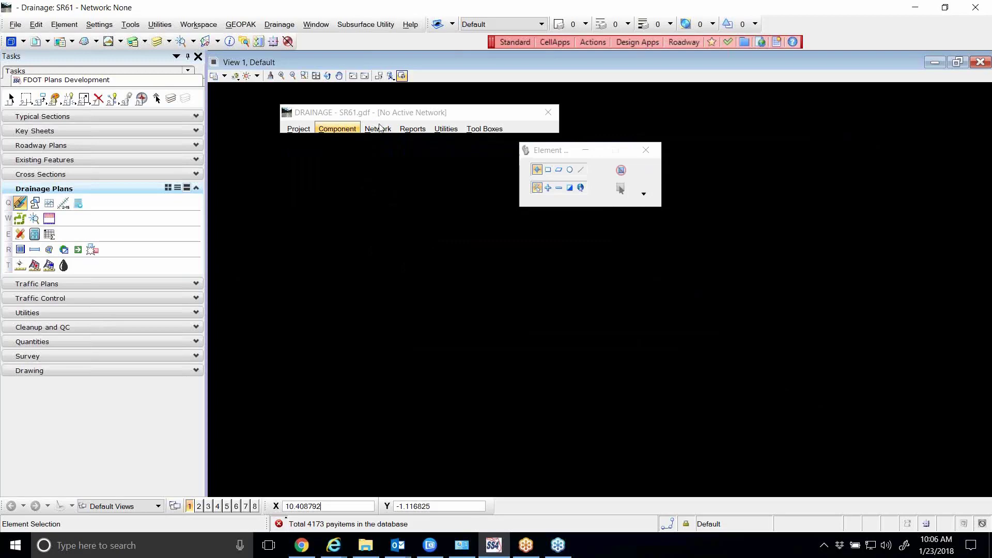
pyautogui.moveTo(406, 112); pyautogui.dragTo(370, 106)
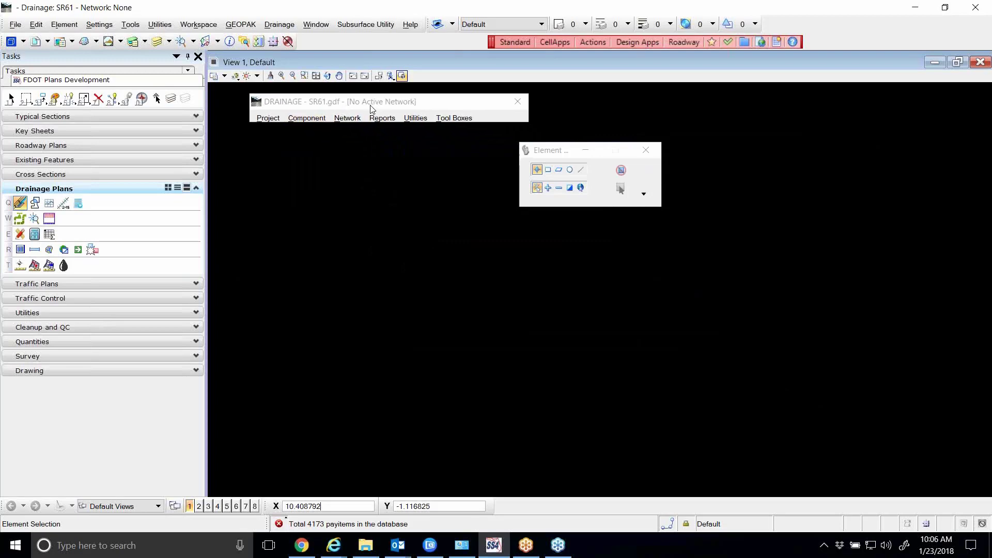
pyautogui.click(276, 123)
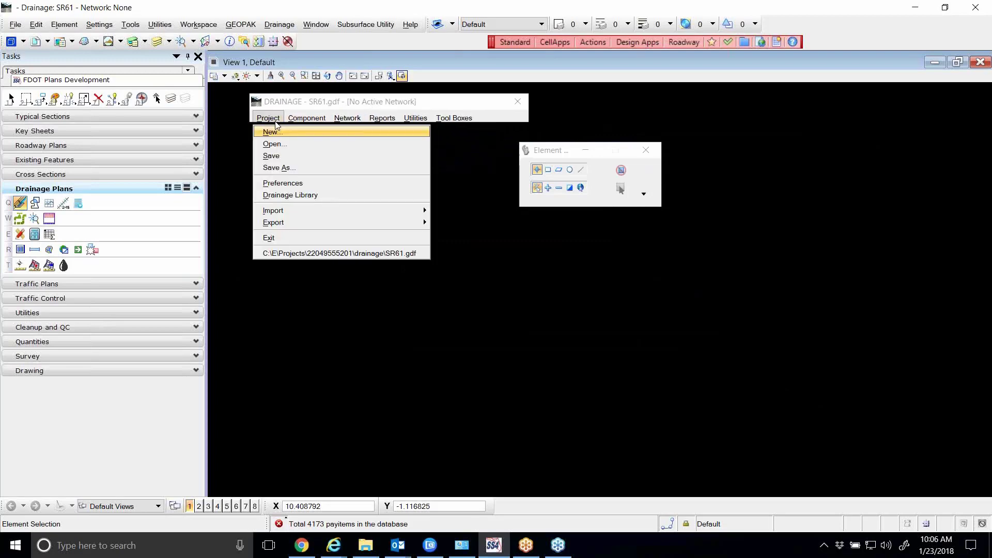
pyautogui.click(277, 184)
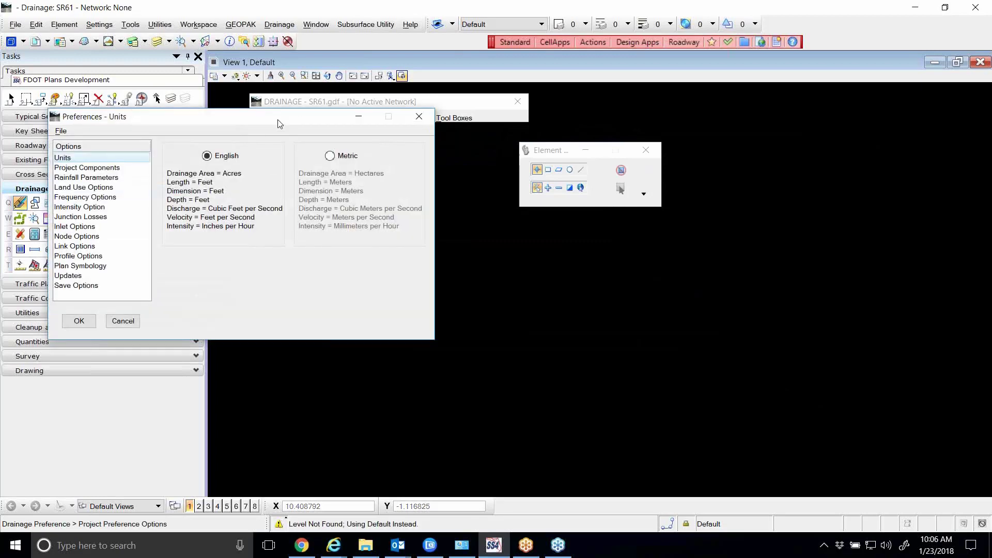
pyautogui.moveTo(277, 121); pyautogui.dragTo(504, 147)
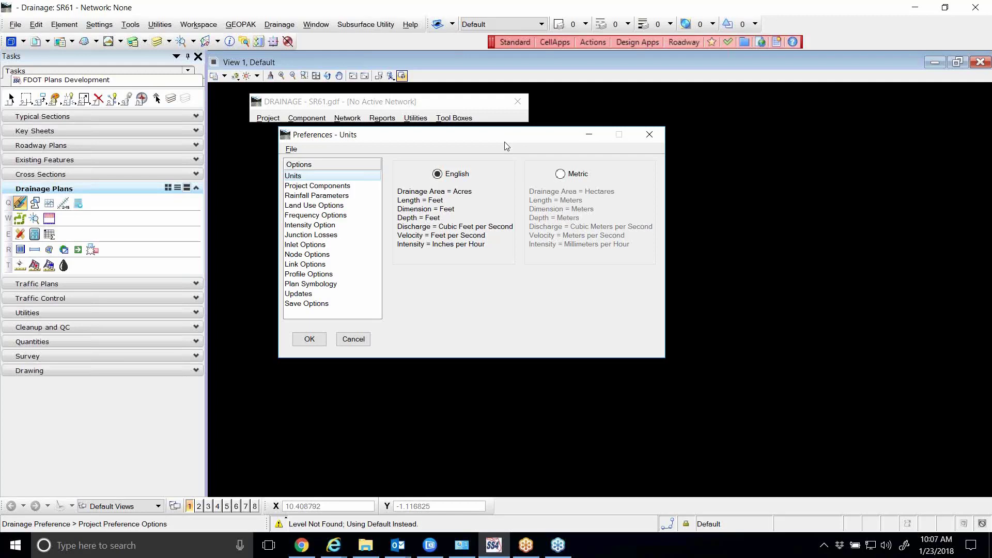
# Try the Metric units option and set the project units back to English
pyautogui.click(559, 174)
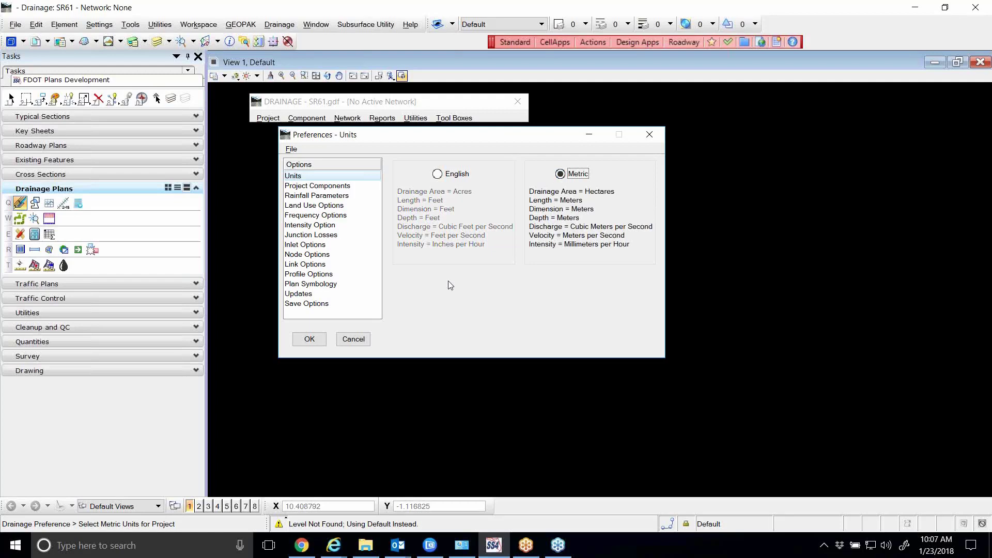
pyautogui.click(457, 174)
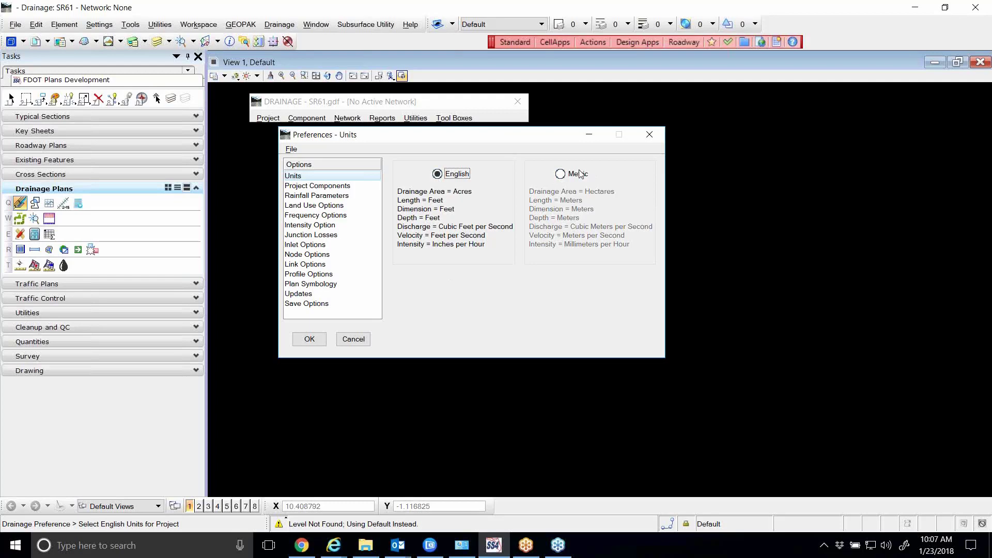
# In the Project Components preferences, set the drainage library file to fdotss4.dlb from C:\FDOTSS4\GEOPAK\databases
pyautogui.click(305, 186)
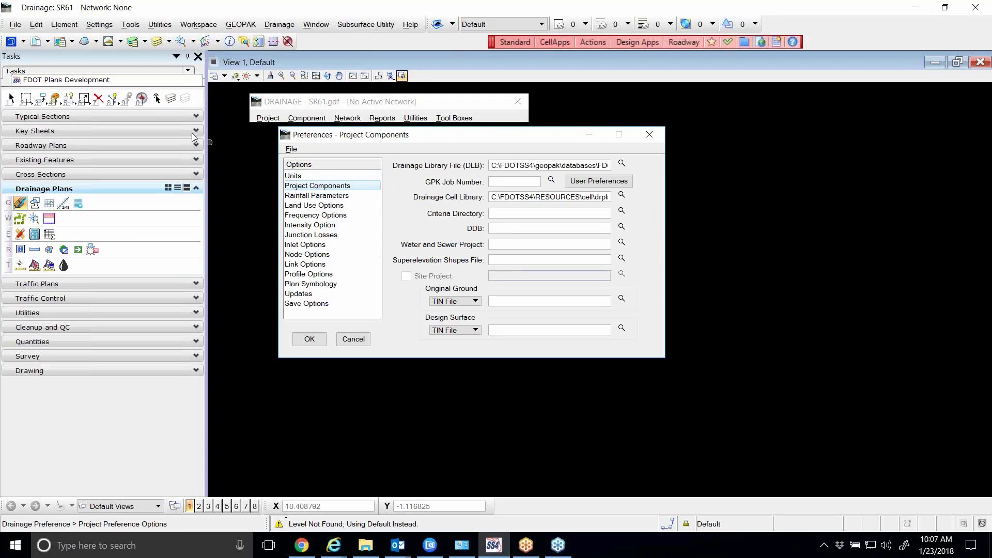
pyautogui.moveTo(309, 135); pyautogui.dragTo(292, 134)
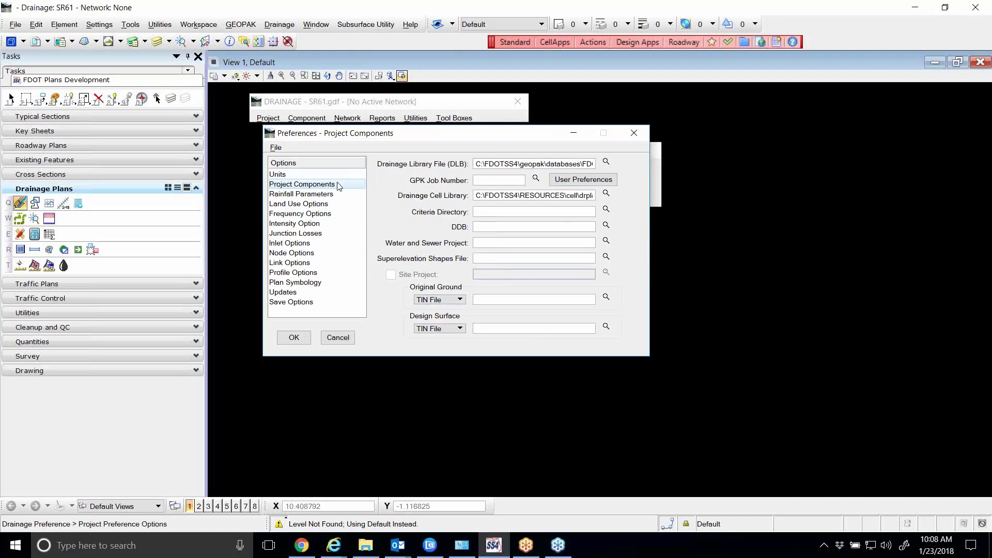
pyautogui.click(606, 162)
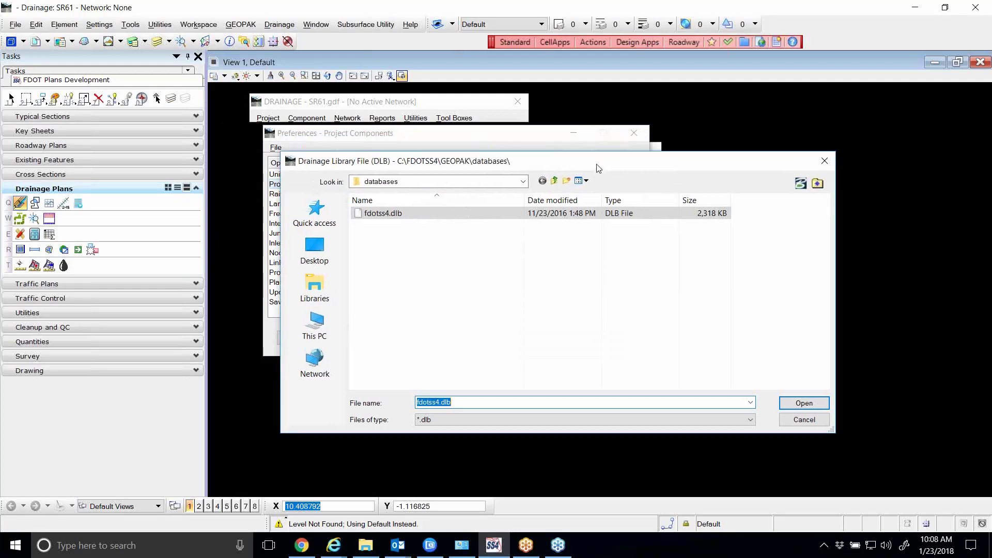
pyautogui.moveTo(593, 171); pyautogui.dragTo(583, 166)
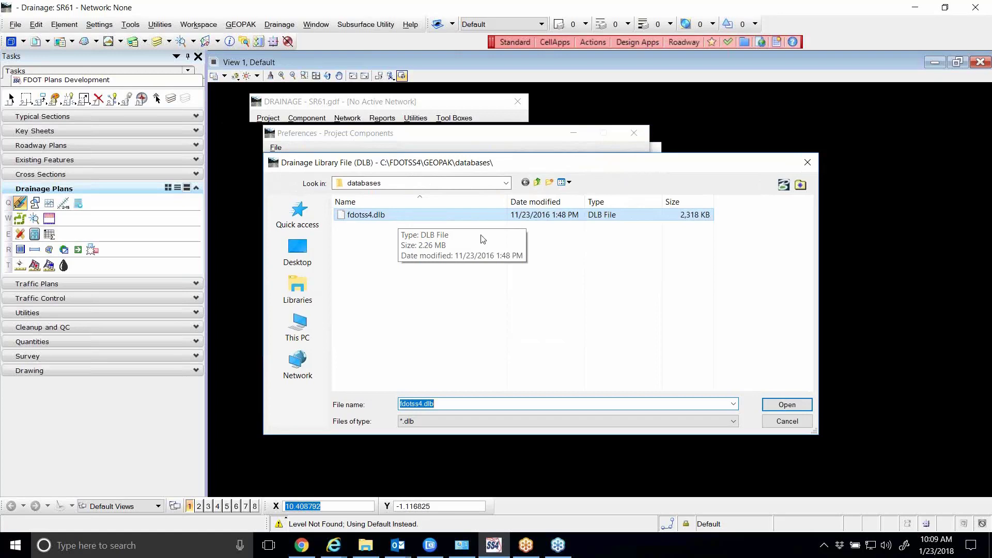
pyautogui.click(787, 405)
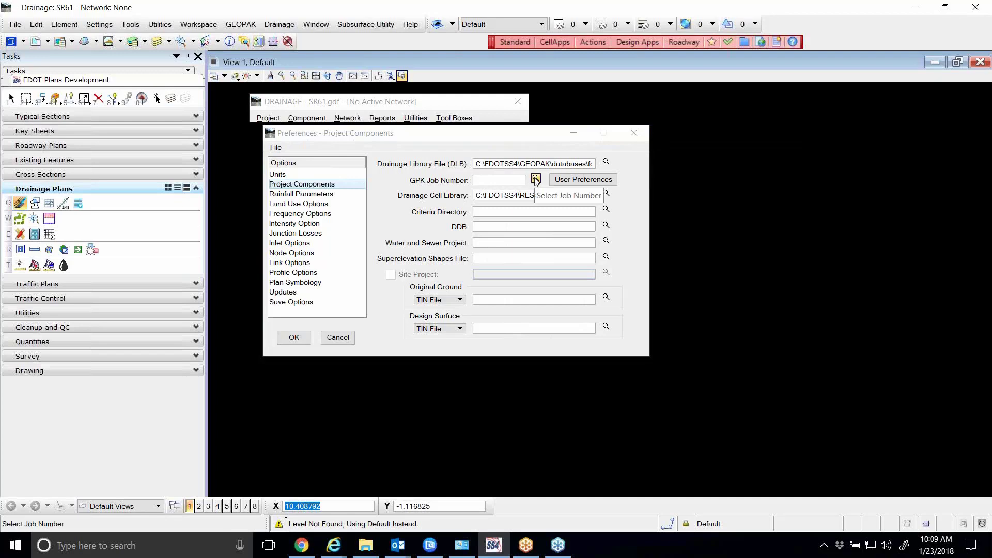
# Set the GPK job number to 00 by choosing job00.gpk from the available GPK files
pyautogui.click(535, 181)
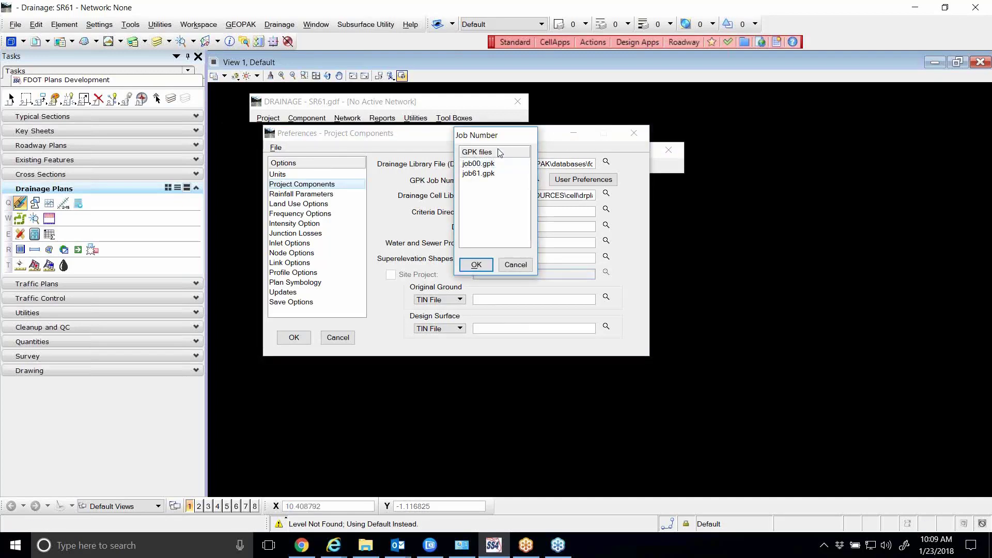
pyautogui.moveTo(500, 144); pyautogui.dragTo(454, 144)
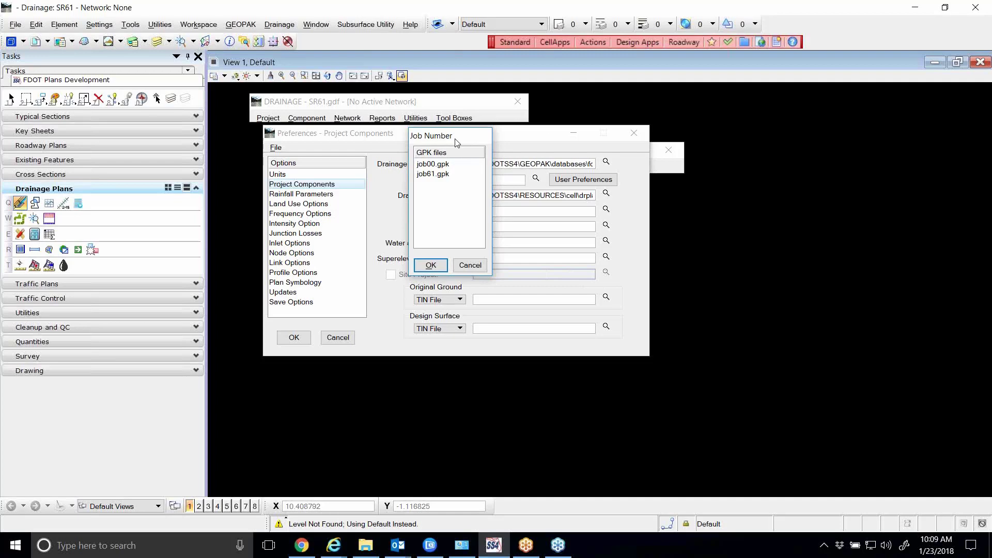
pyautogui.click(433, 164)
pyautogui.click(428, 266)
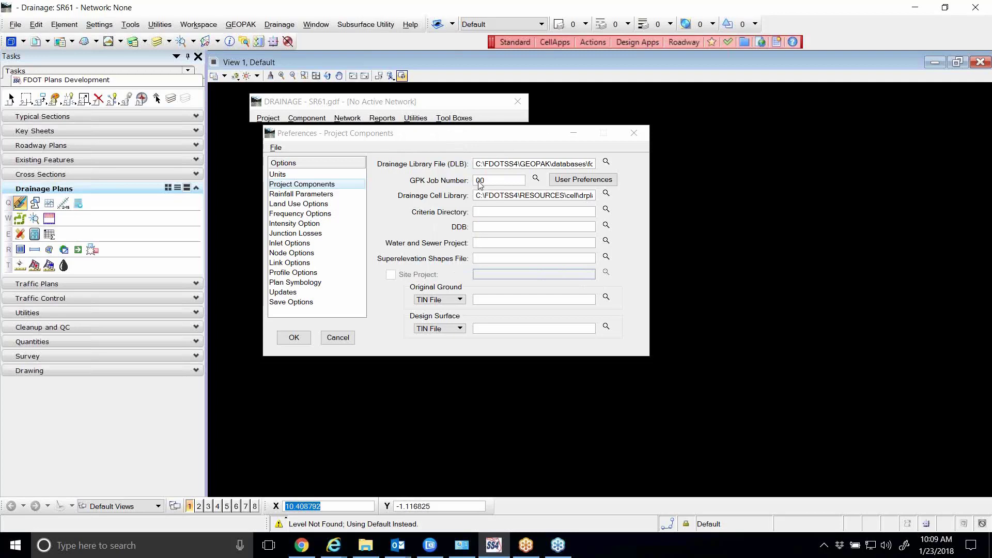
pyautogui.click(535, 179)
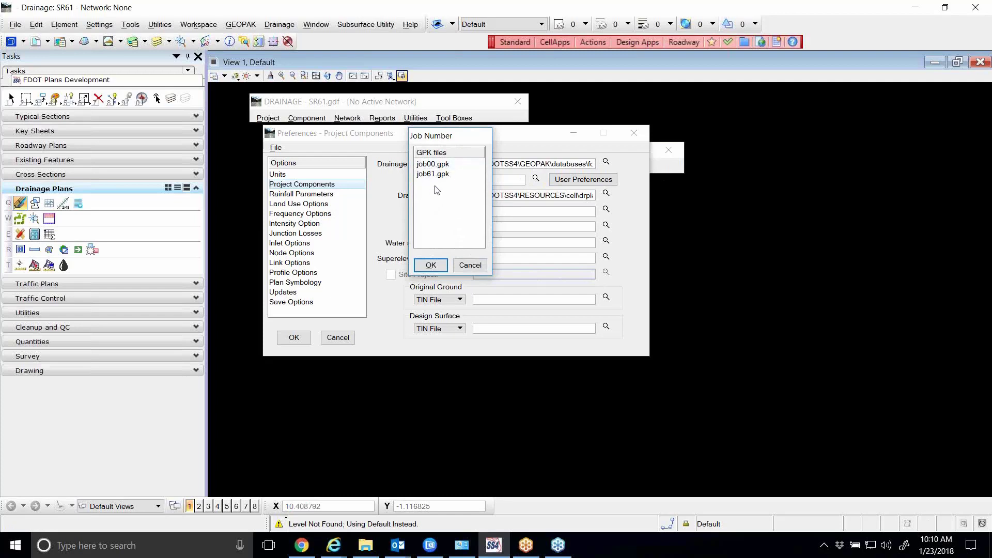
pyautogui.click(431, 265)
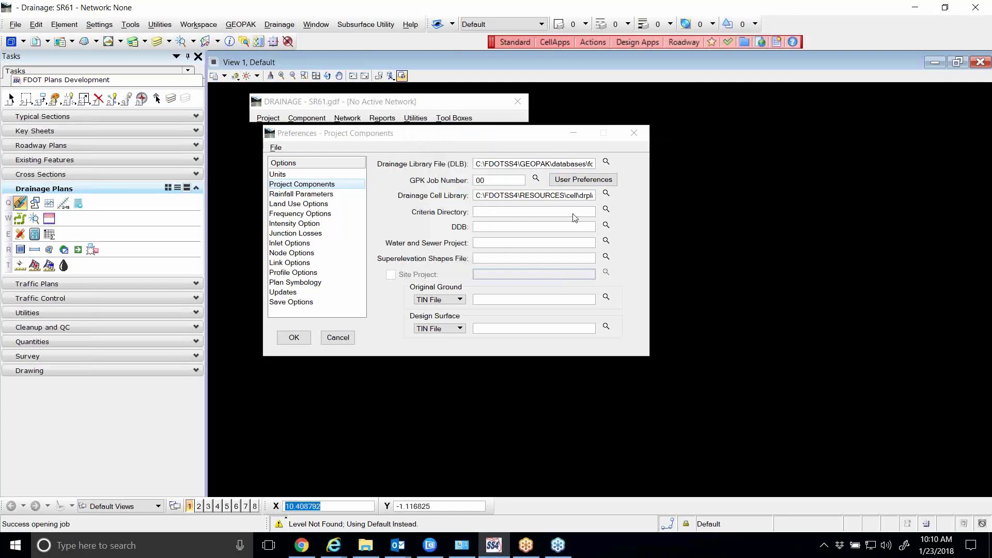
# Review the user preferences' working directory and COGO preferences, cancel both dialogs, and recheck the GPK job file list
pyautogui.click(603, 181)
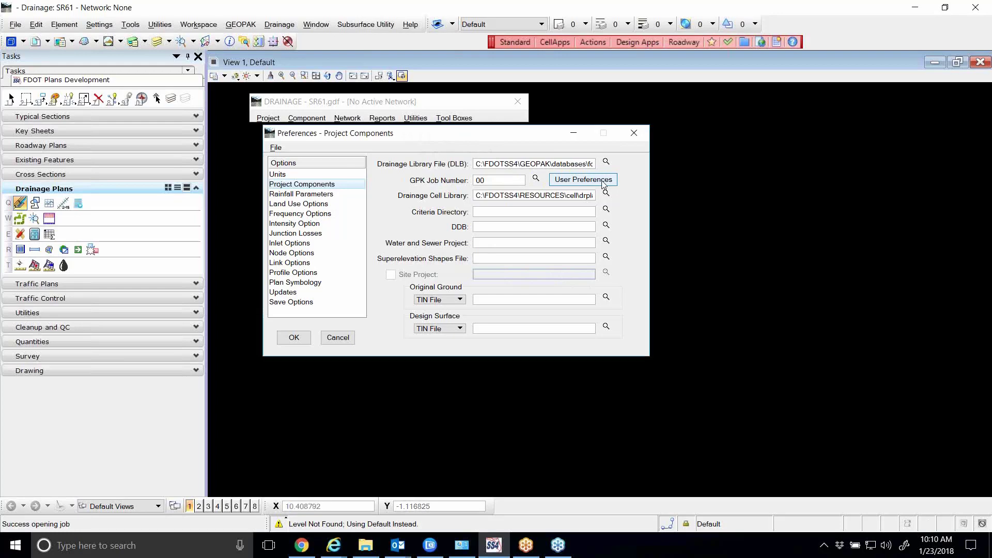
pyautogui.moveTo(376, 31); pyautogui.dragTo(744, 104)
pyautogui.moveTo(797, 185); pyautogui.dragTo(647, 188)
pyautogui.click(663, 211)
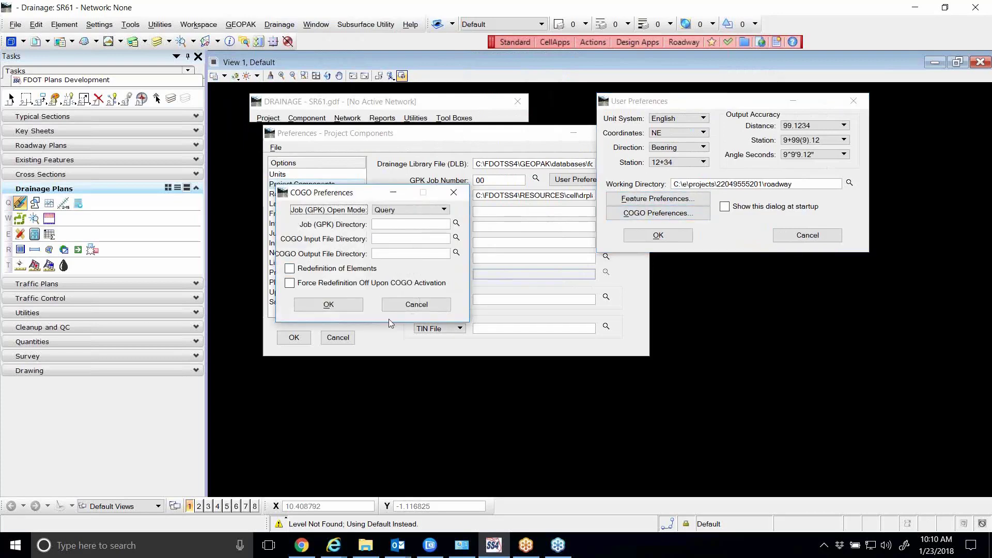
pyautogui.click(417, 304)
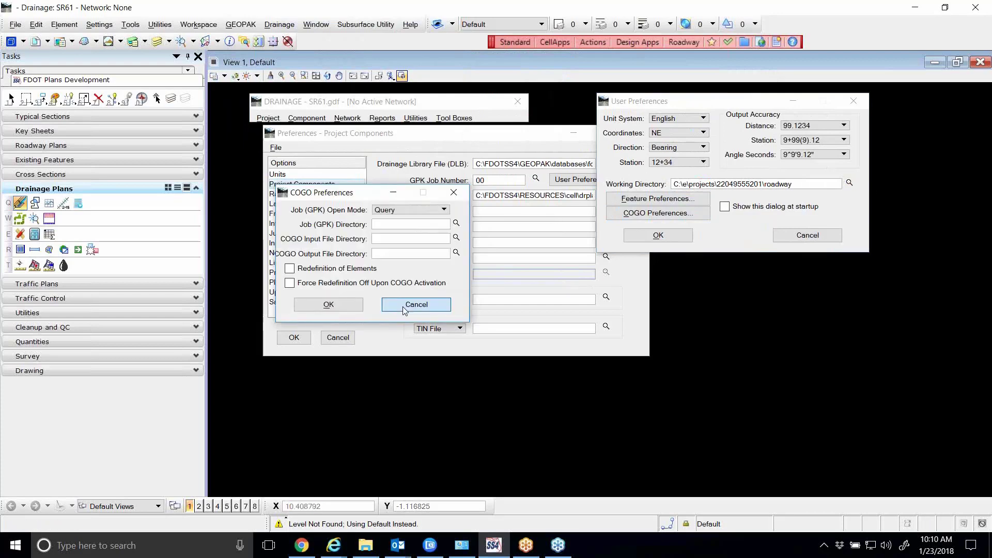
pyautogui.click(405, 309)
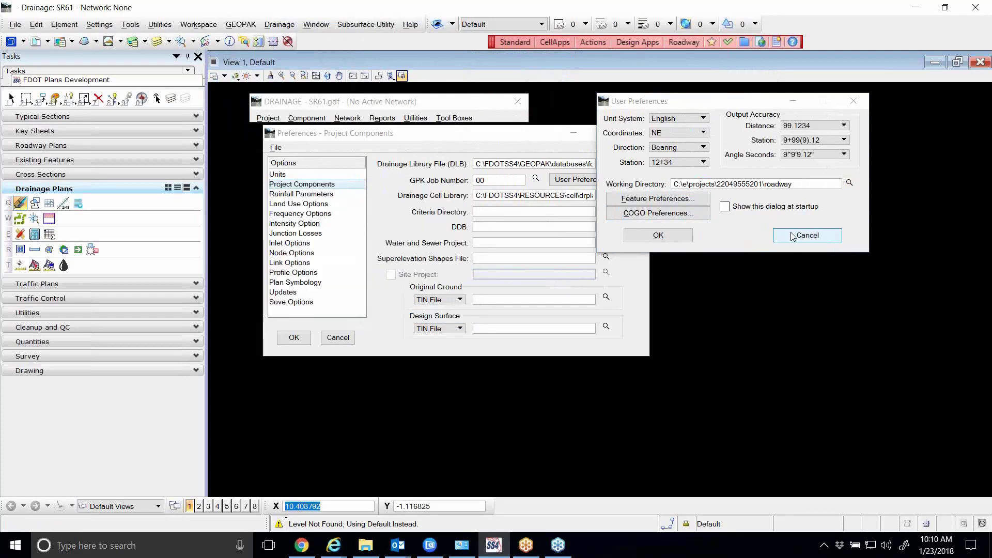
pyautogui.click(791, 236)
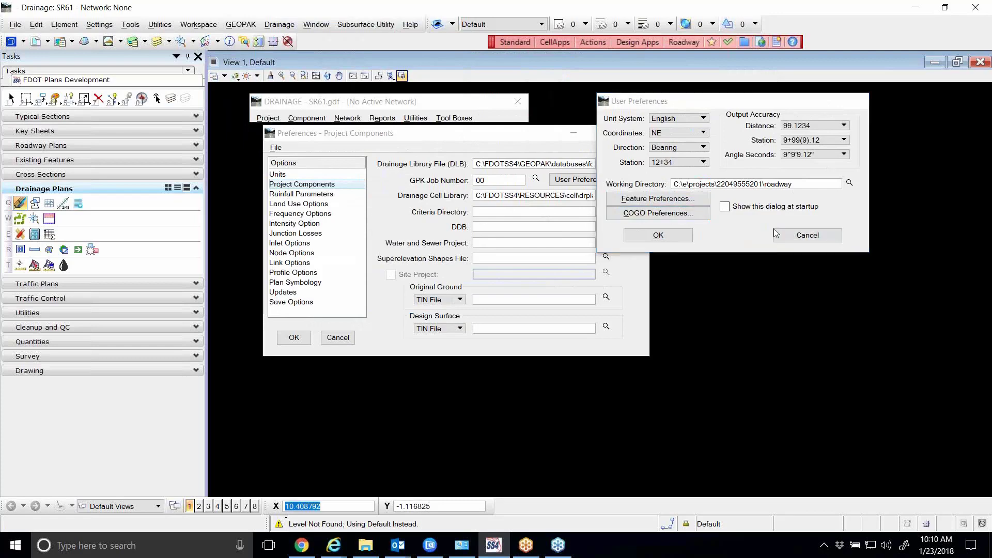
pyautogui.click(536, 179)
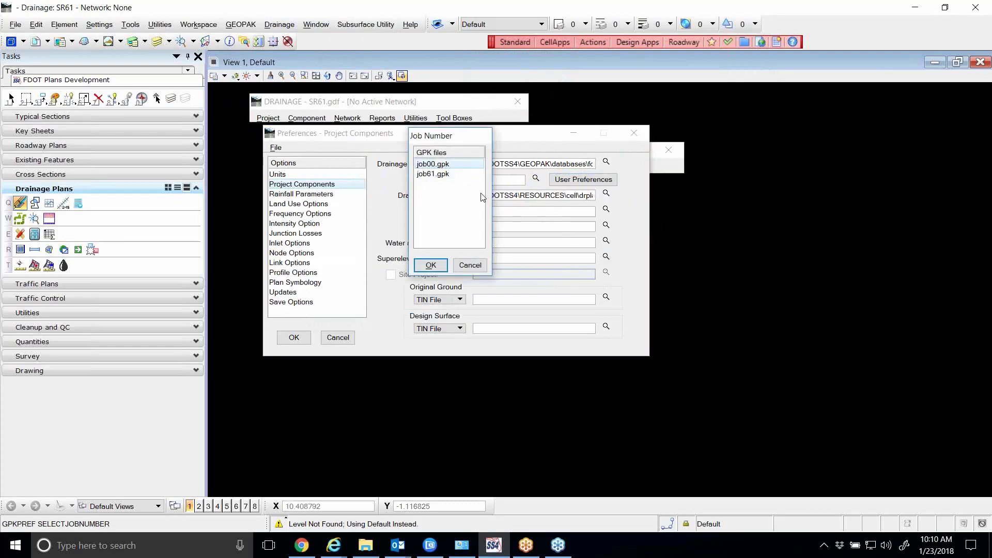
pyautogui.click(436, 265)
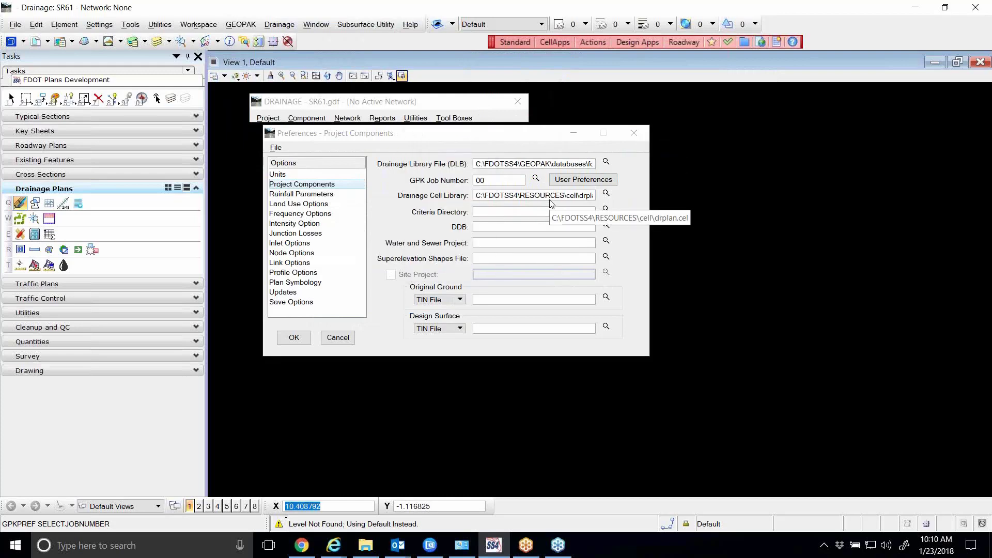
# Set the drainage cell library to drplan.cel from C:\FDOTSS4\RESOURCES\Cell
pyautogui.click(608, 195)
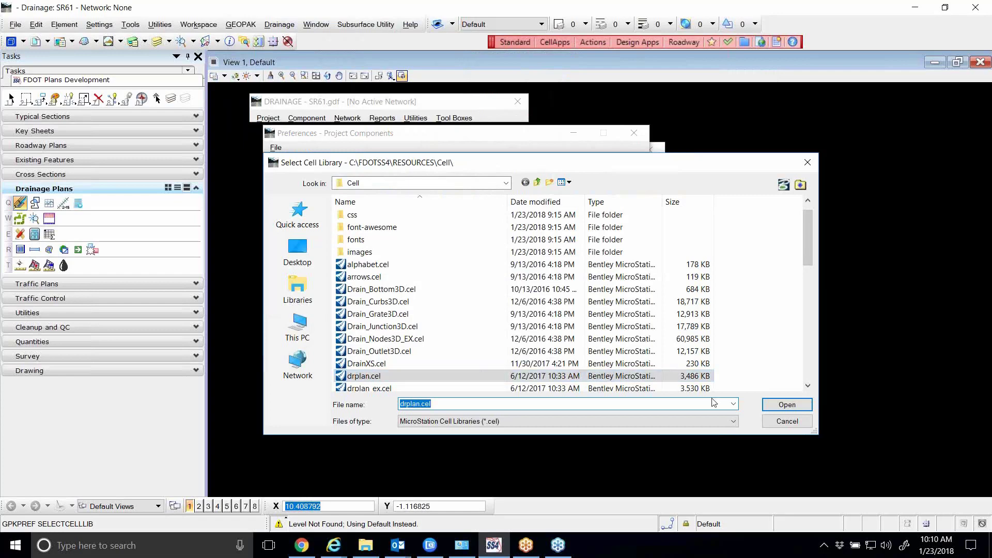
pyautogui.click(786, 405)
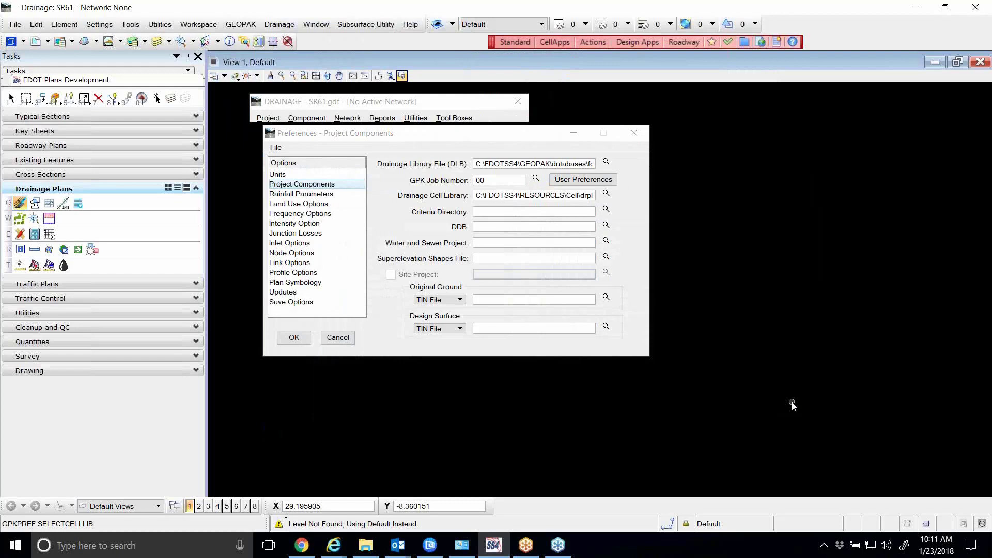
pyautogui.click(606, 195)
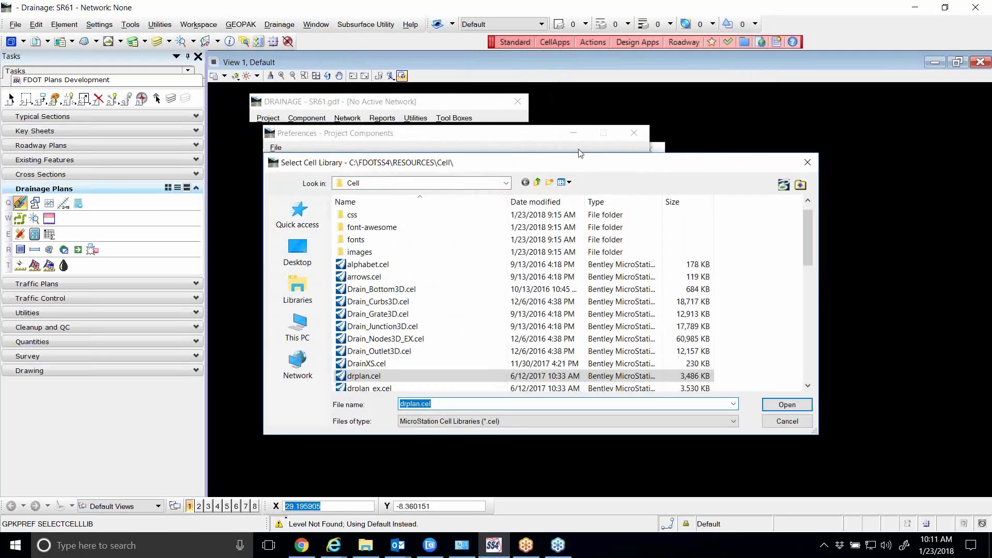
pyautogui.moveTo(584, 164); pyautogui.dragTo(611, 139)
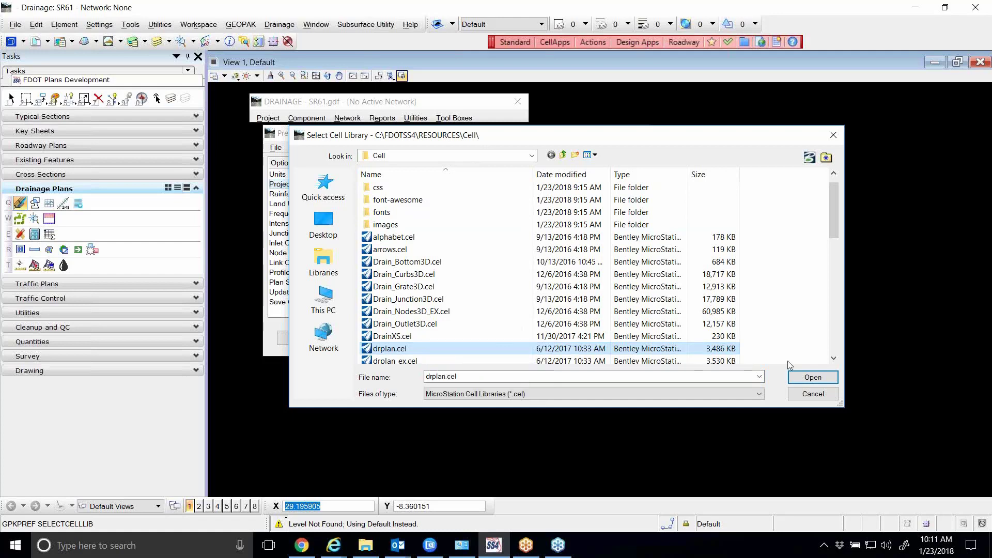
pyautogui.click(812, 377)
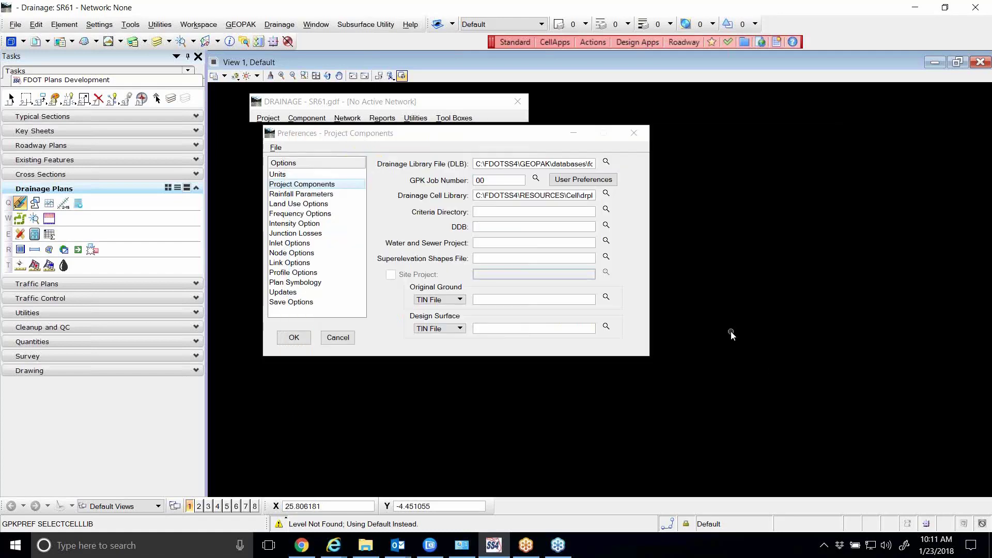
# Browse for the criteria directory and select the Drainage folder under FDOTSS4\GEOPAK\criteria
pyautogui.click(607, 209)
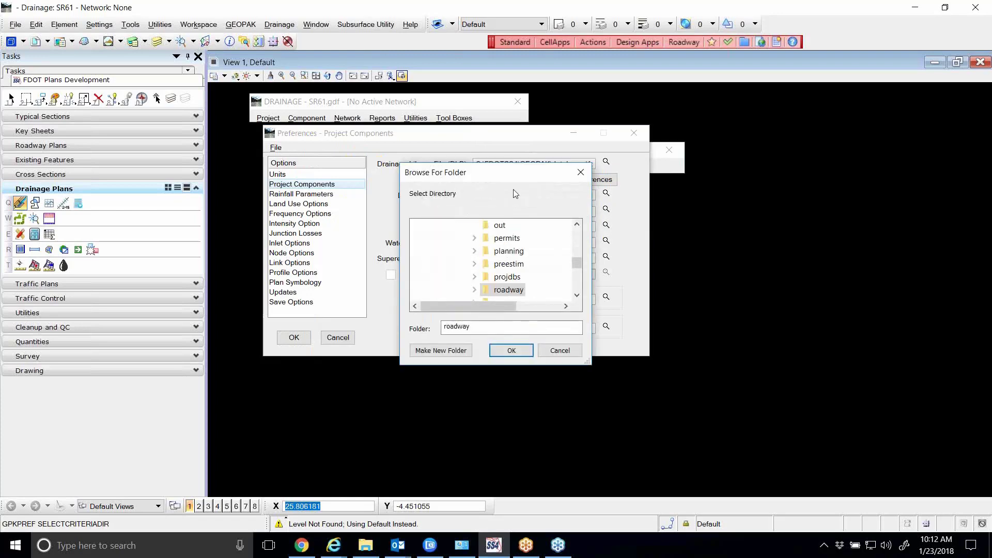
pyautogui.moveTo(503, 180); pyautogui.dragTo(556, 171)
pyautogui.moveTo(643, 141); pyautogui.dragTo(741, 120)
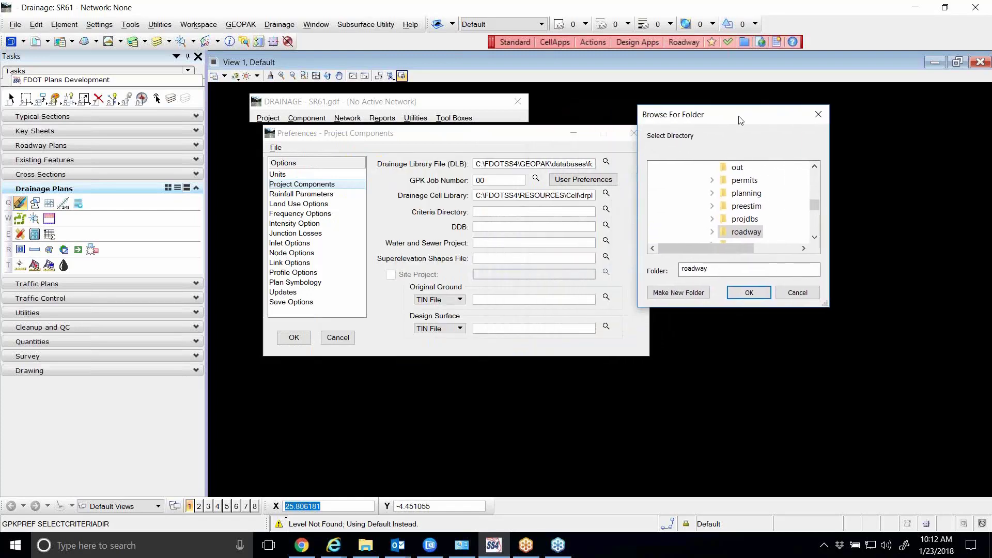
pyautogui.scroll(10, 705, 209)
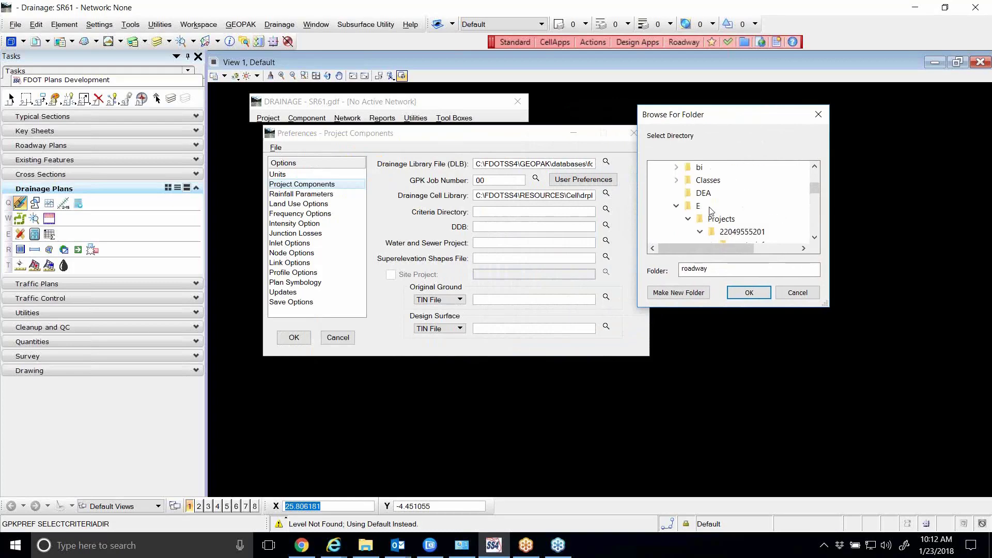
pyautogui.scroll(2, 708, 212)
pyautogui.scroll(-3, 674, 215)
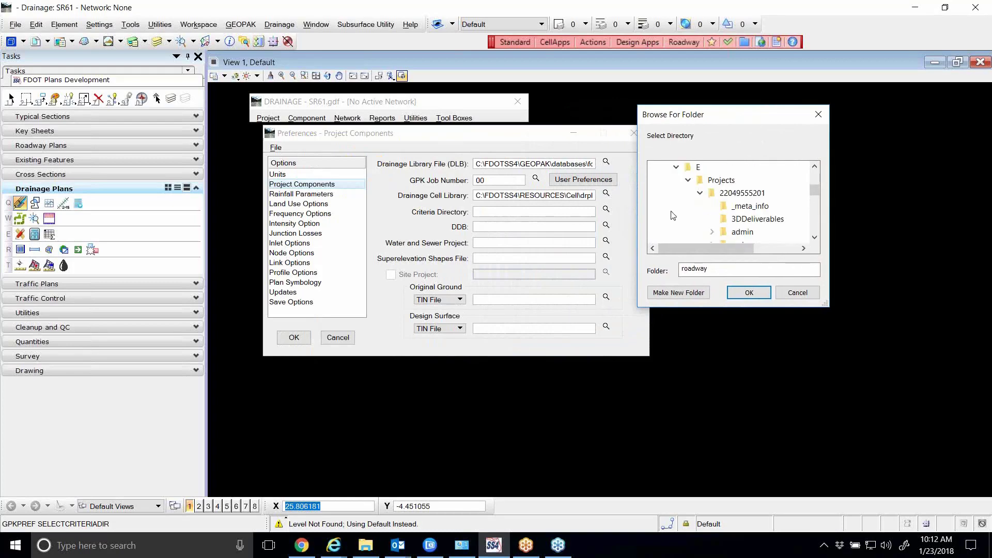
pyautogui.click(675, 167)
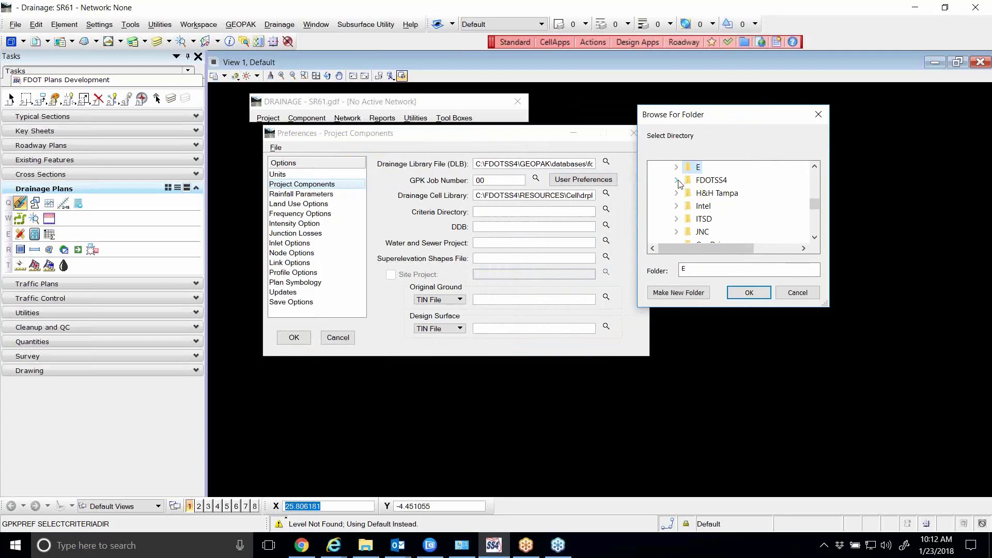
pyautogui.click(675, 180)
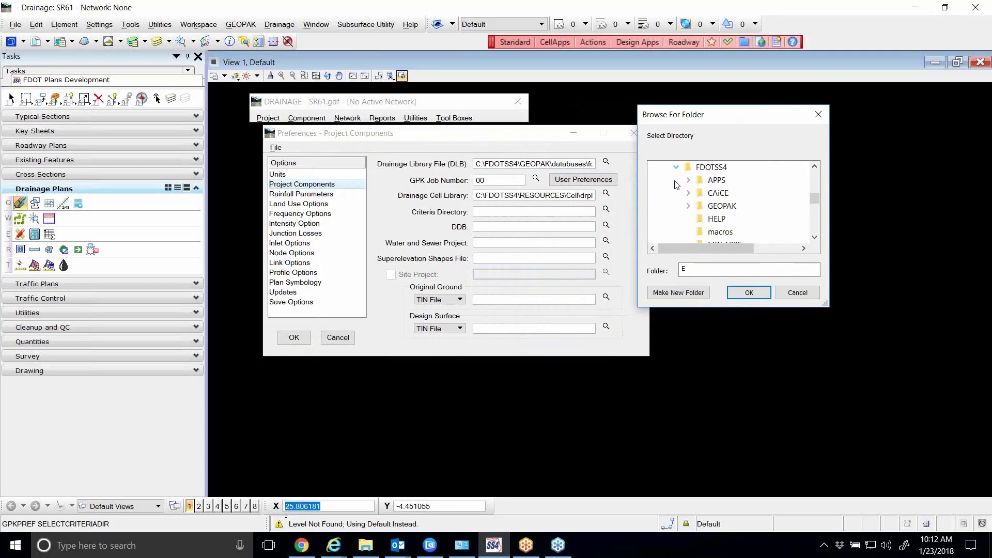
pyautogui.click(688, 206)
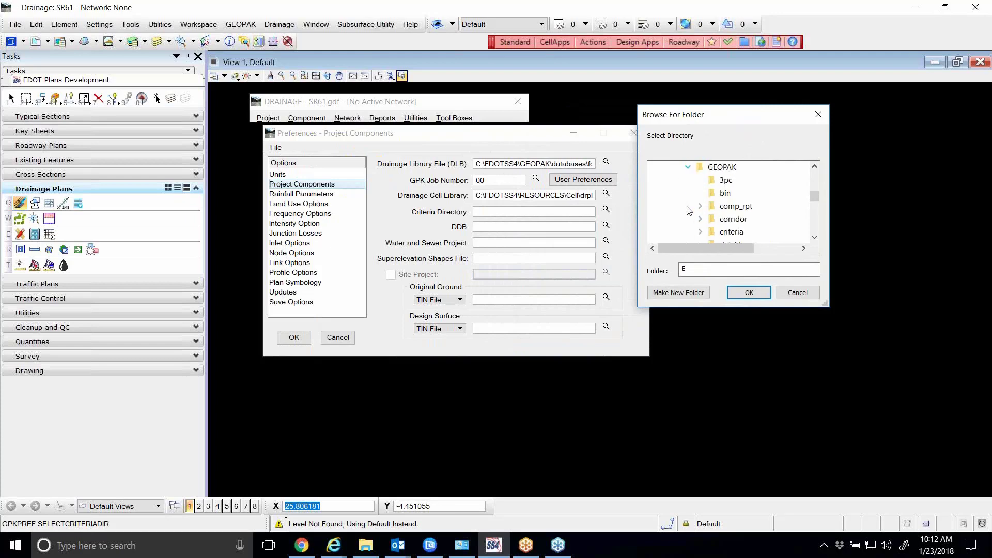
pyautogui.scroll(-2, 687, 212)
pyautogui.click(700, 193)
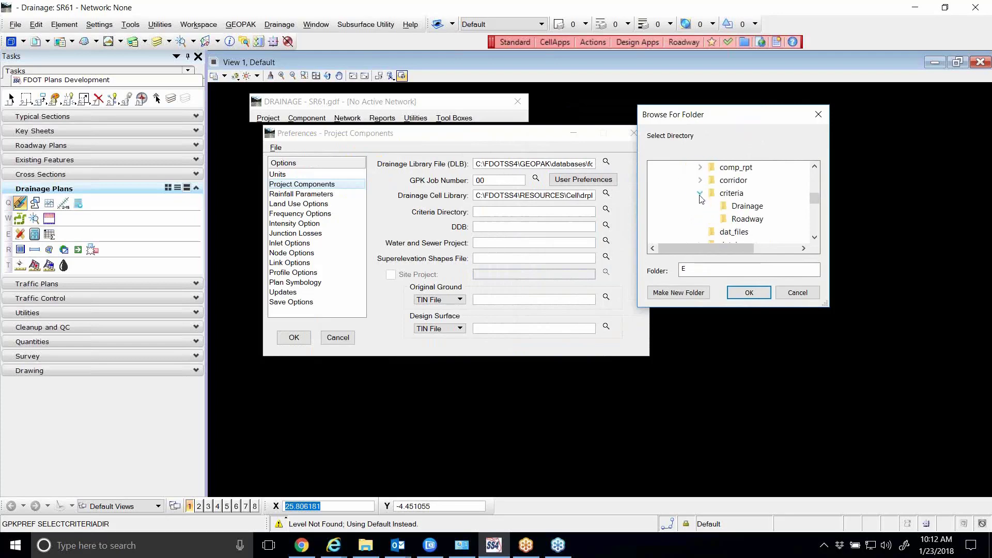
pyautogui.click(746, 210)
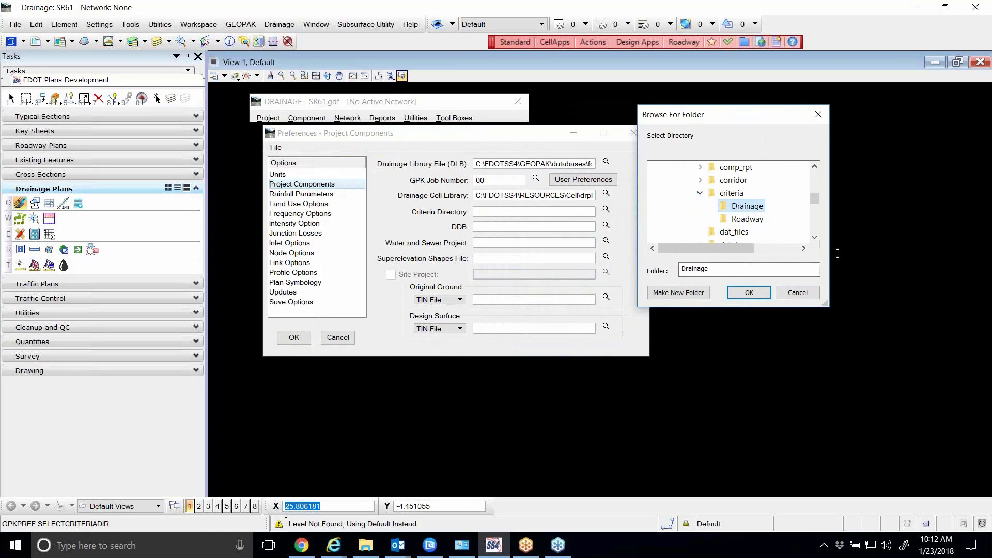
# Enlarge the folder browser to show where the selected Drainage folder sits within the GEOPAK folder tree
pyautogui.moveTo(783, 306); pyautogui.dragTo(789, 426)
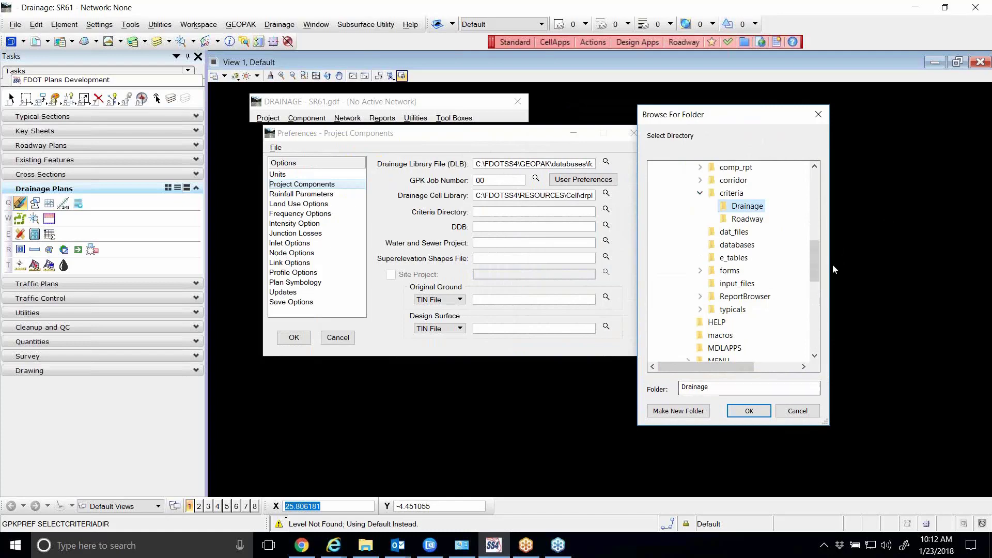
pyautogui.moveTo(819, 259)
pyautogui.mouseDown()
pyautogui.moveTo(809, 249)
pyautogui.moveTo(819, 259)
pyautogui.mouseUp()
pyautogui.moveTo(819, 260); pyautogui.dragTo(819, 246)
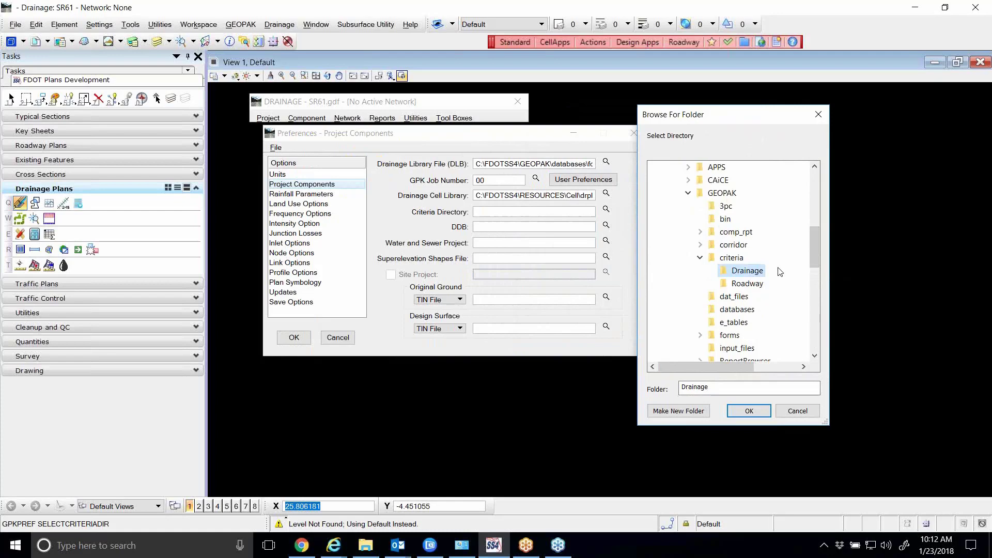
# Accept the Drainage criteria directory and set the DDB to fdotss4.ddb from C:\FDOTSS4\GEOPAK\databases
pyautogui.click(749, 411)
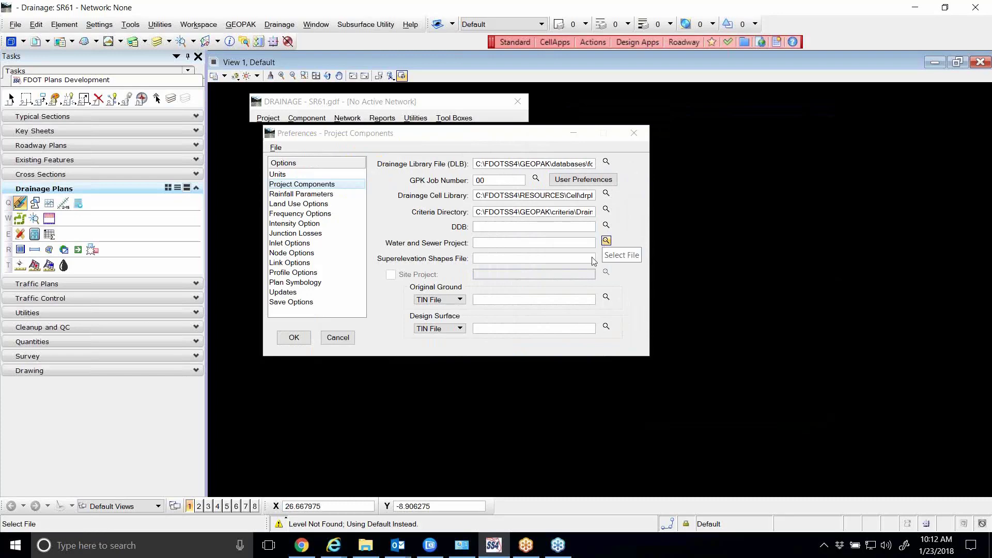
pyautogui.click(607, 228)
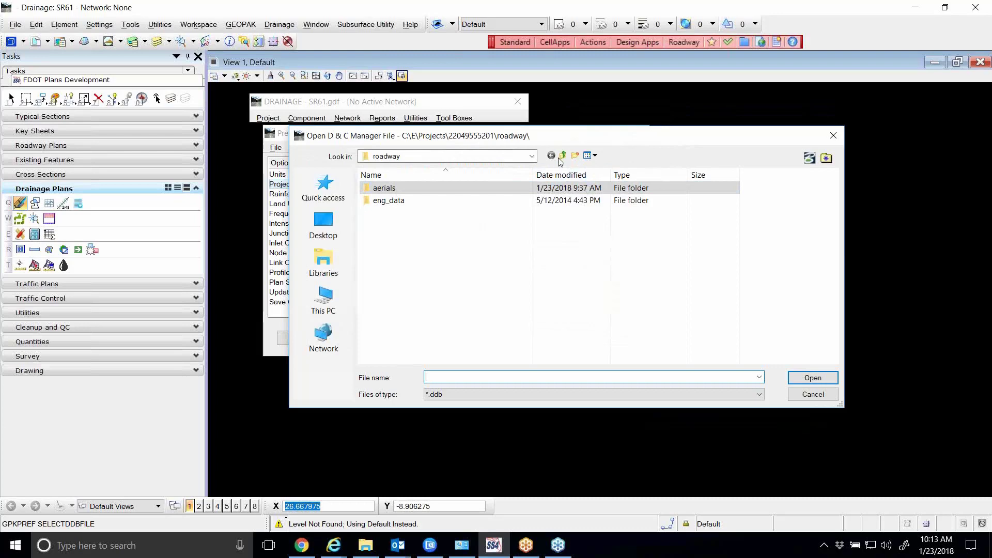
pyautogui.click(532, 156)
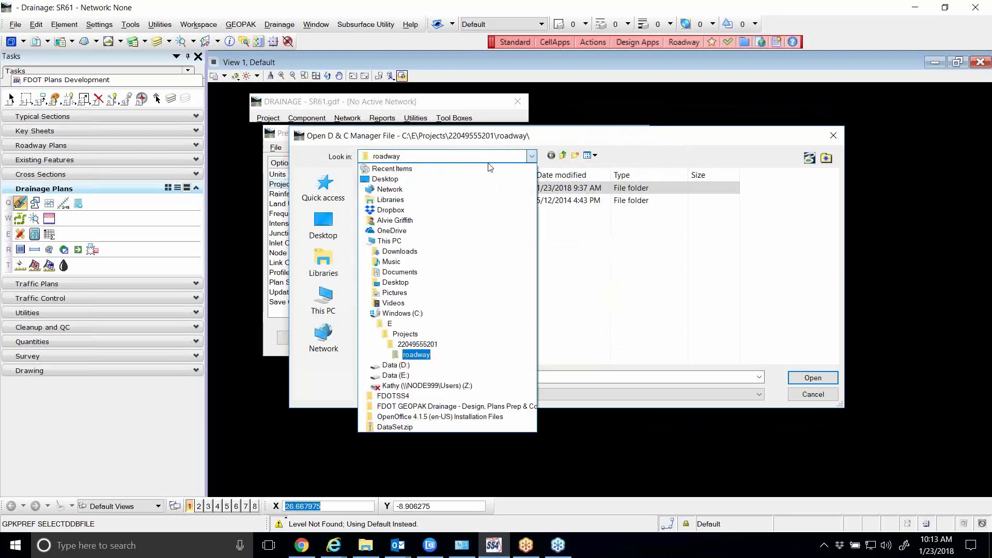
pyautogui.click(415, 316)
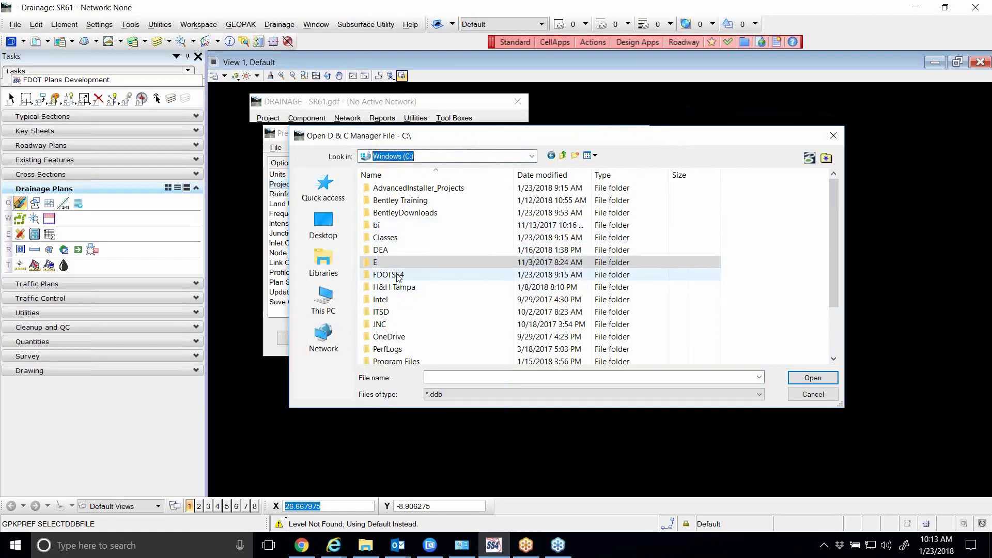
pyautogui.doubleClick(397, 275)
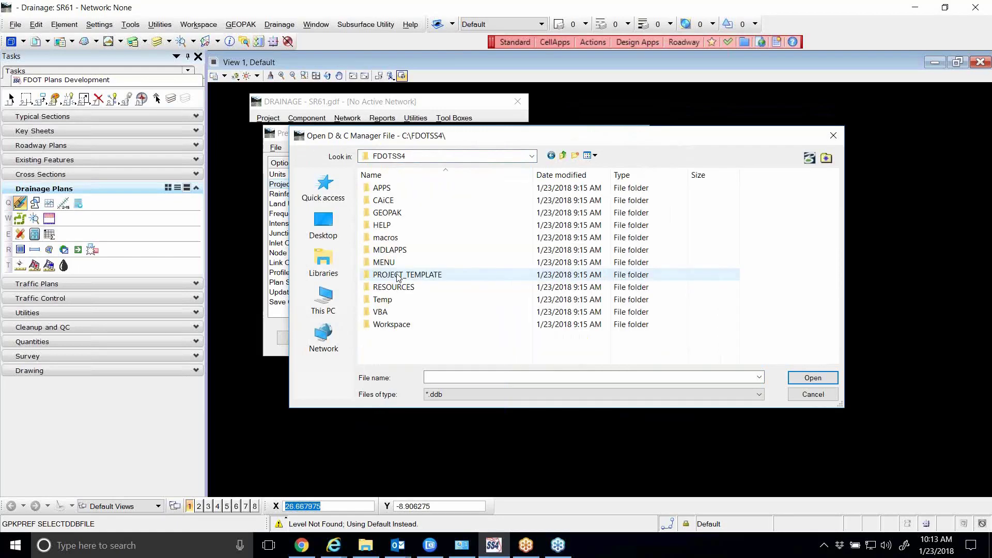
pyautogui.doubleClick(392, 214)
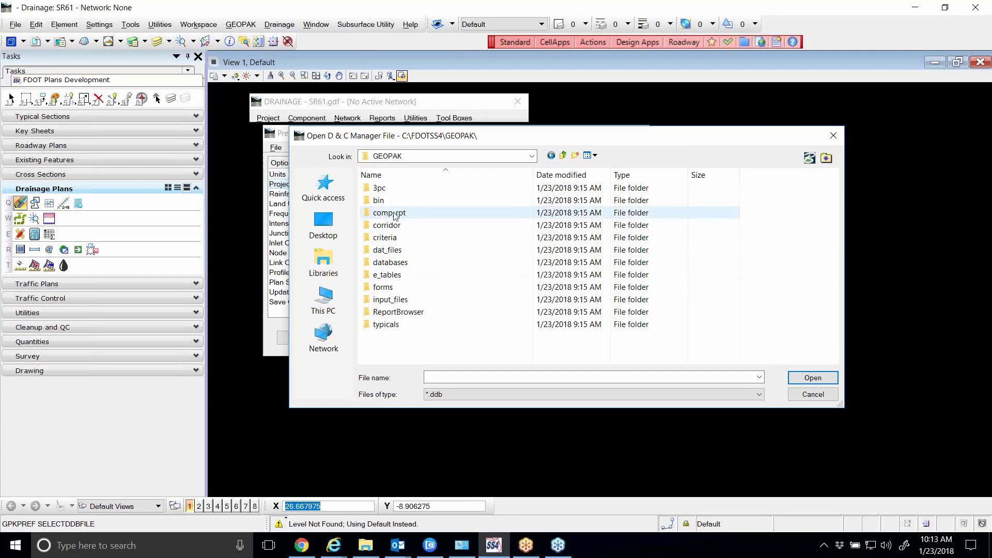
pyautogui.doubleClick(390, 263)
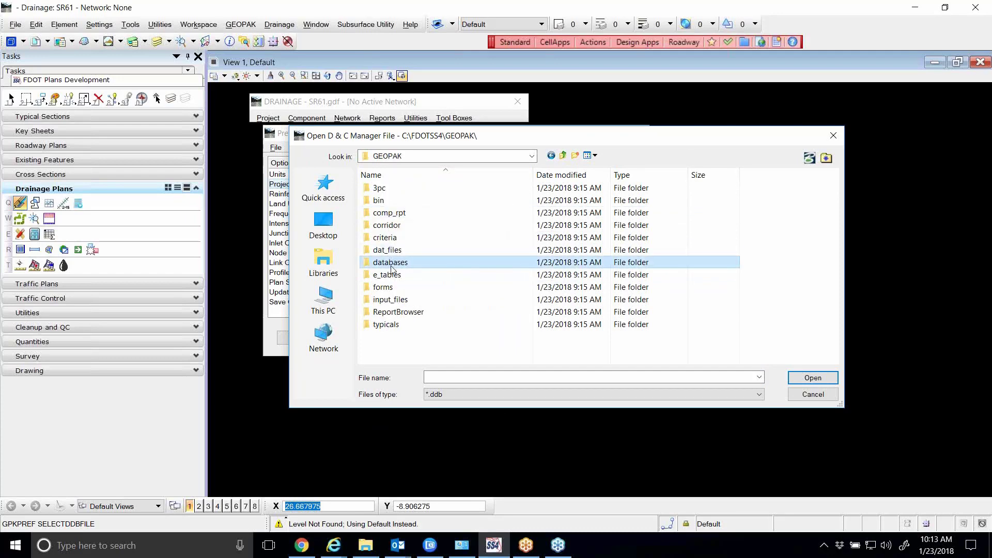
pyautogui.click(393, 193)
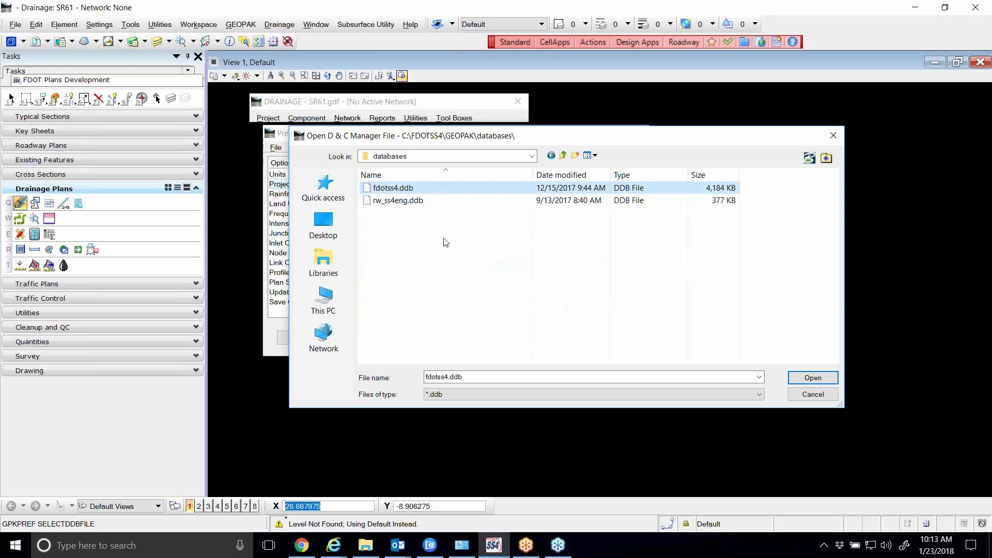
pyautogui.click(812, 380)
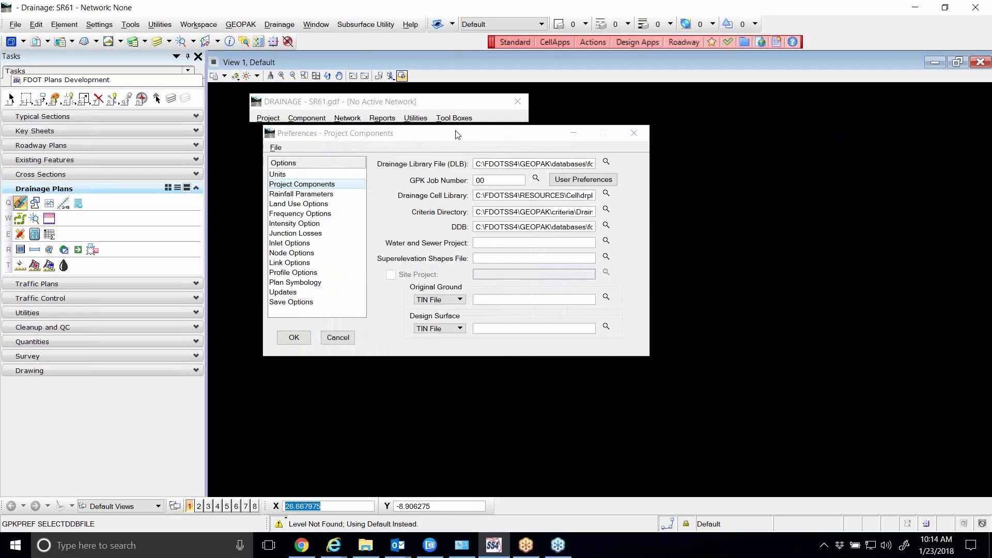
# Set the original ground TIN file to GDTMRD01.tin from the project's survey folder
pyautogui.moveTo(457, 134); pyautogui.dragTo(442, 134)
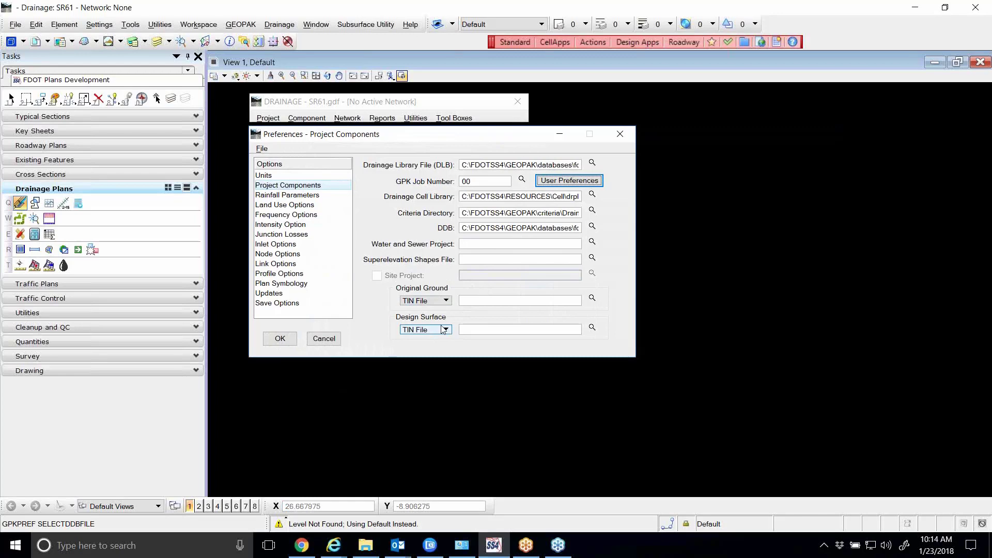
pyautogui.click(592, 298)
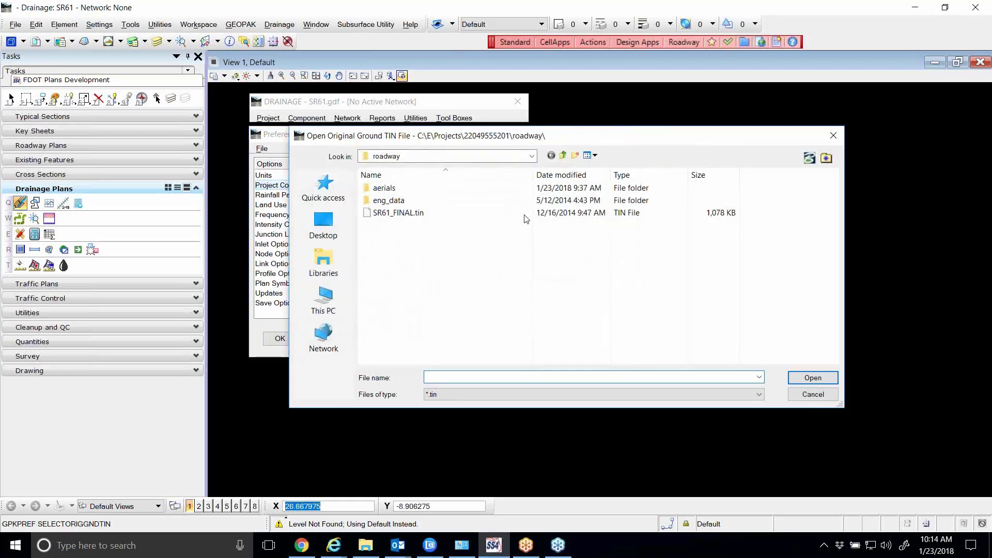
pyautogui.click(563, 155)
pyautogui.scroll(-3, 402, 310)
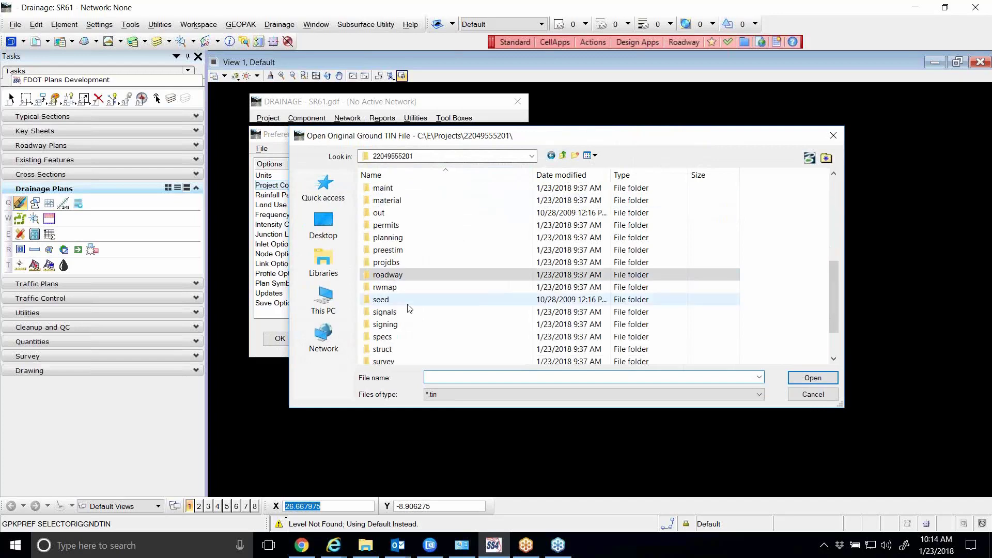
pyautogui.doubleClick(402, 313)
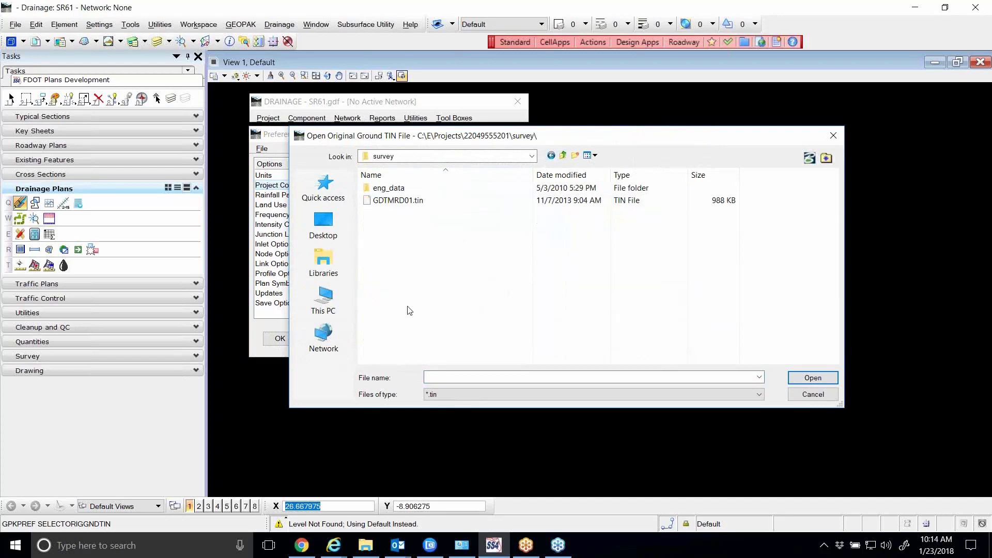
pyautogui.click(402, 203)
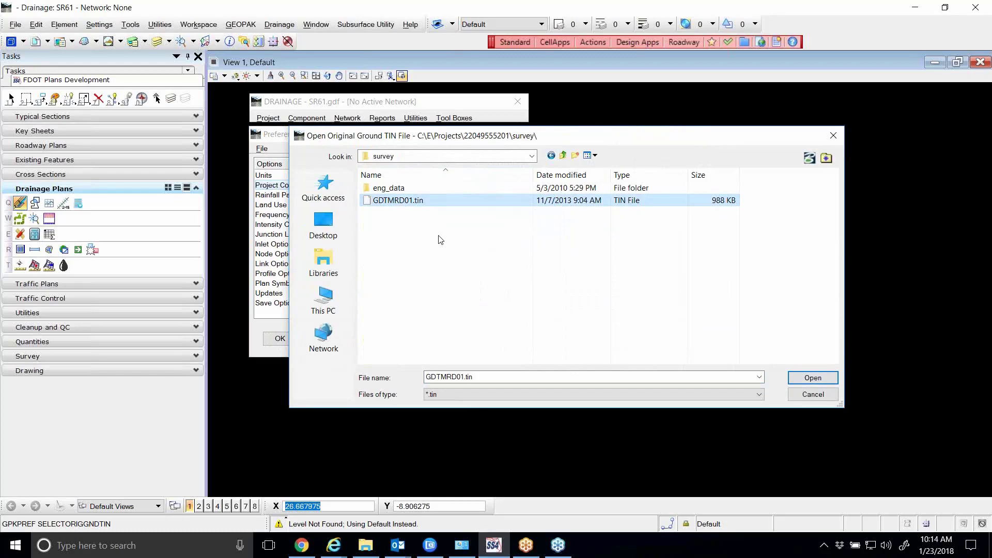
pyautogui.click(805, 377)
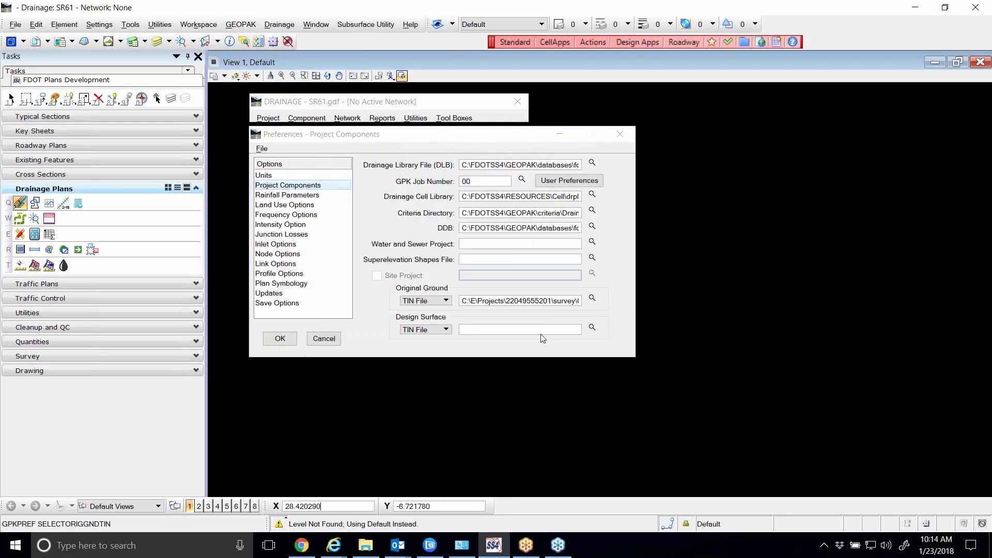
# Set the design surface TIN file to SR61_FINAL.tin from the project's roadway folder
pyautogui.click(592, 329)
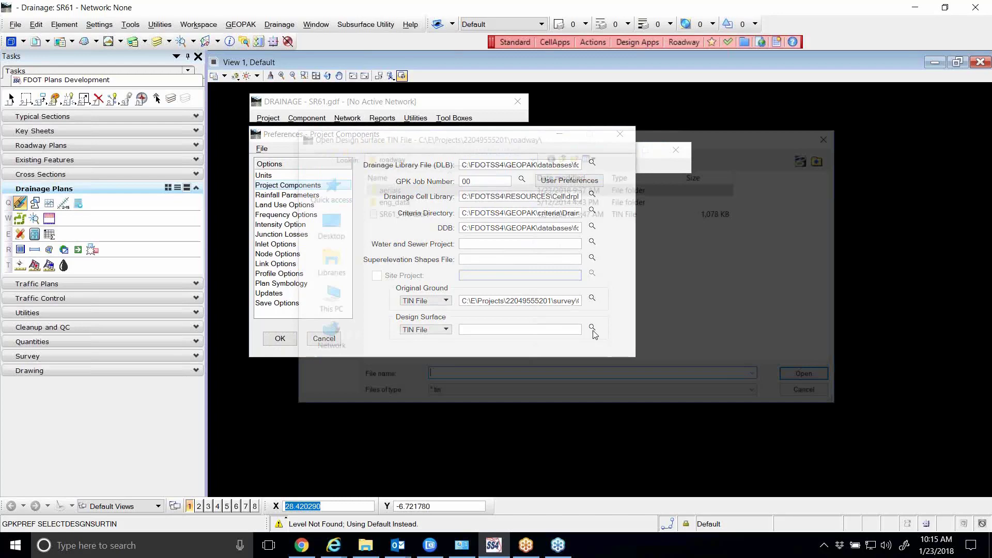
pyautogui.click(399, 213)
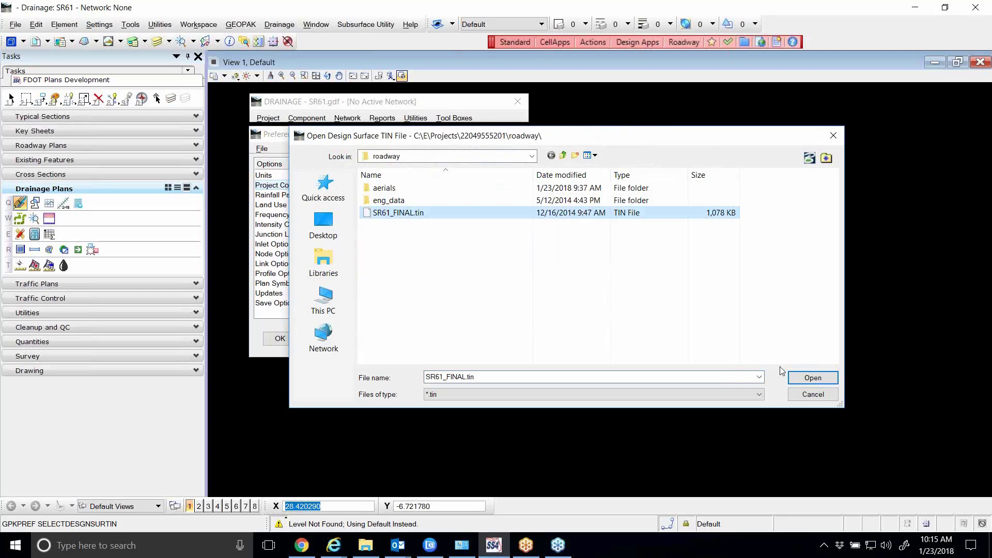
pyautogui.click(812, 378)
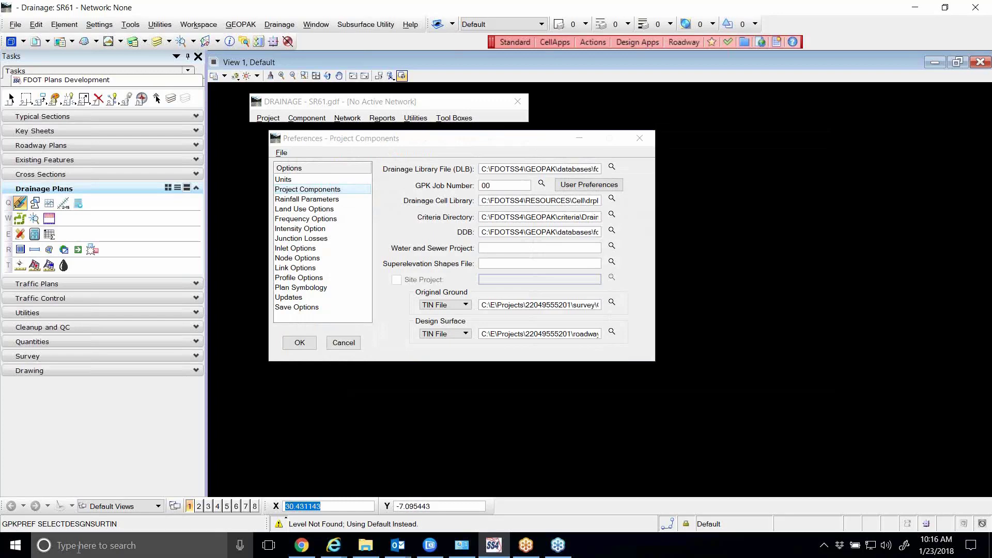
# Find File Explorer Options through a Windows search for "folder" and examine its advanced view settings for files and folders
pyautogui.click(77, 546)
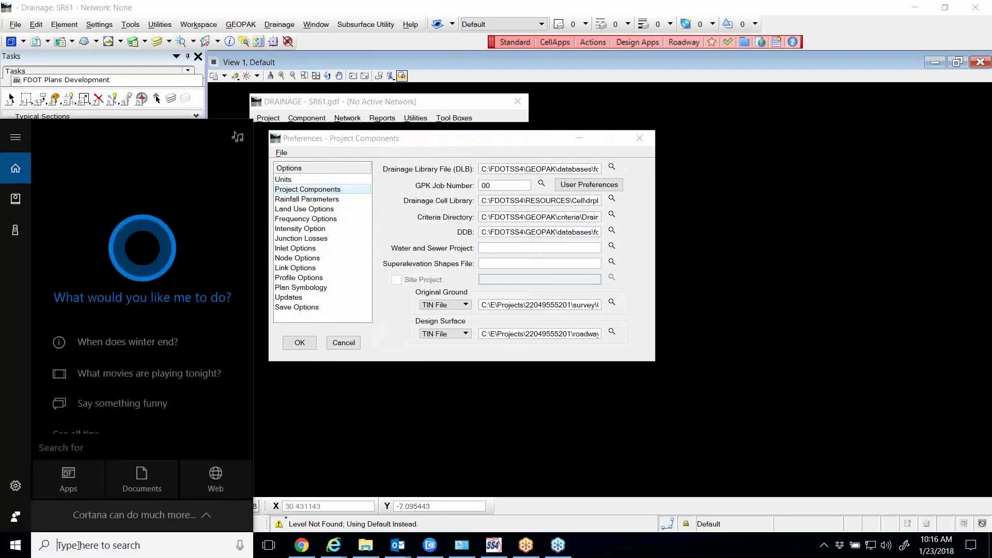
pyautogui.write('folder')
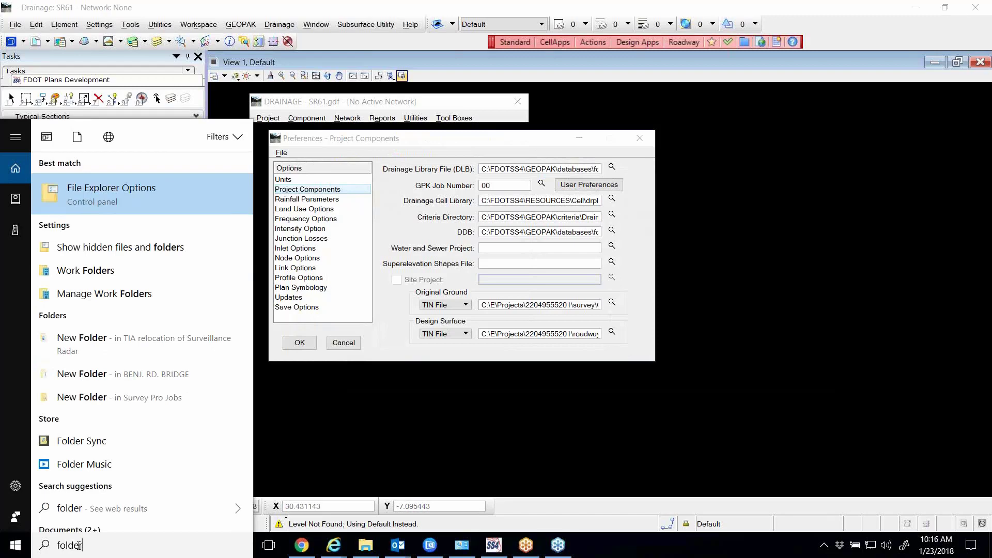
pyautogui.click(88, 194)
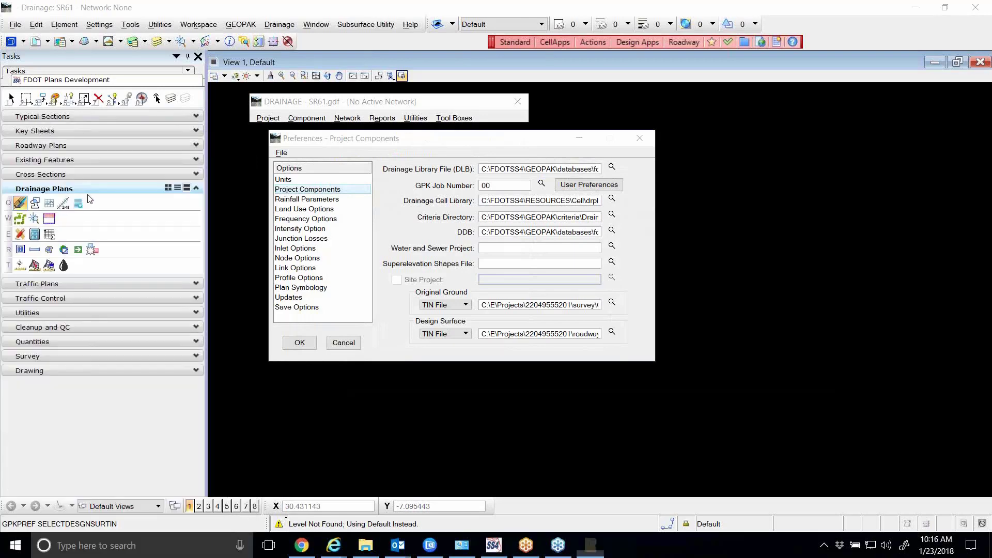
pyautogui.moveTo(138, 28); pyautogui.dragTo(486, 73)
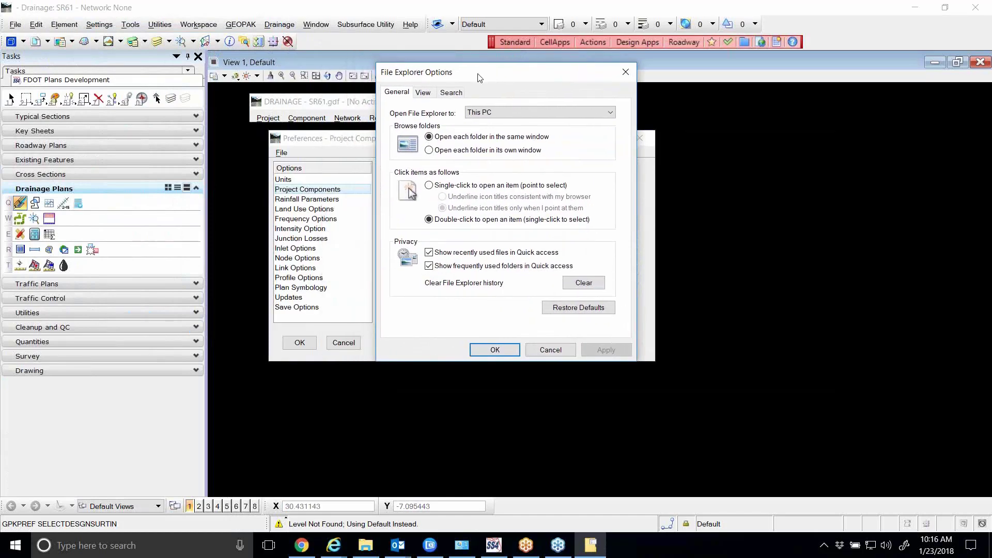
pyautogui.click(422, 92)
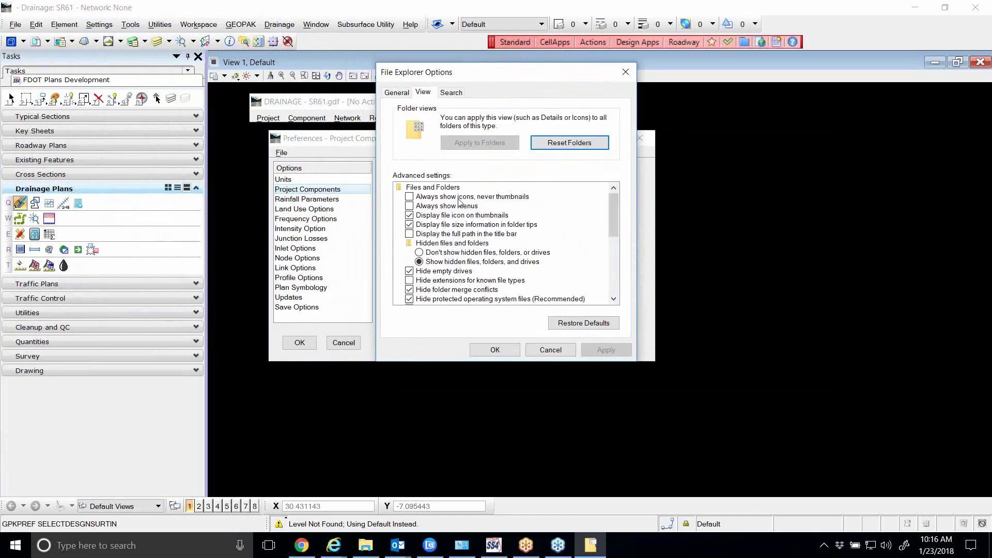
pyautogui.scroll(-1, 456, 209)
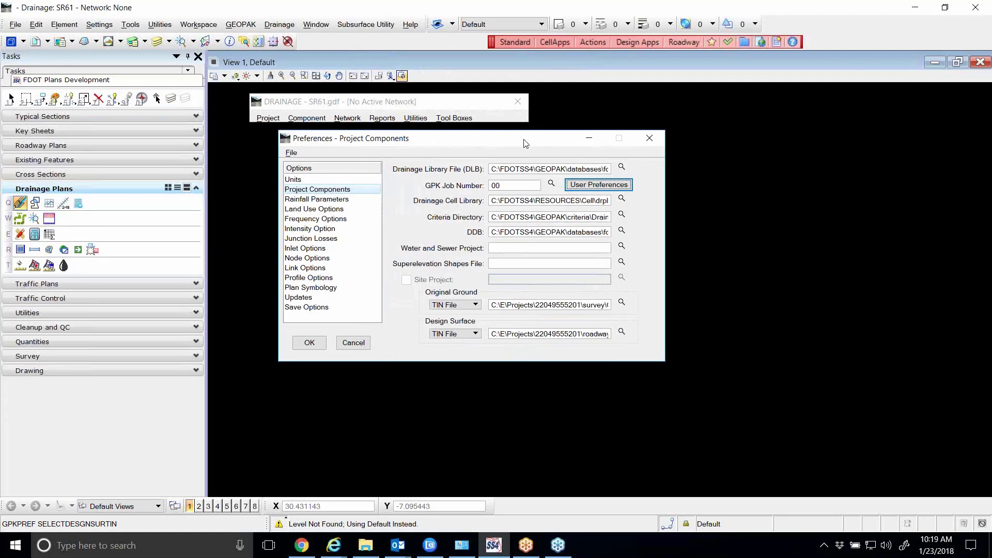
pyautogui.click(291, 153)
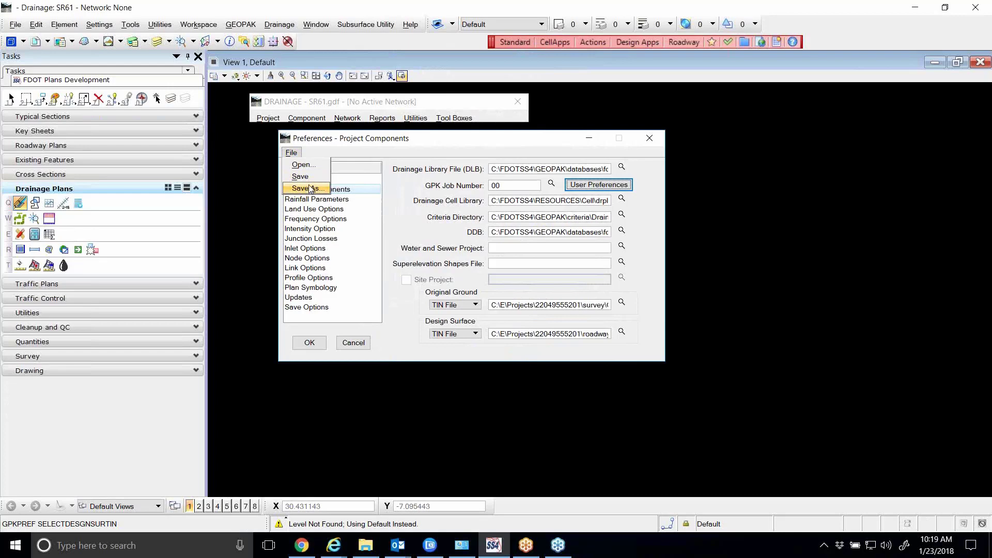
pyautogui.click(454, 141)
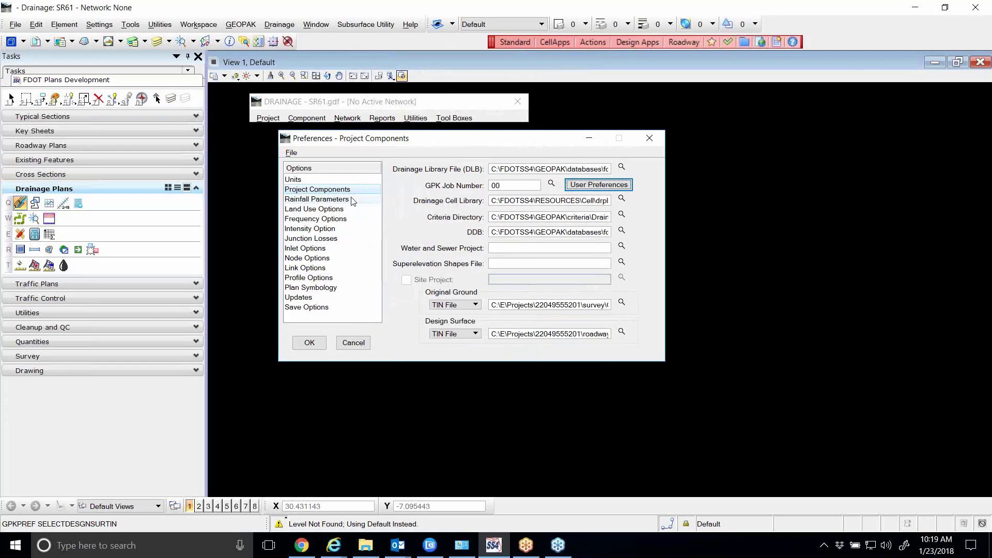
# Set the Rational Method rainfall source to Zone 3 in the Rainfall Parameters preferences
pyautogui.moveTo(427, 138); pyautogui.dragTo(403, 146)
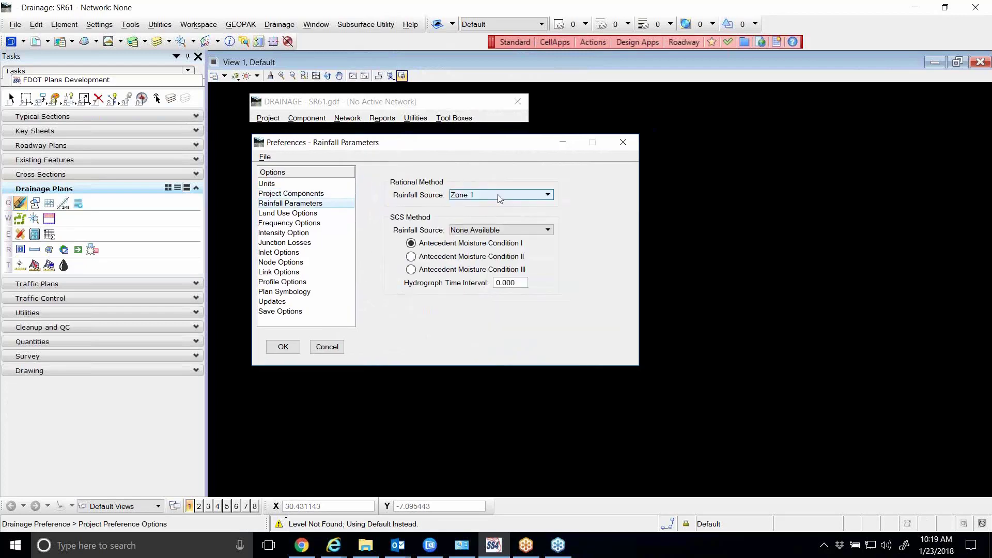
pyautogui.click(519, 197)
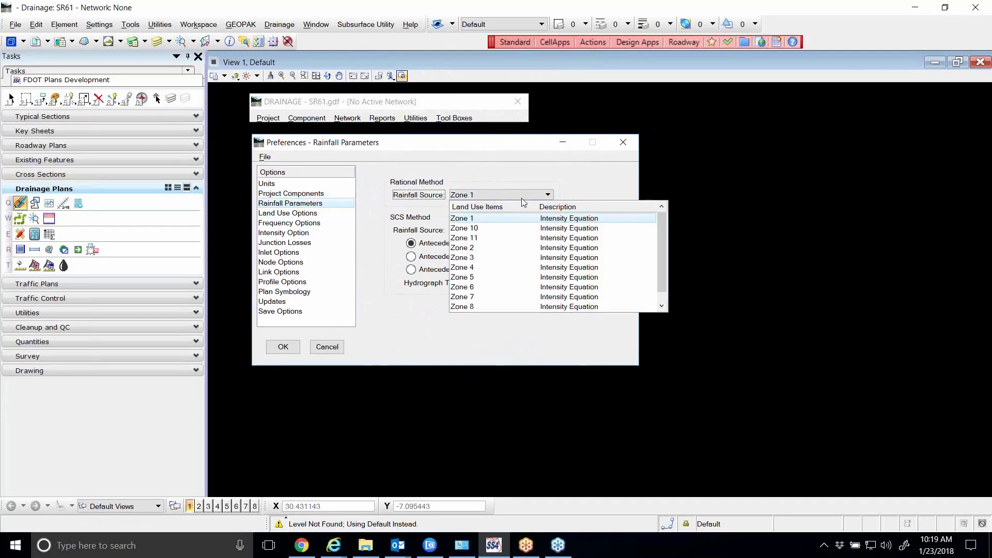
pyautogui.click(474, 257)
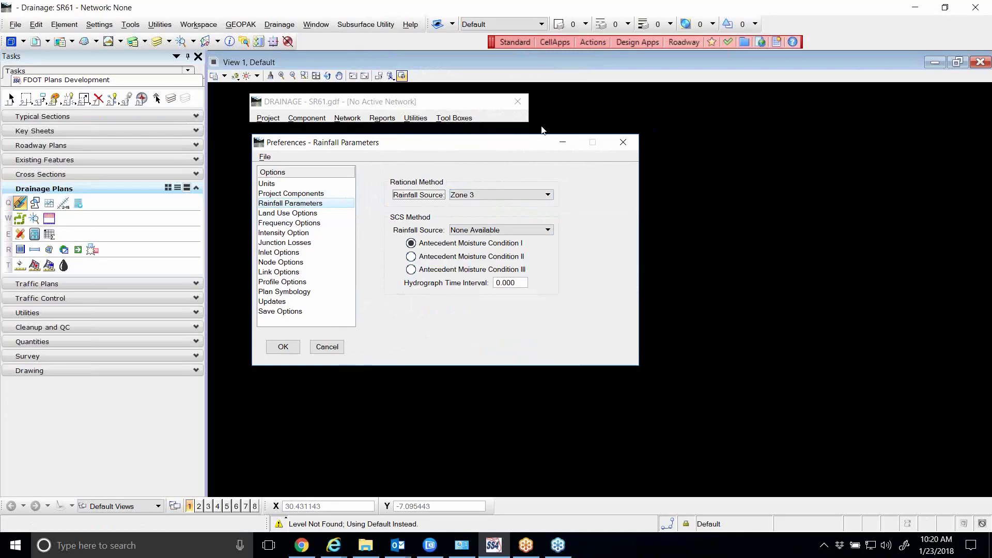
pyautogui.moveTo(493, 146); pyautogui.dragTo(503, 146)
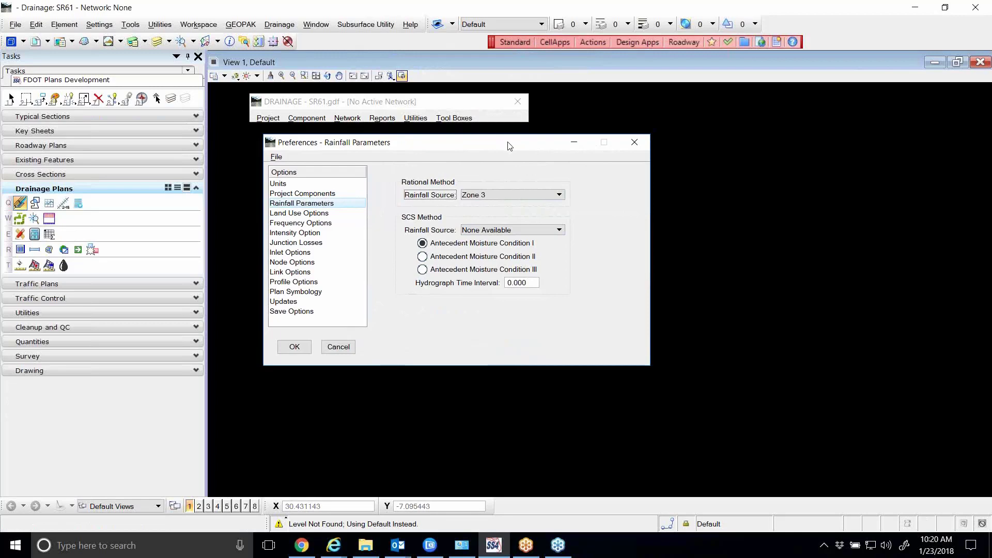
pyautogui.moveTo(502, 146); pyautogui.dragTo(512, 147)
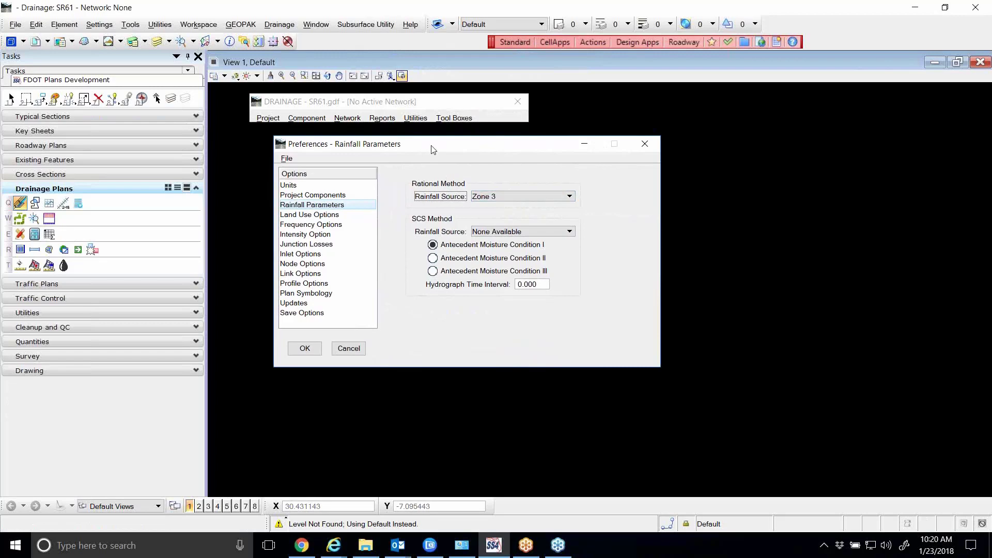
pyautogui.moveTo(433, 149); pyautogui.dragTo(424, 143)
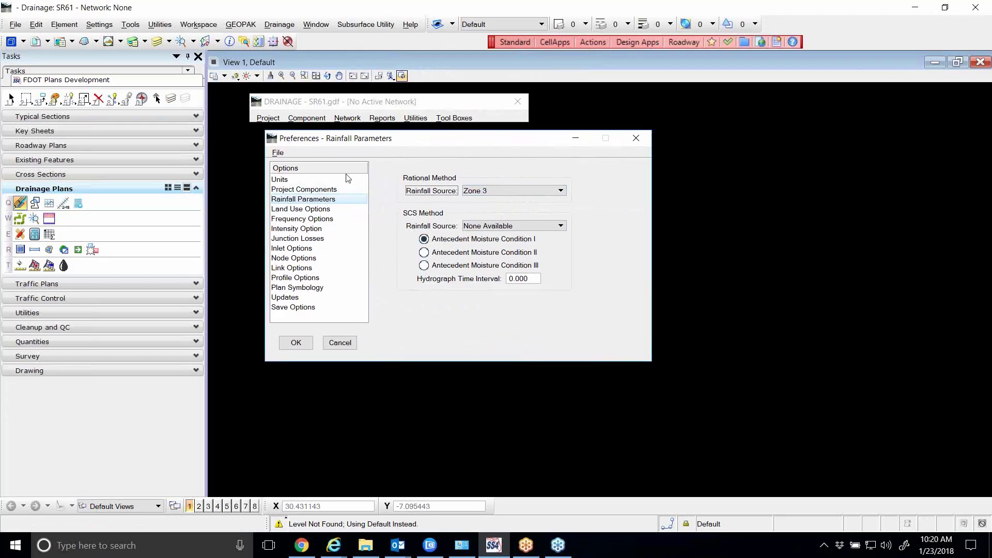
pyautogui.moveTo(395, 142); pyautogui.dragTo(379, 151)
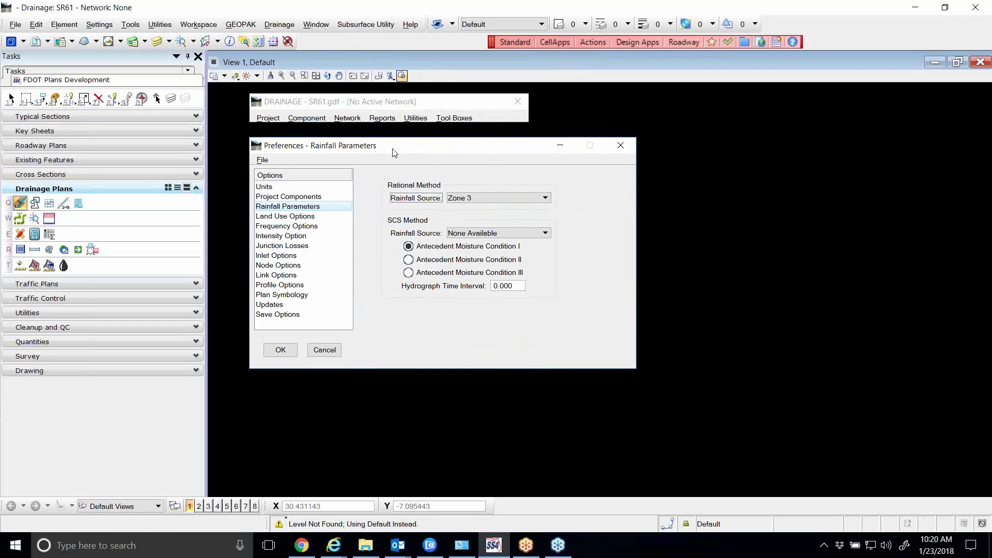
pyautogui.moveTo(392, 150); pyautogui.dragTo(396, 152)
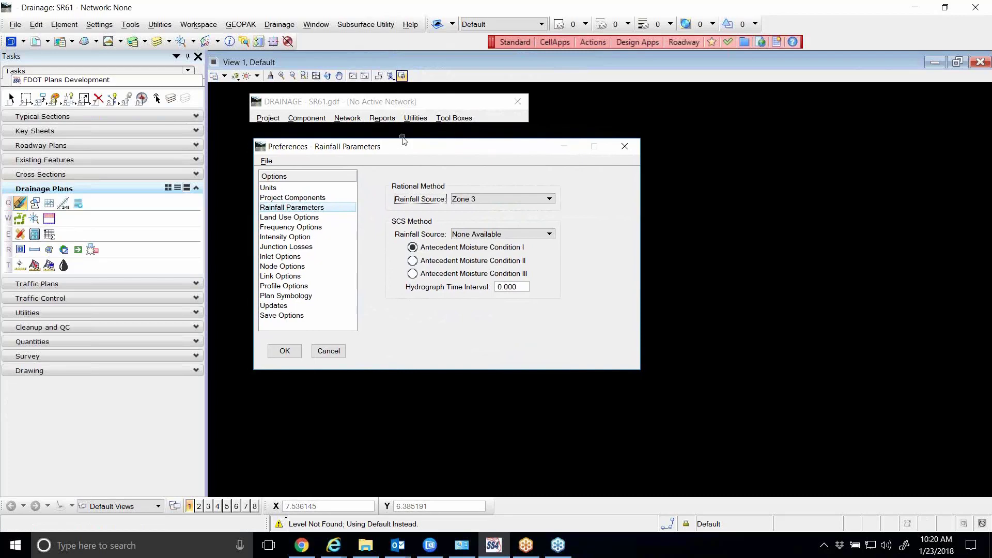
pyautogui.moveTo(410, 152); pyautogui.dragTo(414, 148)
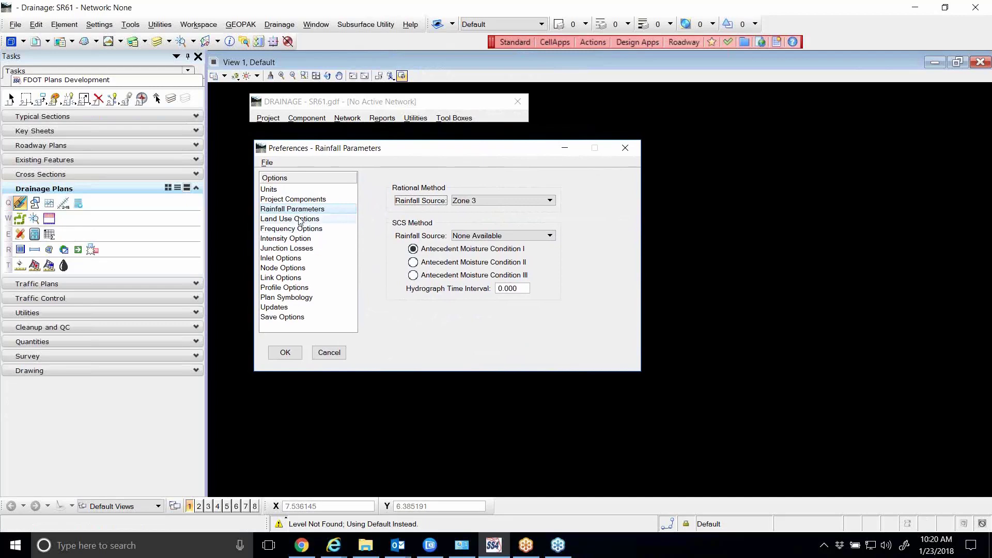
# Try multiple land use items for the Rational Method by adding a Land Use item, then delete it and restore the single-item option
pyautogui.moveTo(323, 150)
pyautogui.mouseDown()
pyautogui.moveTo(320, 140)
pyautogui.moveTo(323, 156)
pyautogui.mouseUp()
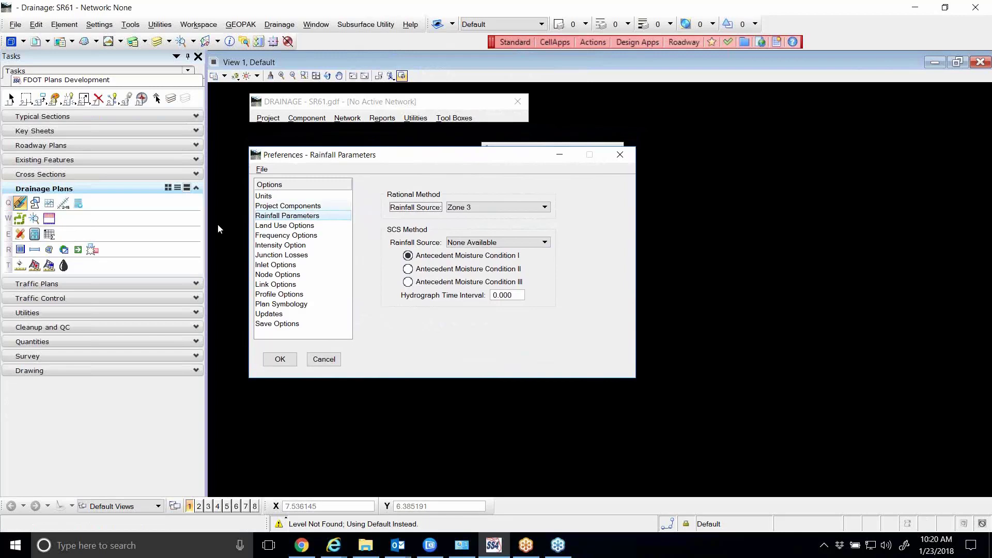
pyautogui.click(274, 227)
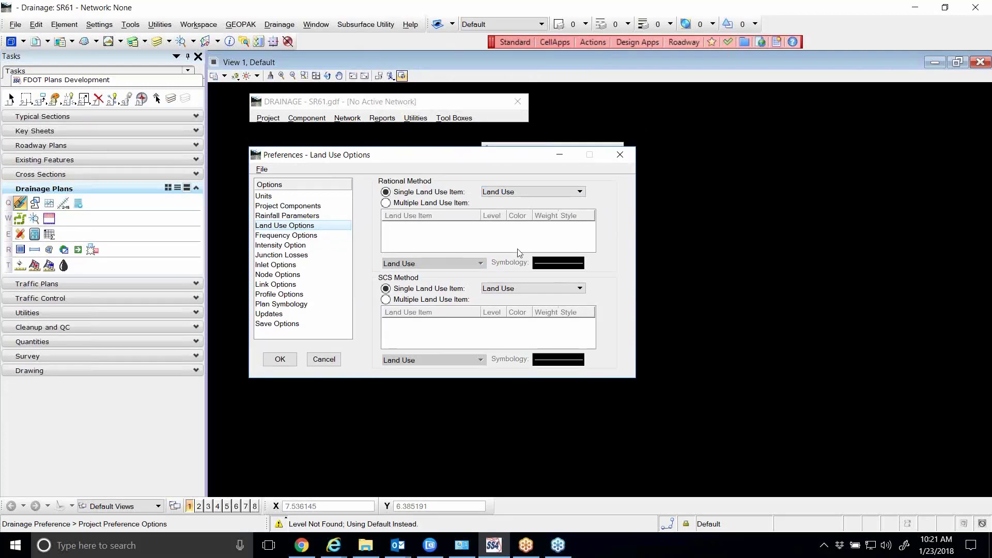
pyautogui.click(398, 205)
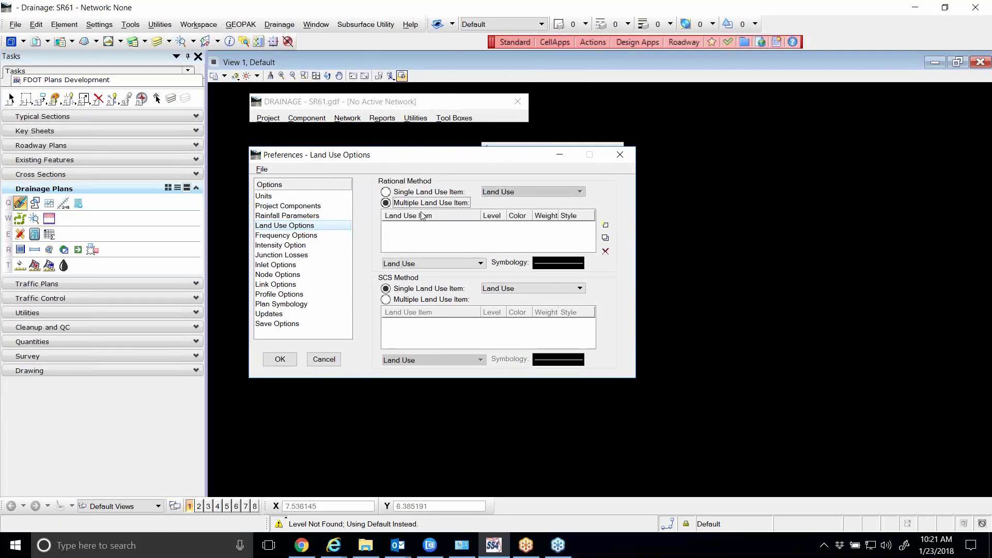
pyautogui.click(605, 228)
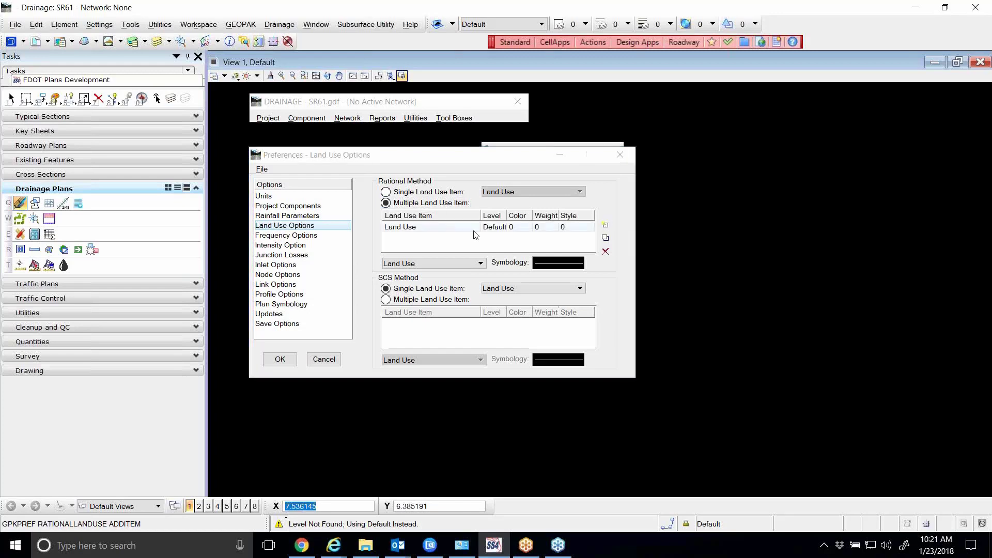
pyautogui.click(461, 227)
pyautogui.click(604, 252)
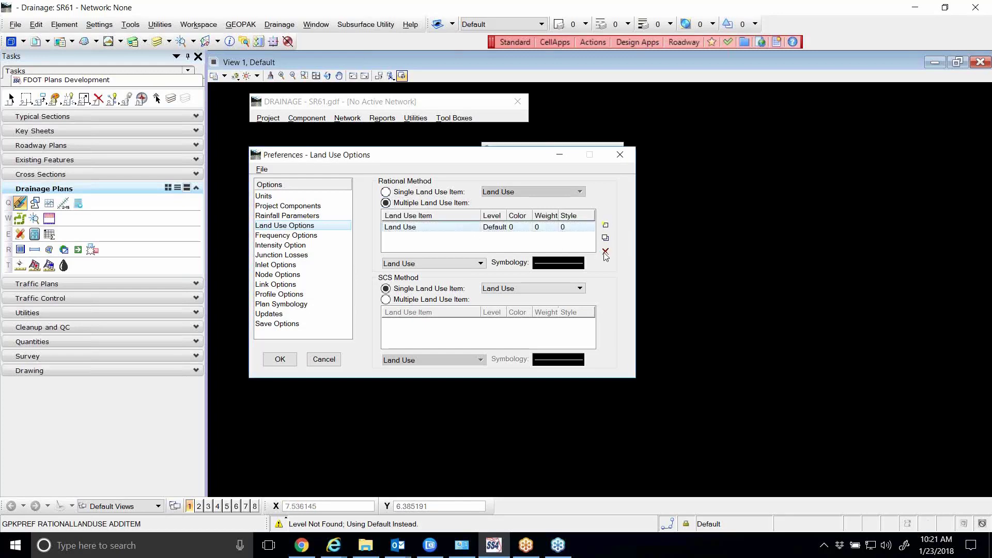
pyautogui.click(386, 193)
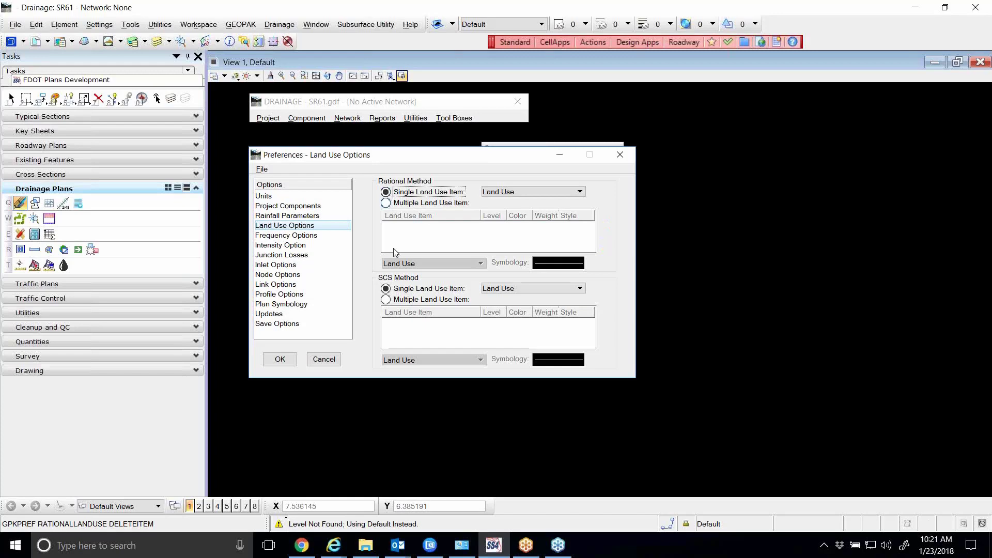
# Set the Rational computation frequency to 3 Year in the Frequency Options preferences
pyautogui.click(272, 236)
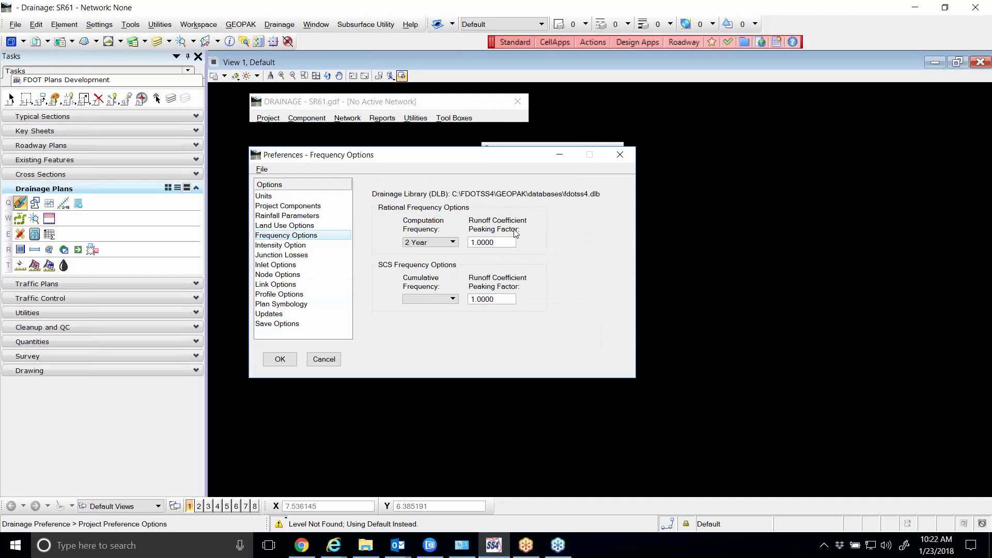
pyautogui.click(451, 242)
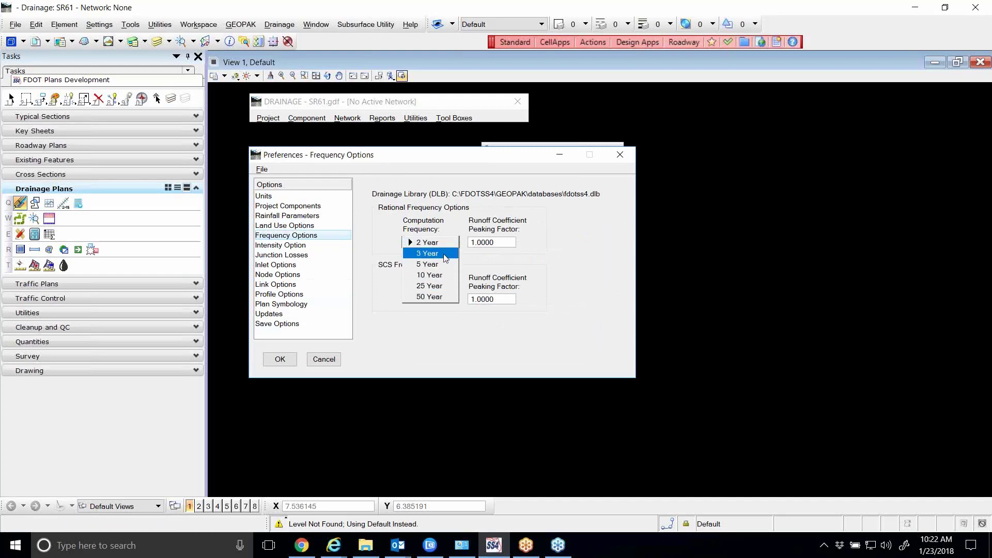
pyautogui.click(445, 255)
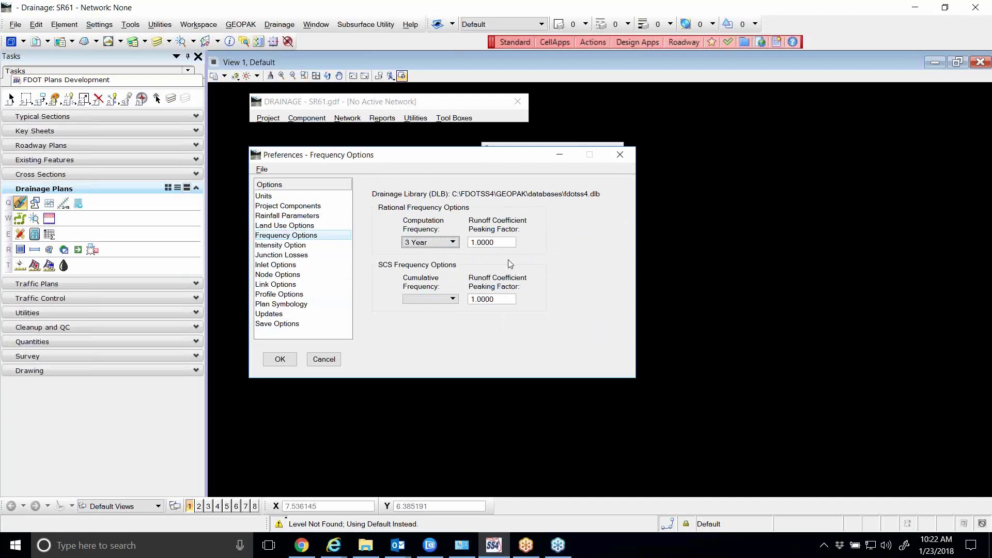
pyautogui.press('Tab')
# Review the minimum time of concentration in the Intensity Option preferences and disable all junction loss computations in the Junction Losses preferences
pyautogui.click(294, 247)
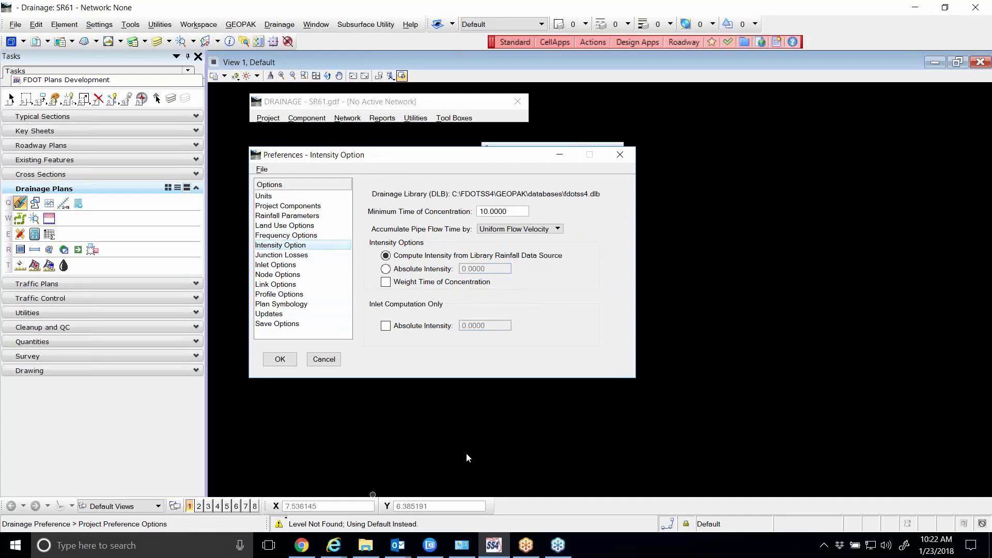
pyautogui.click(513, 212)
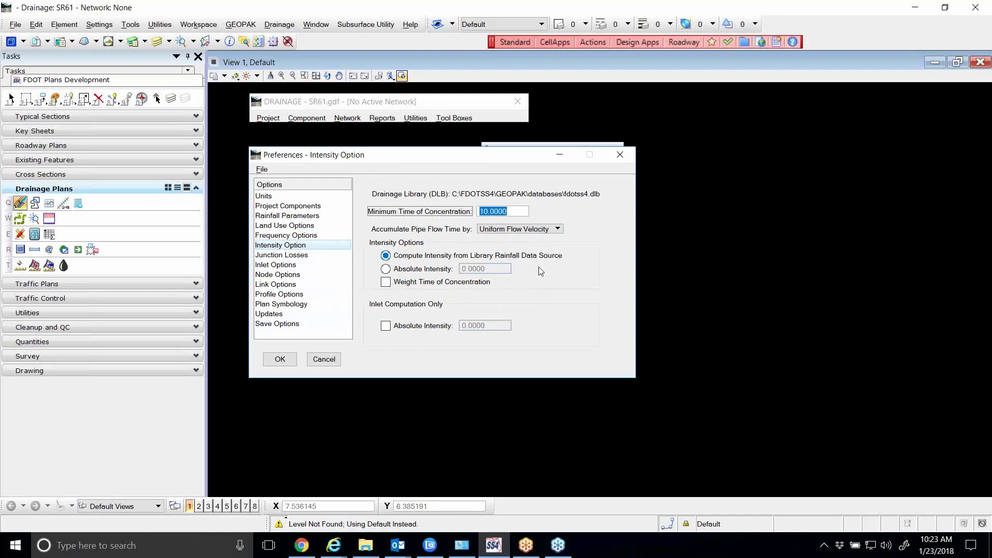
pyautogui.click(267, 256)
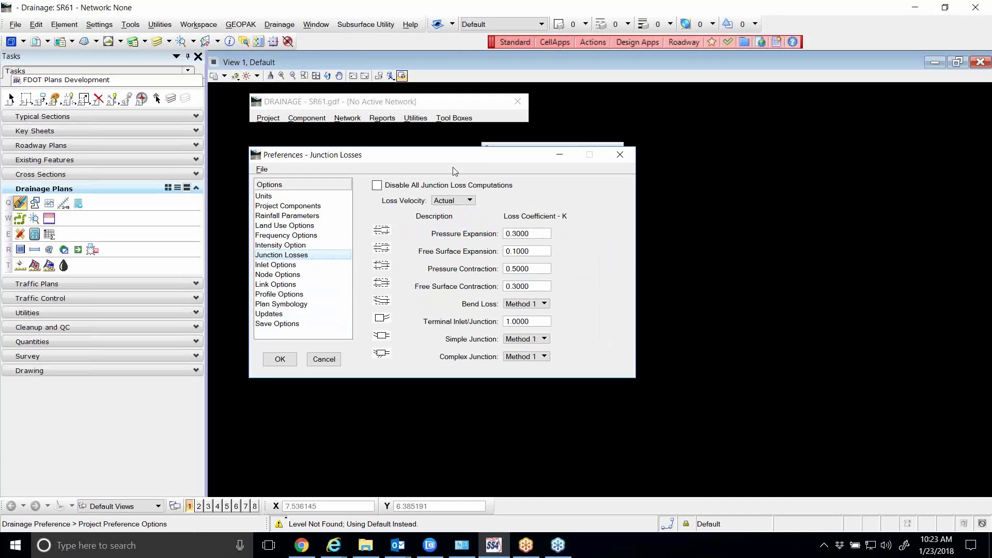
pyautogui.moveTo(452, 157); pyautogui.dragTo(465, 164)
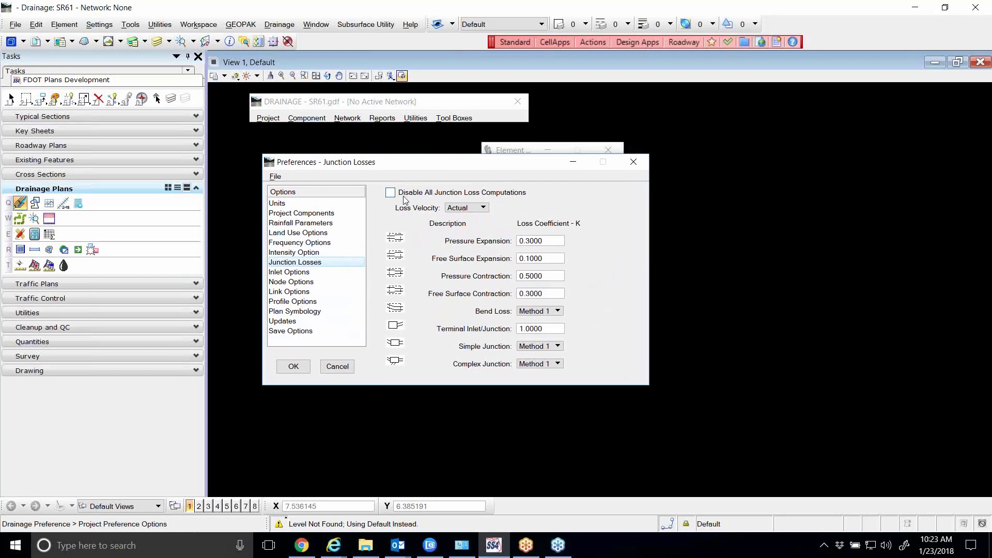
pyautogui.click(399, 195)
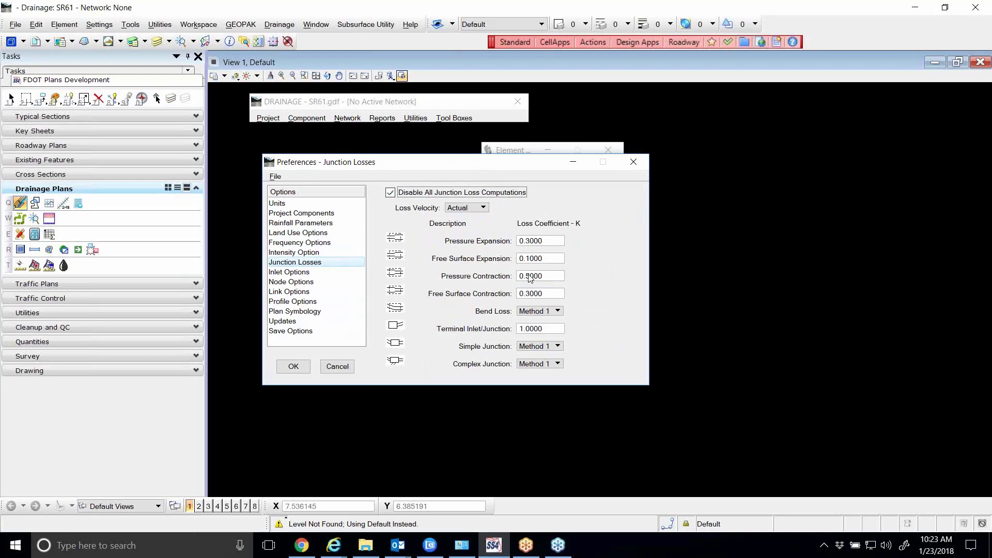
pyautogui.moveTo(442, 161); pyautogui.dragTo(435, 144)
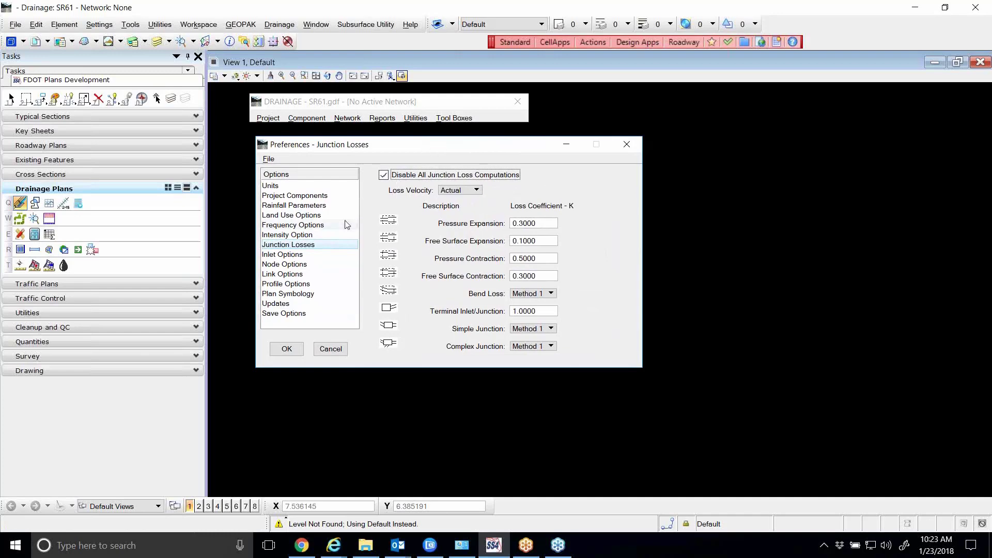
# In the Inlet Options preferences, set the default spread n value to 0.016 and extend superelevation shapes to the inlet at shape slope
pyautogui.click(283, 255)
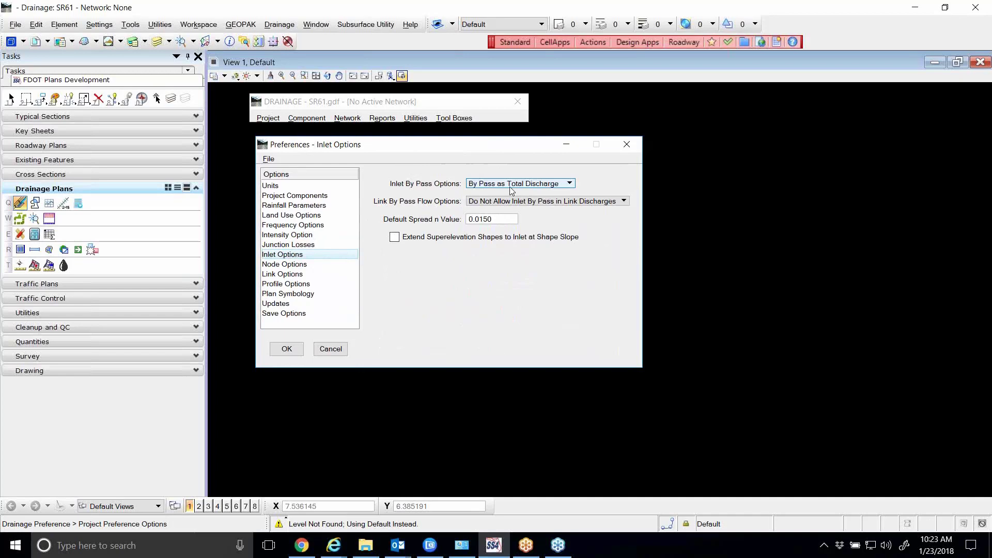
pyautogui.click(556, 206)
pyautogui.click(557, 205)
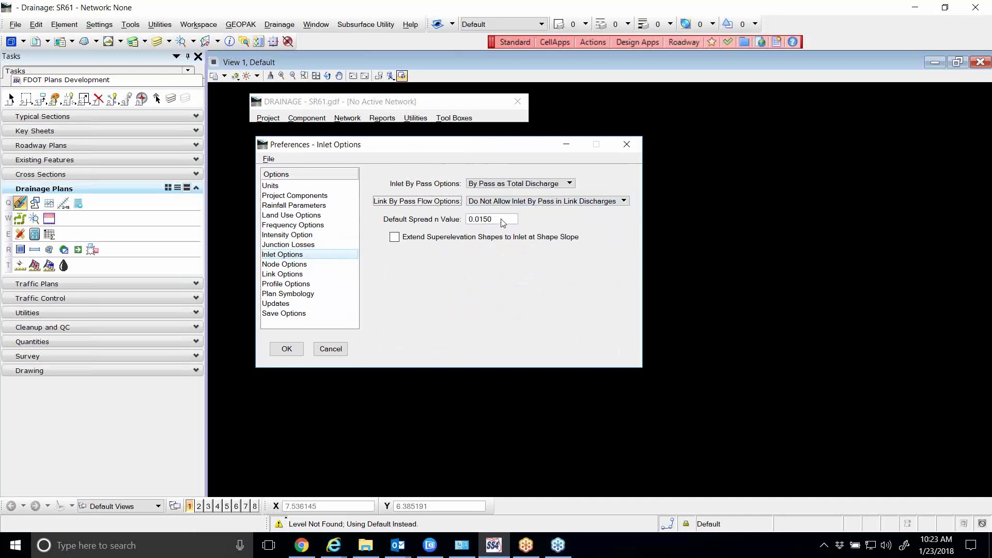
pyautogui.click(501, 220)
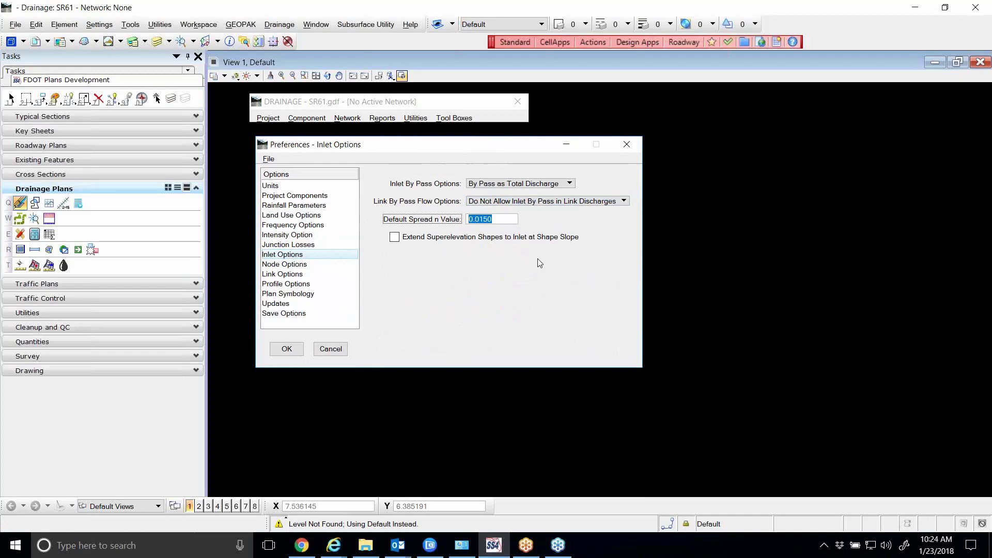
pyautogui.click(490, 221)
pyautogui.press('BackSpace')
pyautogui.write('6')
pyautogui.click(501, 239)
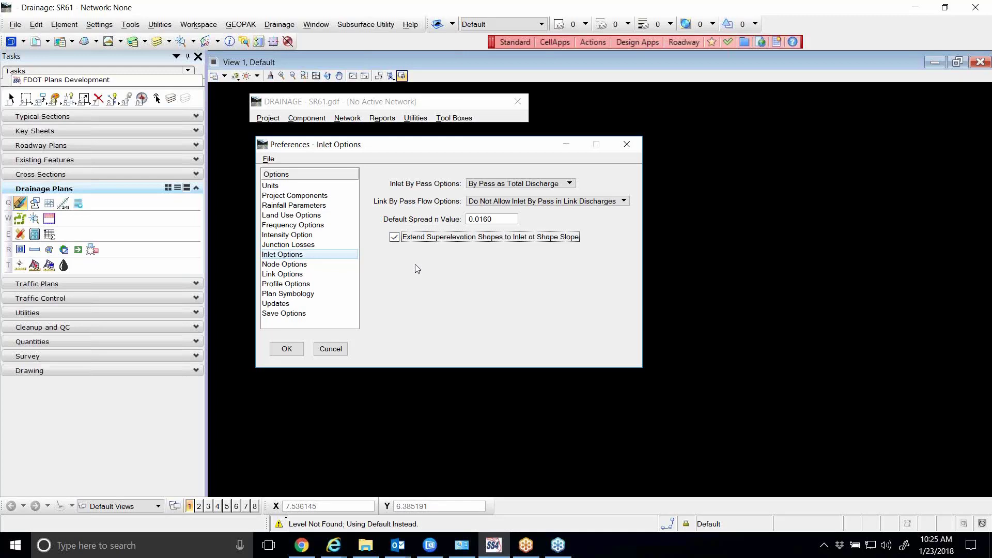
# In the Node Options preferences, set the default node ID prefix to S- and the minimum freeboard to 1.125
pyautogui.click(297, 264)
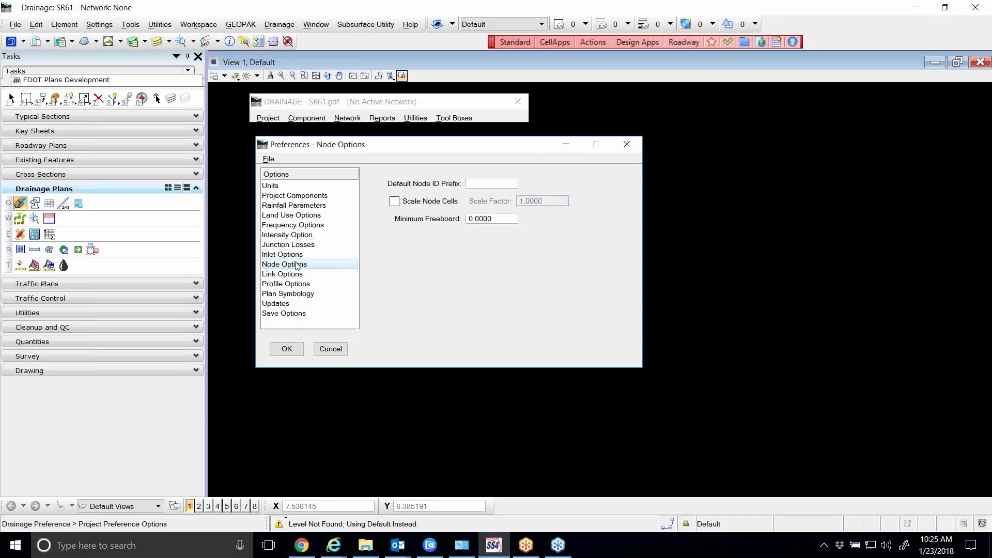
pyautogui.click(497, 185)
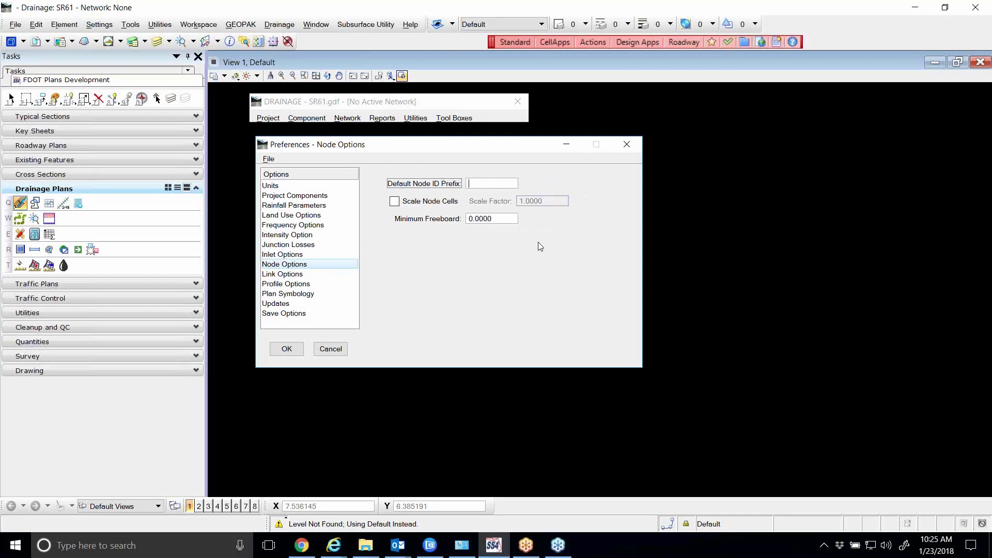
pyautogui.write('S-')
pyautogui.click(502, 219)
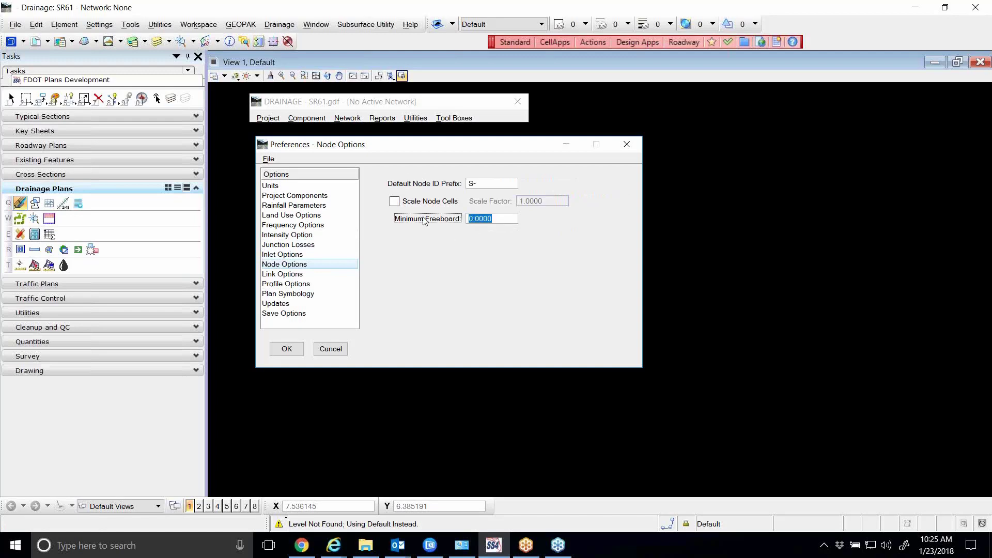
pyautogui.write('1.125')
pyautogui.moveTo(408, 150); pyautogui.dragTo(415, 149)
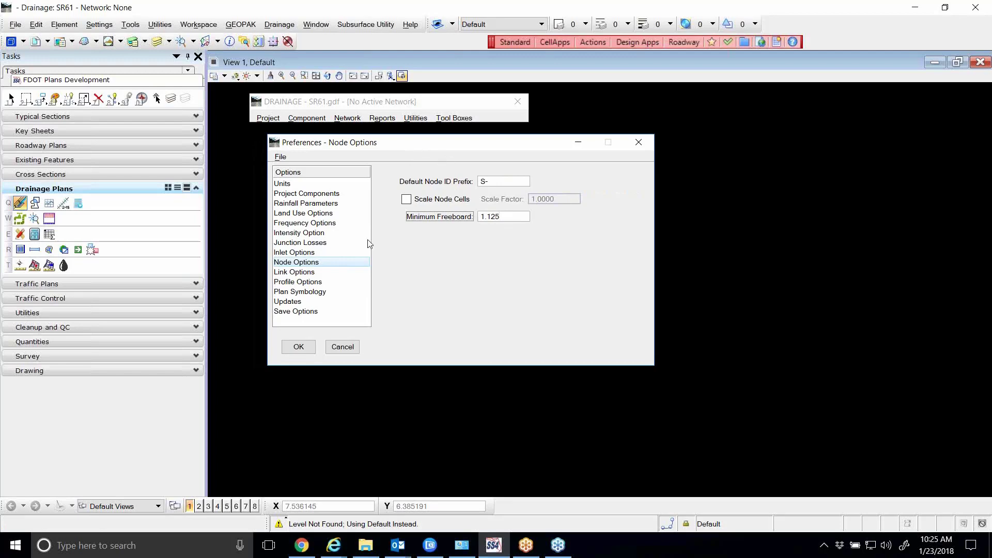
# Set the default link ID prefix to Pipe- in the Link Options preferences
pyautogui.click(330, 271)
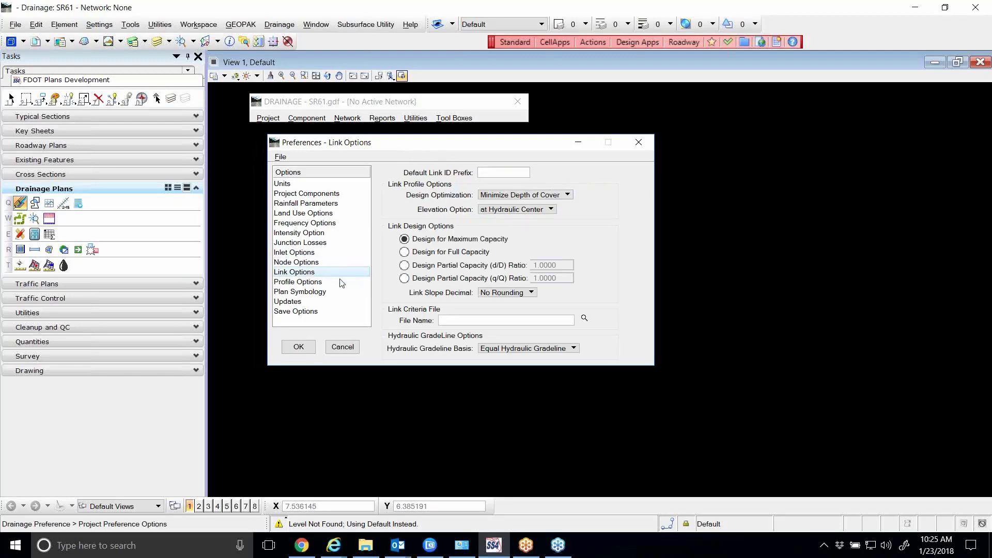
pyautogui.click(493, 175)
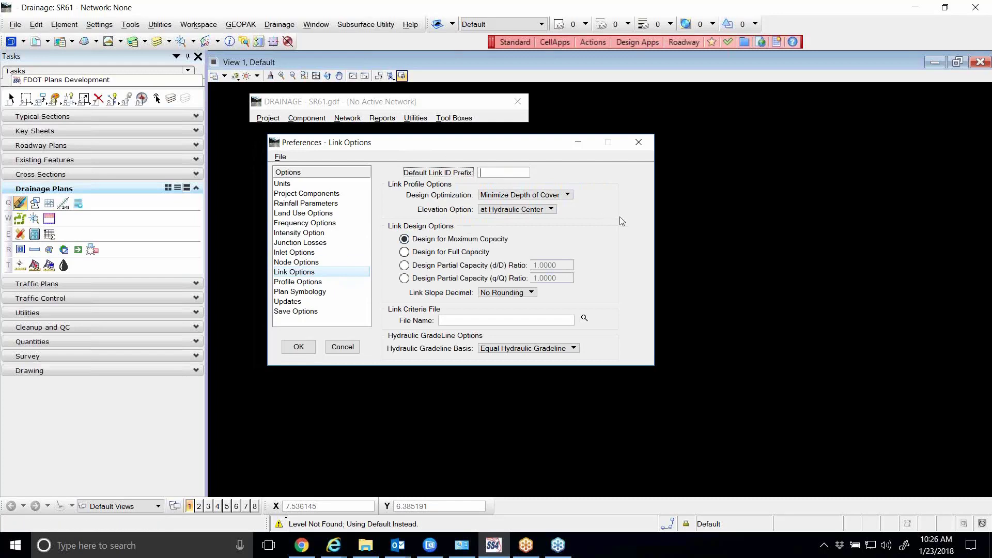
pyautogui.write('Pipe-')
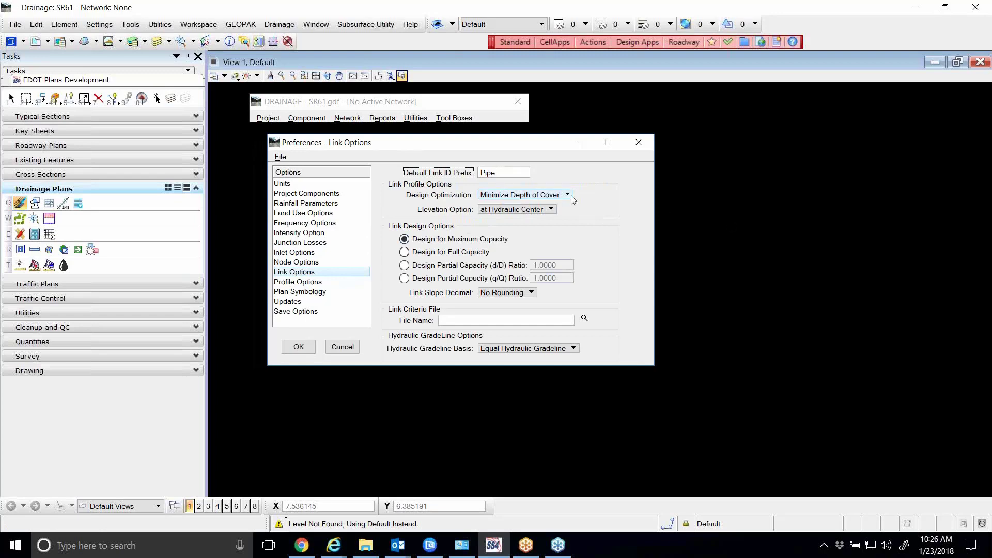
# Set the link profile elevation option to at Actual Link End and the link slope decimal to 2
pyautogui.click(533, 209)
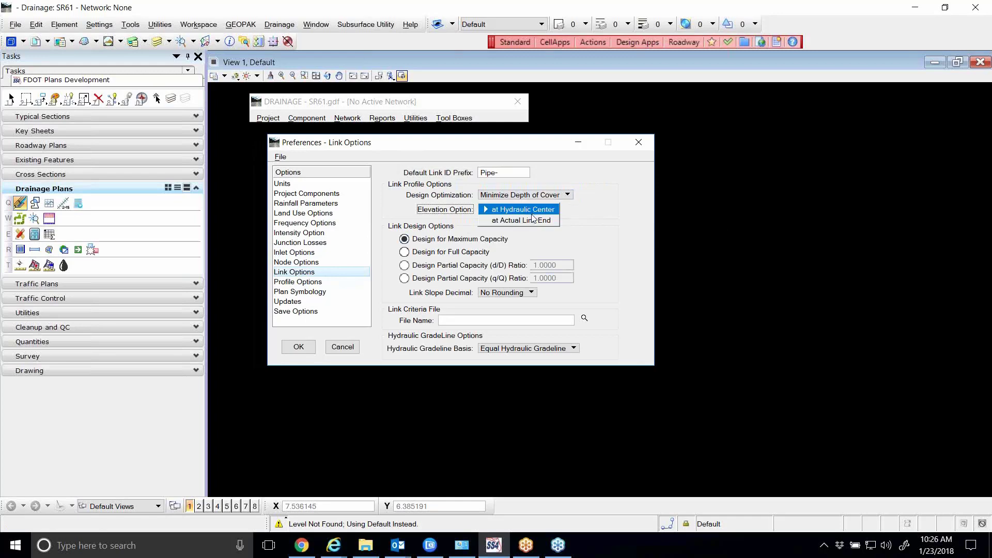
pyautogui.click(532, 220)
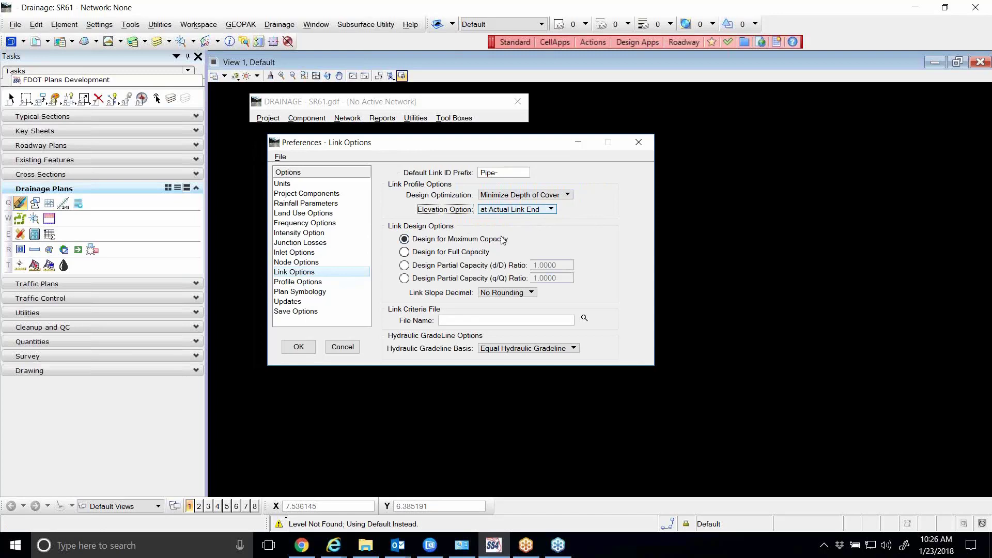
pyautogui.click(531, 294)
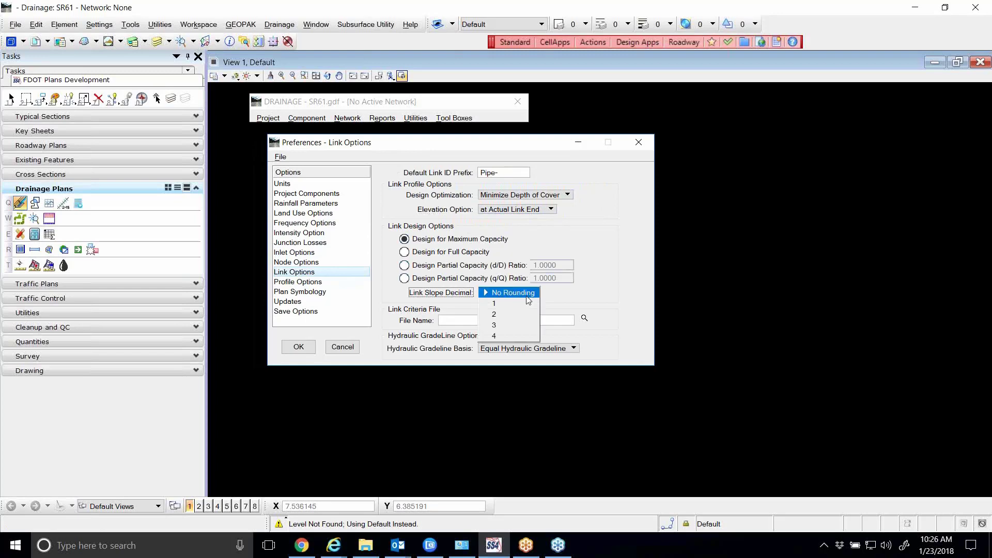
pyautogui.click(512, 314)
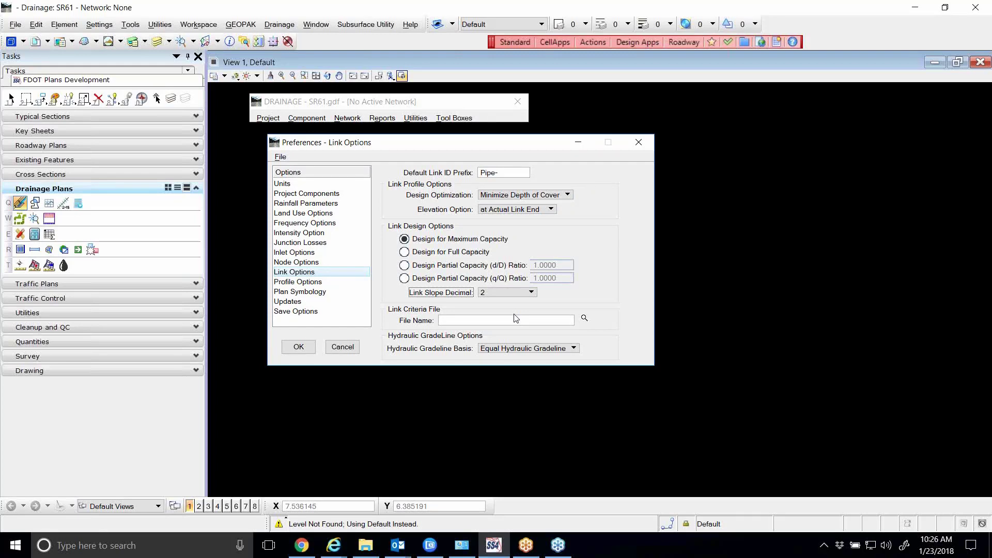
# Select pipe.x from the GEOPAK criteria Drainage folder as the link criteria file
pyautogui.click(585, 318)
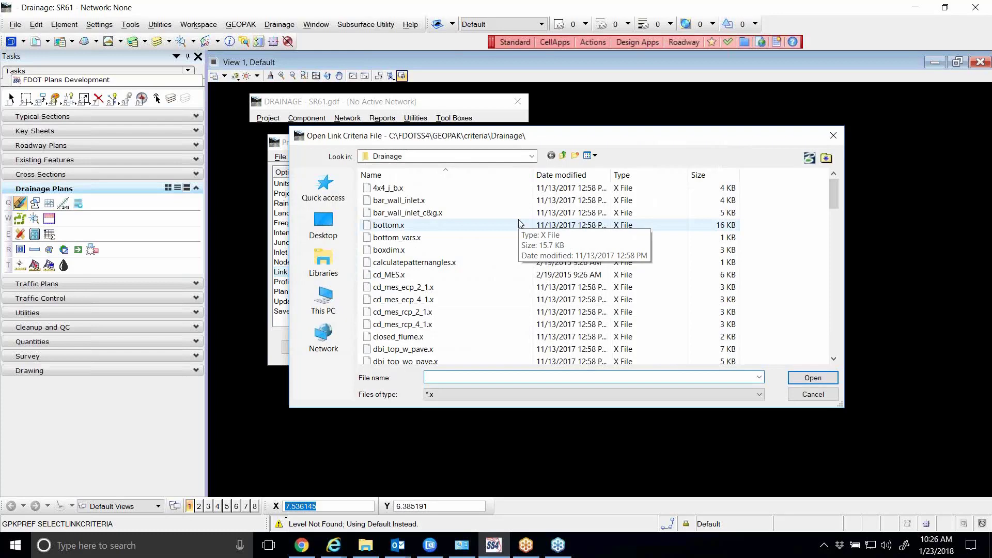
pyautogui.scroll(-4, 491, 235)
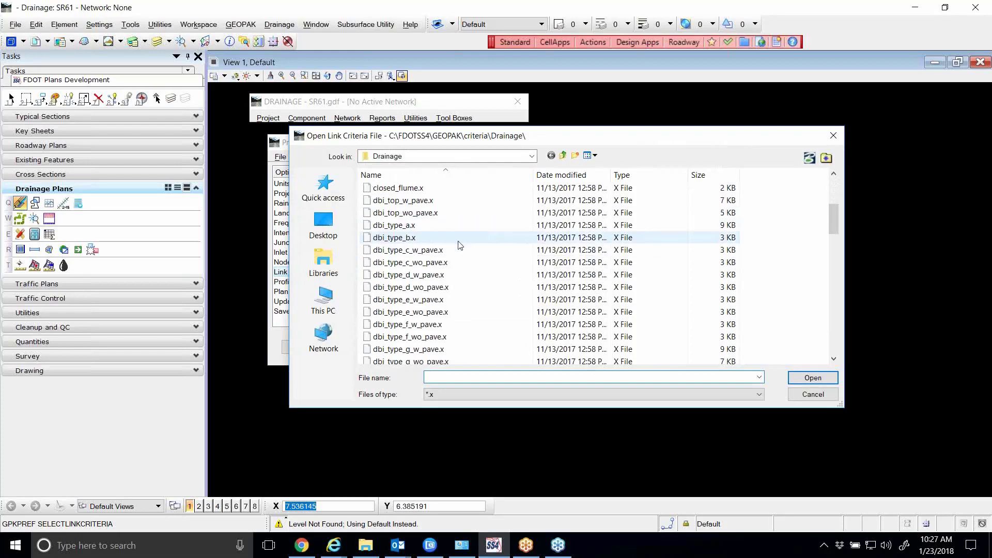
pyautogui.scroll(-7, 459, 245)
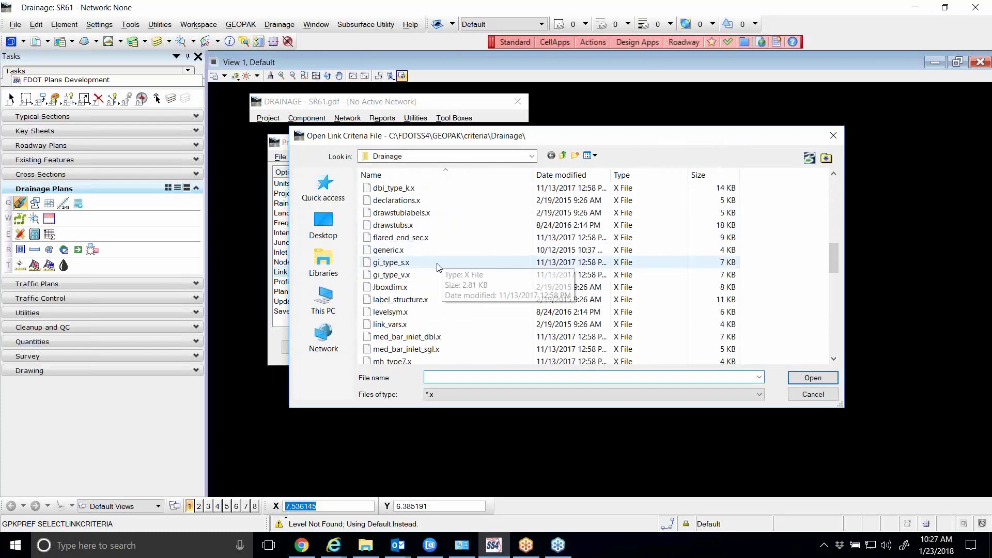
pyautogui.scroll(-4, 433, 274)
pyautogui.scroll(1, 433, 274)
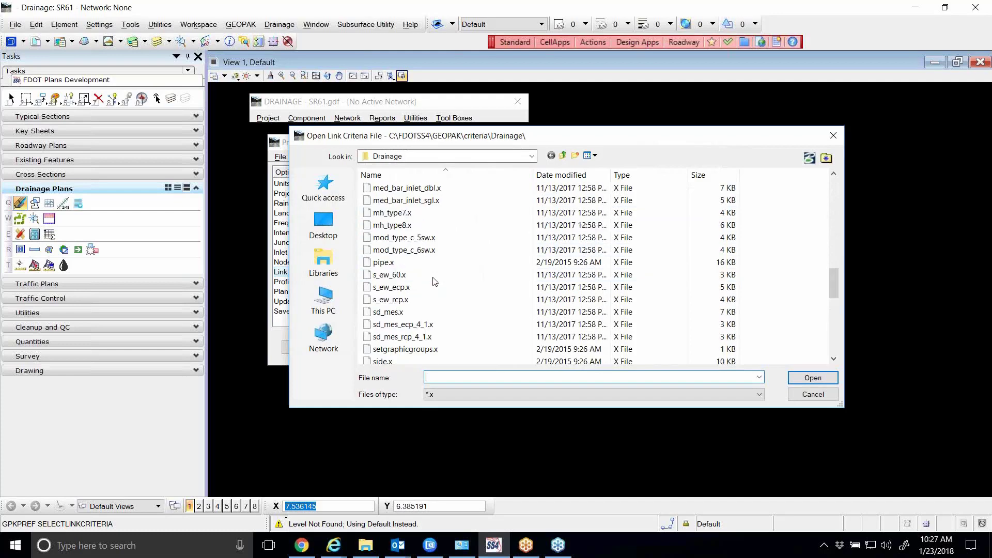
pyautogui.click(422, 265)
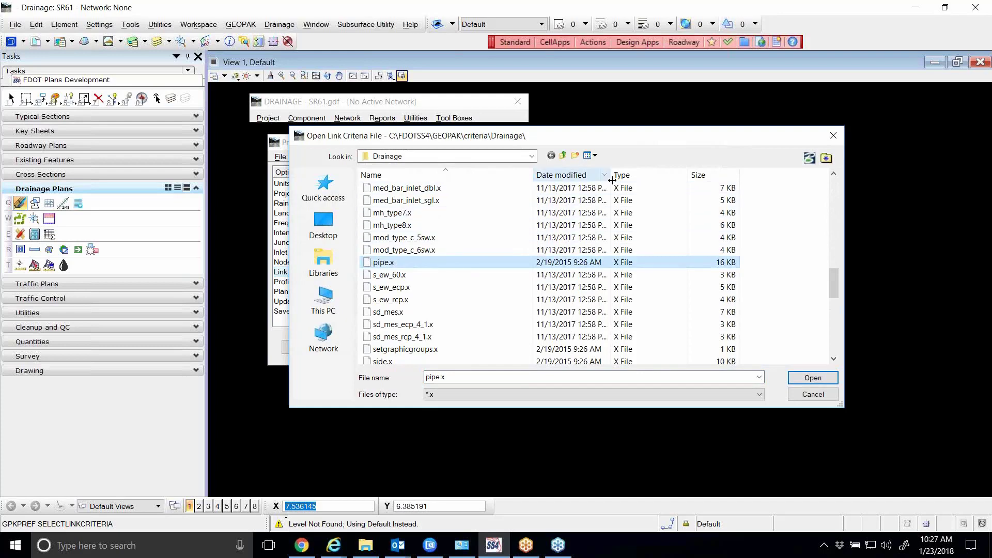
pyautogui.moveTo(613, 176); pyautogui.dragTo(637, 176)
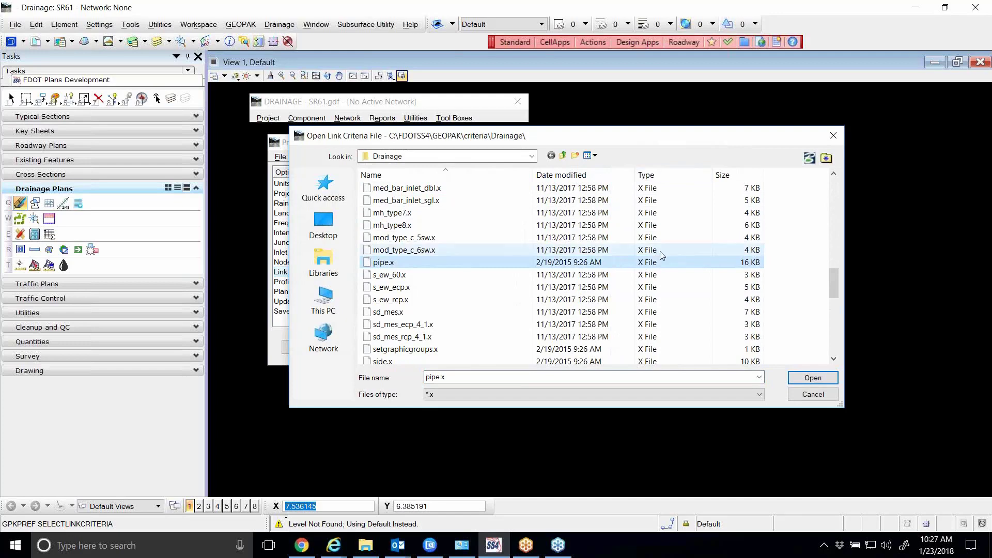
pyautogui.click(813, 377)
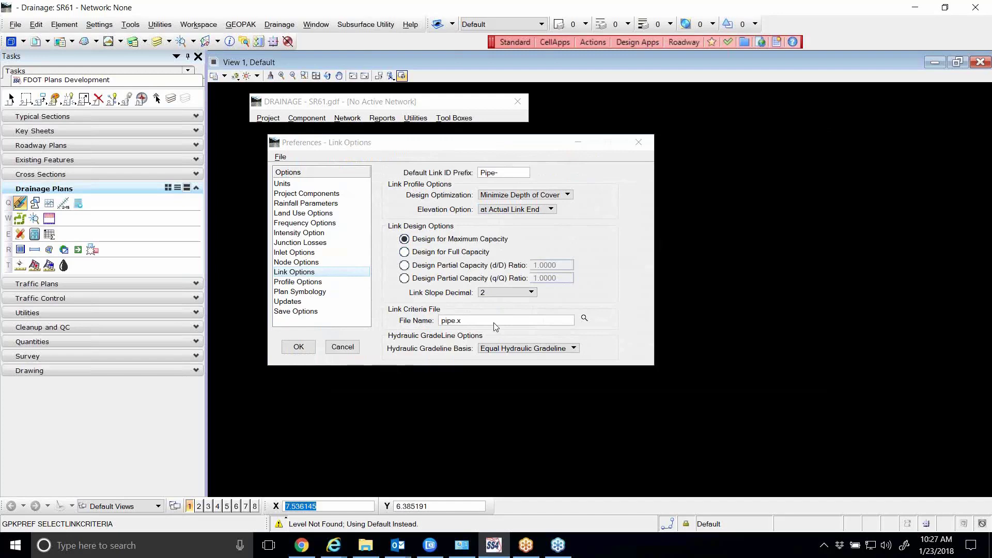
# In the Profile Options preferences, enable the default profile ID prefix as Pro- and turn on creation of Cogo chains and profiles
pyautogui.click(316, 283)
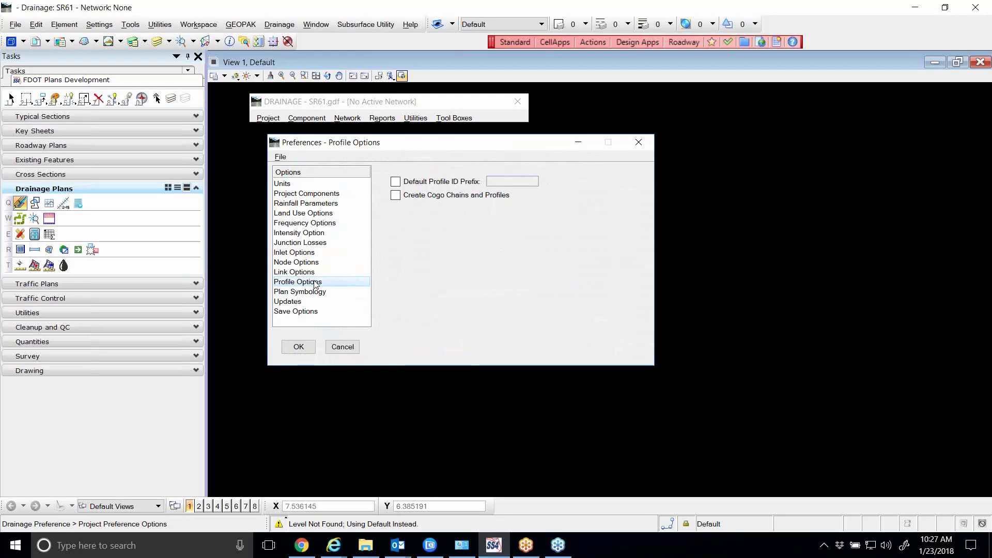
pyautogui.click(396, 183)
pyautogui.click(510, 183)
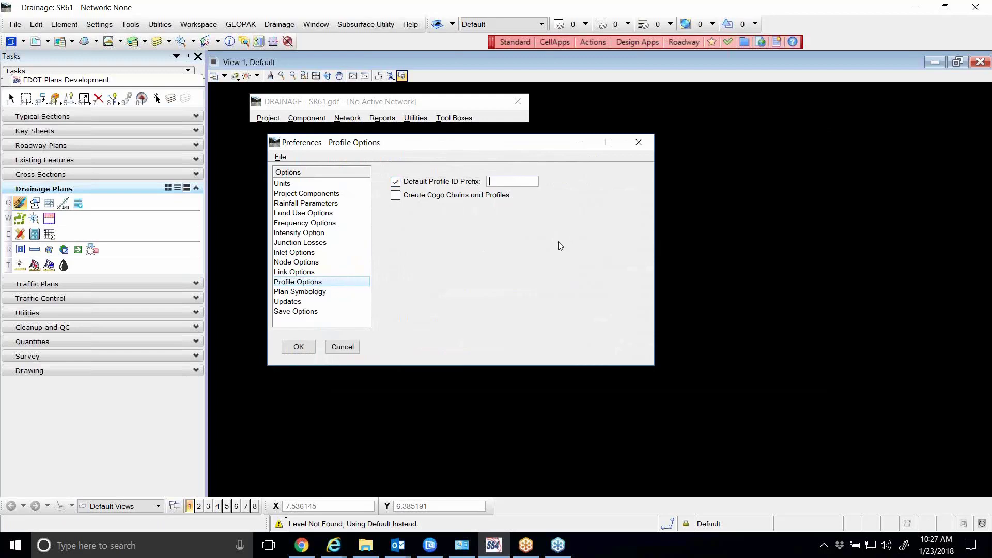
pyautogui.write('Pro-')
pyautogui.click(397, 197)
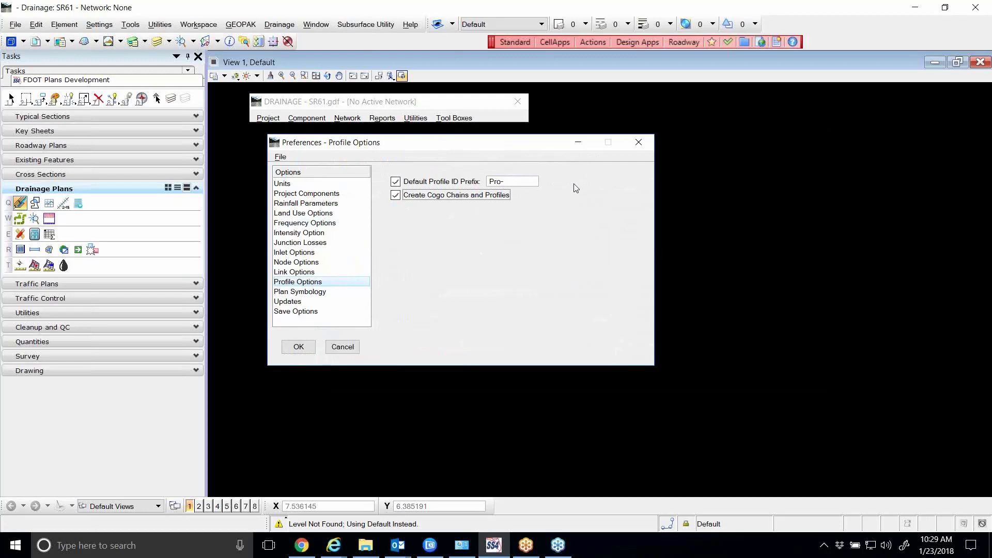
pyautogui.moveTo(498, 146); pyautogui.dragTo(507, 150)
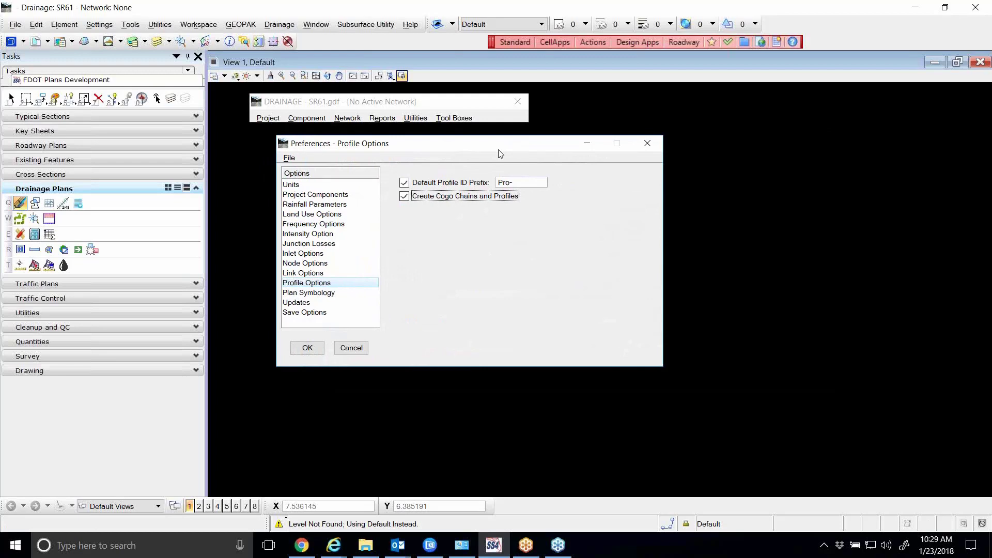
# In the Plan Symbology preferences, set the Areas linear symbology to color 3, style 0 and weight 2
pyautogui.click(303, 291)
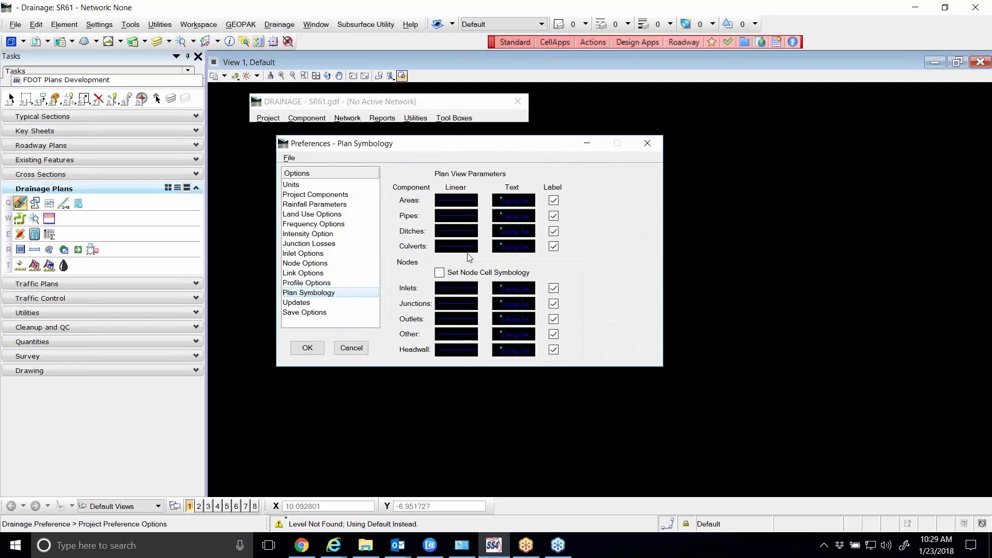
pyautogui.moveTo(461, 199)
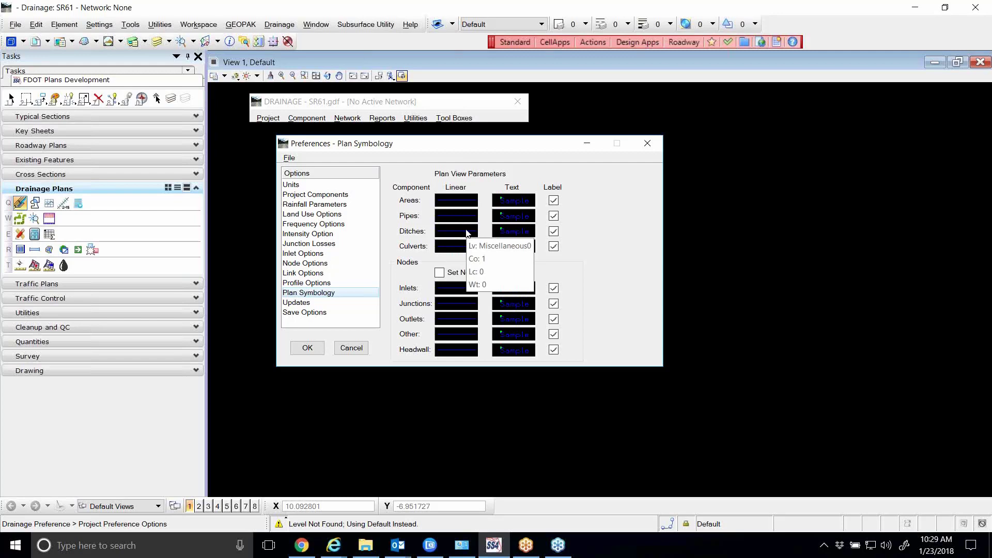
pyautogui.click(456, 203)
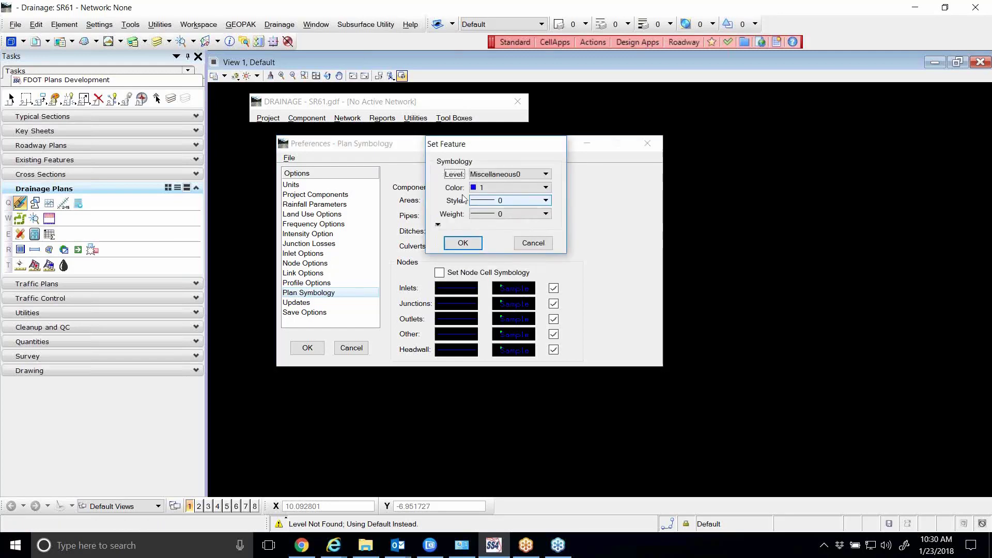
pyautogui.moveTo(487, 147); pyautogui.dragTo(615, 100)
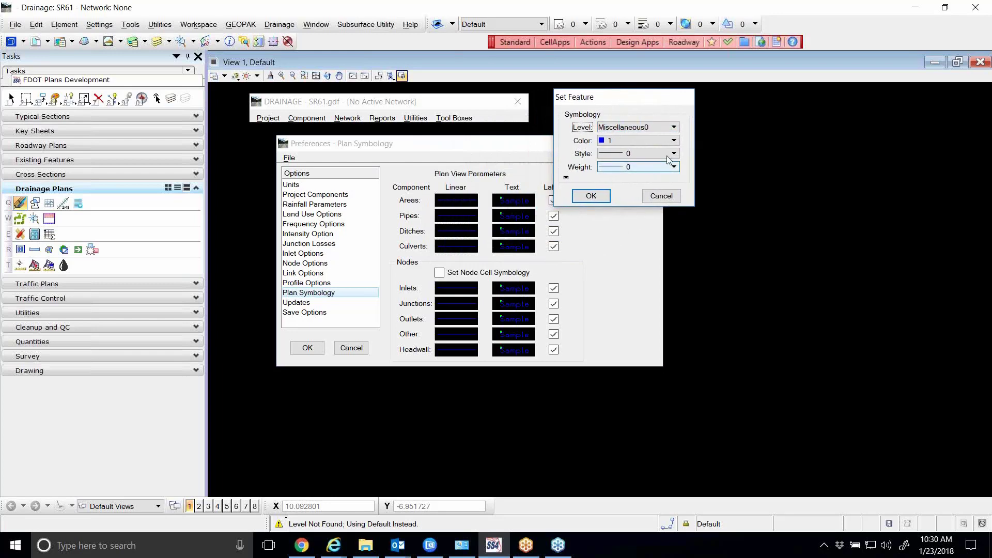
pyautogui.click(653, 140)
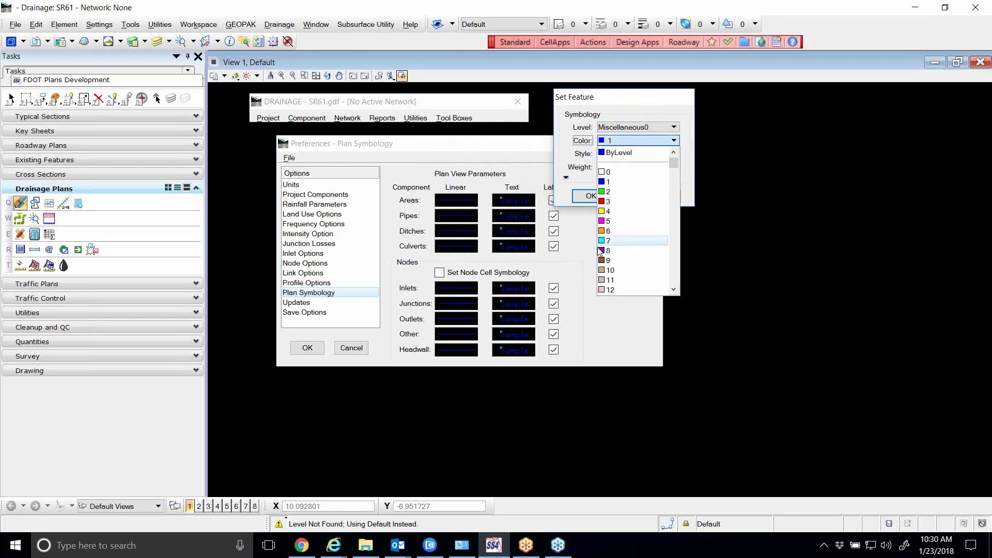
pyautogui.click(607, 202)
pyautogui.click(642, 155)
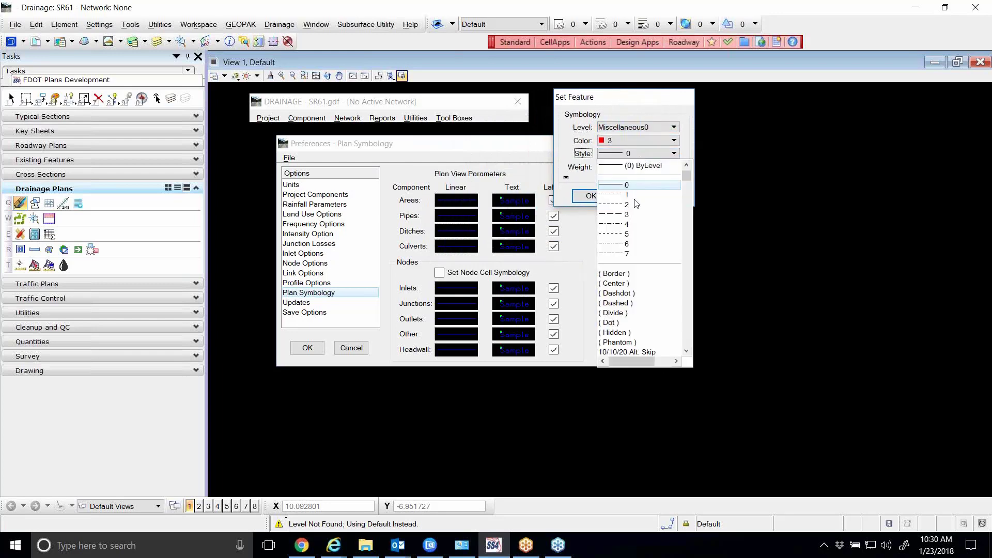
pyautogui.click(611, 187)
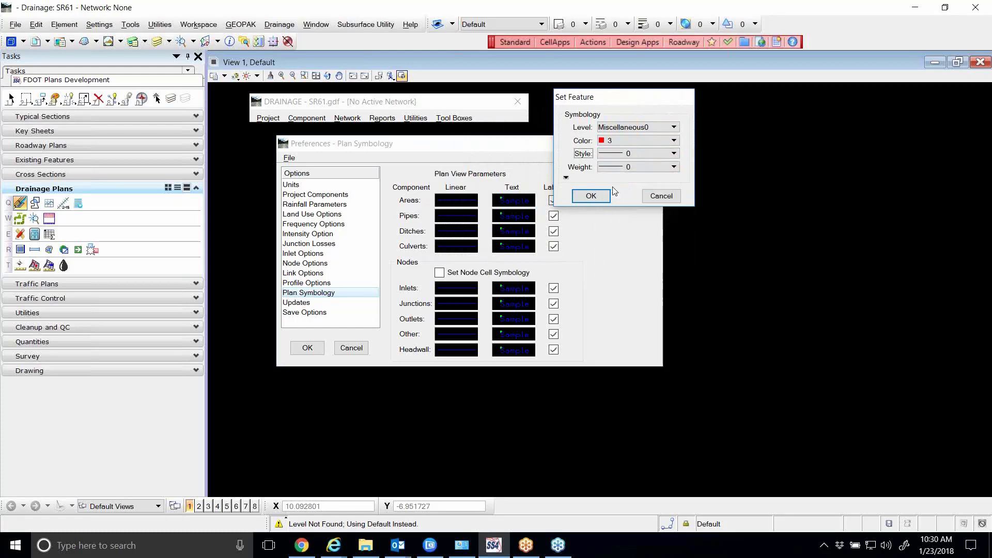
pyautogui.click(621, 171)
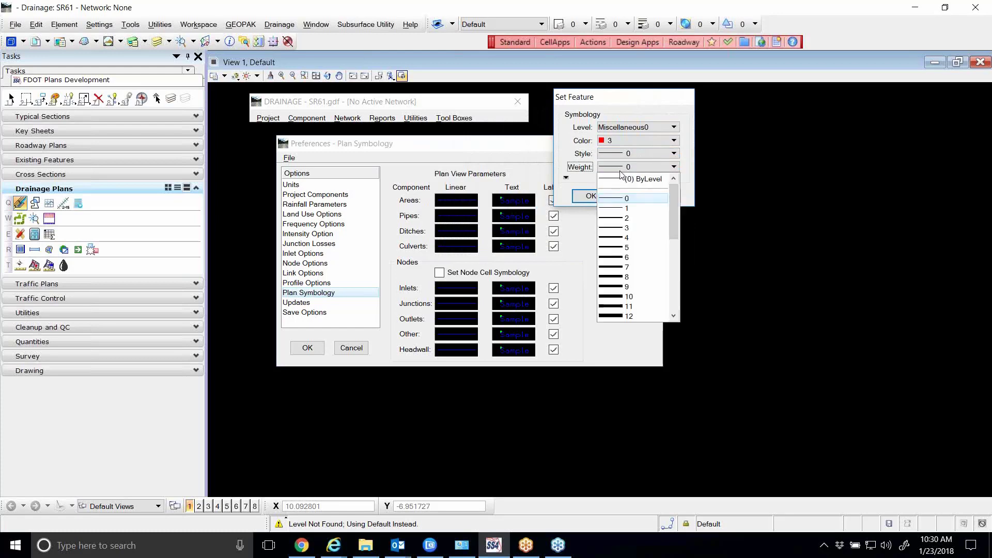
pyautogui.click(618, 219)
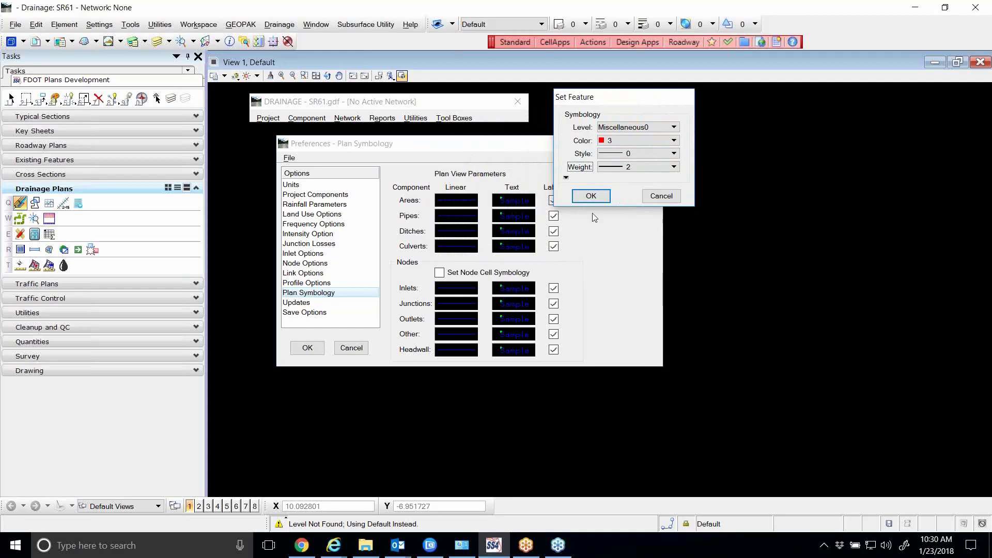
pyautogui.click(591, 196)
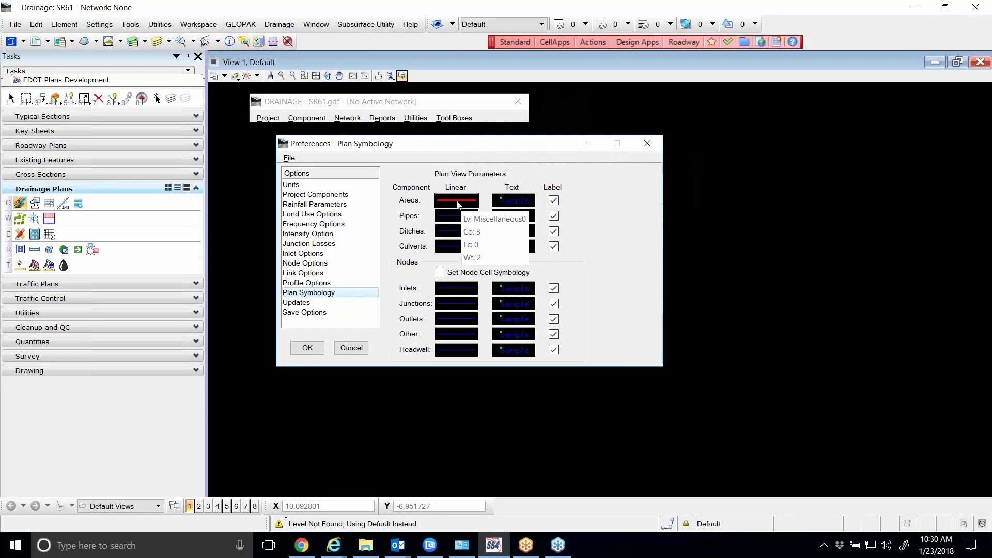
# Copy the Areas linear symbology and paste it onto the Areas text symbology
pyautogui.rightClick(458, 204)
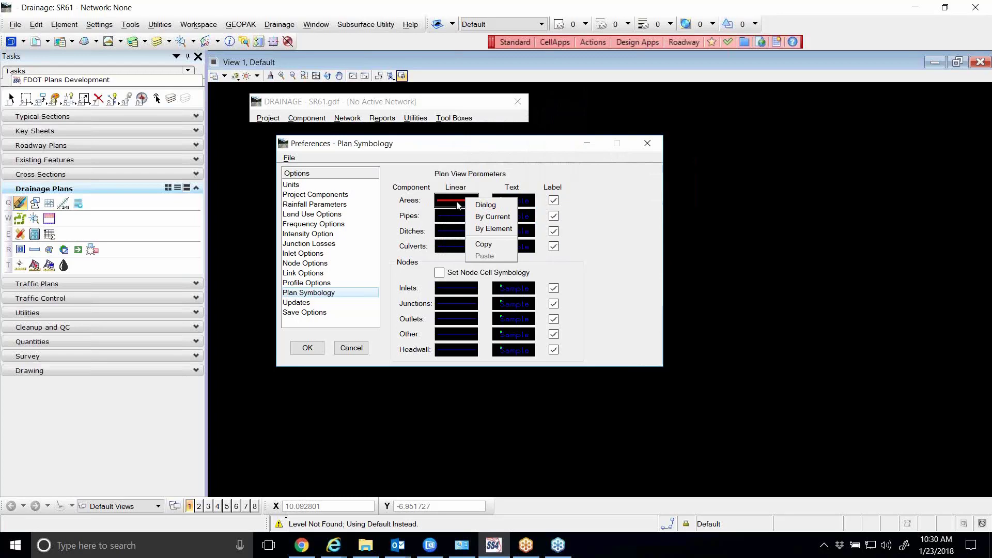
pyautogui.click(479, 249)
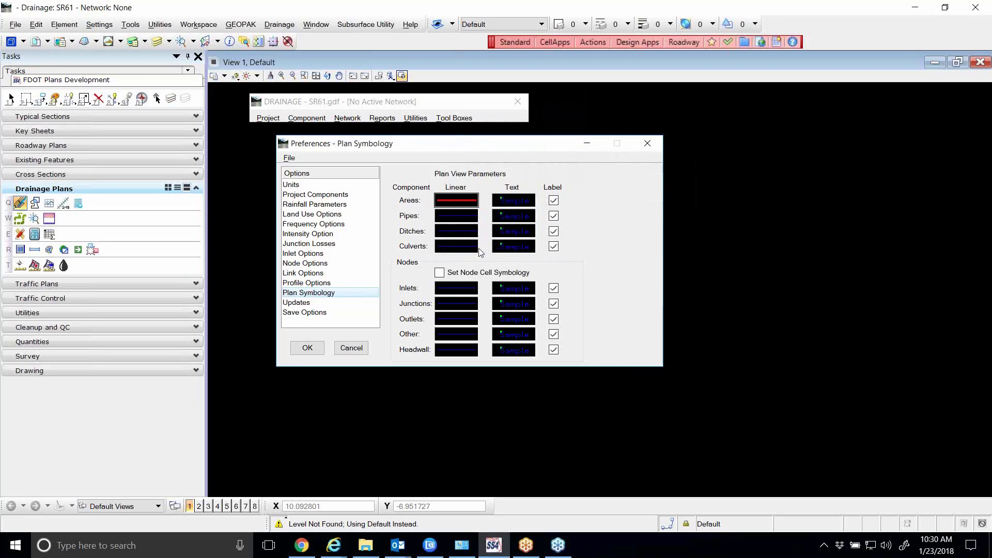
pyautogui.rightClick(516, 203)
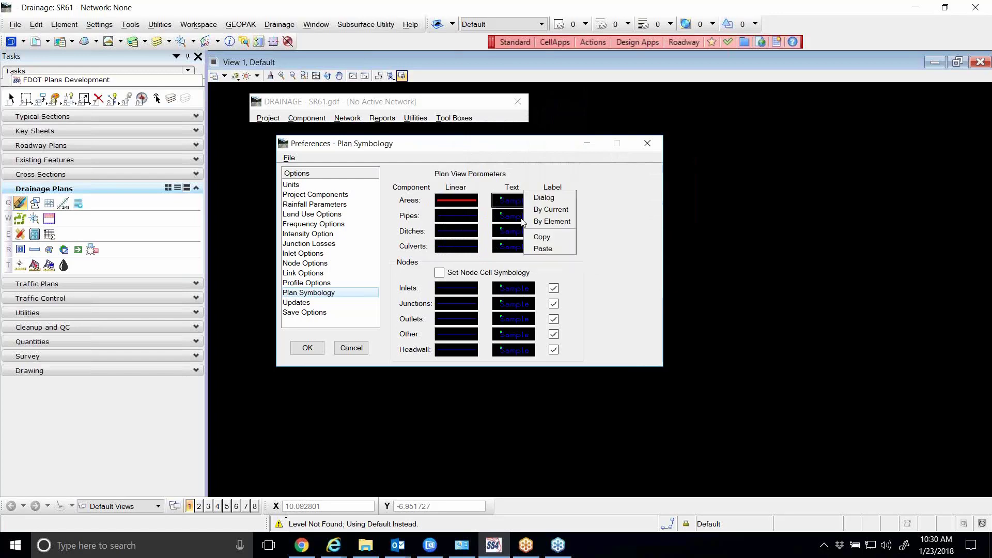
pyautogui.click(537, 249)
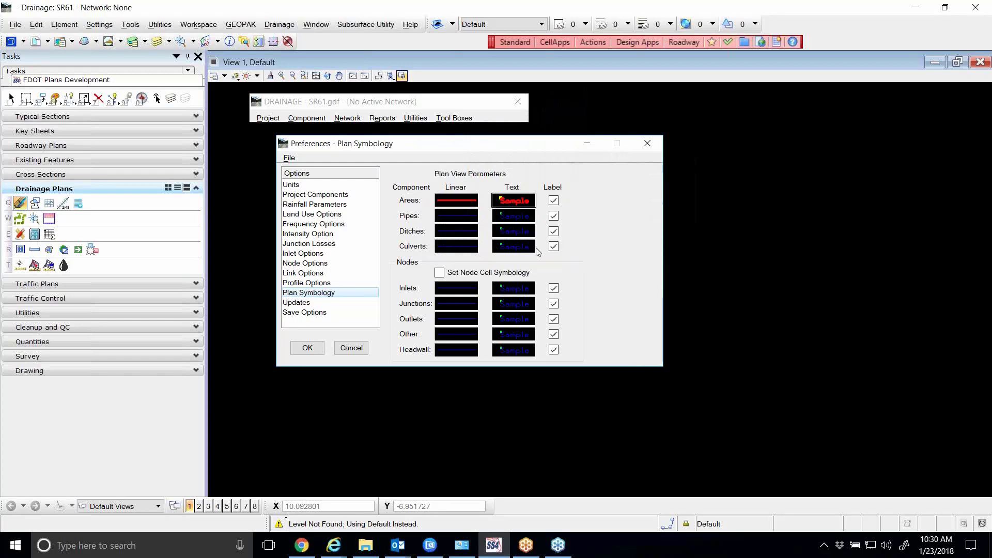
pyautogui.moveTo(515, 203)
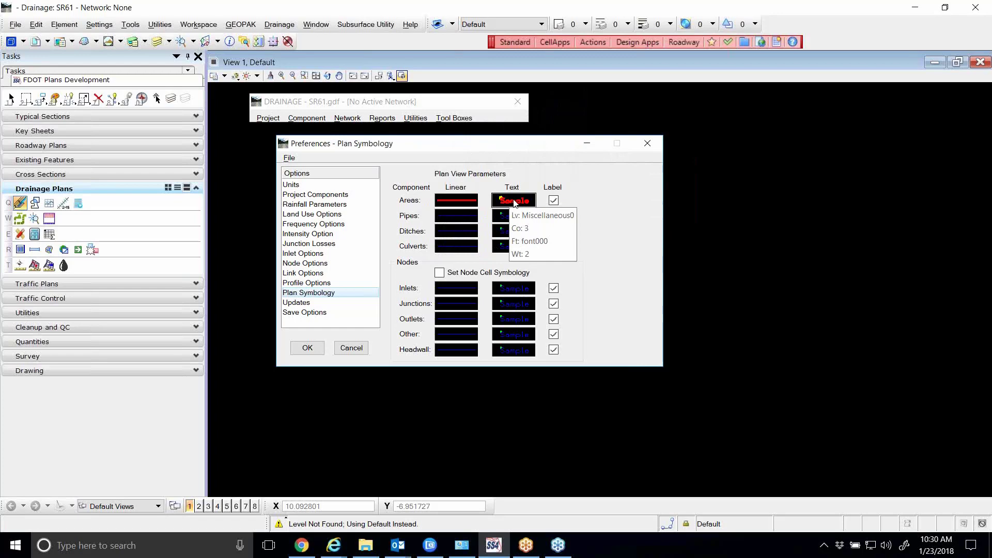
# Reconfirm the Areas linear symbology and paste the copied symbology onto the Areas line and text again
pyautogui.click(461, 204)
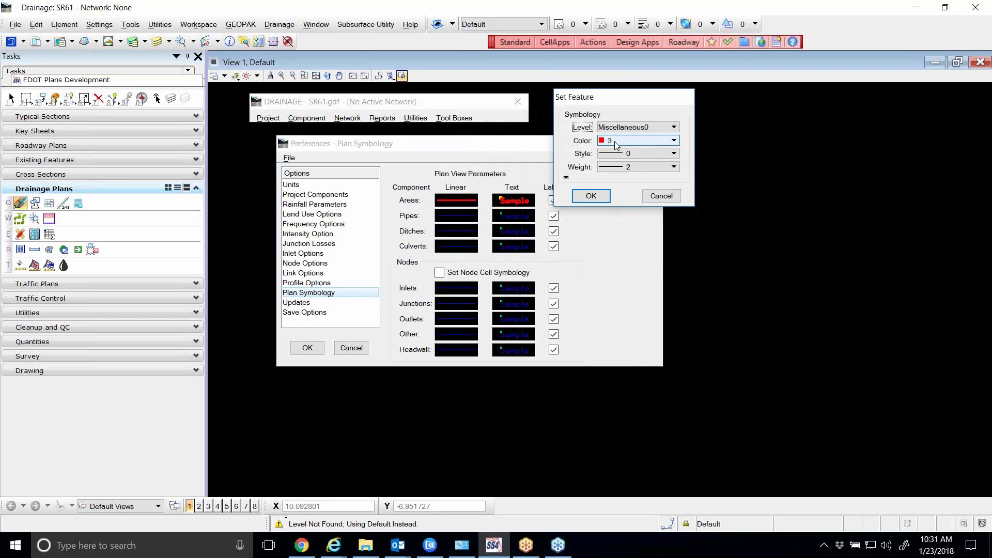
pyautogui.click(590, 196)
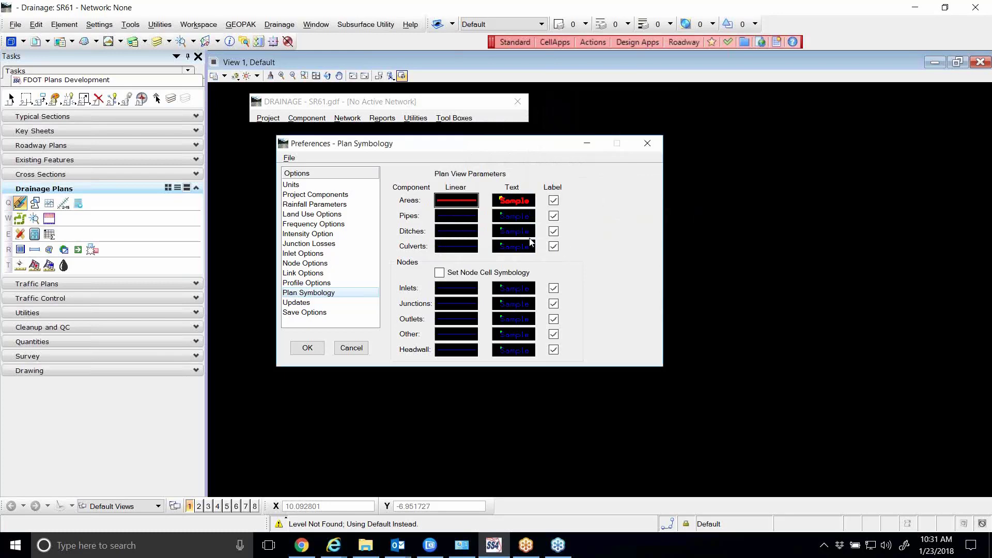
pyautogui.moveTo(454, 203)
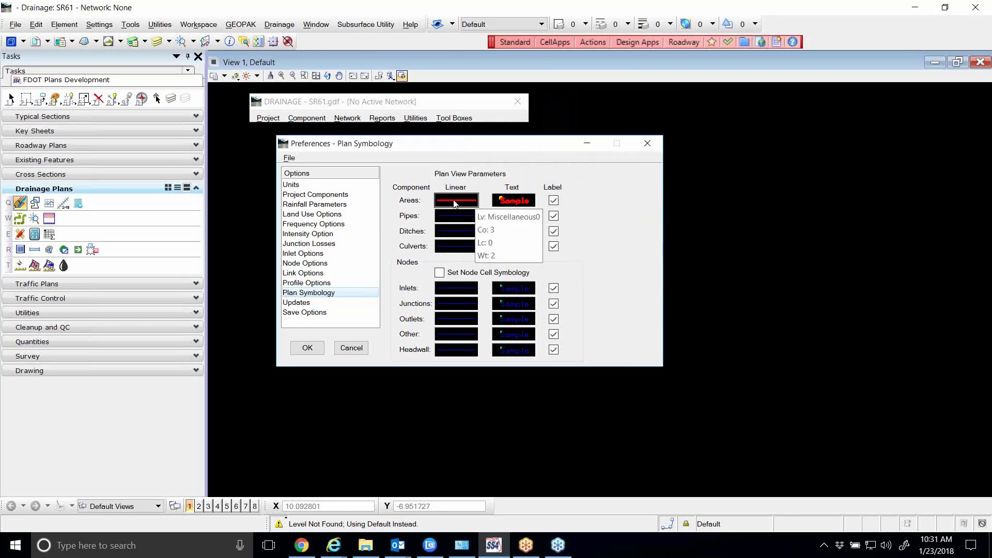
pyautogui.rightClick(455, 203)
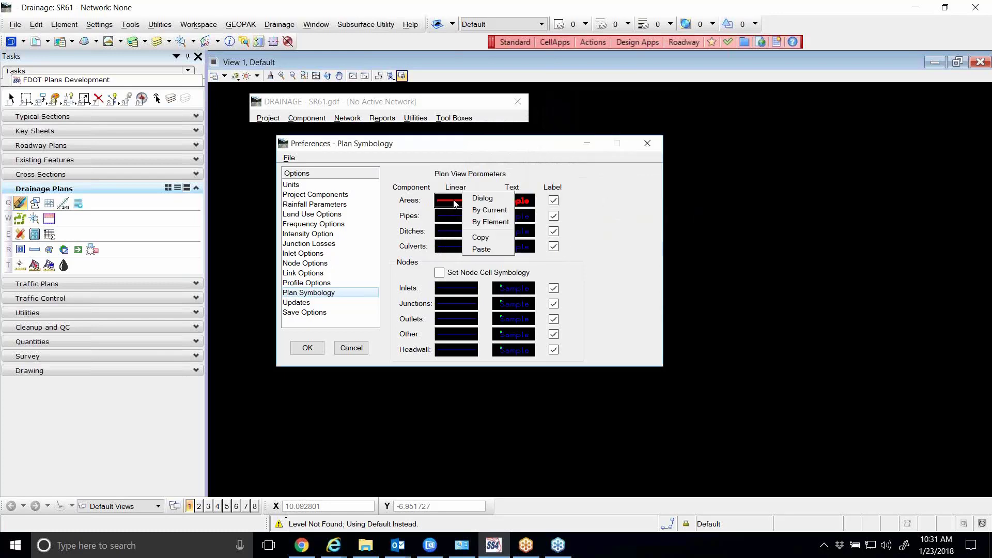
pyautogui.click(480, 250)
pyautogui.moveTo(517, 202)
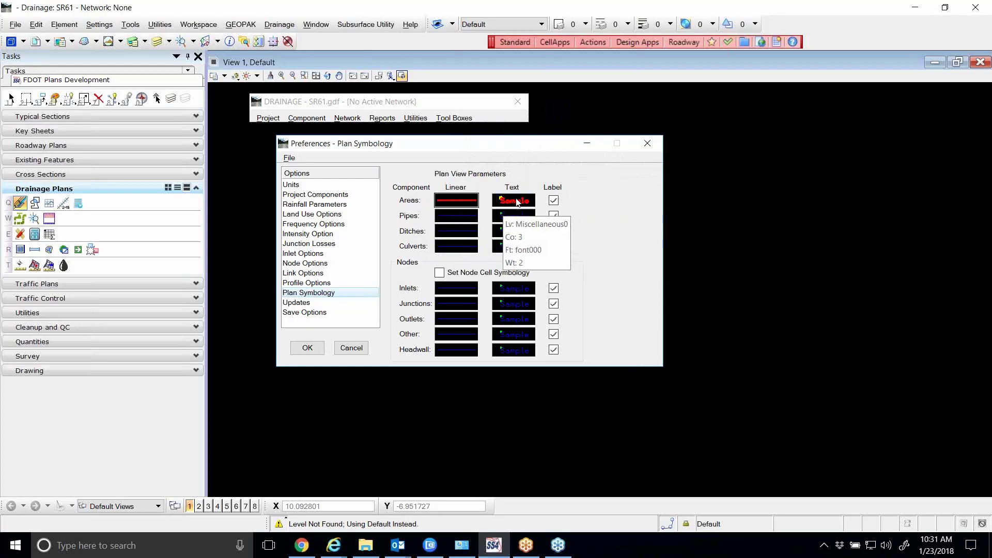
pyautogui.rightClick(522, 201)
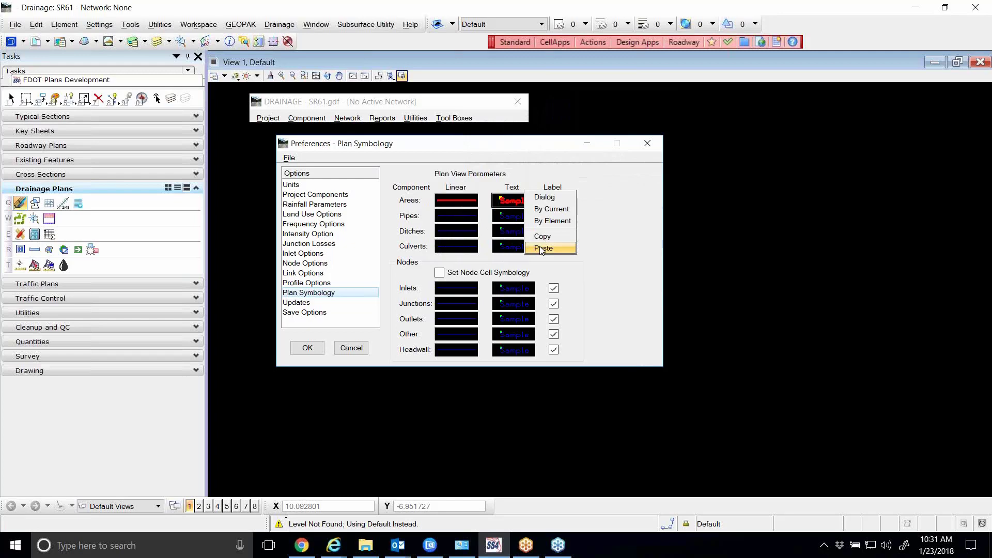
pyautogui.click(541, 250)
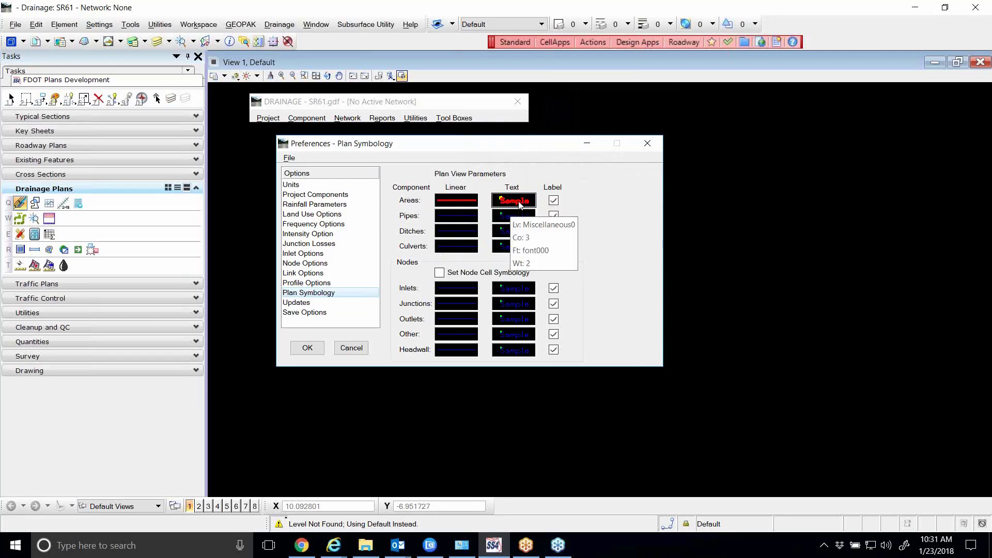
pyautogui.rightClick(454, 202)
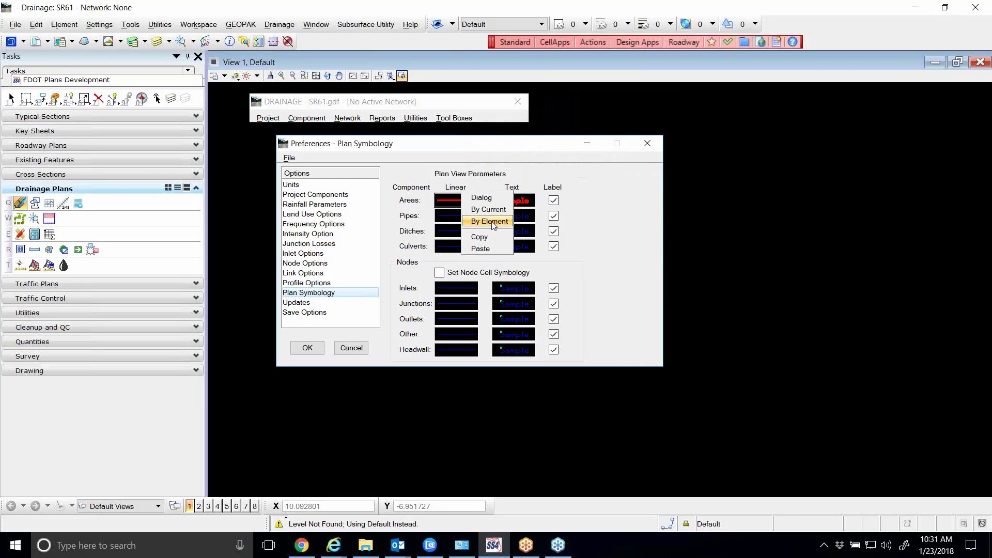
pyautogui.click(606, 179)
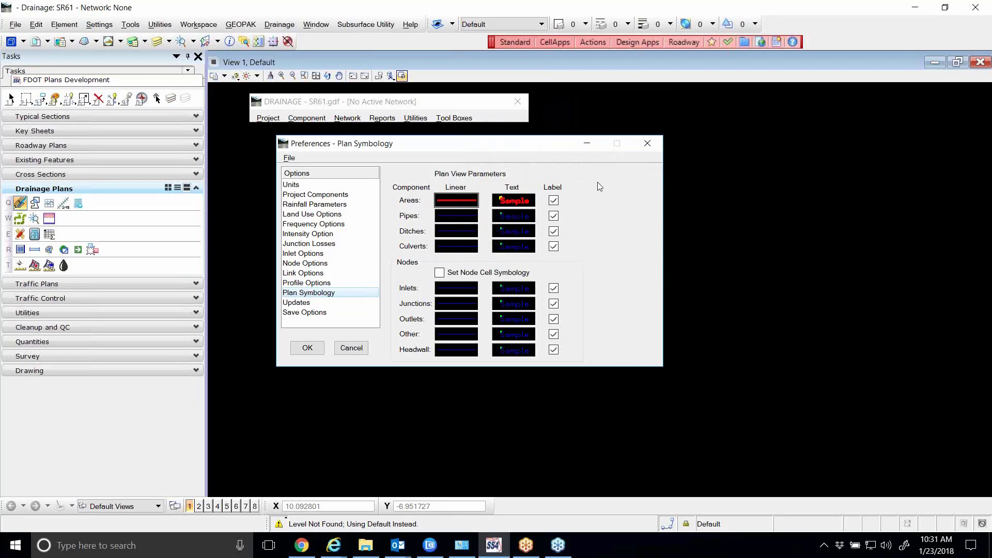
# Set the Areas text symbology's justification to center
pyautogui.click(515, 204)
pyautogui.doubleClick(515, 207)
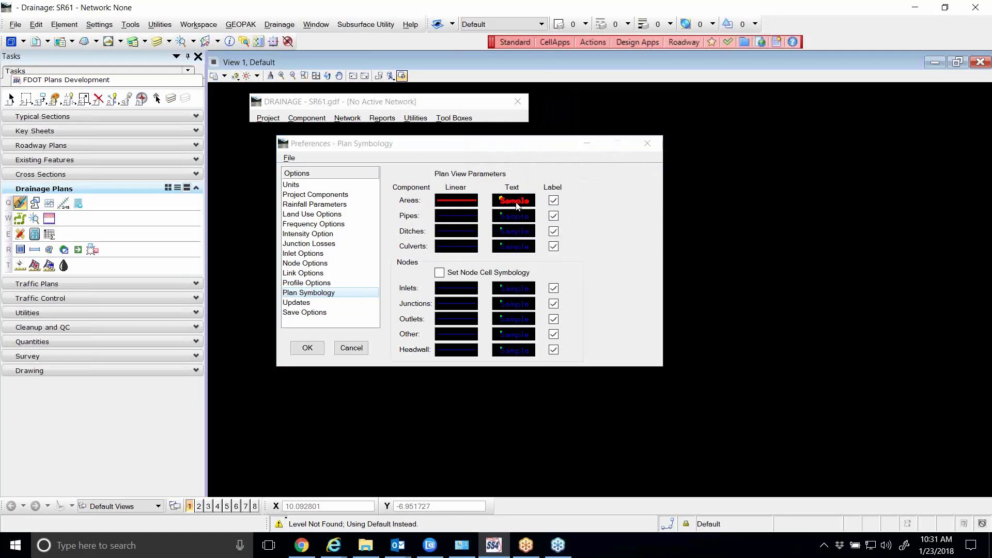
pyautogui.moveTo(474, 136); pyautogui.dragTo(629, 131)
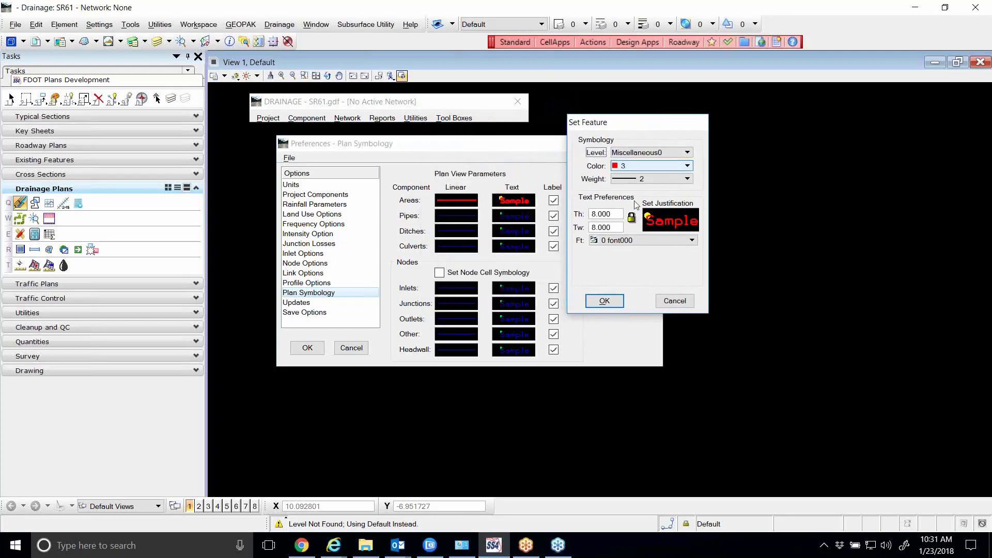
pyautogui.click(670, 219)
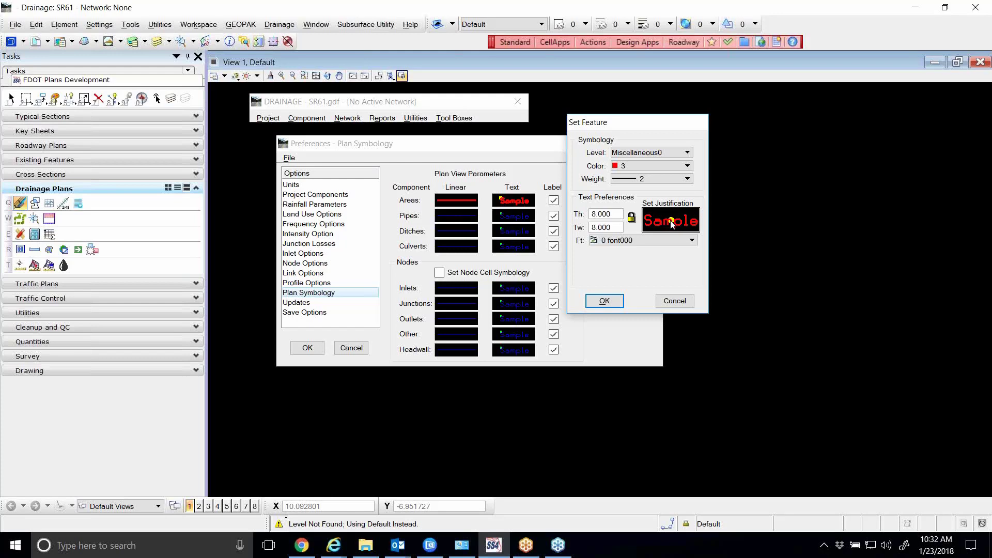
pyautogui.click(604, 300)
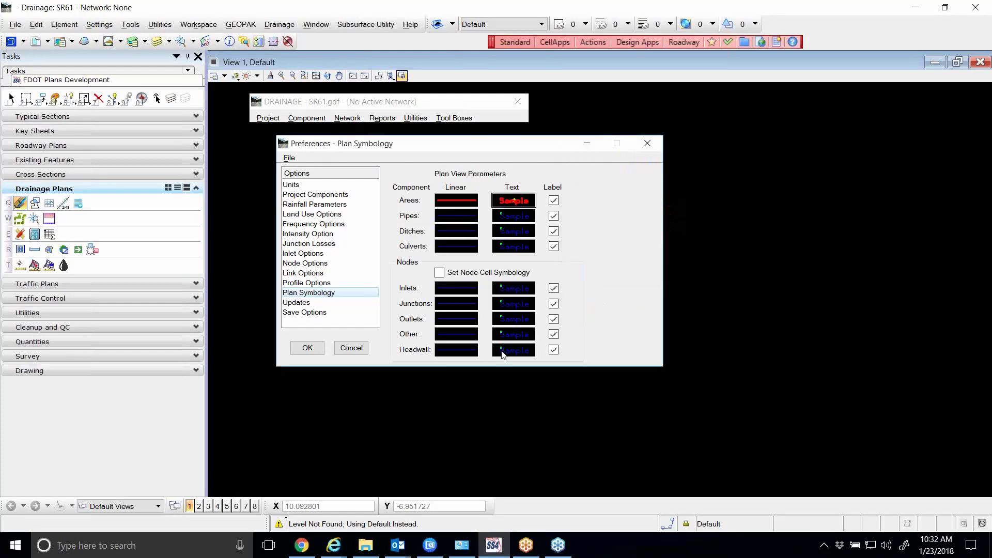
# Set the Pipes linear symbology to color 7 and weight 3
pyautogui.click(455, 213)
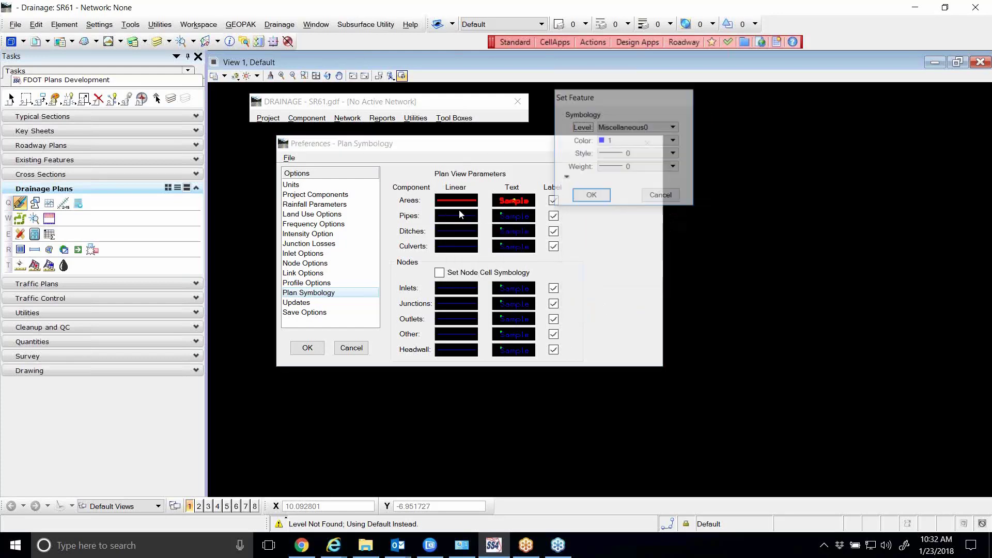
pyautogui.click(625, 141)
pyautogui.click(623, 237)
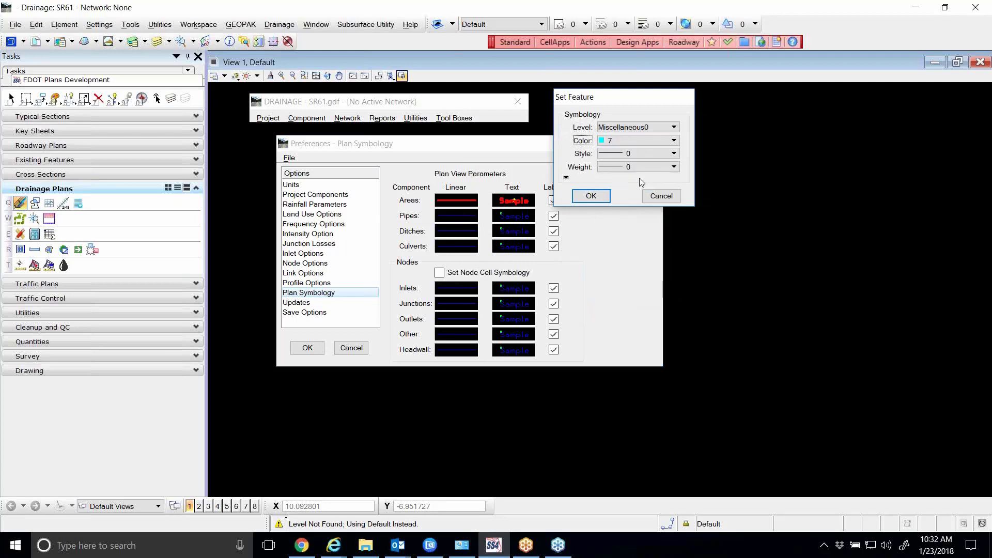
pyautogui.click(631, 167)
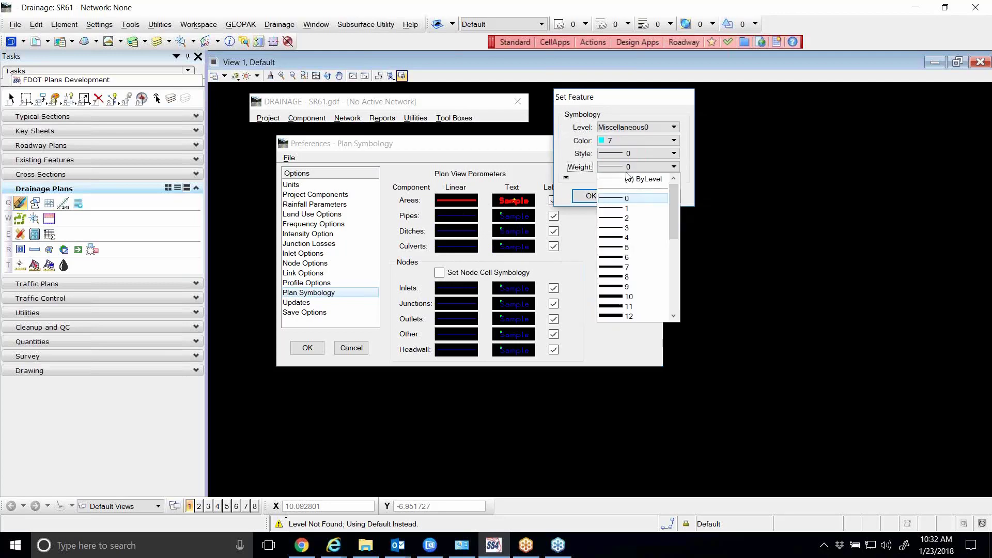
pyautogui.click(614, 228)
pyautogui.click(590, 196)
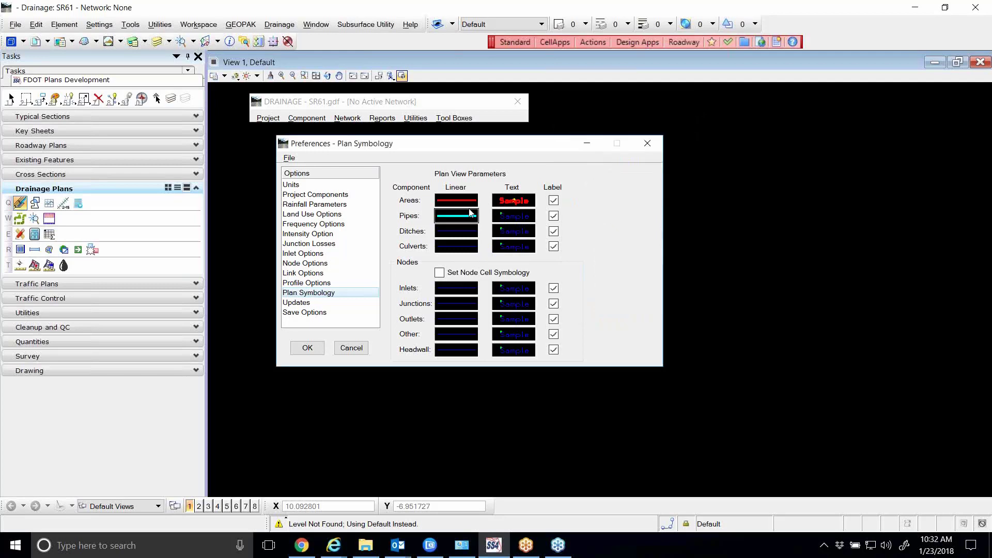
# Copy the Pipes linear symbology and paste it onto the Pipes text symbology
pyautogui.rightClick(468, 220)
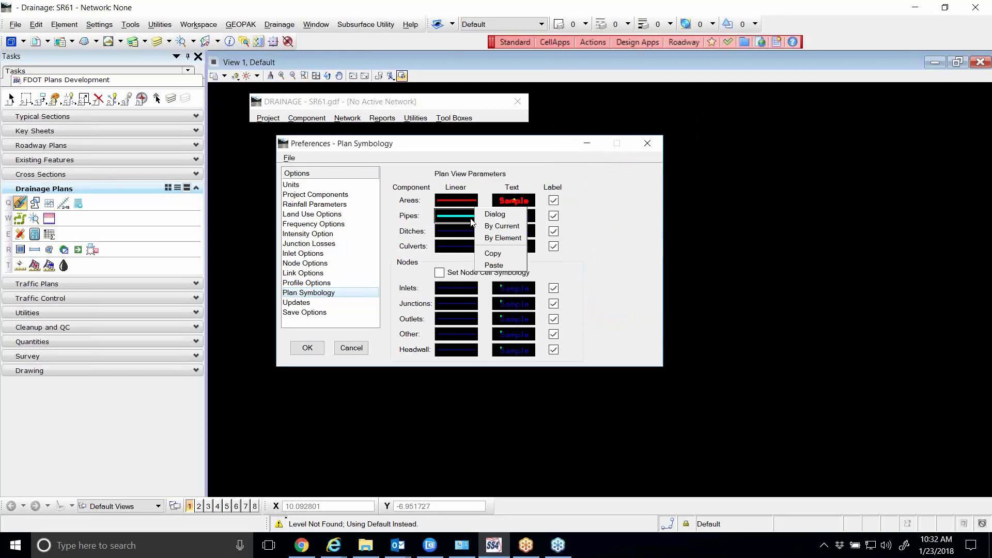
pyautogui.click(493, 253)
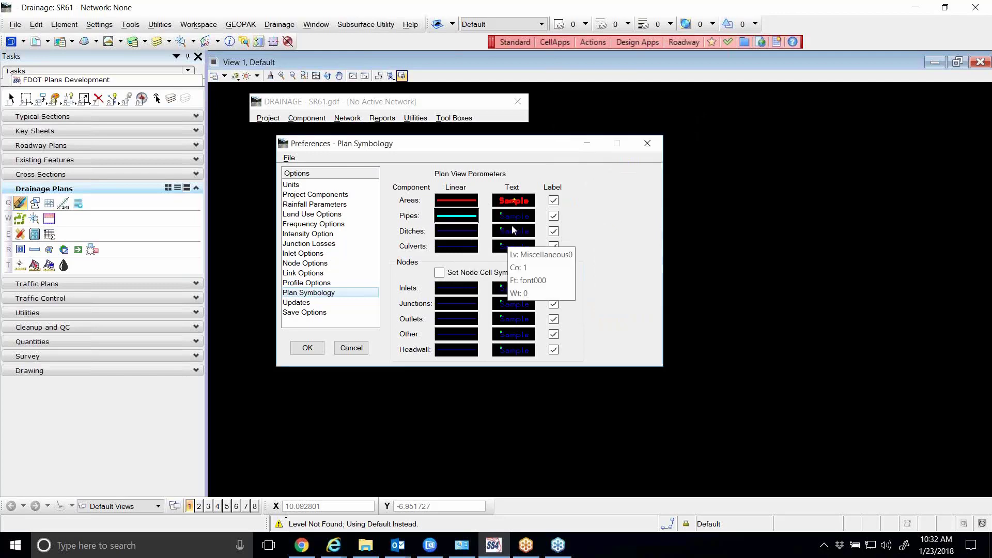
pyautogui.rightClick(516, 216)
pyautogui.click(540, 266)
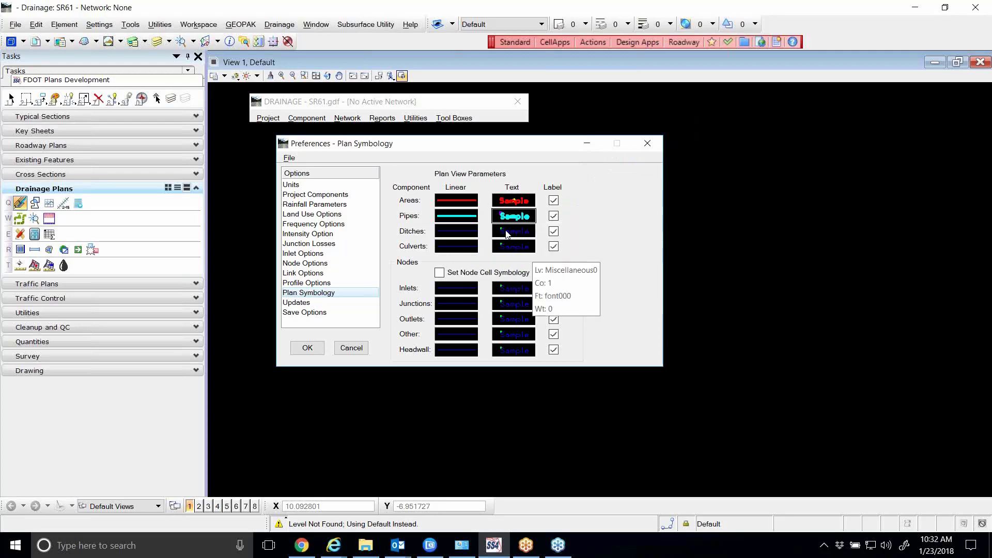
# Set the weight of the Areas linear symbology to 3
pyautogui.doubleClick(457, 201)
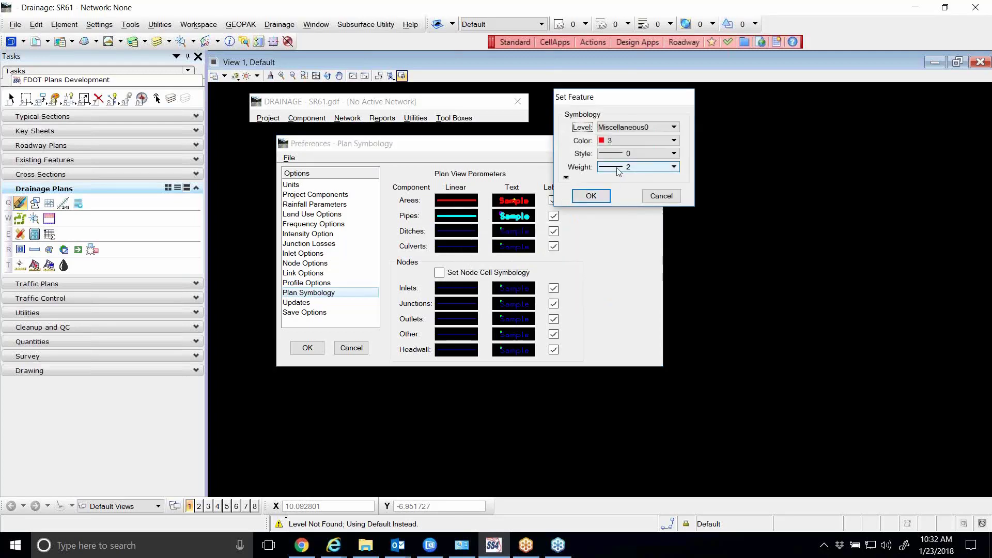
pyautogui.click(620, 172)
pyautogui.click(611, 228)
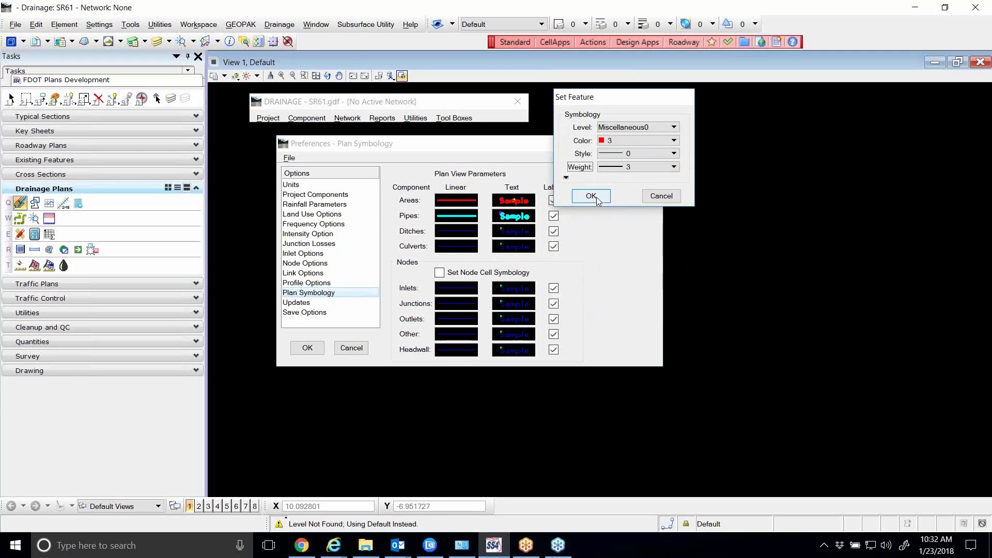
pyautogui.click(594, 197)
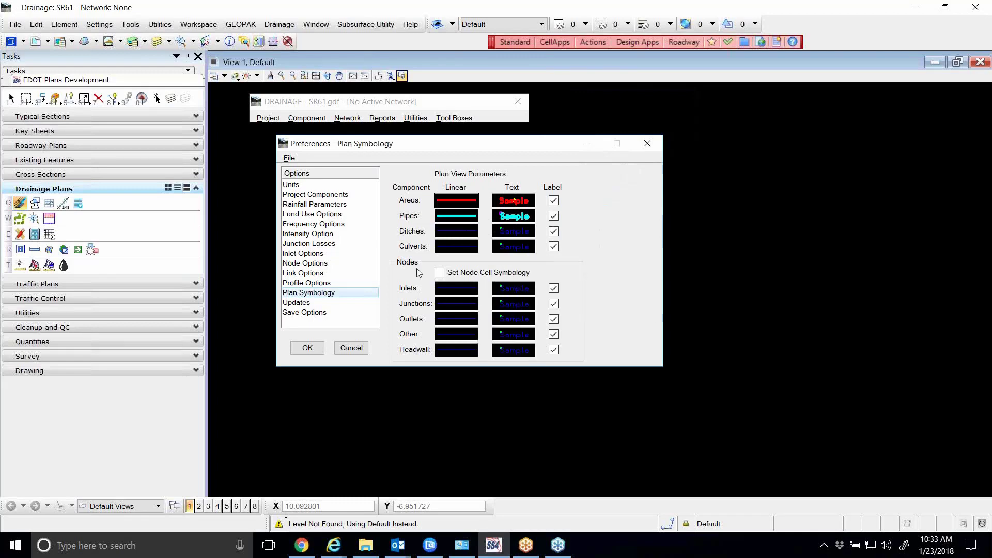
# Enable Set Node Cell Symbology and set the Inlets linear symbology to color 6 and weight 2
pyautogui.click(440, 272)
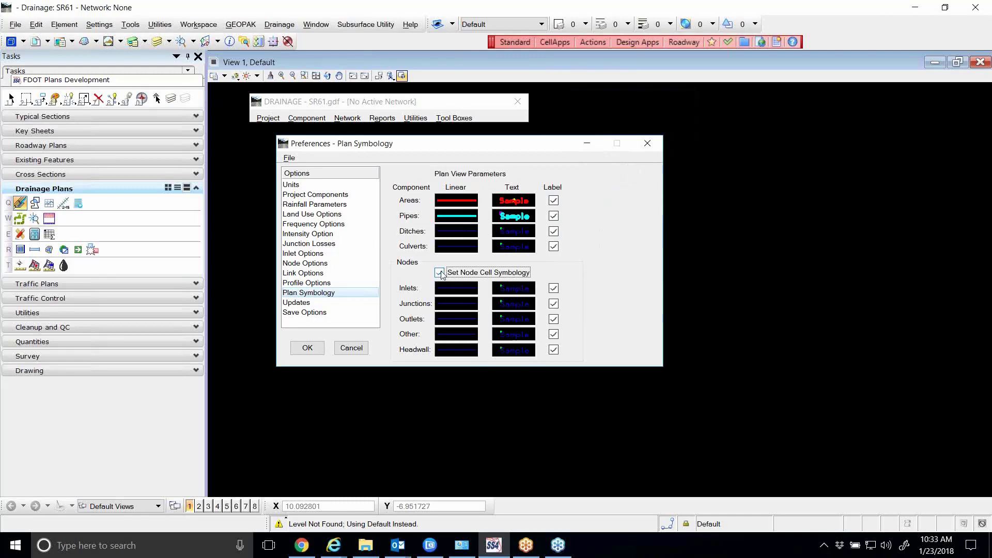
pyautogui.click(463, 292)
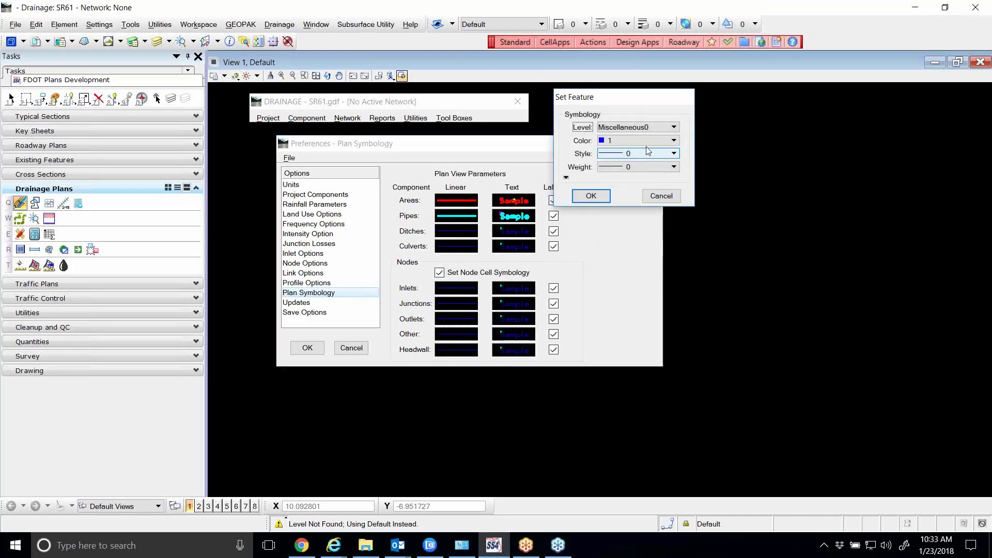
pyautogui.click(651, 141)
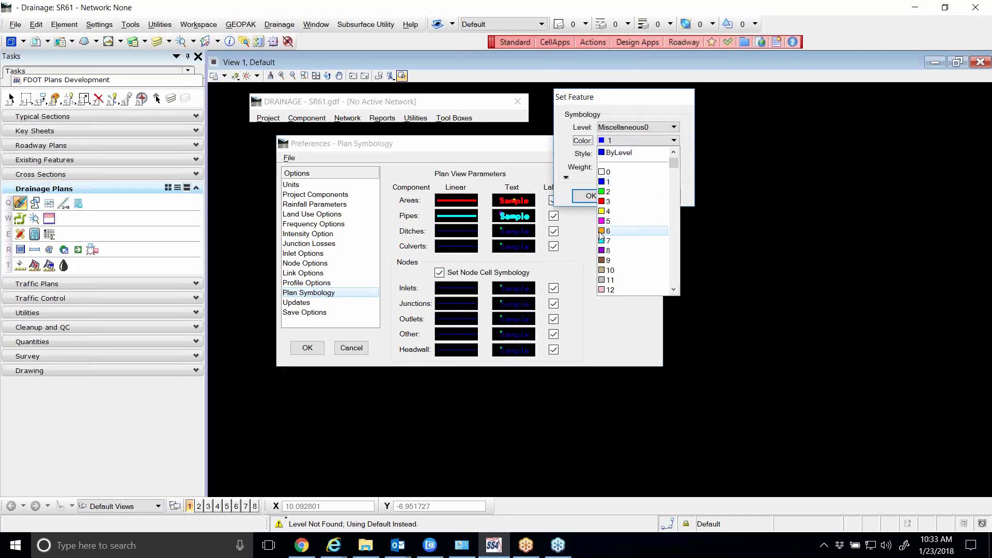
pyautogui.click(602, 231)
pyautogui.click(630, 167)
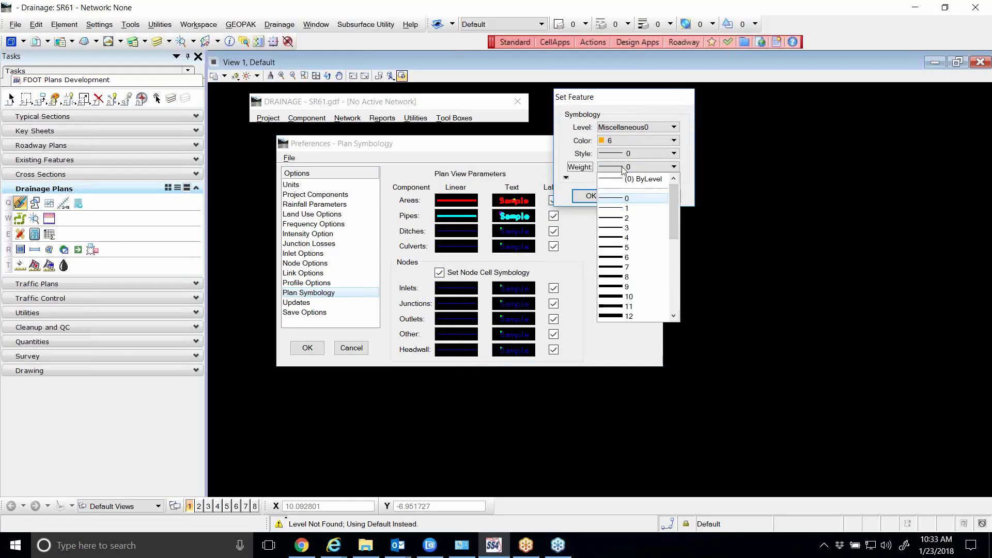
pyautogui.click(613, 218)
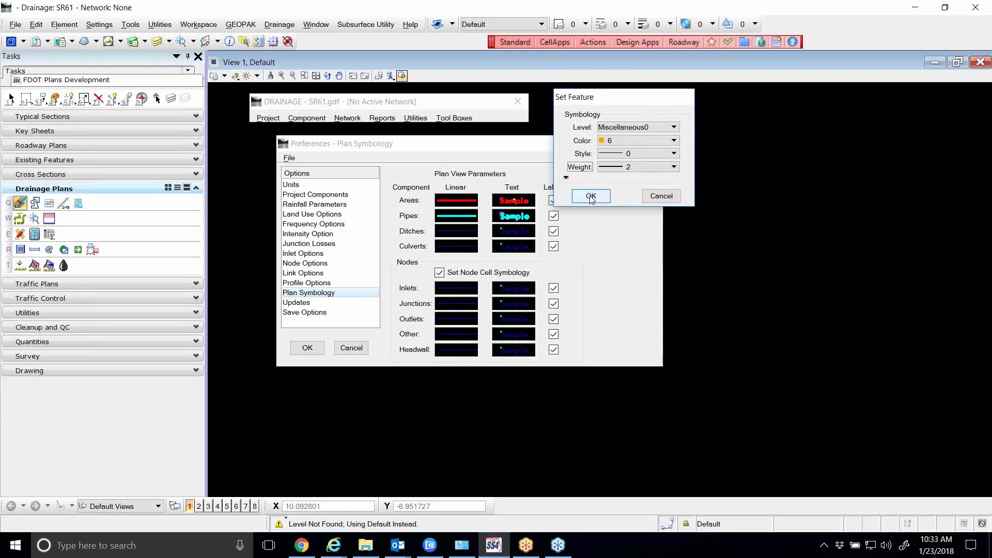
pyautogui.click(590, 196)
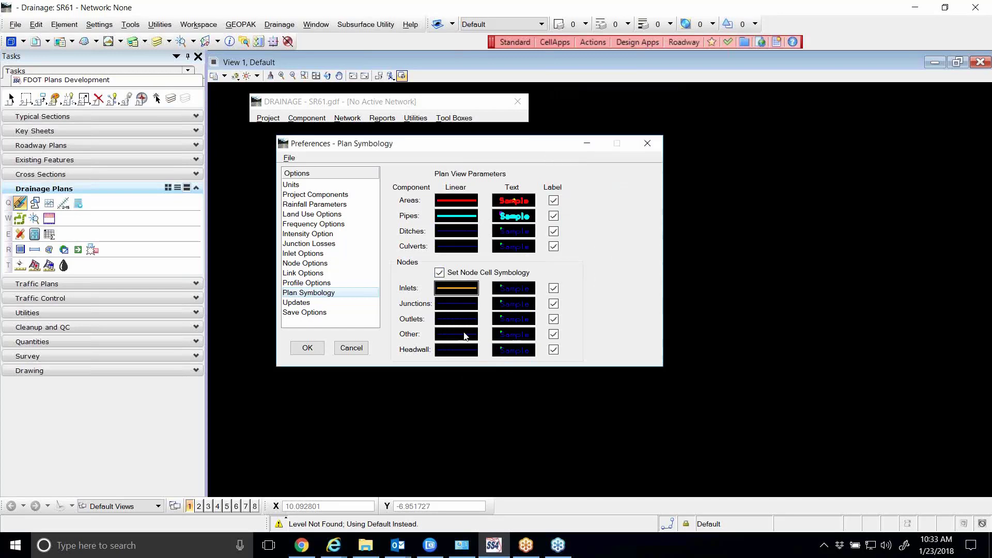
# Copy the Inlets linear symbology and paste it onto the Junctions, Outlets, Other and Headwall linear symbologies
pyautogui.rightClick(463, 289)
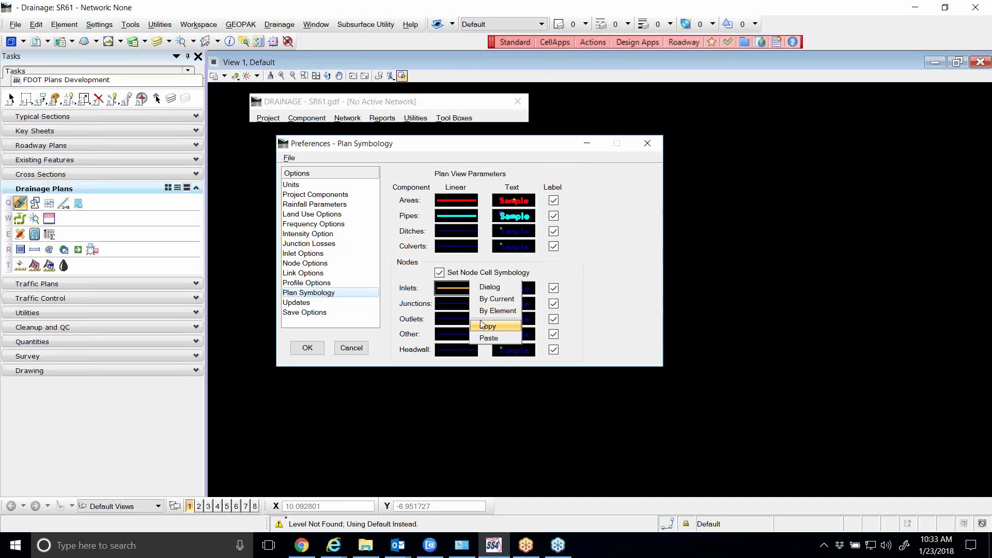
pyautogui.click(482, 325)
pyautogui.rightClick(464, 305)
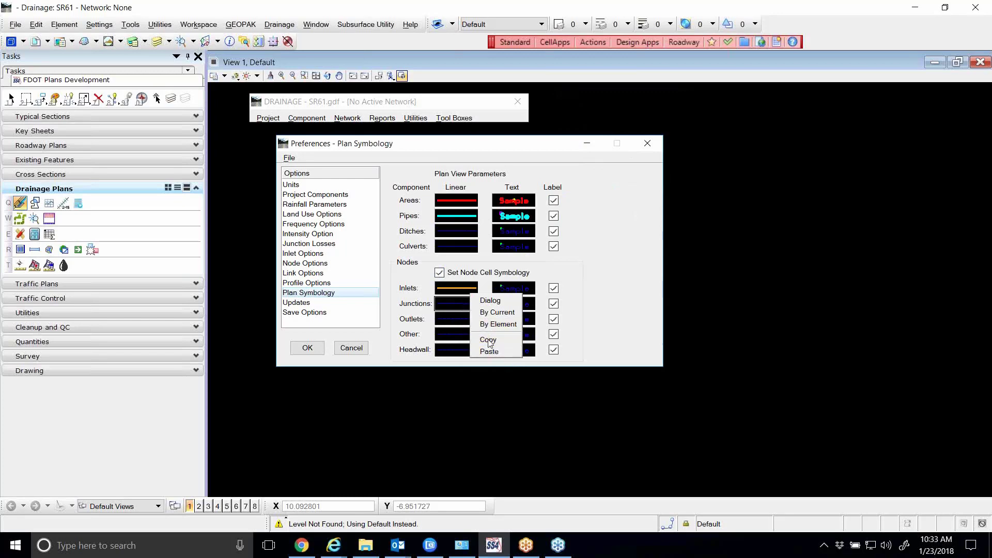
pyautogui.click(489, 351)
pyautogui.rightClick(455, 319)
pyautogui.click(484, 369)
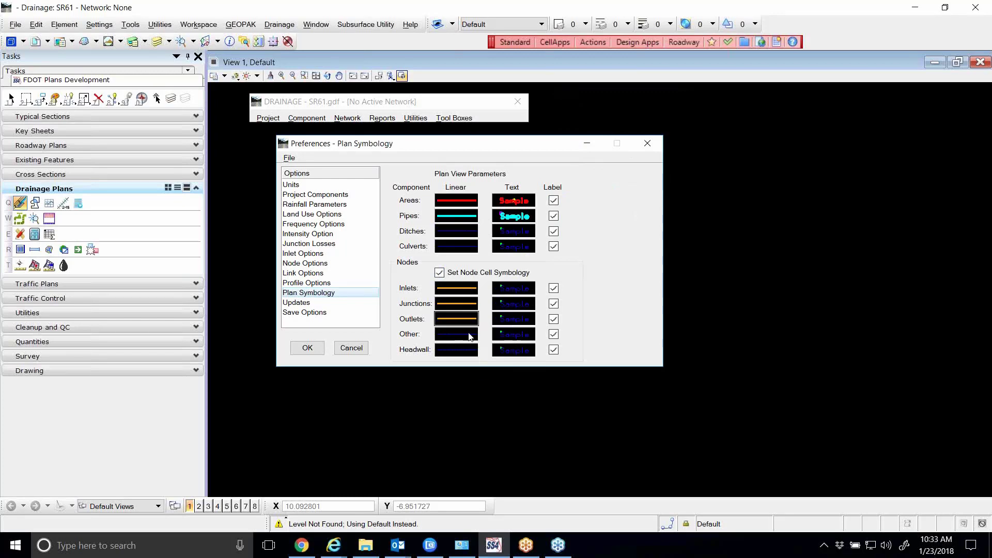
pyautogui.rightClick(470, 337)
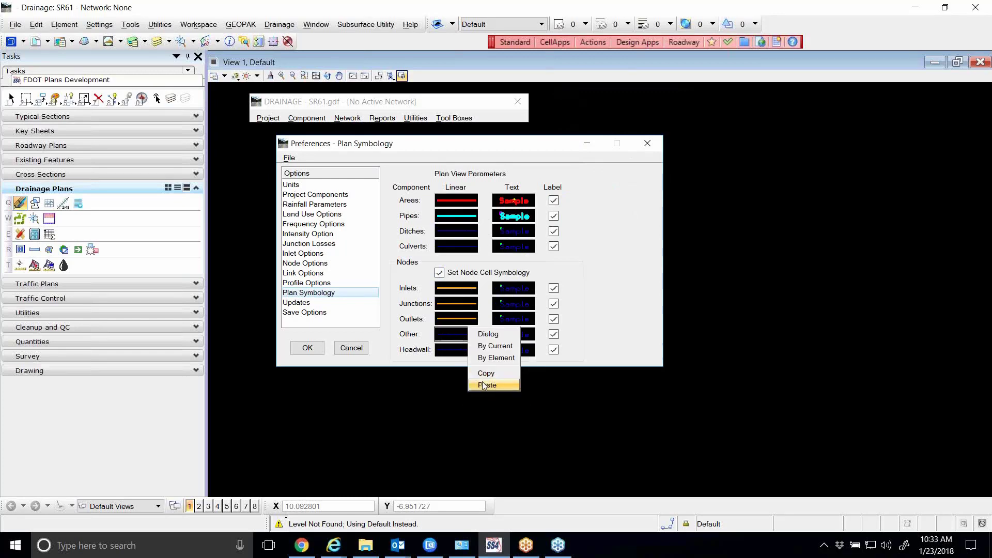
pyautogui.click(486, 385)
pyautogui.rightClick(464, 350)
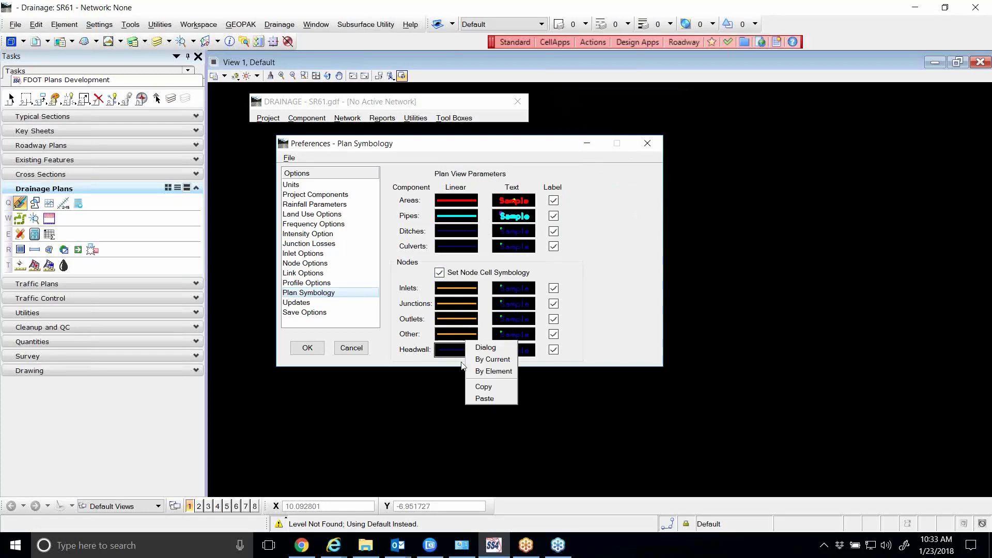
pyautogui.click(485, 398)
# Paste the copied Inlets linear symbology onto the text symbologies of Inlets, Junctions, Outlets, Other and Headwall
pyautogui.rightClick(517, 289)
pyautogui.press('Escape')
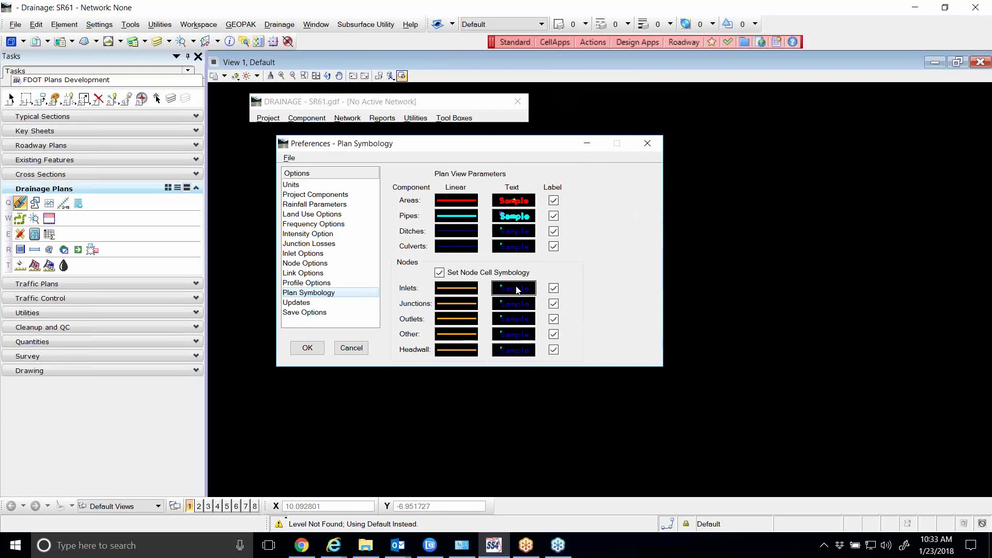
pyautogui.rightClick(518, 290)
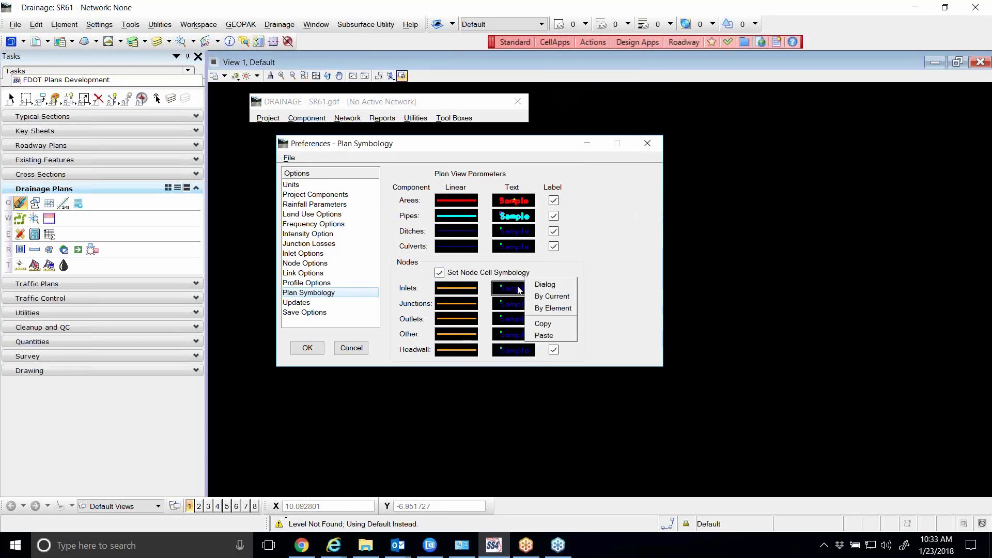
pyautogui.click(538, 338)
pyautogui.rightClick(517, 305)
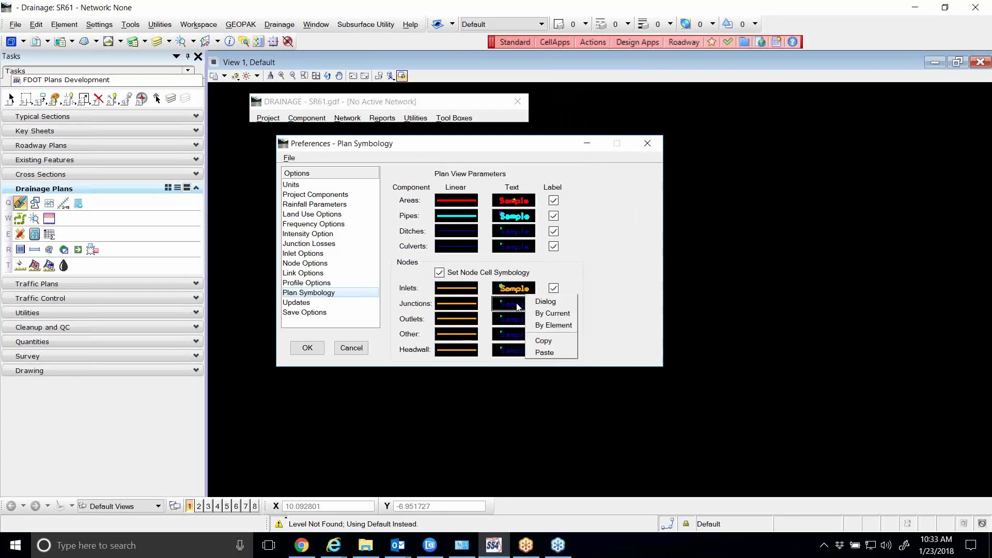
pyautogui.click(530, 355)
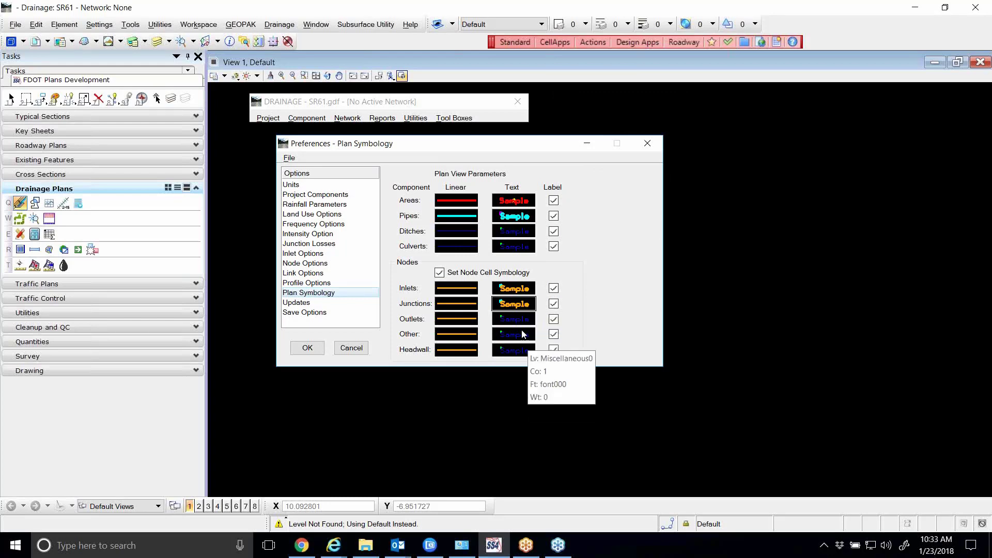
pyautogui.rightClick(516, 322)
pyautogui.click(538, 369)
pyautogui.rightClick(515, 336)
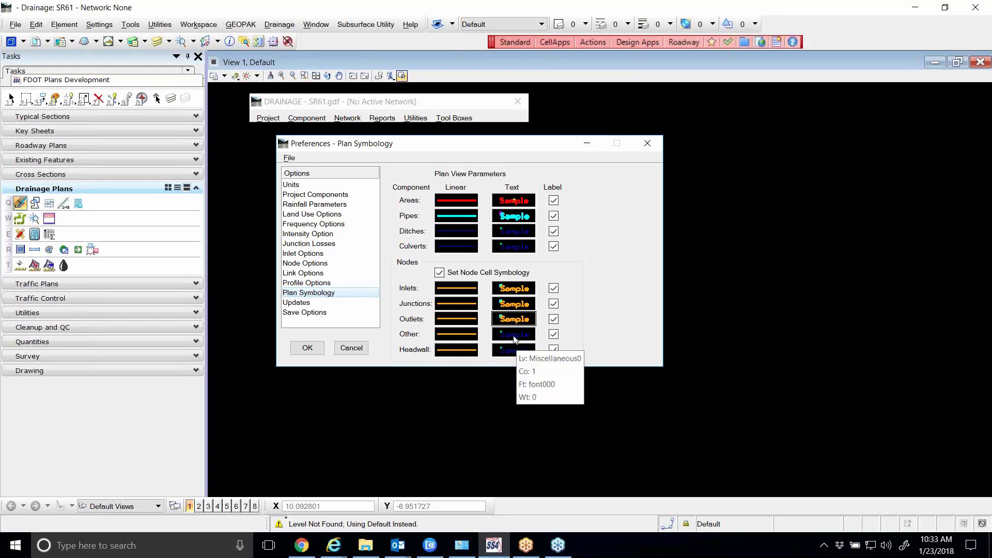
pyautogui.click(540, 385)
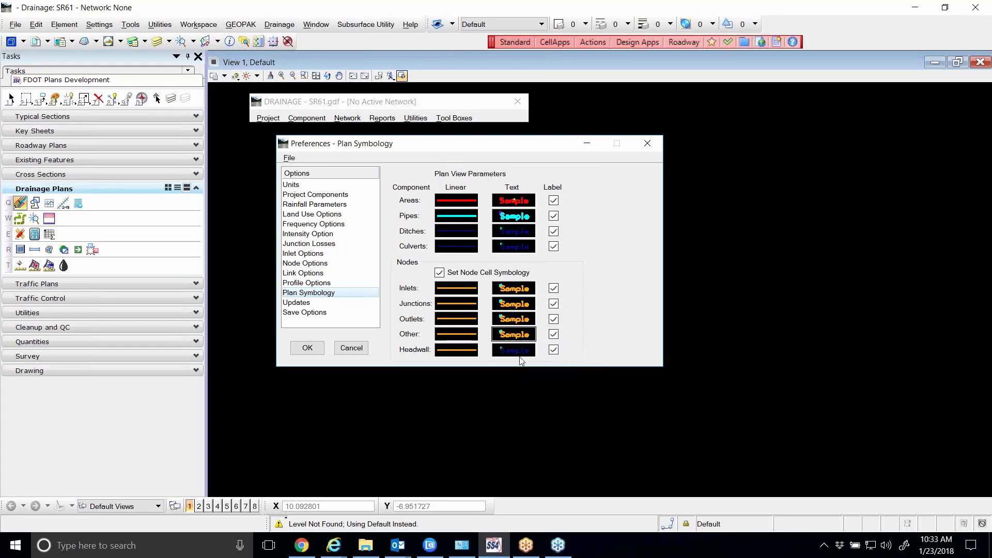
pyautogui.rightClick(519, 353)
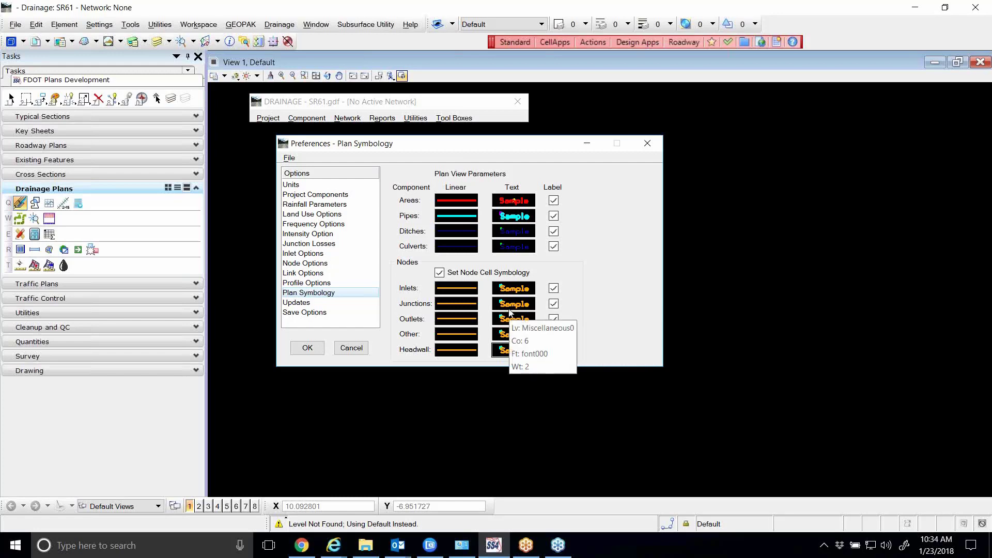
# Enable all six automatic update options for links, areas, nodes, profiles and the network in the Updates preferences
pyautogui.click(307, 302)
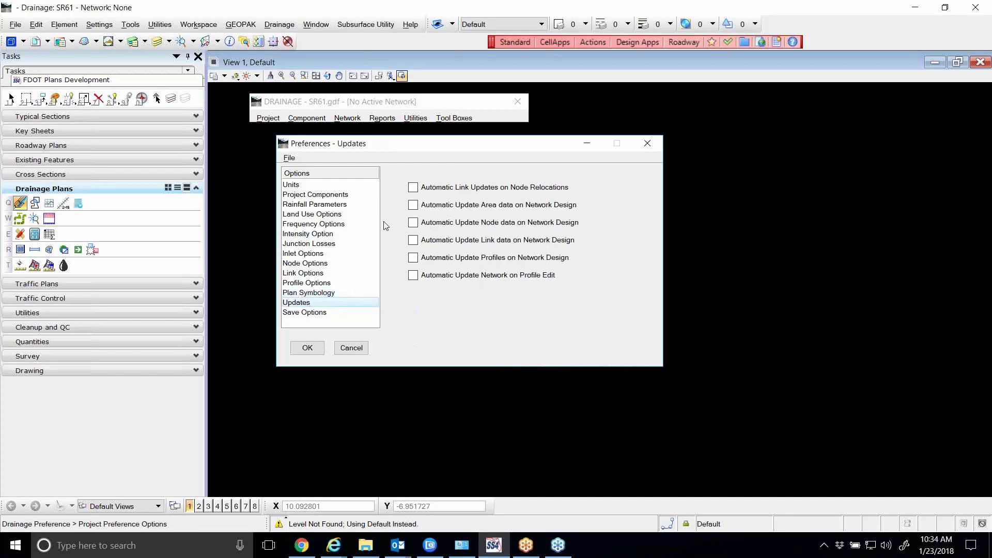
pyautogui.click(413, 257)
pyautogui.click(413, 275)
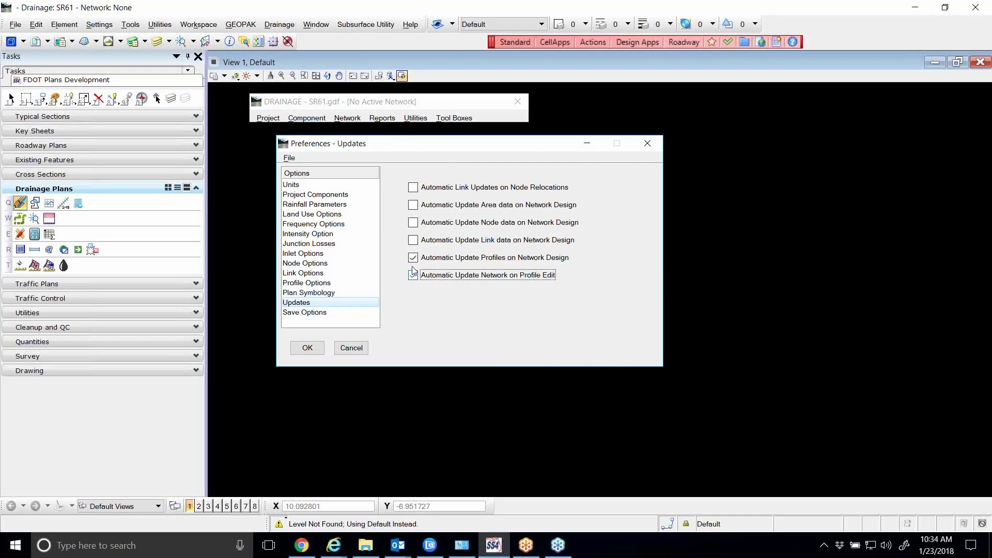
pyautogui.click(413, 239)
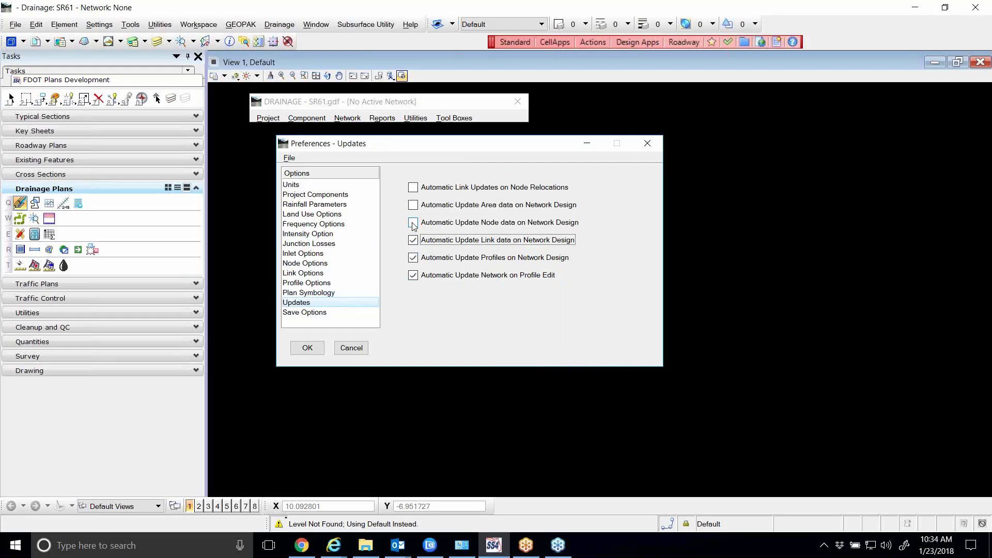
pyautogui.click(413, 223)
pyautogui.click(413, 205)
pyautogui.click(413, 187)
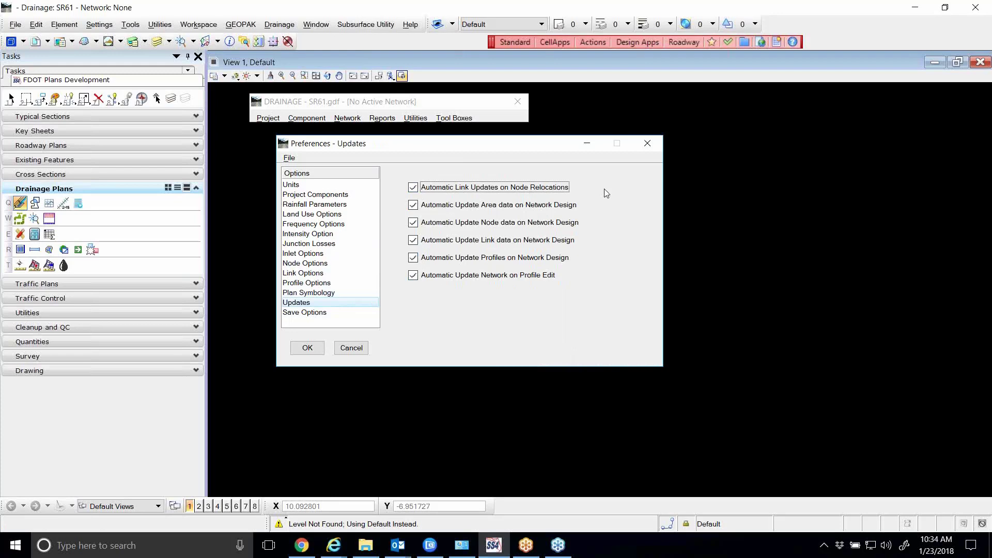
# In the Save Options preferences, keep Automatically Save Drainage Updates enabled and turn on Automatic Backup
pyautogui.click(314, 313)
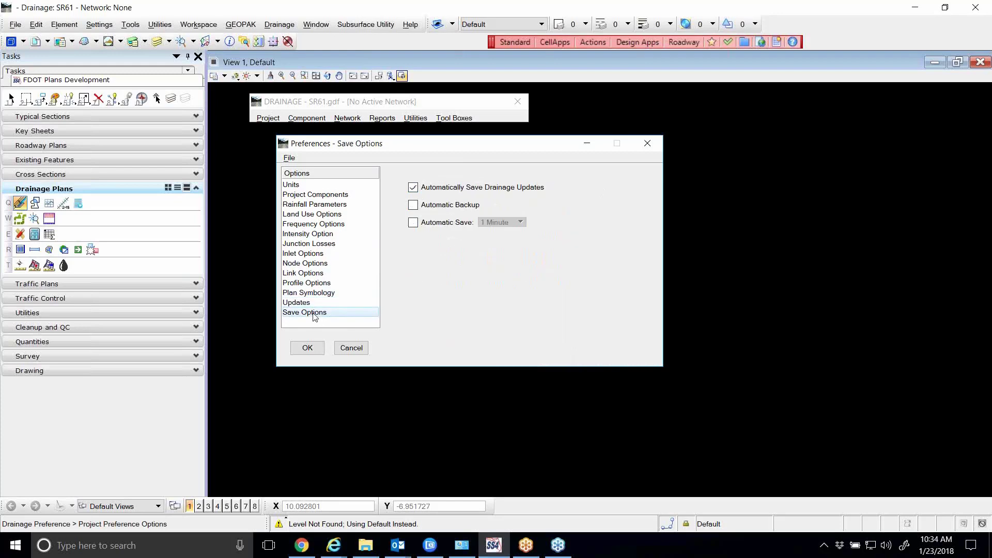
pyautogui.press('Up')
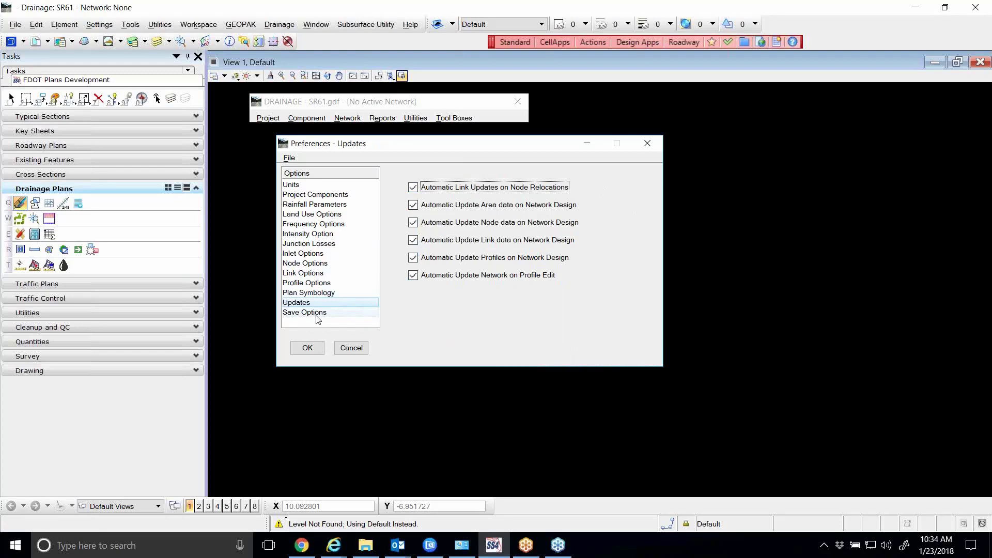
pyautogui.click(316, 314)
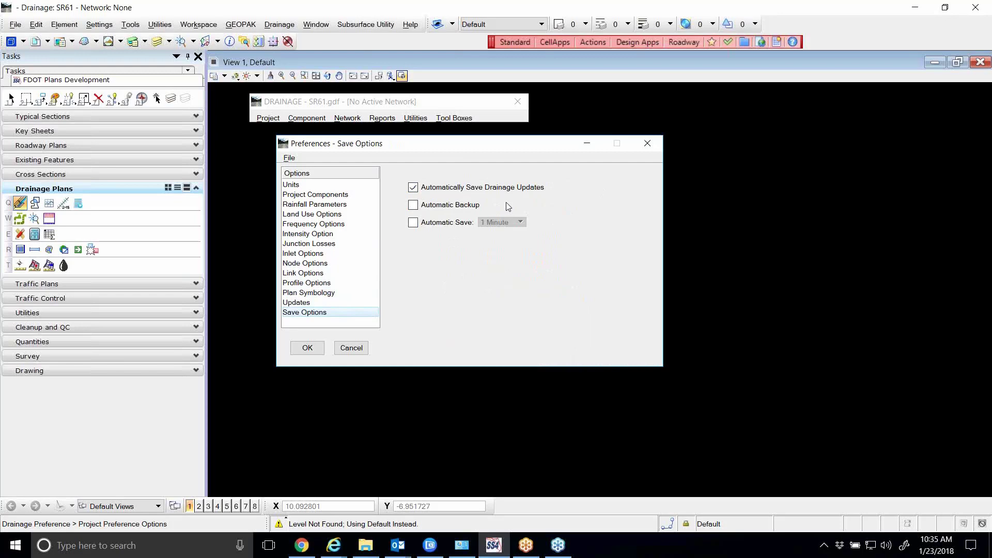
pyautogui.click(465, 187)
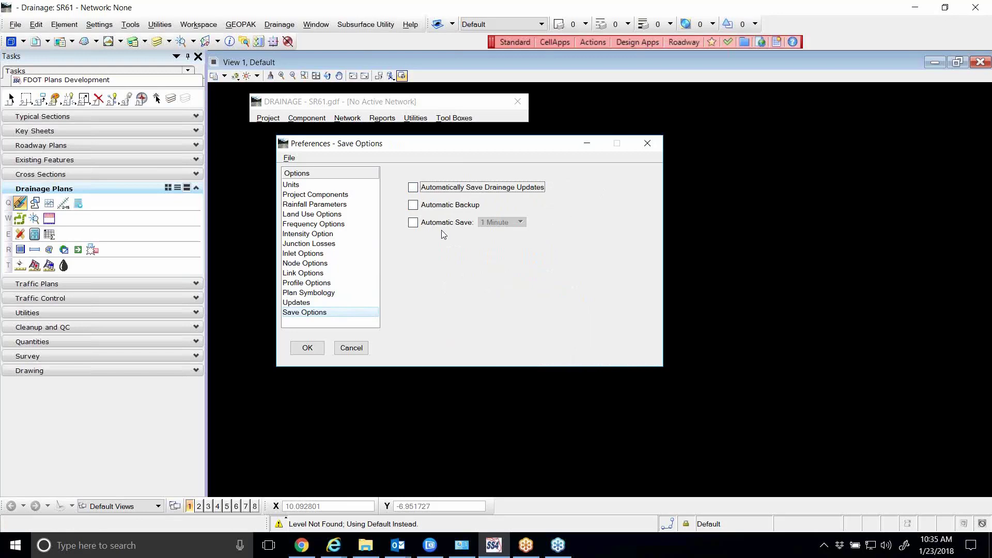
pyautogui.click(413, 187)
pyautogui.click(429, 206)
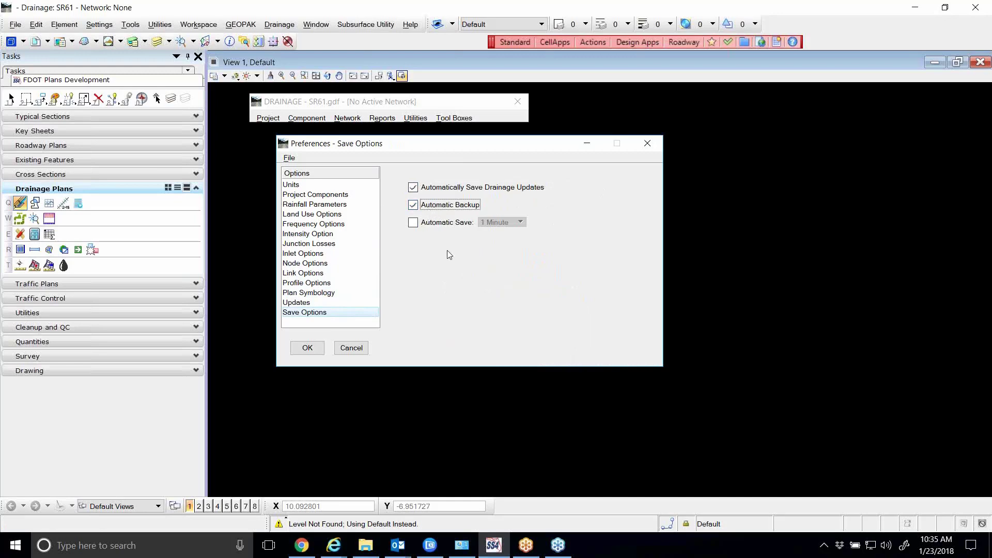
# Enable Automatic Save with a 10 Minute interval and accept the drainage preferences
pyautogui.click(412, 224)
pyautogui.click(509, 223)
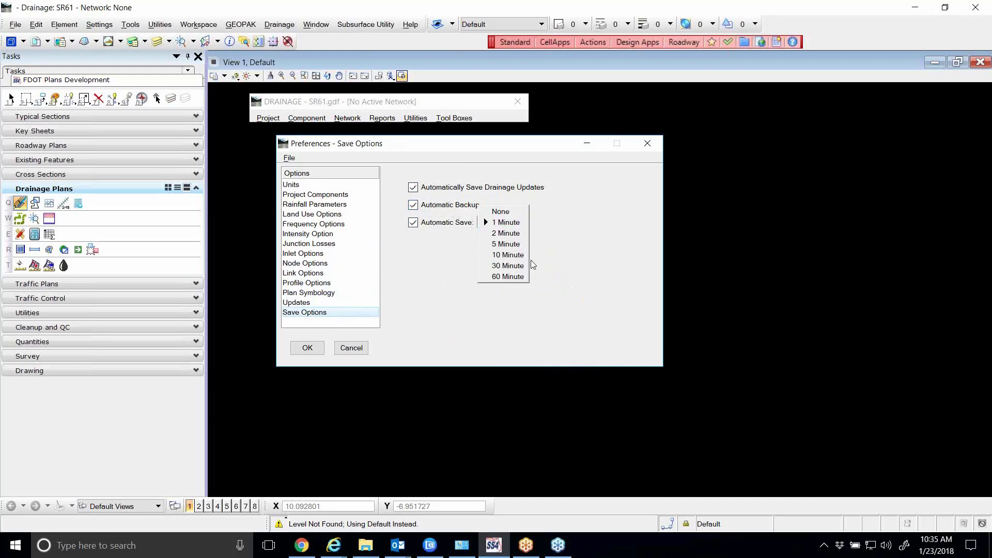
pyautogui.click(509, 223)
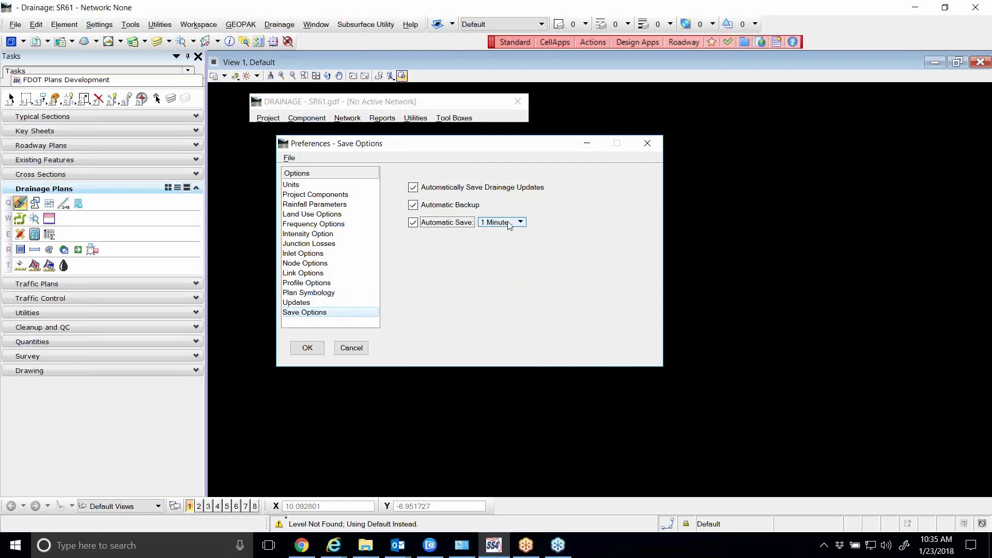
pyautogui.click(508, 222)
pyautogui.click(535, 263)
pyautogui.moveTo(495, 143); pyautogui.dragTo(504, 143)
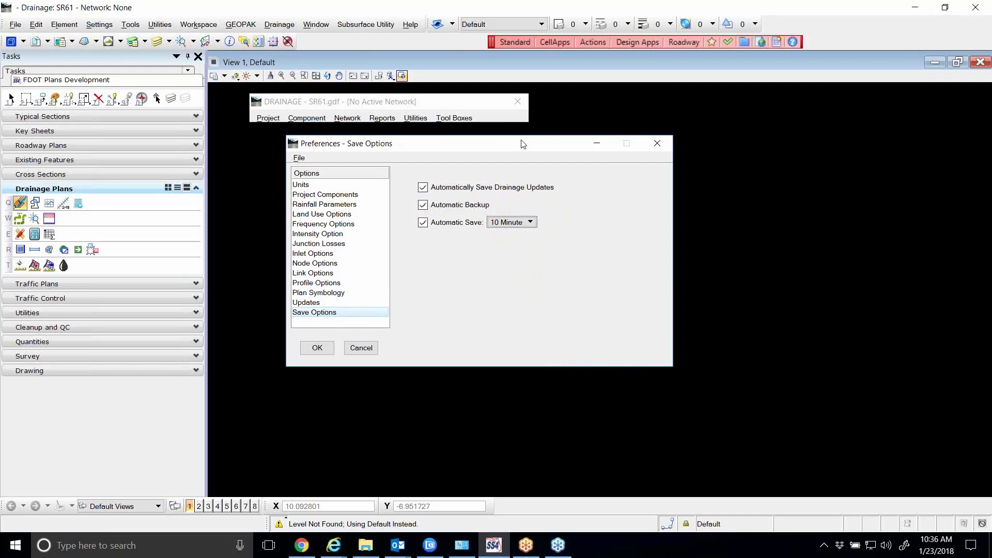
pyautogui.click(320, 353)
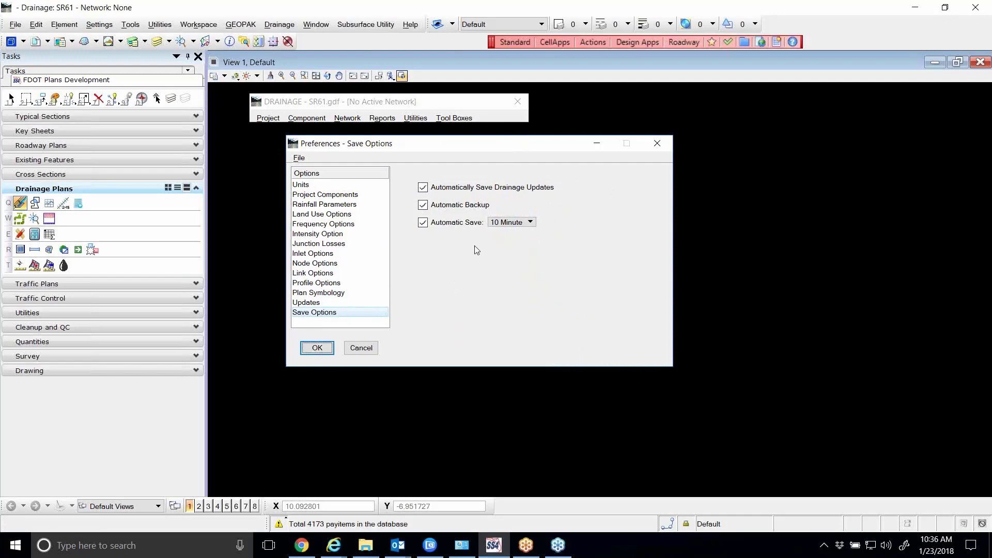
pyautogui.click(442, 231)
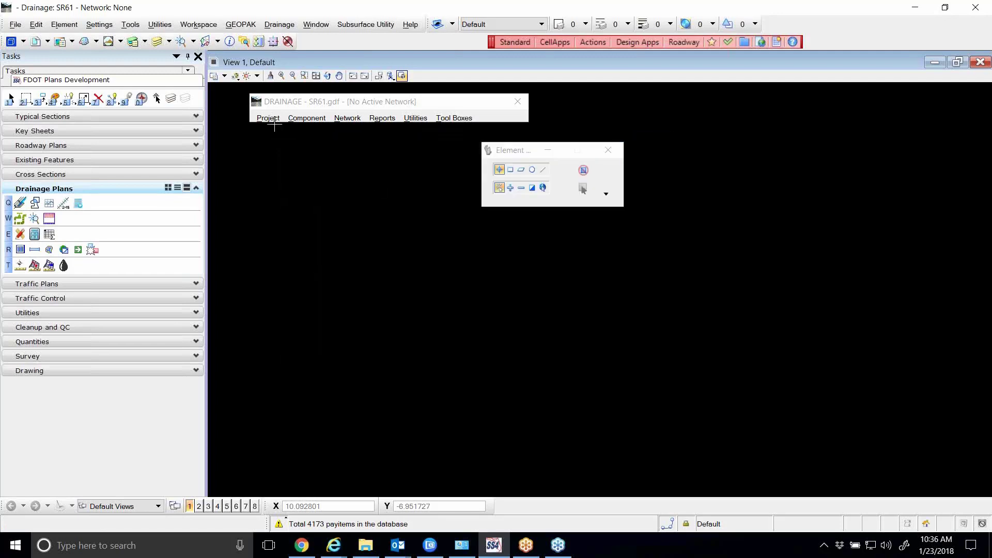
# Reopen the drainage project preferences and start saving them as a separate preference file
pyautogui.click(273, 120)
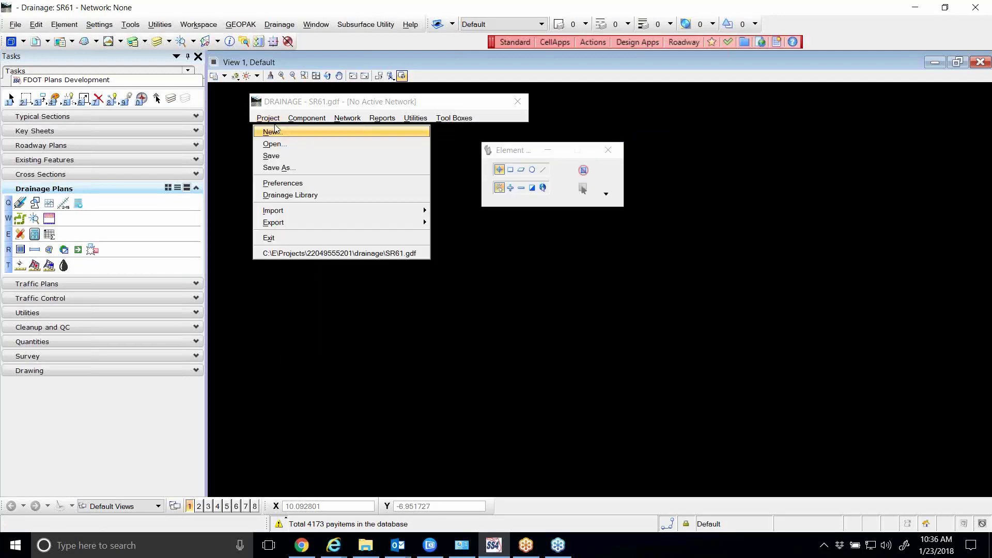
pyautogui.click(303, 183)
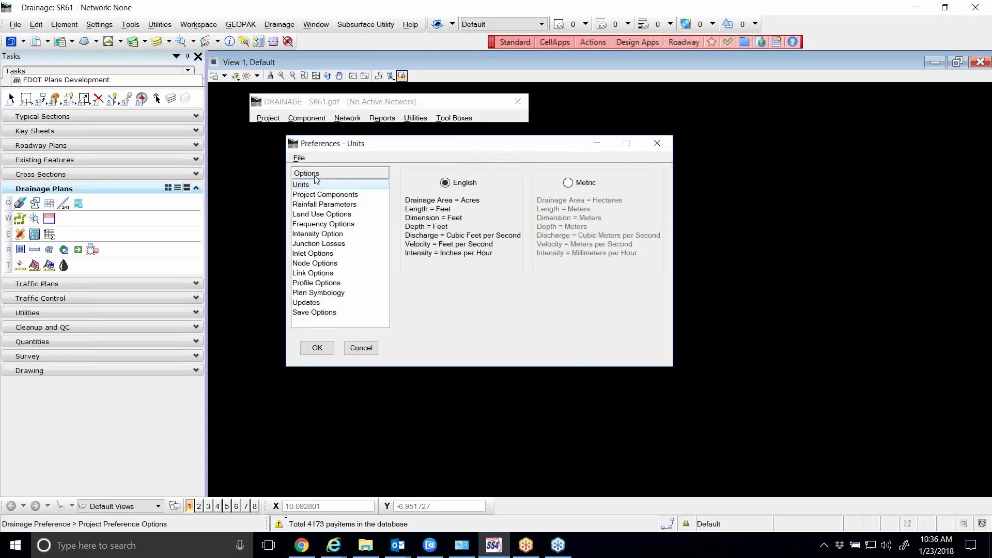
pyautogui.click(300, 158)
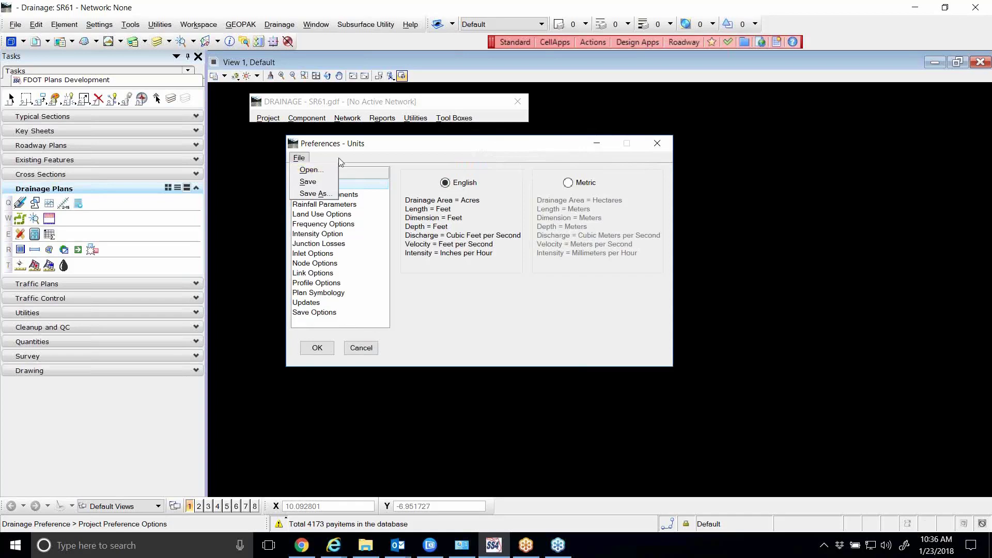
pyautogui.click(299, 158)
pyautogui.click(299, 158)
pyautogui.click(299, 194)
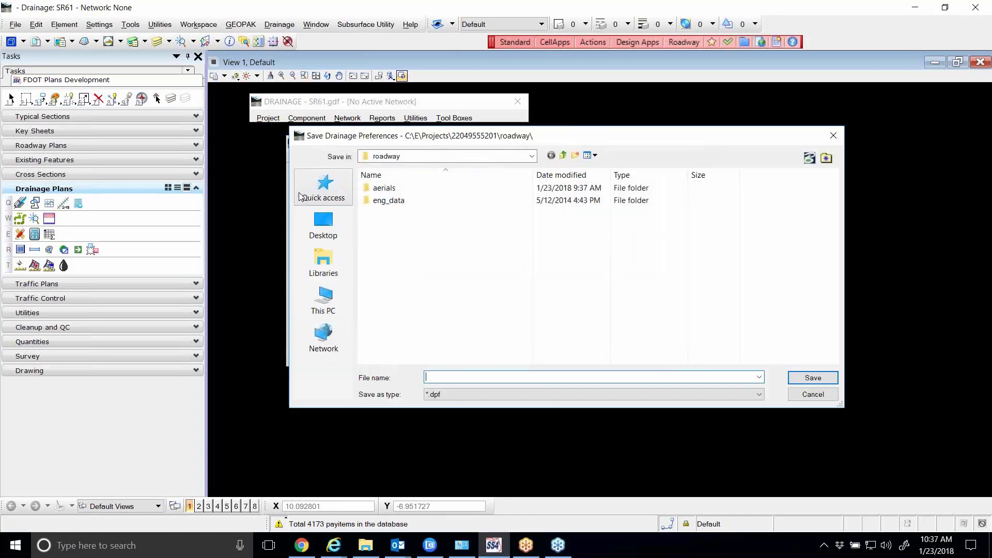
# Choose the project's drainage folder and name the drainage preference file SR61
pyautogui.click(562, 155)
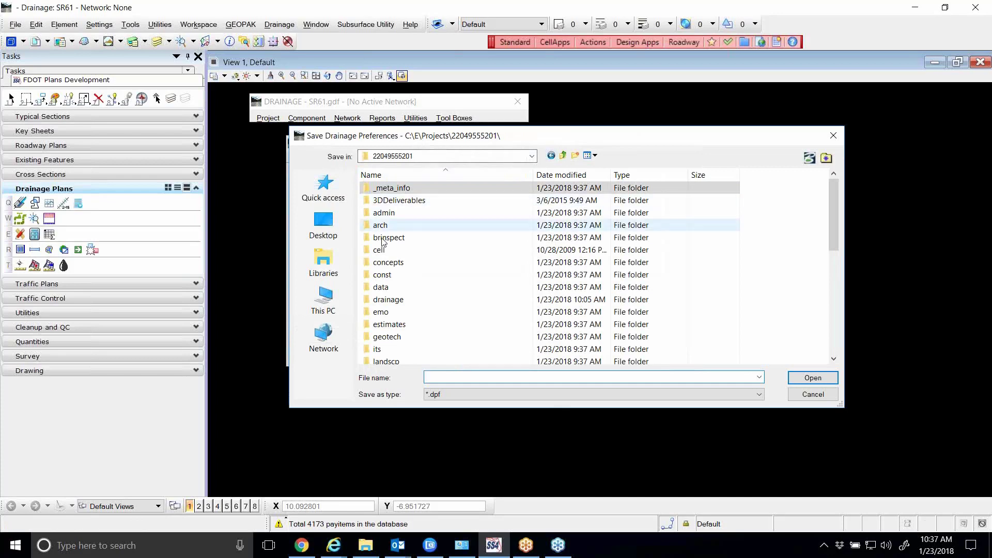
pyautogui.click(388, 302)
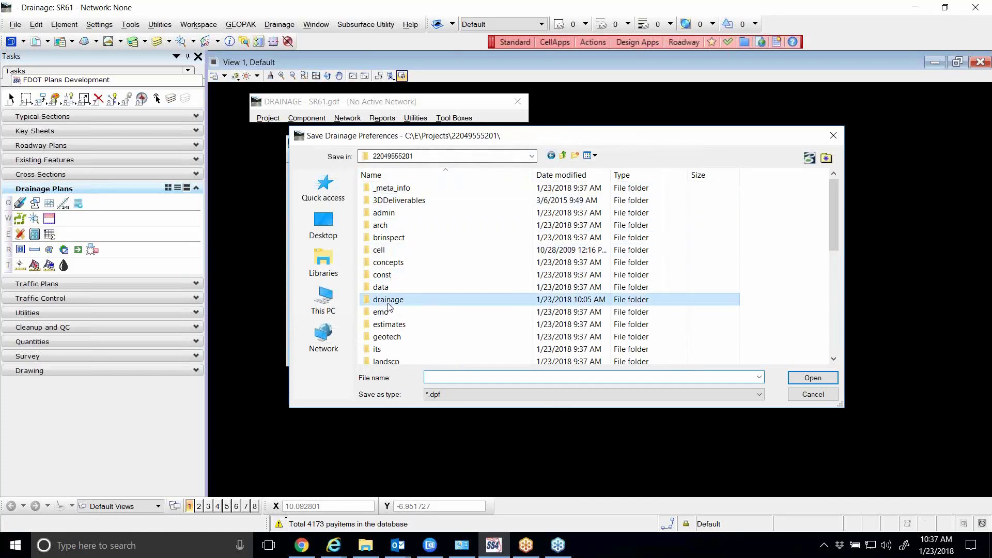
pyautogui.doubleClick(388, 303)
pyautogui.click(438, 375)
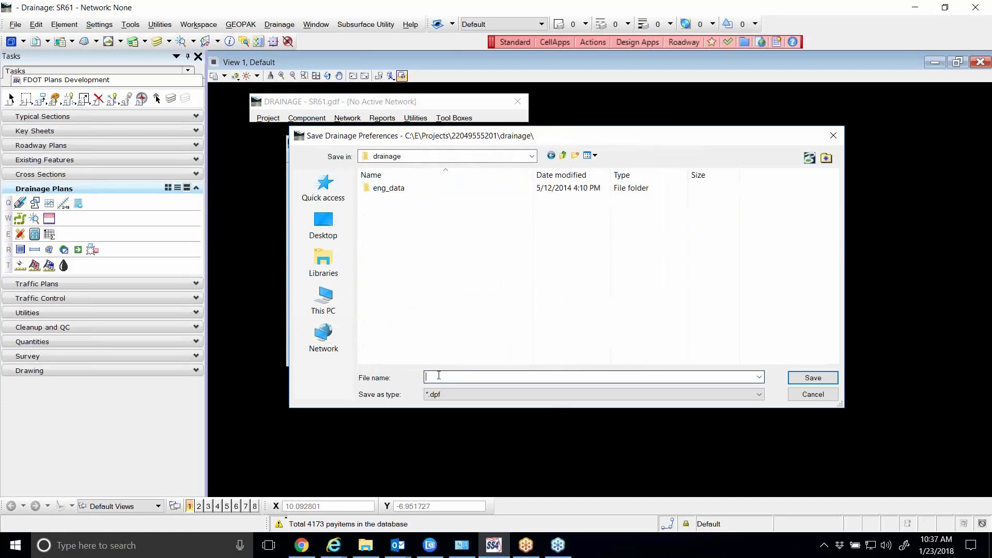
pyautogui.write('SR')
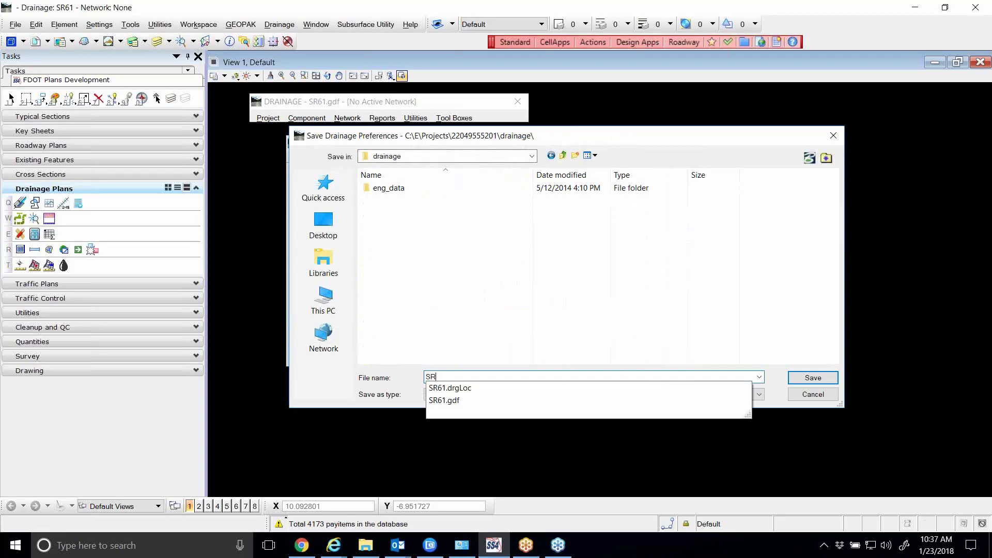
pyautogui.write('61')
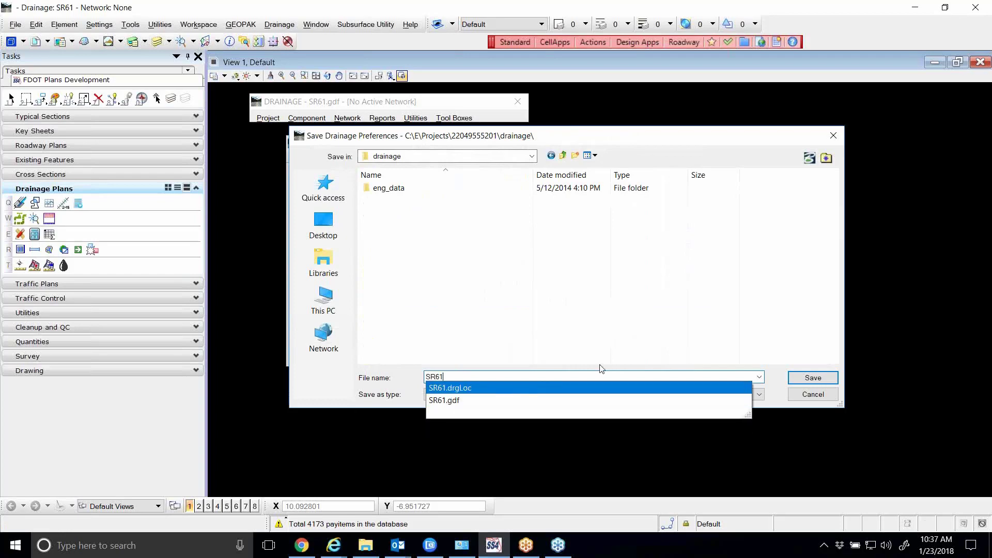
pyautogui.click(602, 334)
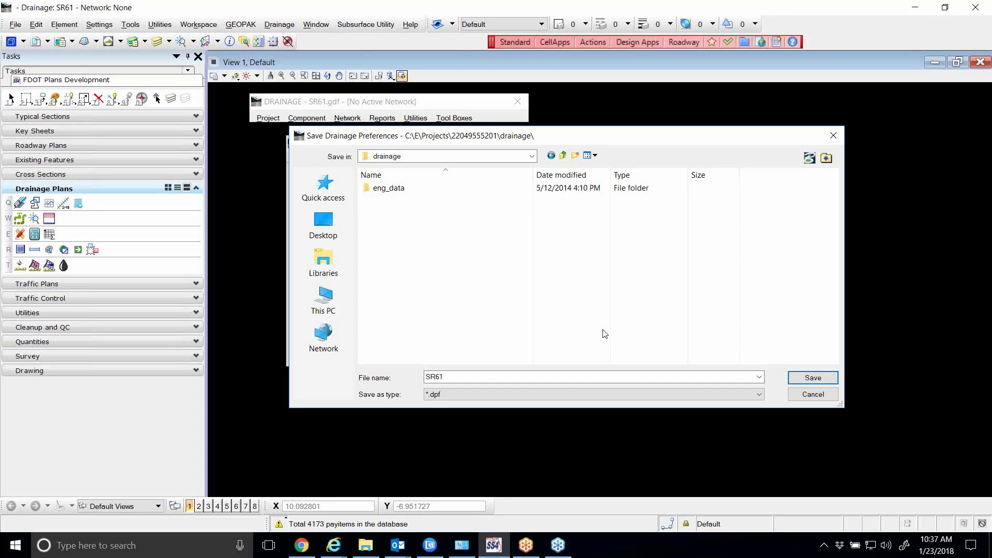
# Save the SR61 preference file in C:\E\Projects instead and accept the preferences
pyautogui.click(312, 230)
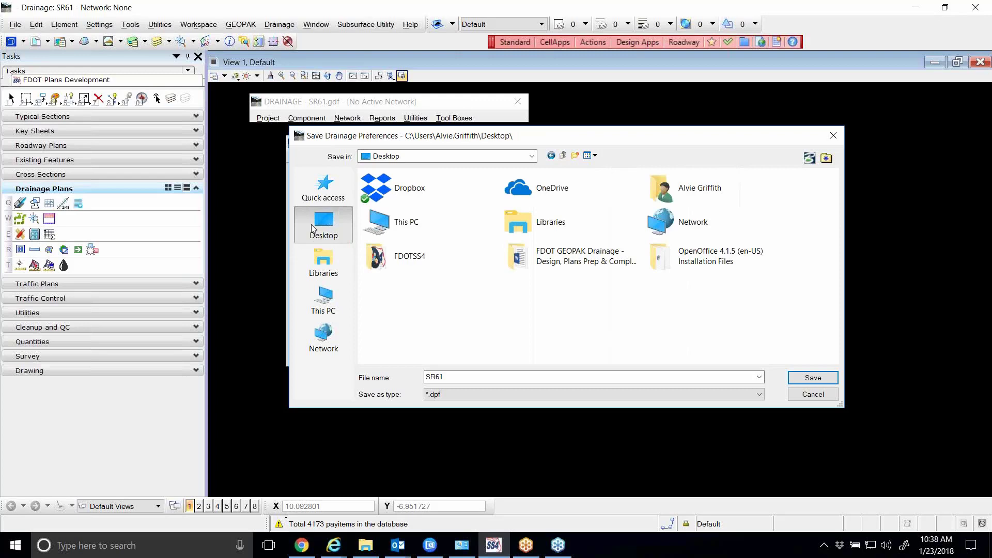
pyautogui.doubleClick(393, 228)
pyautogui.doubleClick(432, 291)
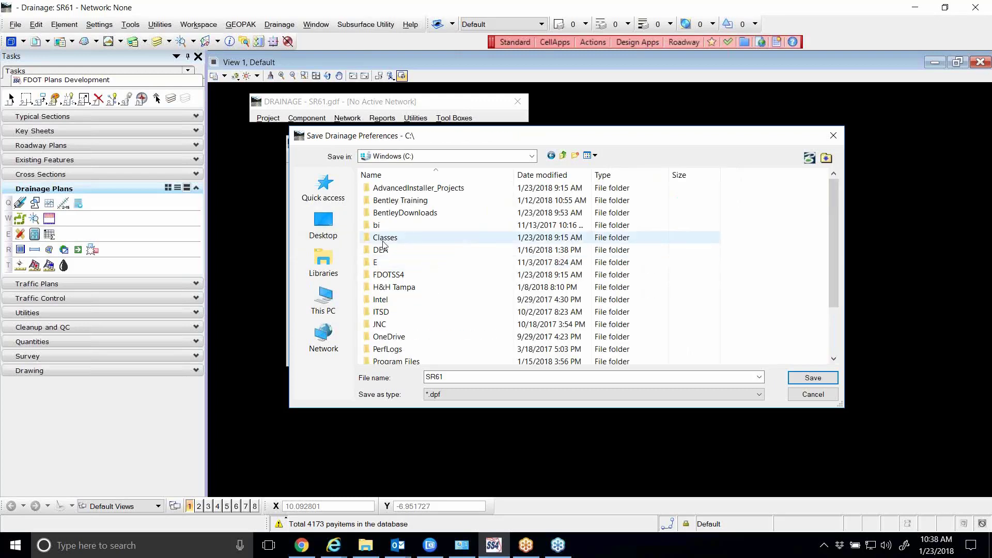
pyautogui.doubleClick(382, 260)
pyautogui.doubleClick(393, 189)
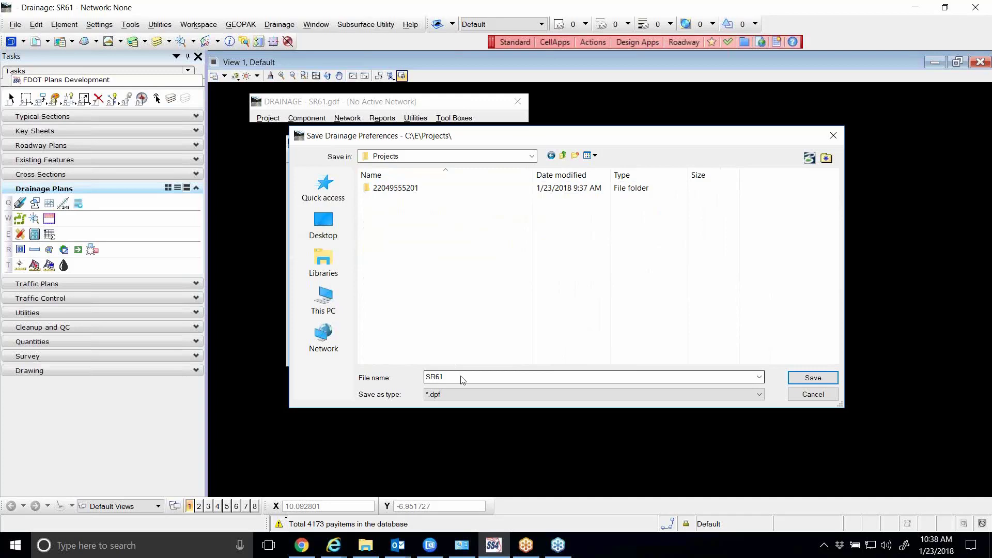
pyautogui.click(812, 378)
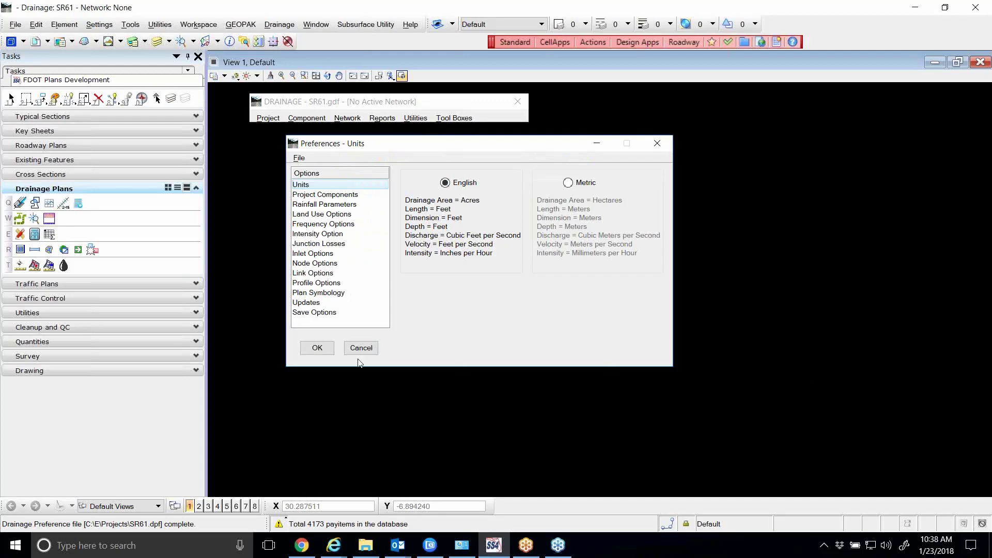
pyautogui.click(328, 350)
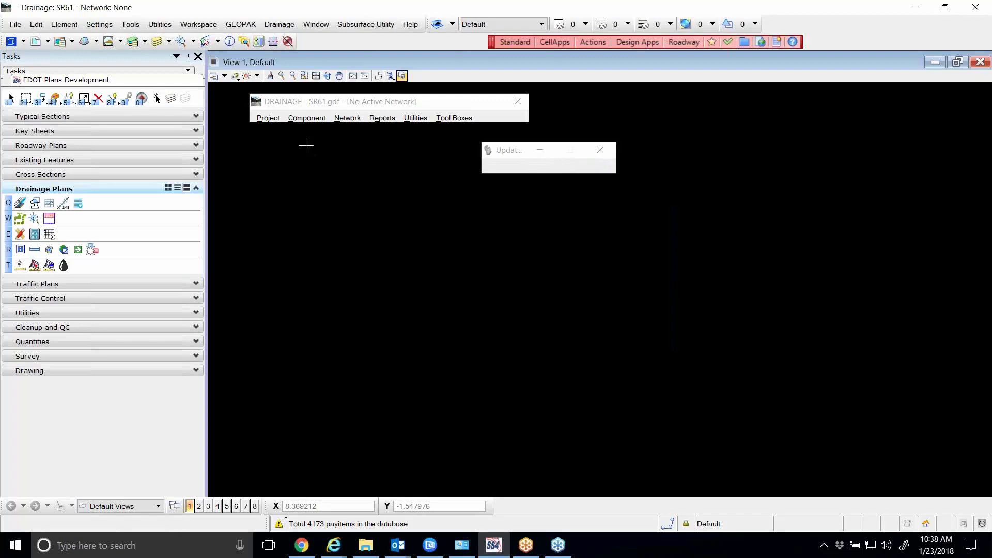
# Export the drainage preferences to ASCII as SR61_Prefs.drp in C:\E\Projects
pyautogui.click(266, 120)
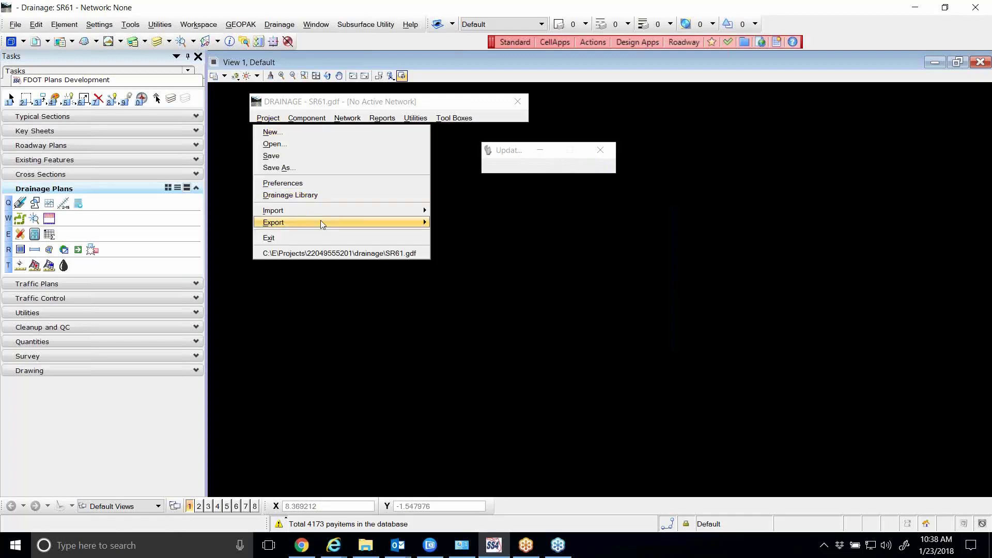
pyautogui.moveTo(326, 223)
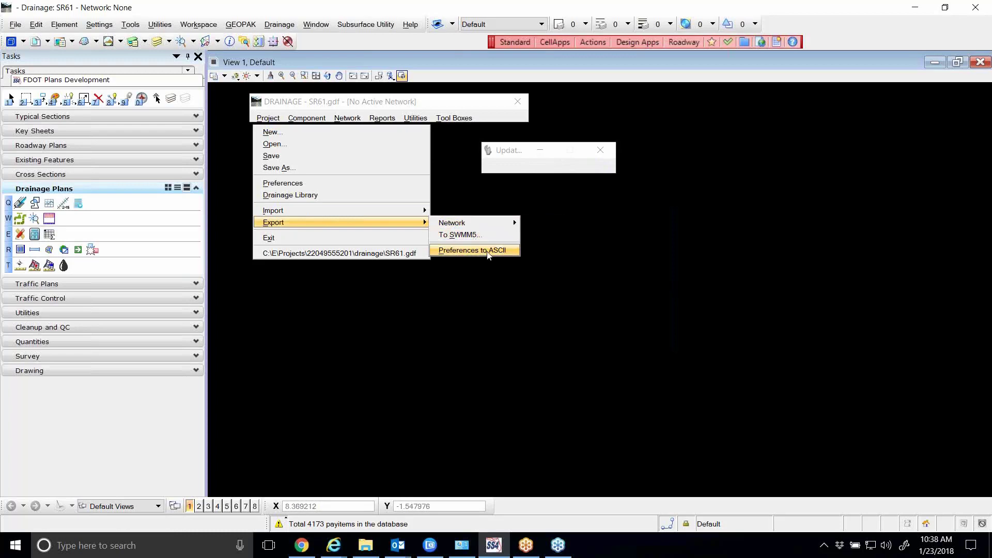
pyautogui.click(472, 250)
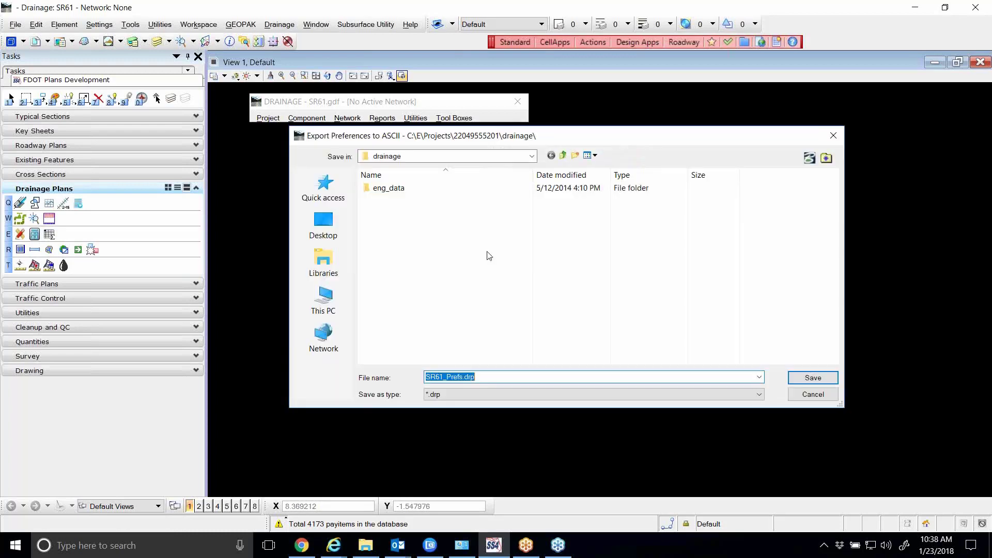
pyautogui.click(490, 378)
pyautogui.click(562, 156)
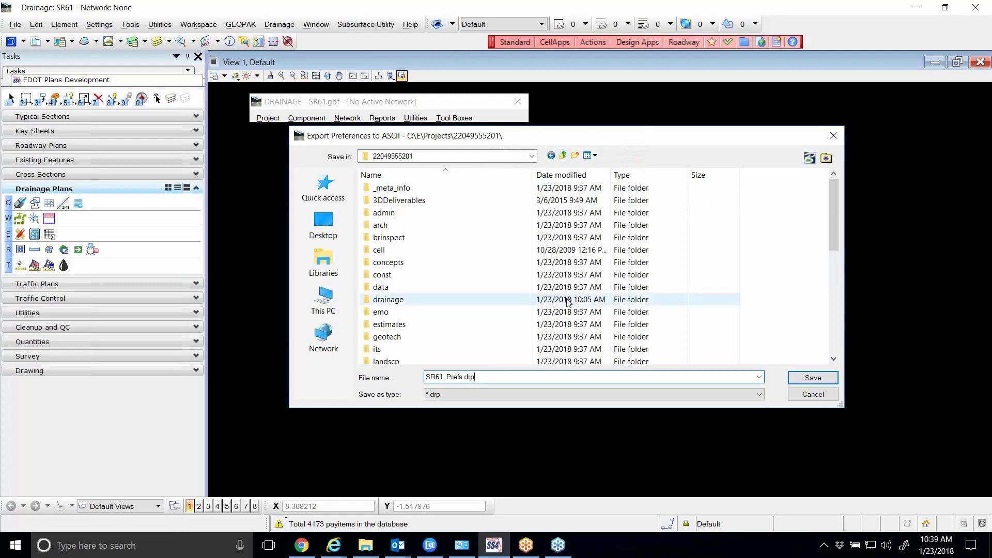
pyautogui.click(563, 155)
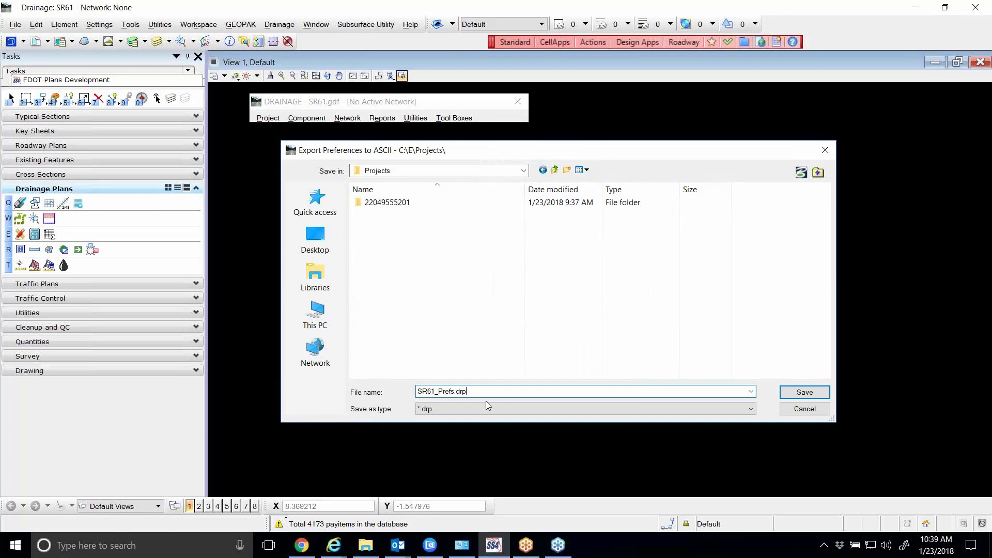
pyautogui.click(804, 392)
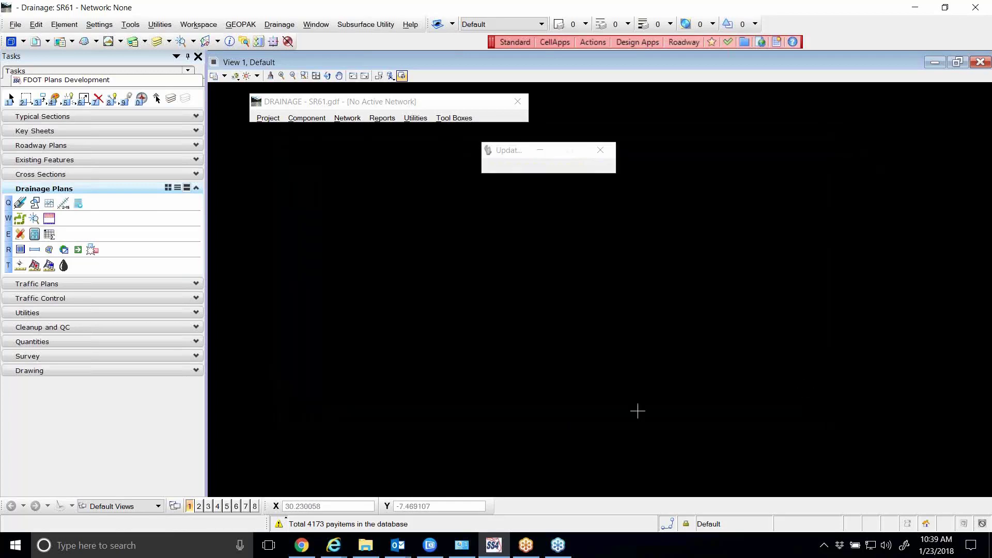
pyautogui.click(376, 545)
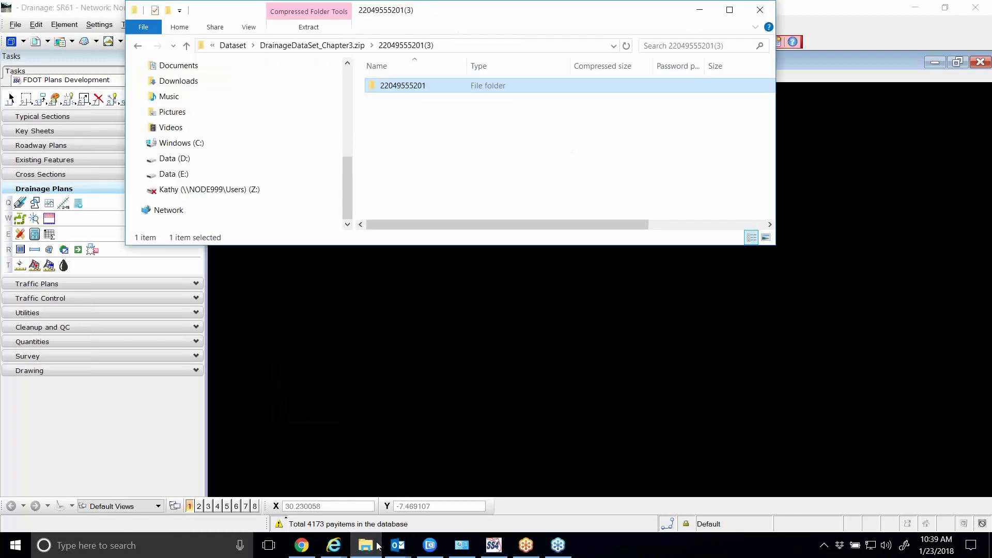
pyautogui.moveTo(516, 14); pyautogui.dragTo(565, 45)
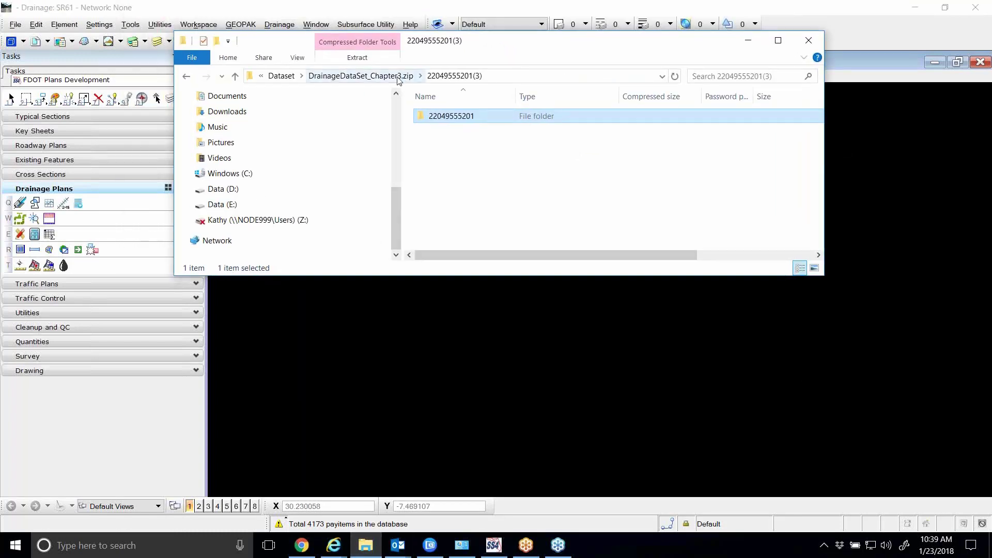
pyautogui.click(258, 175)
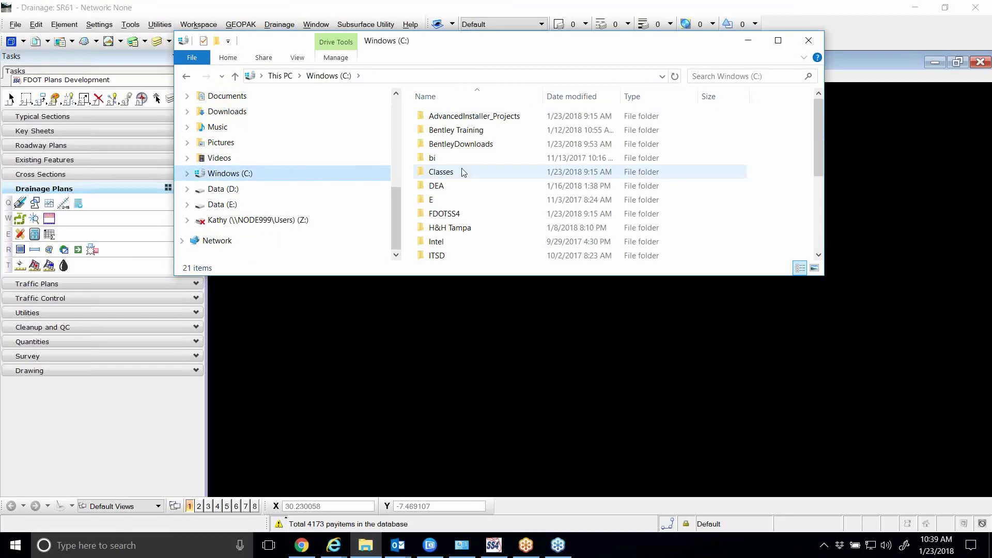
pyautogui.doubleClick(432, 200)
pyautogui.doubleClick(436, 117)
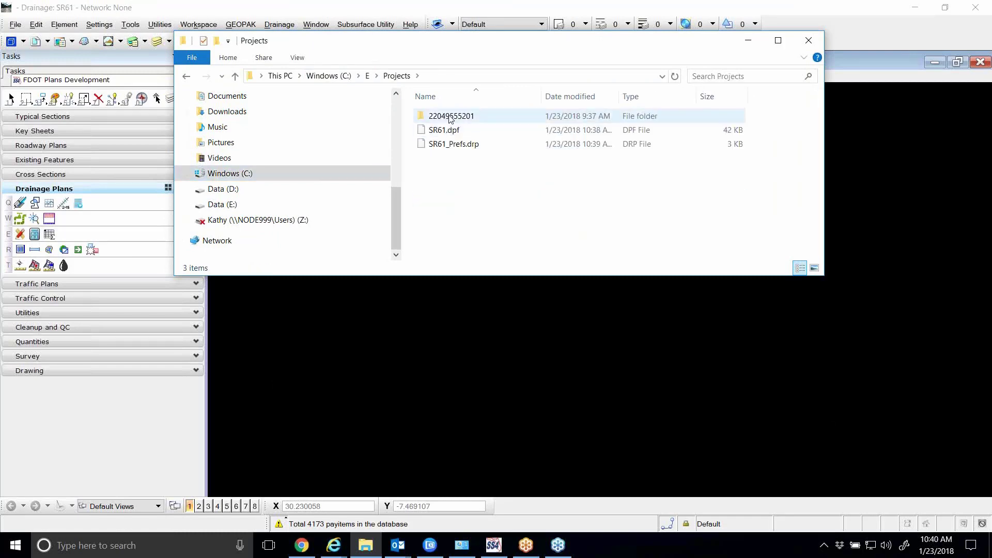
pyautogui.doubleClick(451, 117)
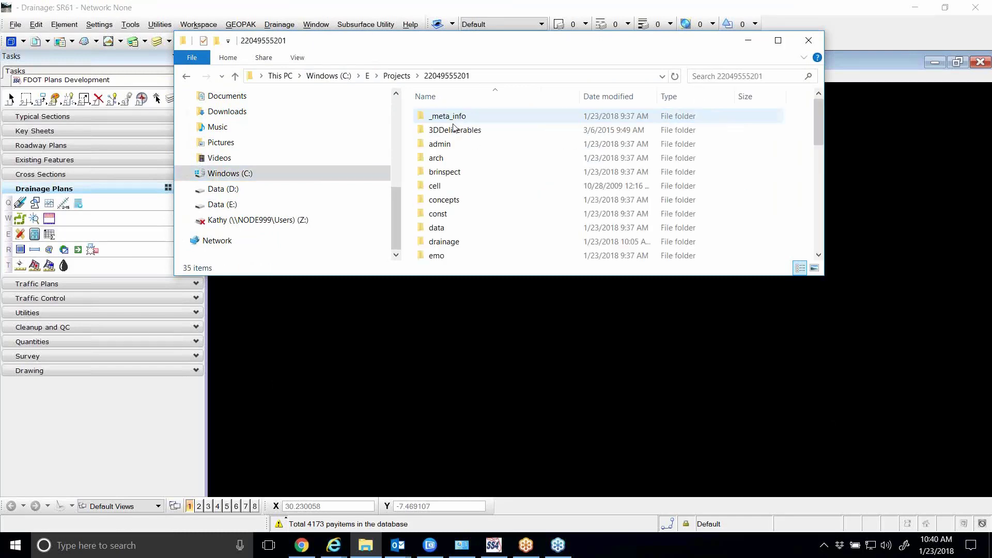
pyautogui.click(400, 76)
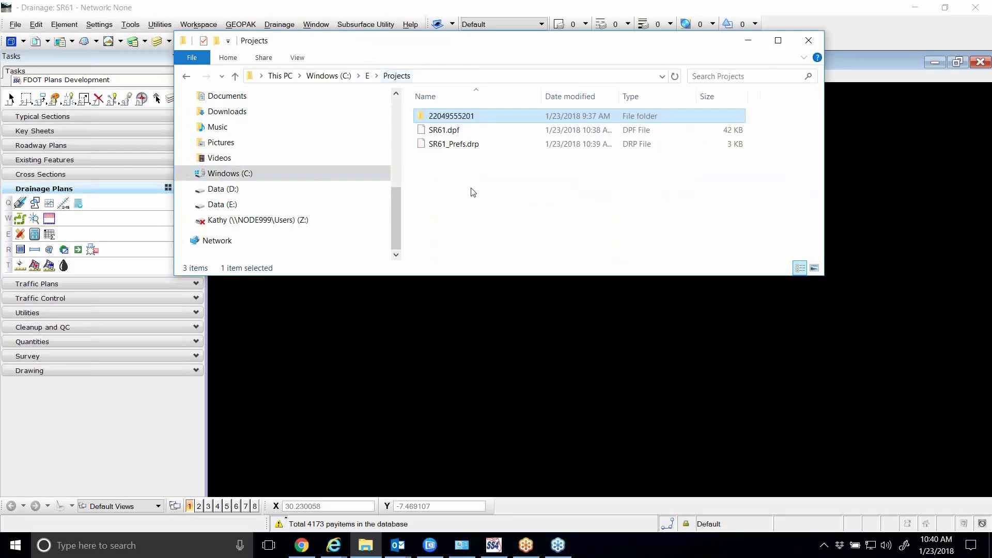
# Open SR61_Prefs.drp in Notepad and make Notepad the default program for .drp files
pyautogui.doubleClick(463, 147)
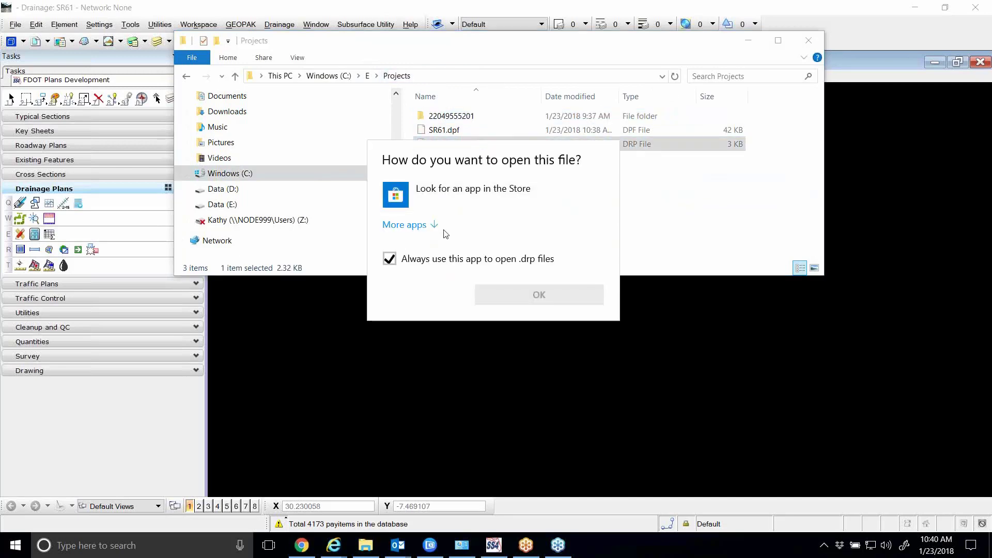
pyautogui.click(428, 227)
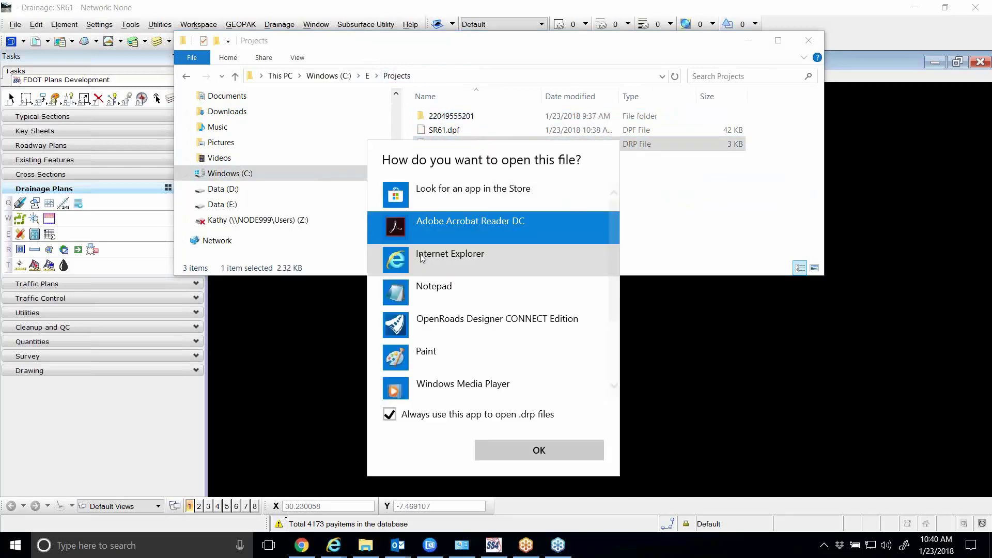
pyautogui.click(450, 300)
pyautogui.click(540, 450)
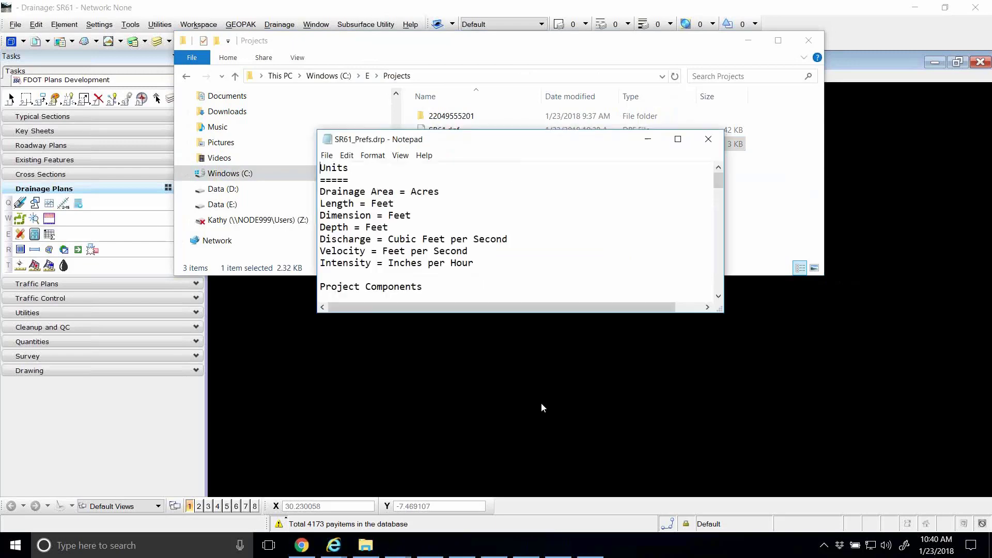
# Enlarge the Notepad window, review the whole exported preferences text, and put Notepad and File Explorer away
pyautogui.moveTo(565, 313); pyautogui.dragTo(580, 430)
pyautogui.scroll(-5, 599, 245)
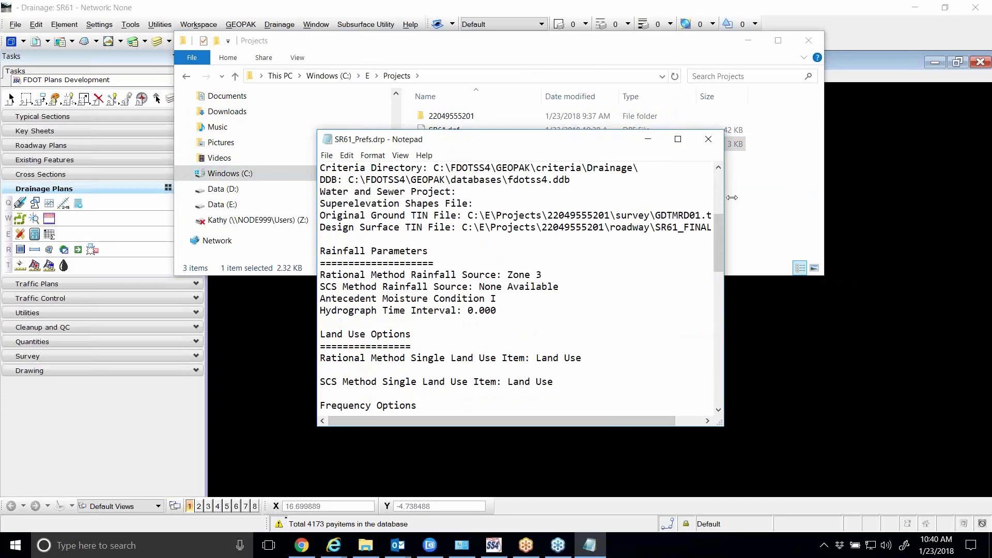
pyautogui.moveTo(732, 196); pyautogui.dragTo(834, 197)
pyautogui.scroll(-4, 572, 266)
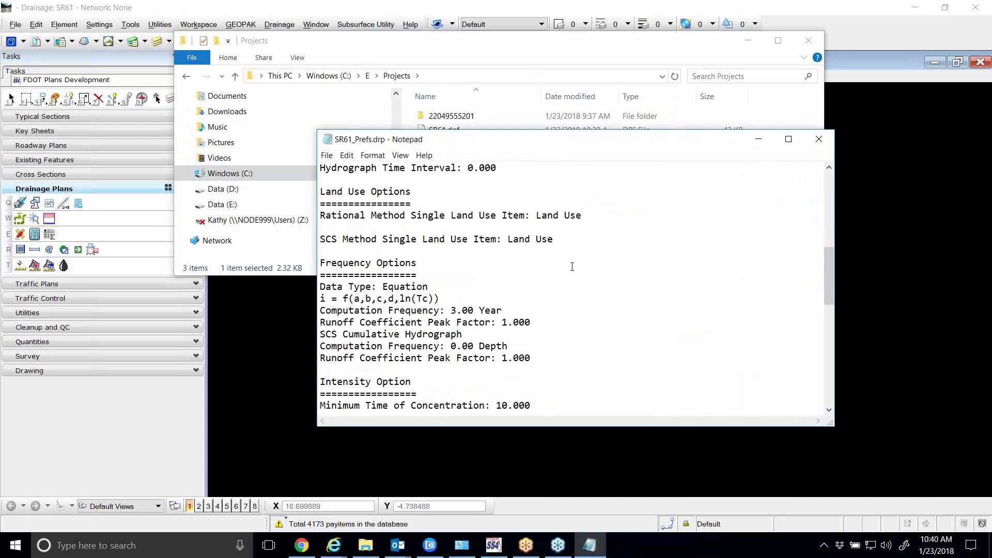
pyautogui.scroll(-11, 573, 268)
pyautogui.scroll(16, 579, 271)
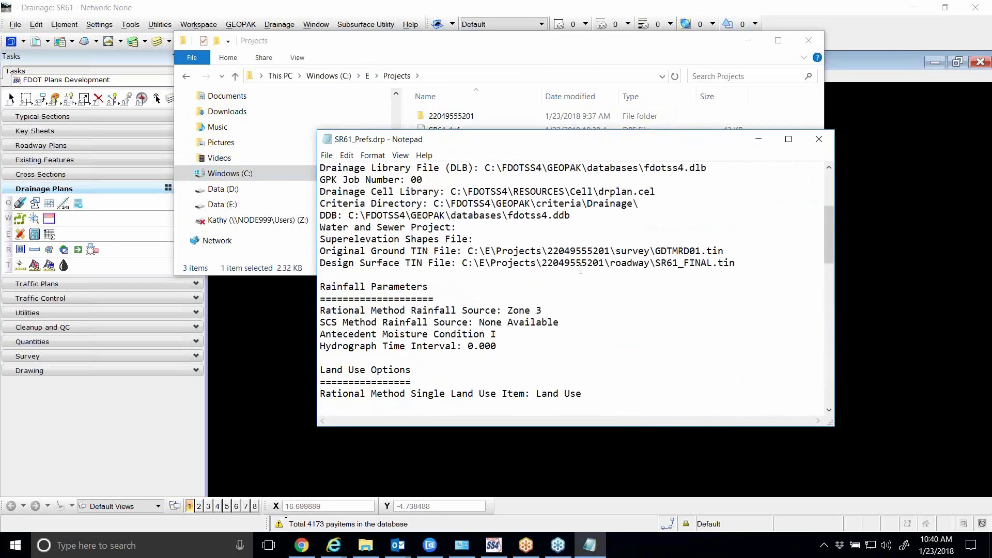
pyautogui.scroll(4, 580, 266)
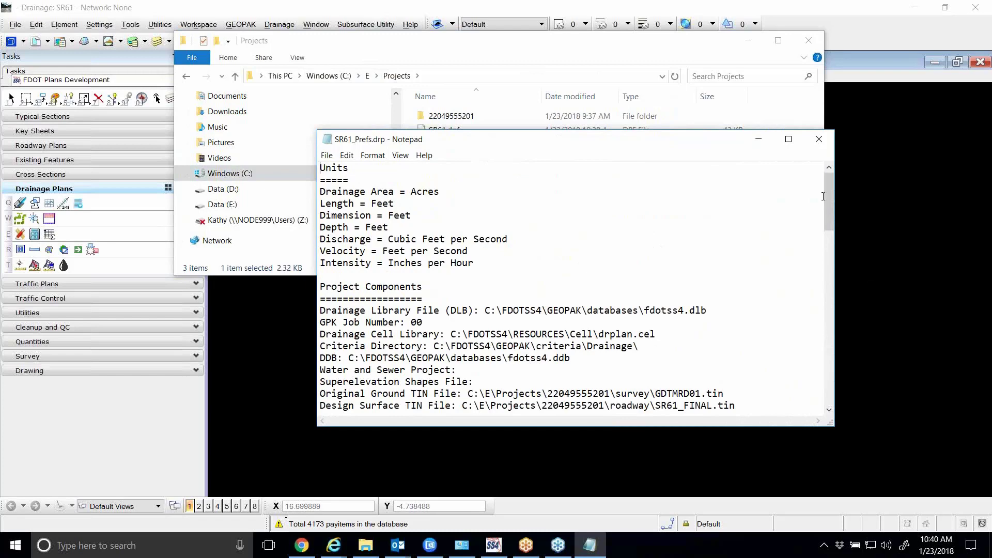
pyautogui.click(818, 139)
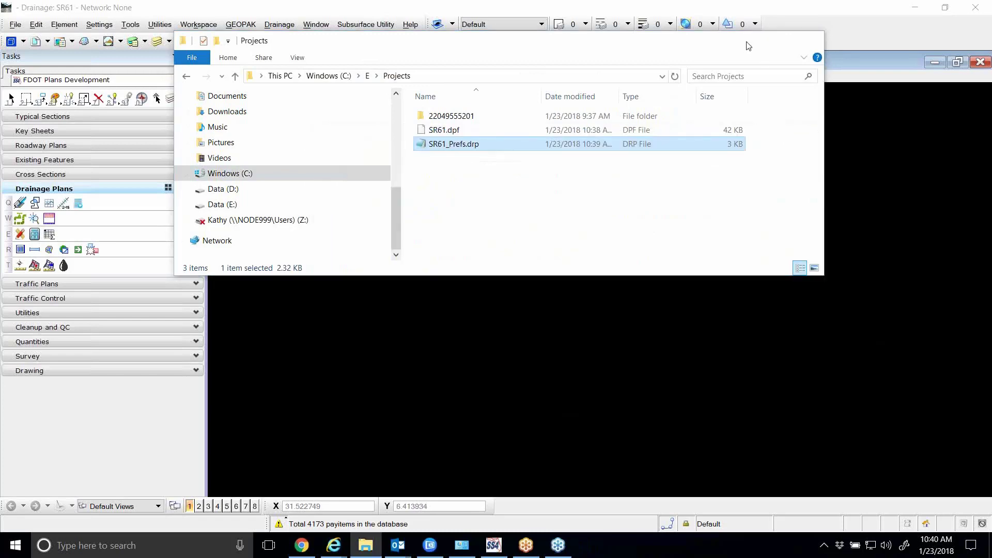
pyautogui.click(747, 40)
# Reopen the SR61.gdf project preferences and start loading a saved drainage preference file
pyautogui.click(271, 118)
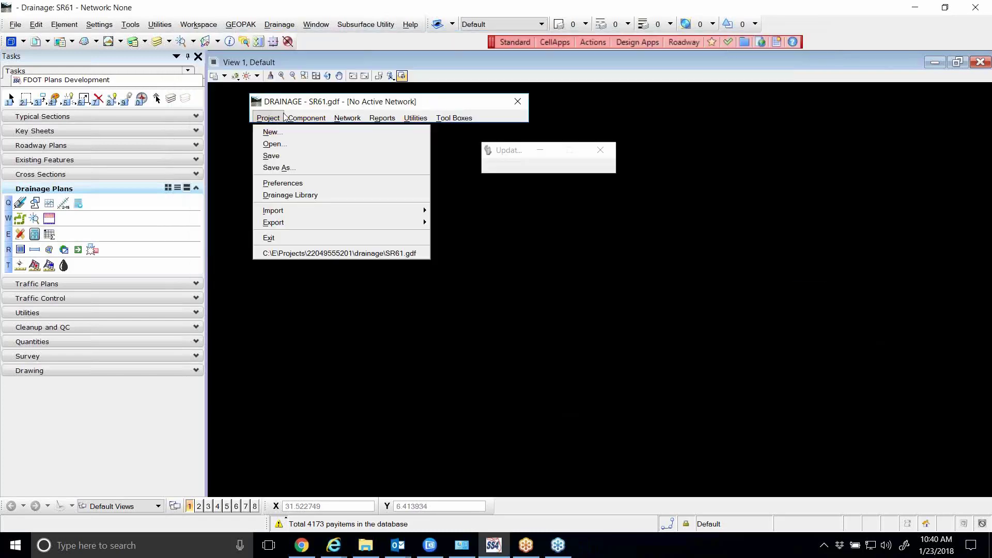
pyautogui.click(272, 183)
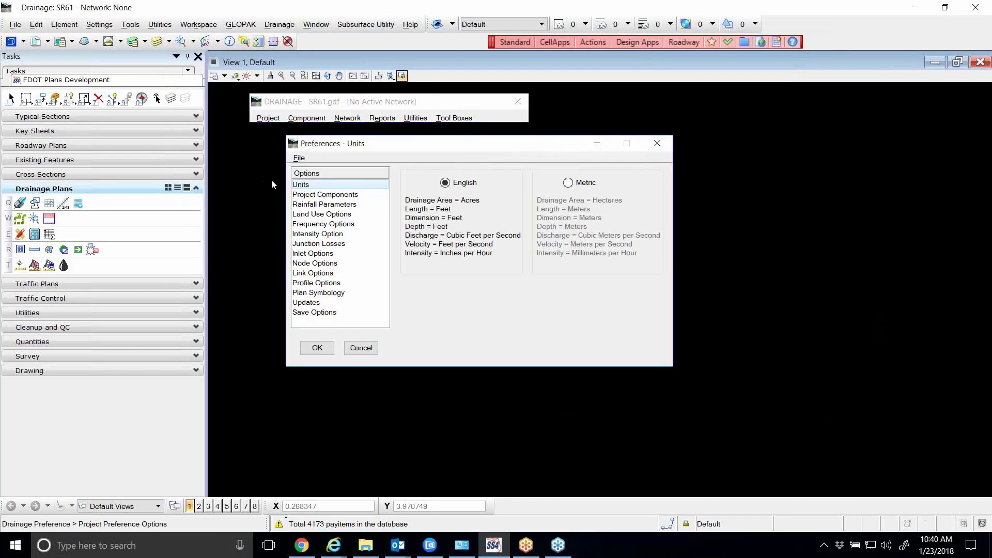
pyautogui.click(299, 158)
pyautogui.click(308, 171)
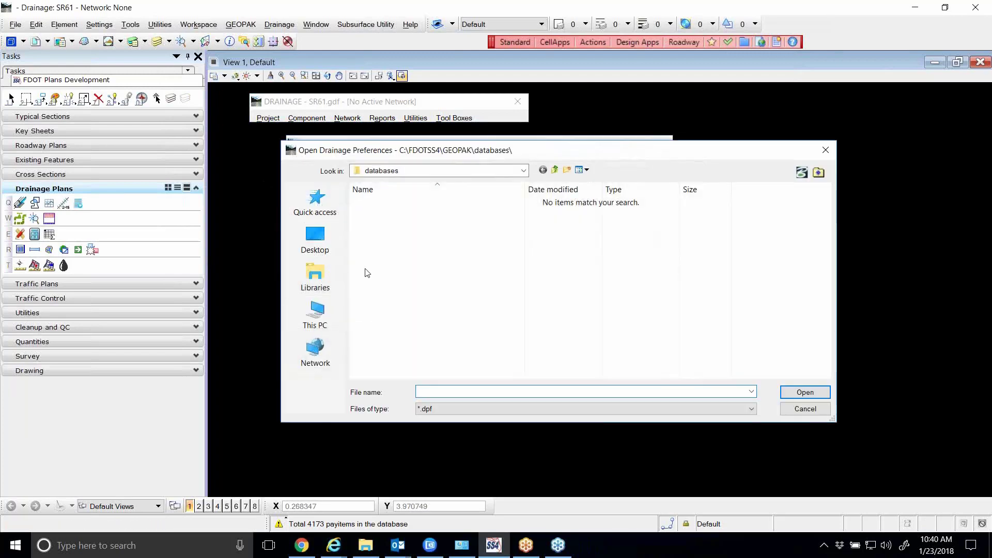
# Browse to C:\E\Projects and load the SR61.dpf preference file
pyautogui.click(554, 171)
pyautogui.click(554, 171)
pyautogui.click(554, 170)
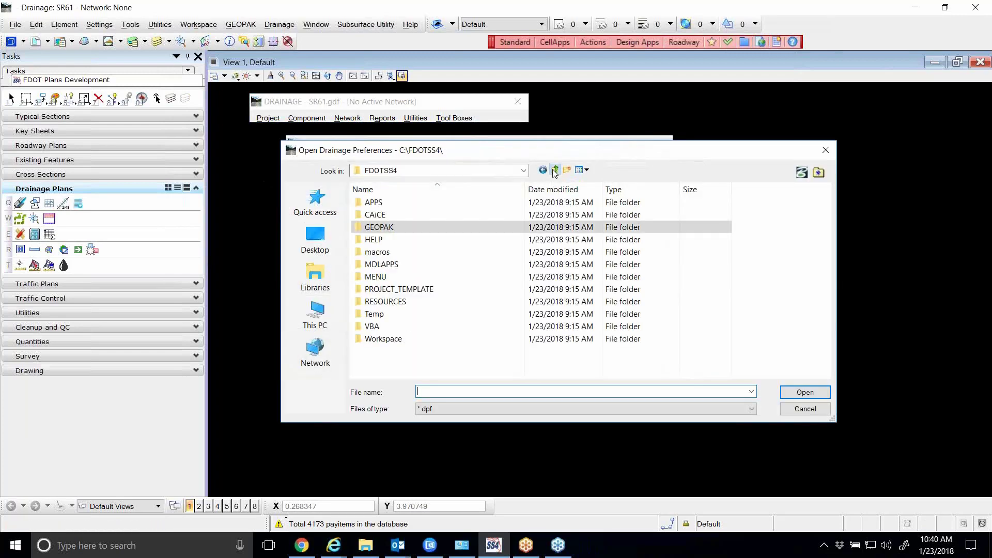
pyautogui.doubleClick(368, 276)
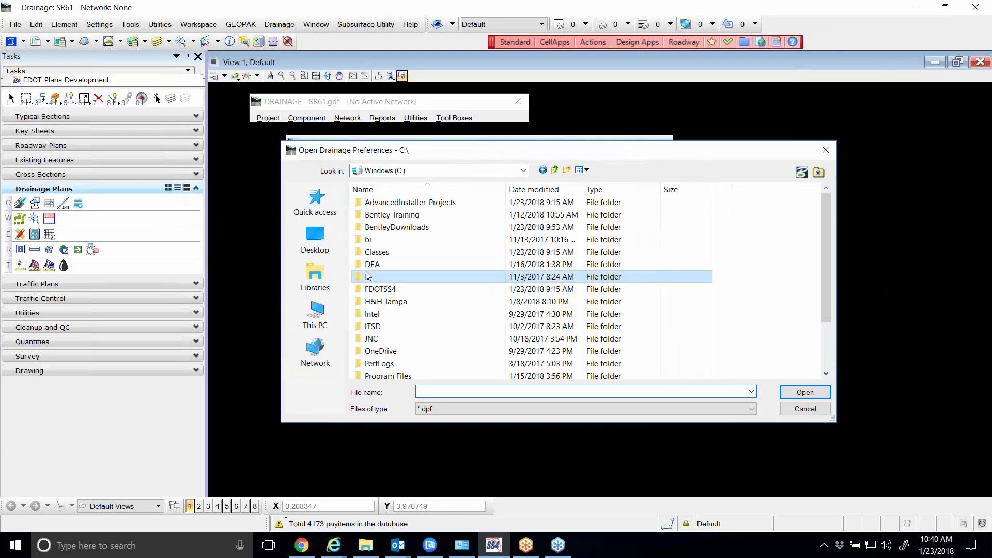
pyautogui.click(376, 205)
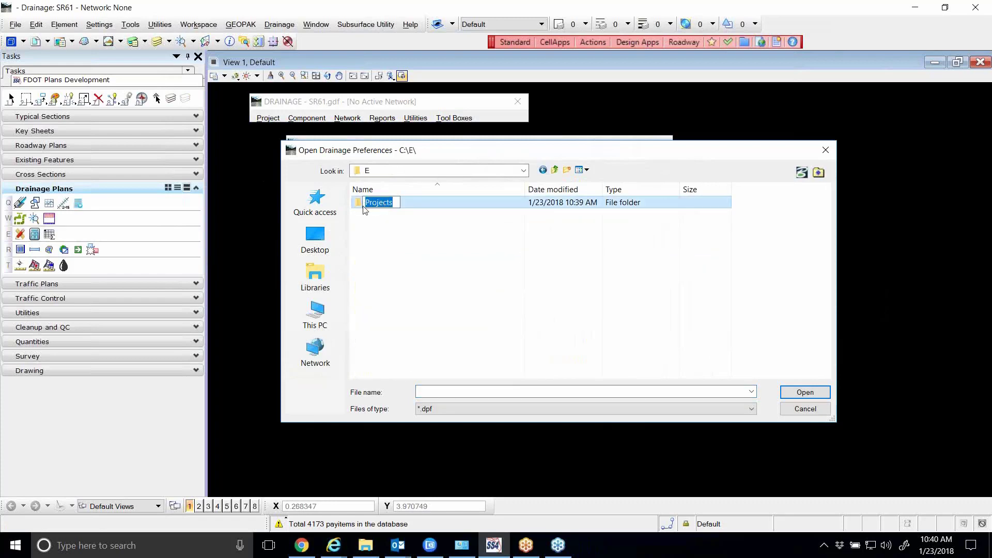
pyautogui.click(360, 204)
pyautogui.press('Return')
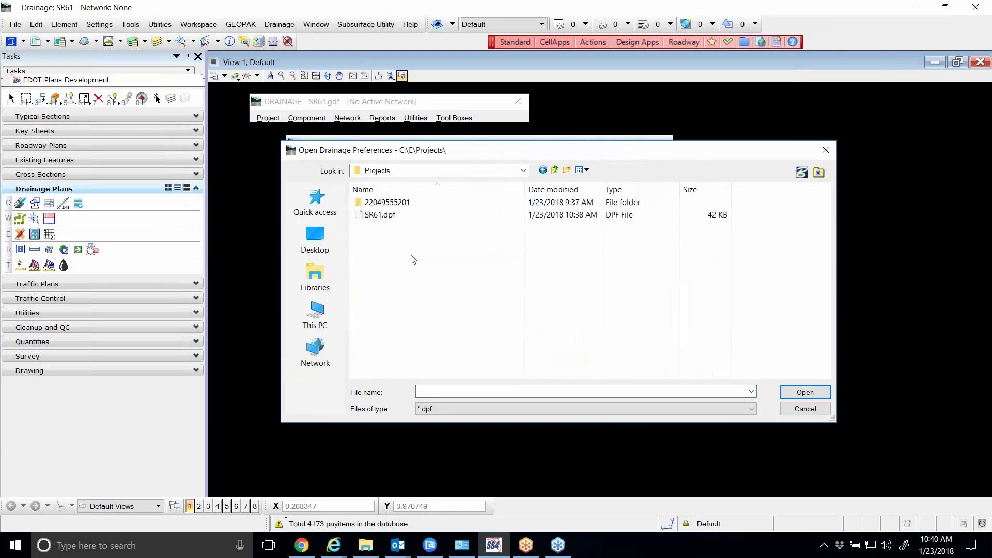
pyautogui.click(388, 216)
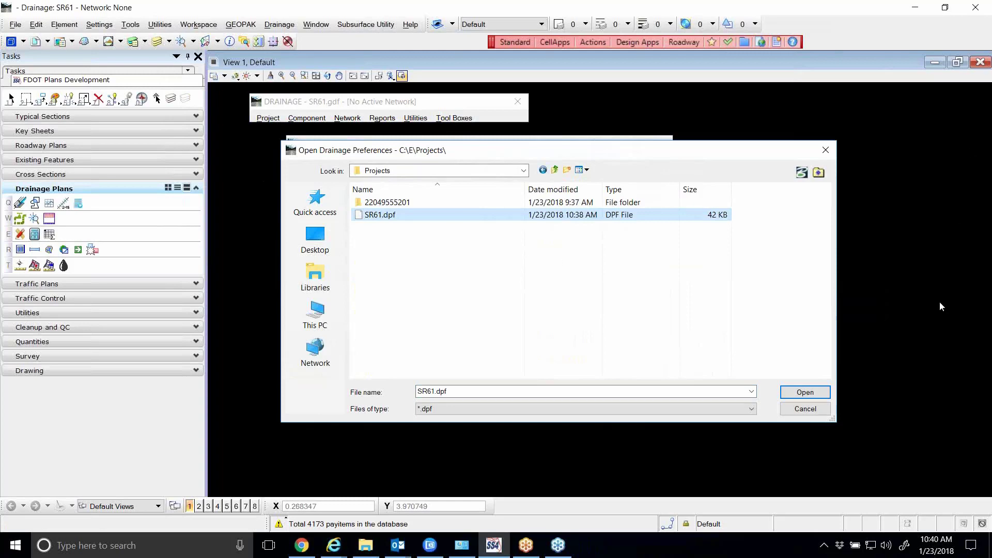
pyautogui.click(816, 394)
# Review the Project Components, Frequency, Inlet and Link preferences and leave the dialog without accepting
pyautogui.click(332, 198)
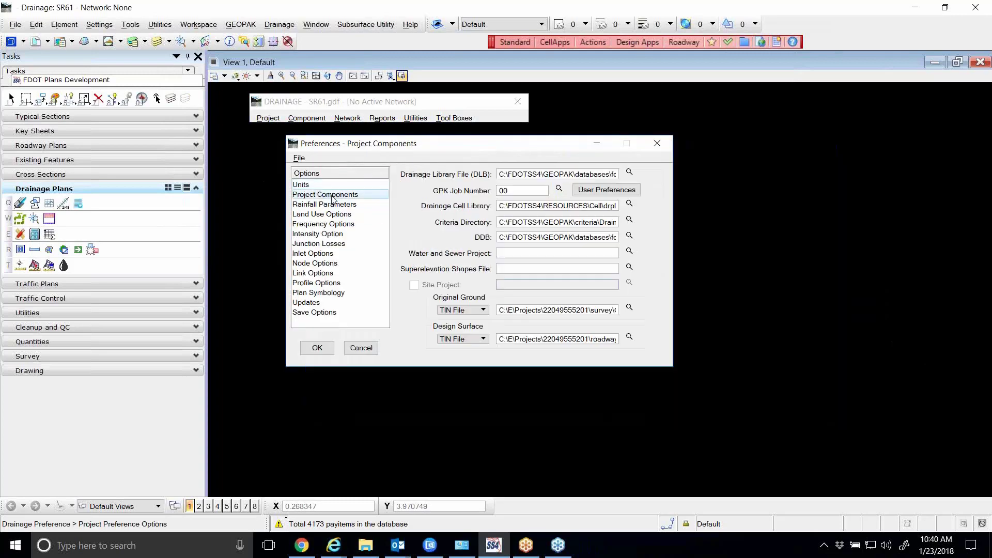
pyautogui.click(335, 223)
pyautogui.click(331, 253)
pyautogui.click(328, 272)
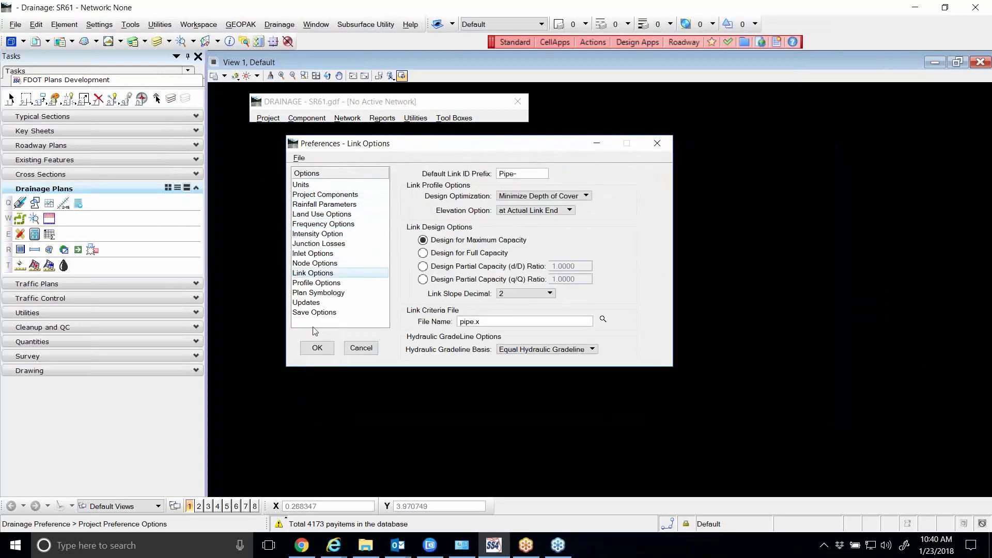
pyautogui.click(357, 346)
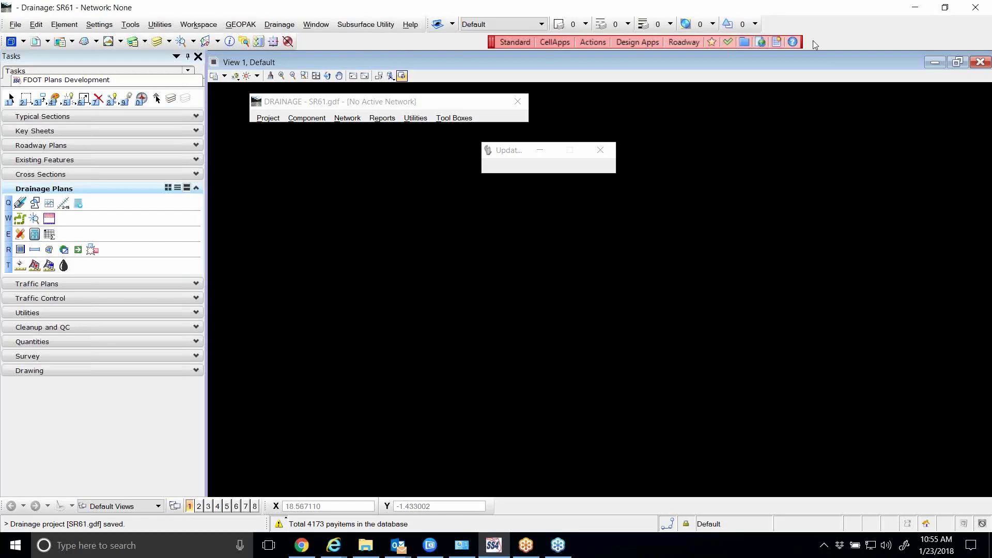
# Close the drainage design session and switch to the C:\E\Projects folder in File Explorer
pyautogui.click(977, 7)
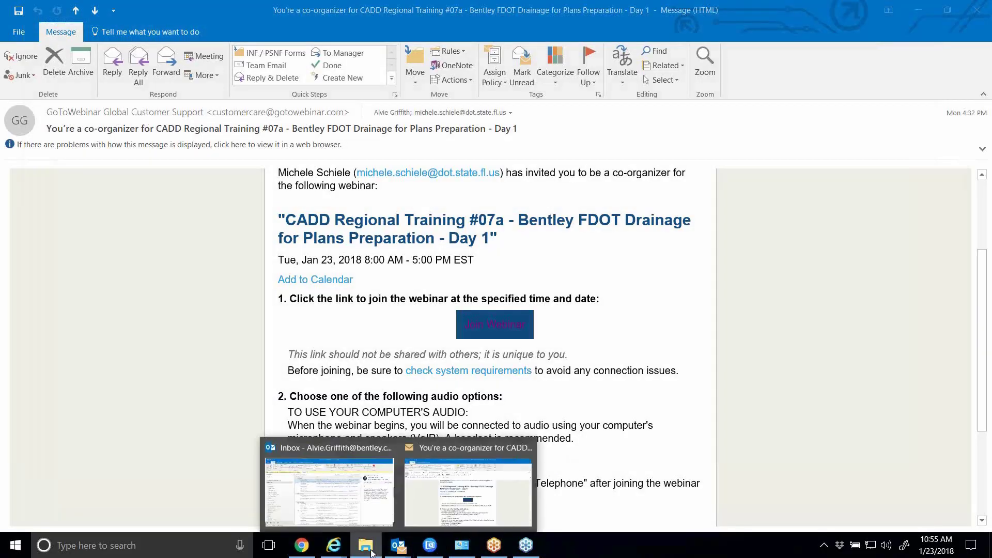
pyautogui.click(990, 547)
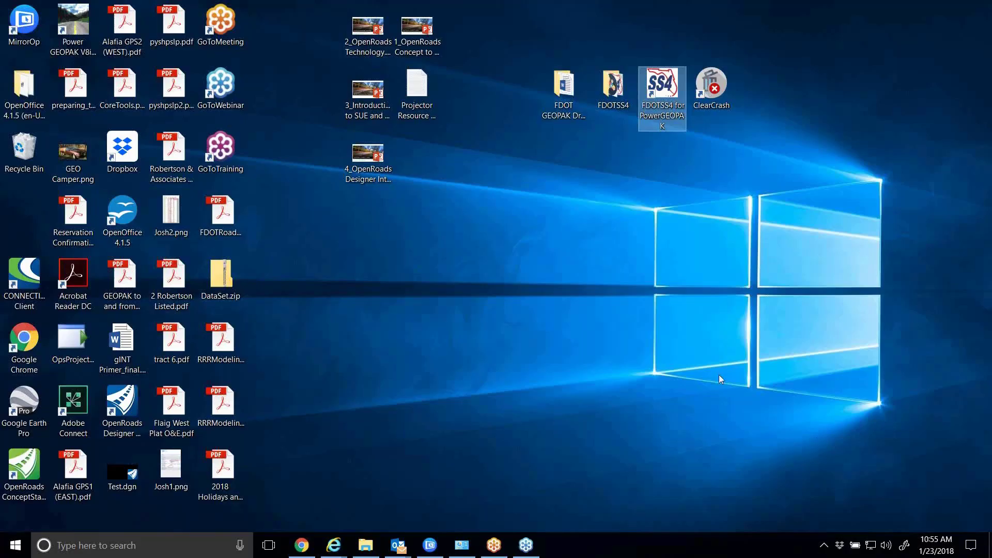
pyautogui.click(378, 542)
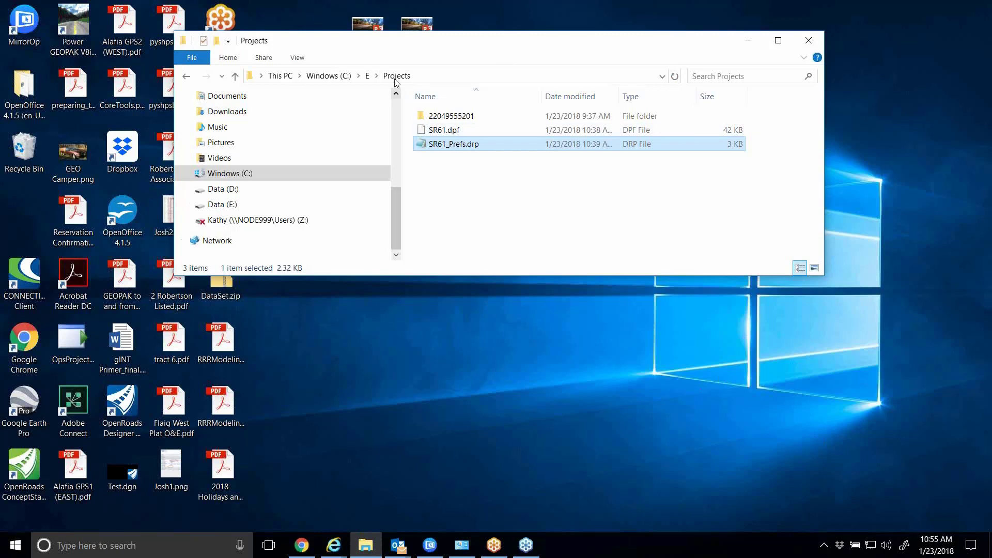
pyautogui.click(475, 120)
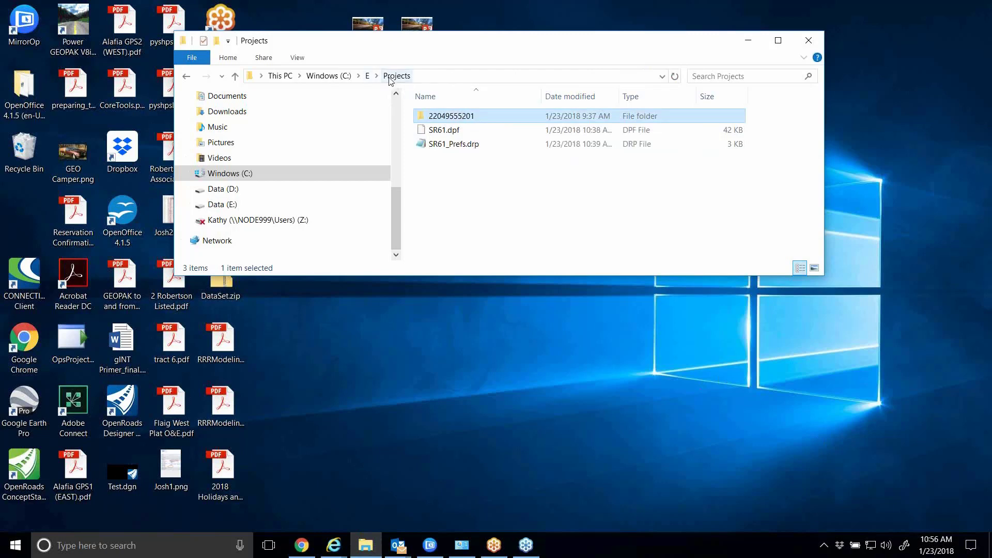
pyautogui.click(445, 132)
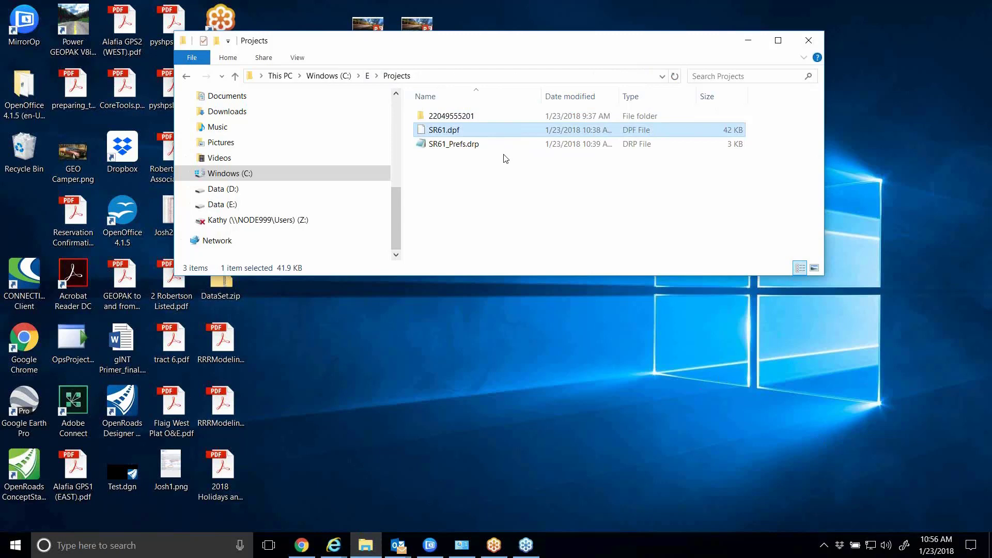
pyautogui.moveTo(619, 91); pyautogui.dragTo(655, 91)
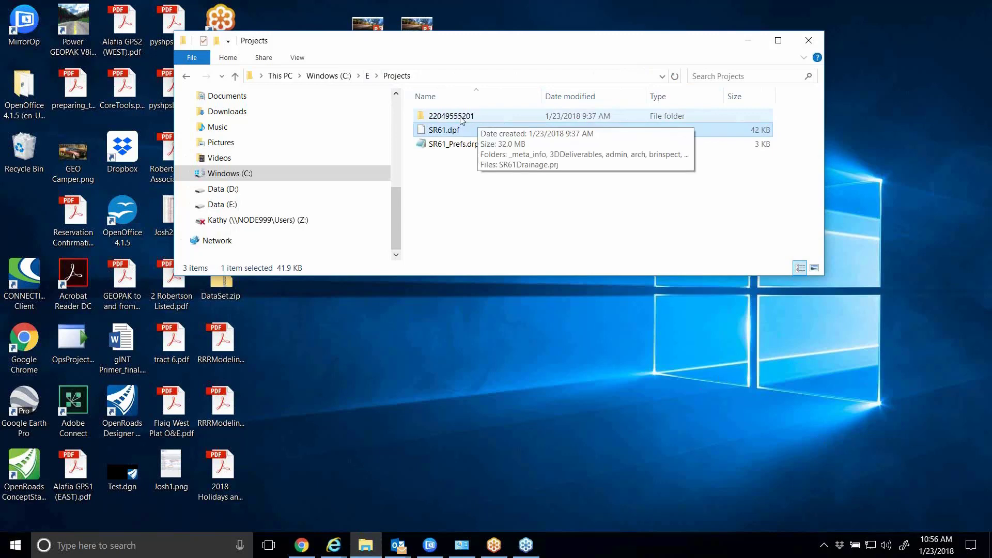
pyautogui.doubleClick(478, 120)
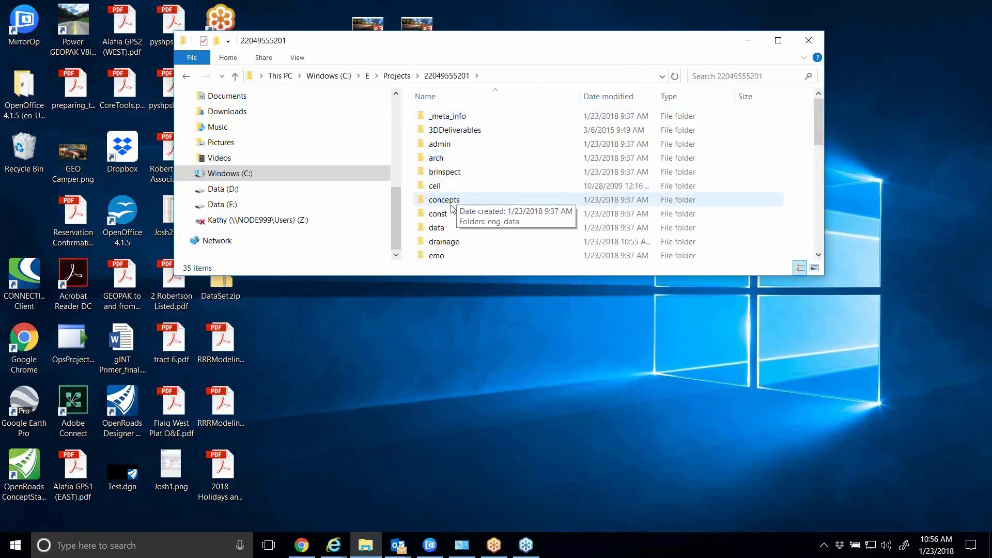
pyautogui.doubleClick(494, 241)
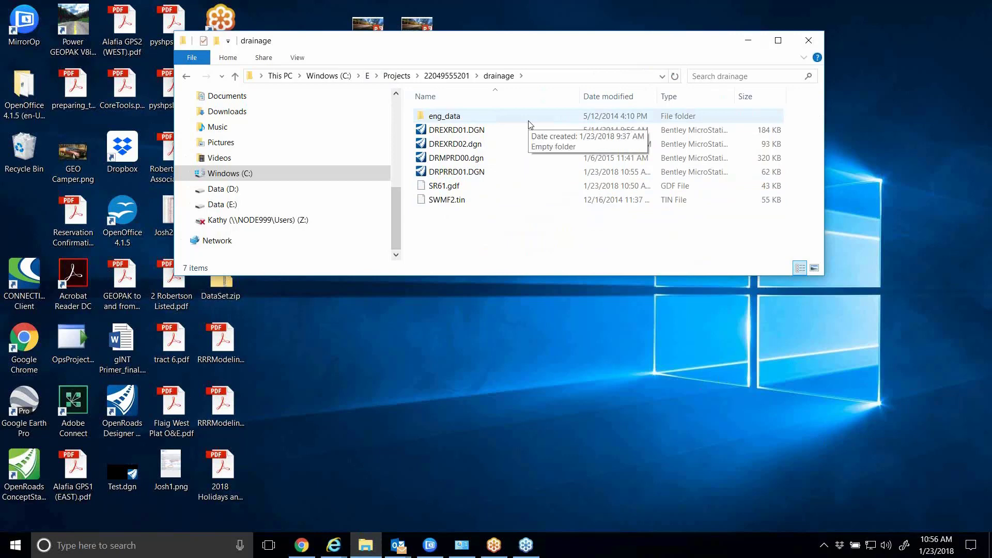
pyautogui.click(396, 76)
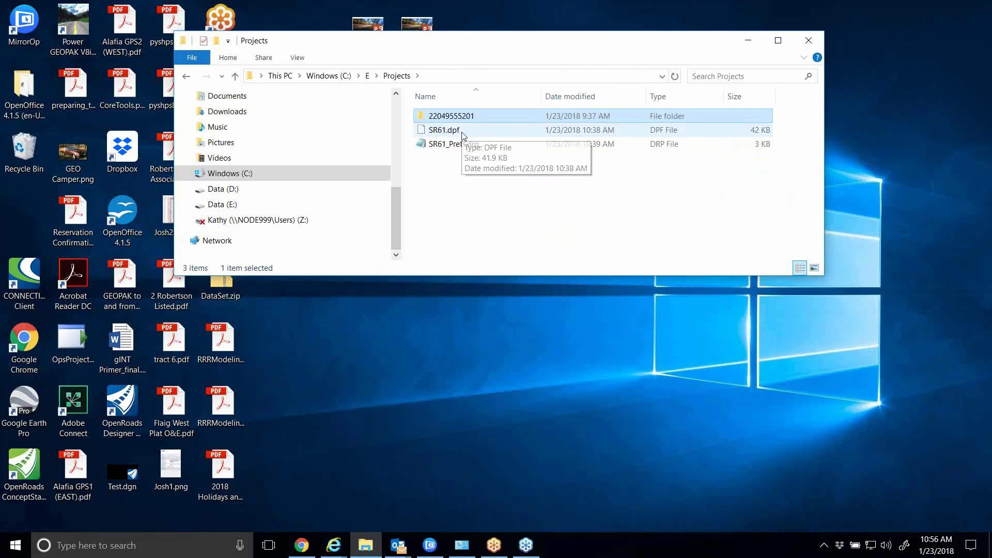
pyautogui.press('Delete')
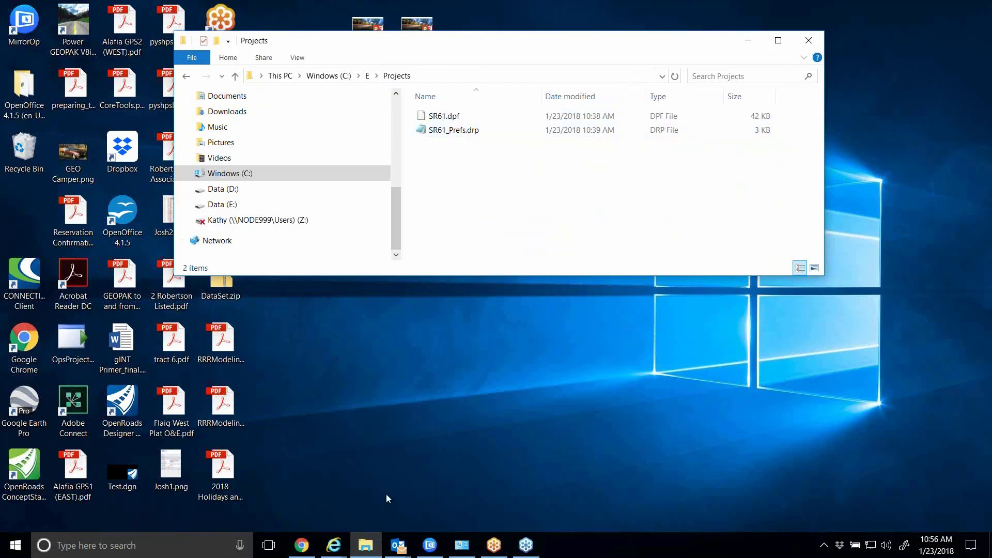
pyautogui.moveTo(504, 46); pyautogui.dragTo(519, 289)
pyautogui.doubleClick(538, 116)
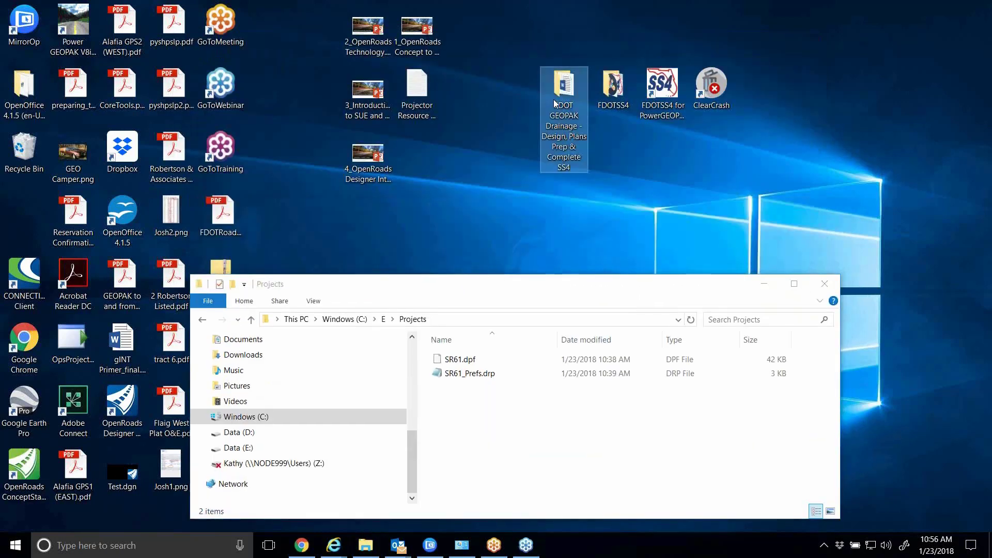
pyautogui.doubleClick(481, 101)
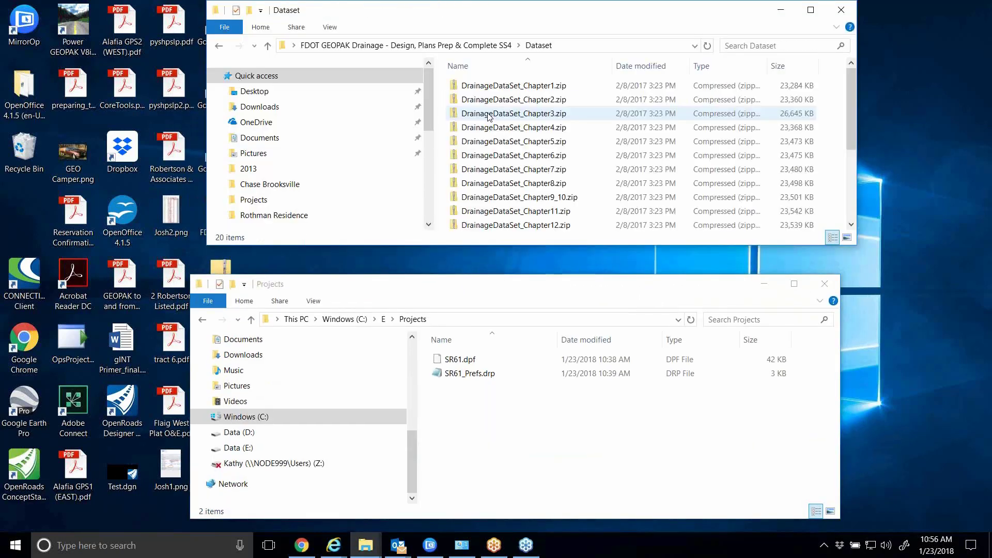
pyautogui.doubleClick(521, 129)
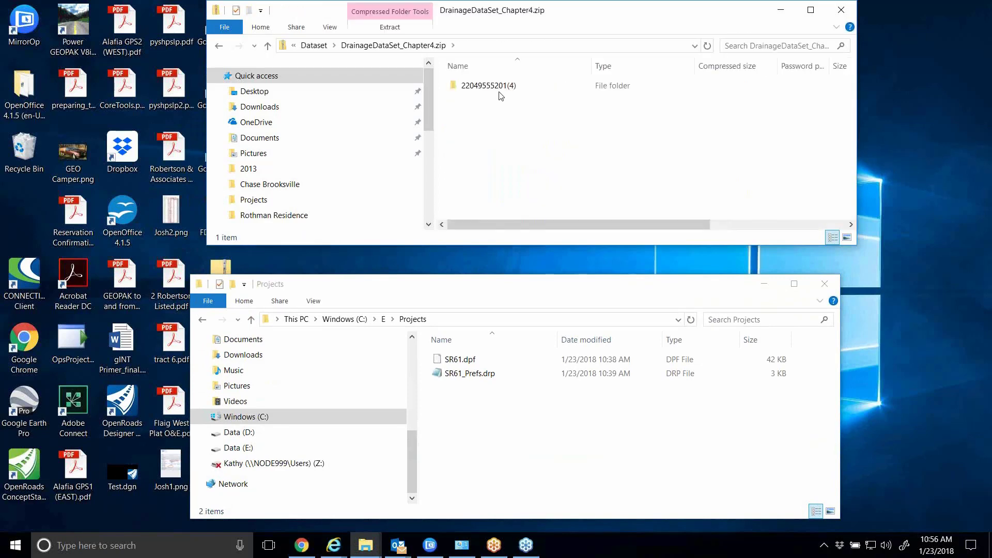
pyautogui.doubleClick(502, 86)
pyautogui.press('BackSpace')
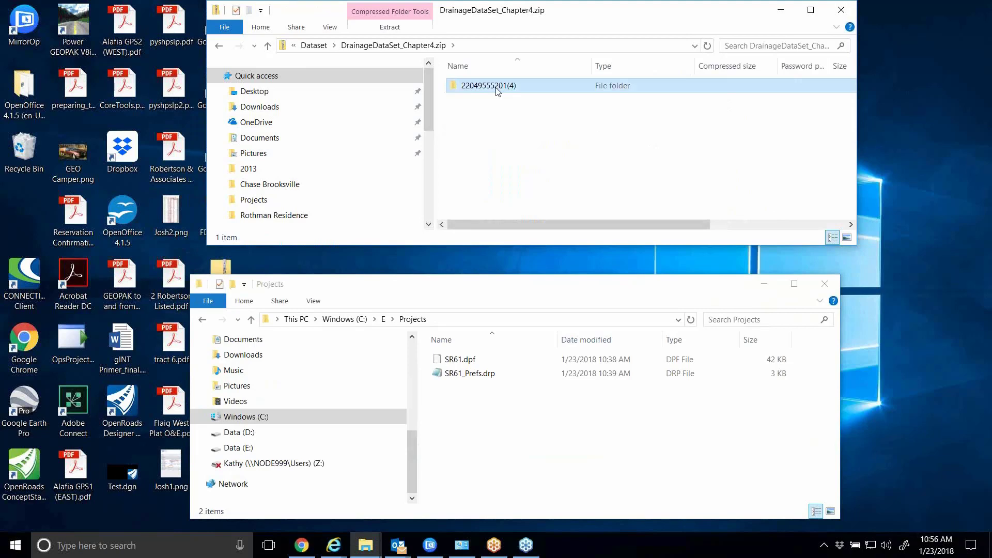
pyautogui.doubleClick(497, 88)
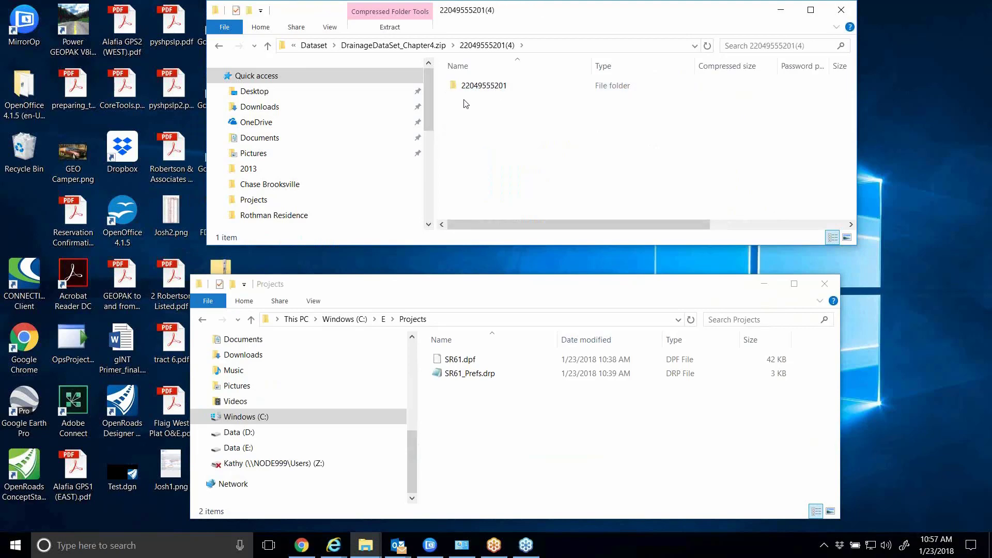
pyautogui.moveTo(468, 87); pyautogui.dragTo(500, 455)
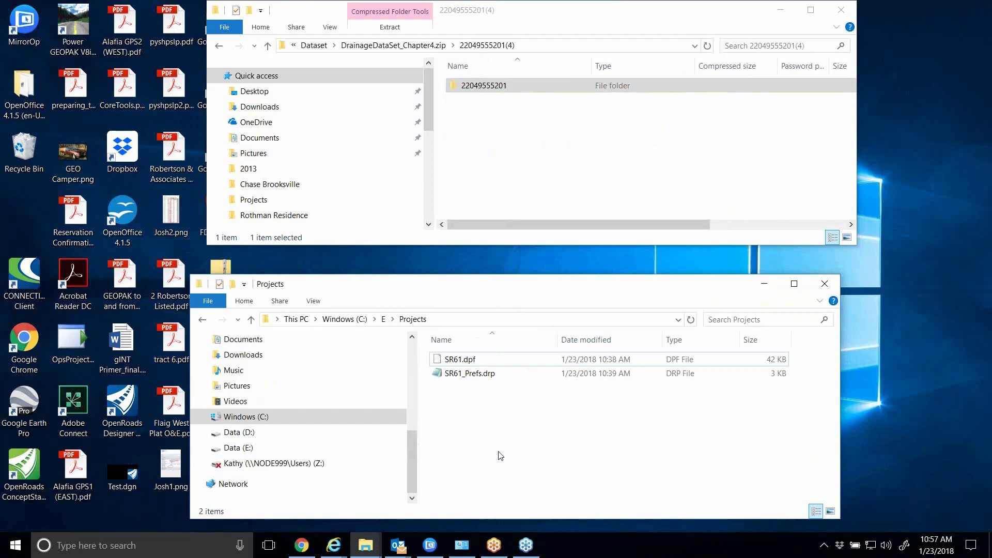
pyautogui.hotkey('ctrl', 'v')
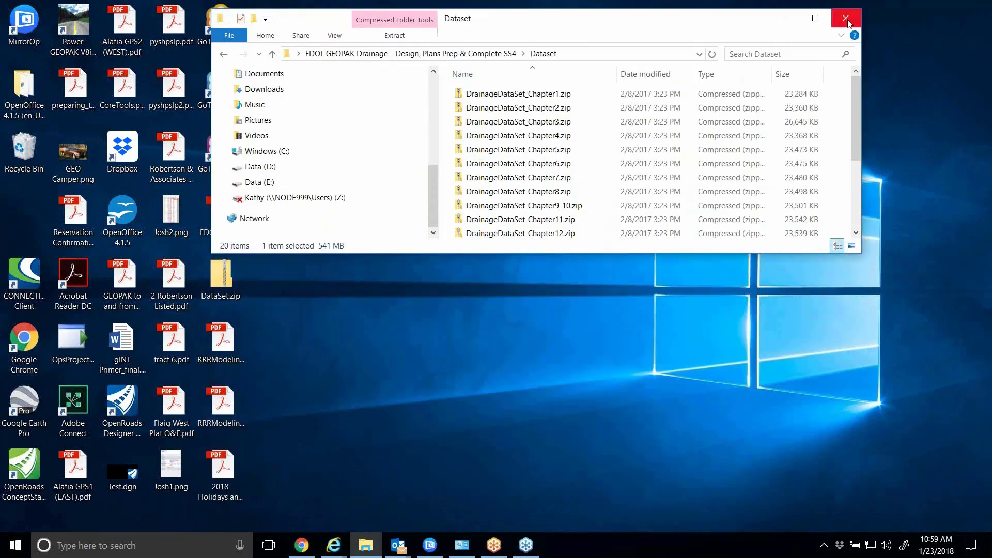
pyautogui.click(846, 19)
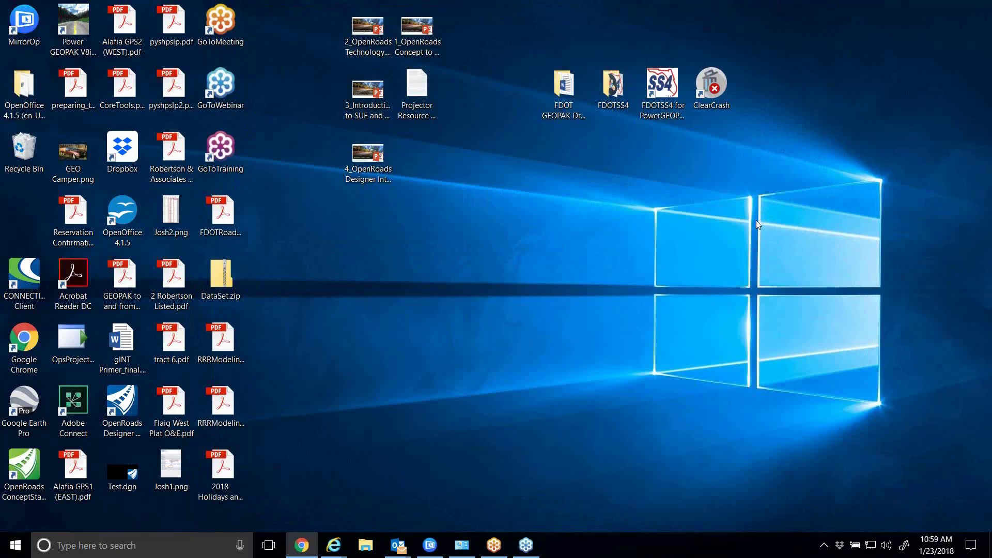
# Launch FDOTSS4 for Power GEOPAK, skip the ProjectWise login and open DRPRRD01.DGN from the project's drainage folder in a maximized view
pyautogui.doubleClick(671, 92)
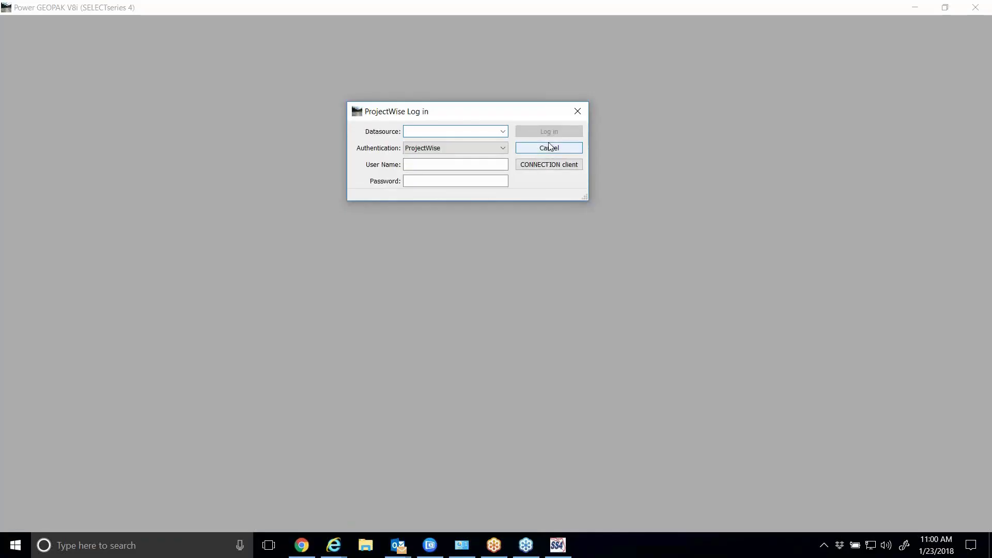
pyautogui.click(545, 147)
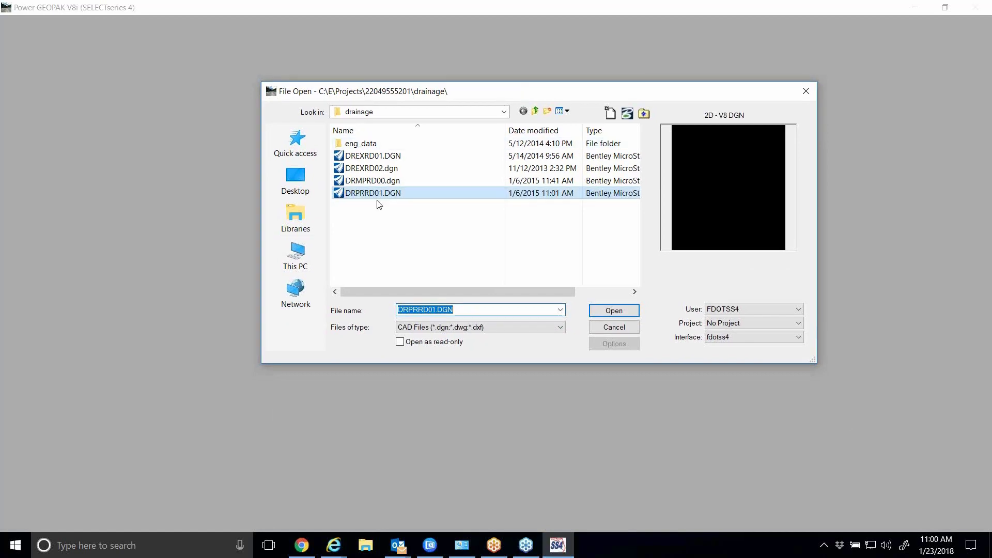
pyautogui.click(606, 314)
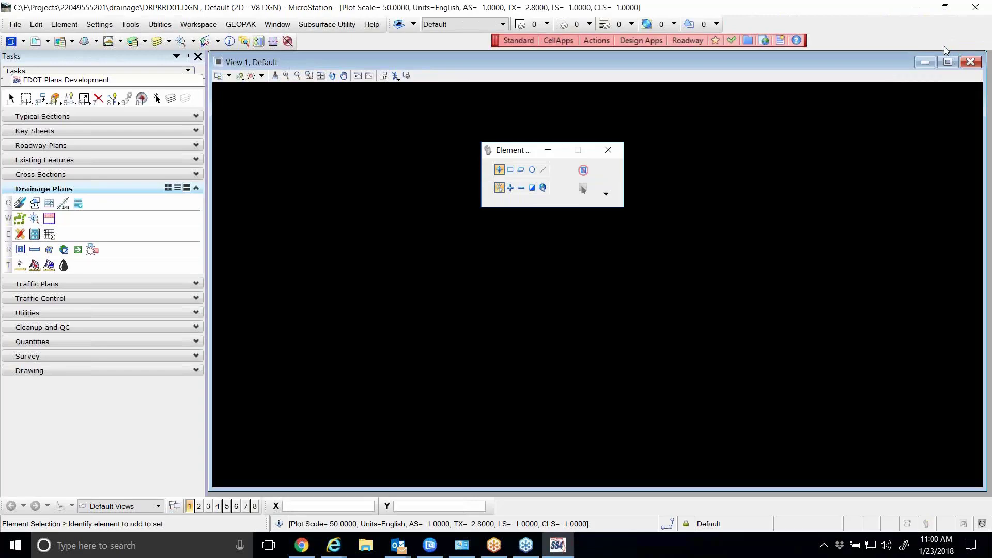
pyautogui.click(947, 62)
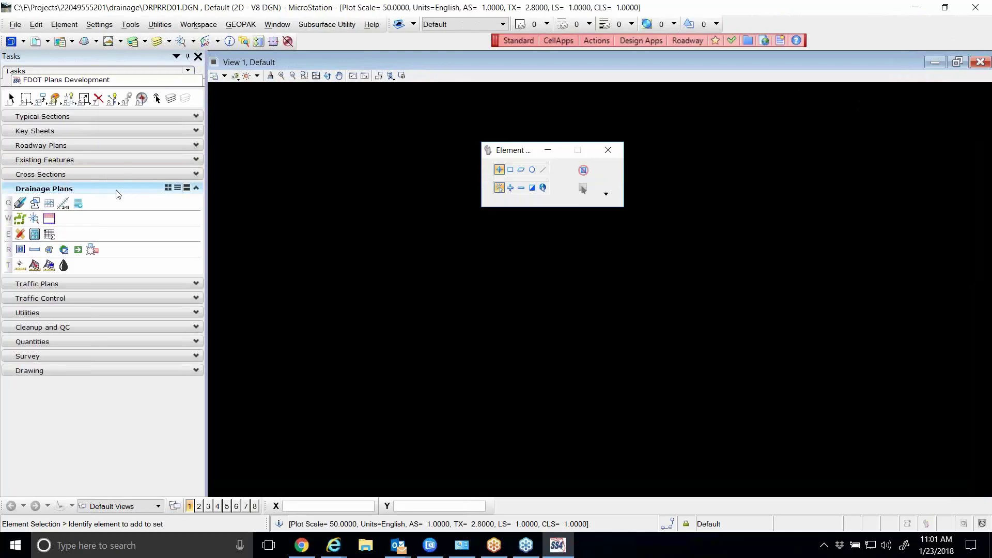
# Start GEOPAK Drainage and open the SR61.gdf project, acknowledging the criteria directory message
pyautogui.click(20, 204)
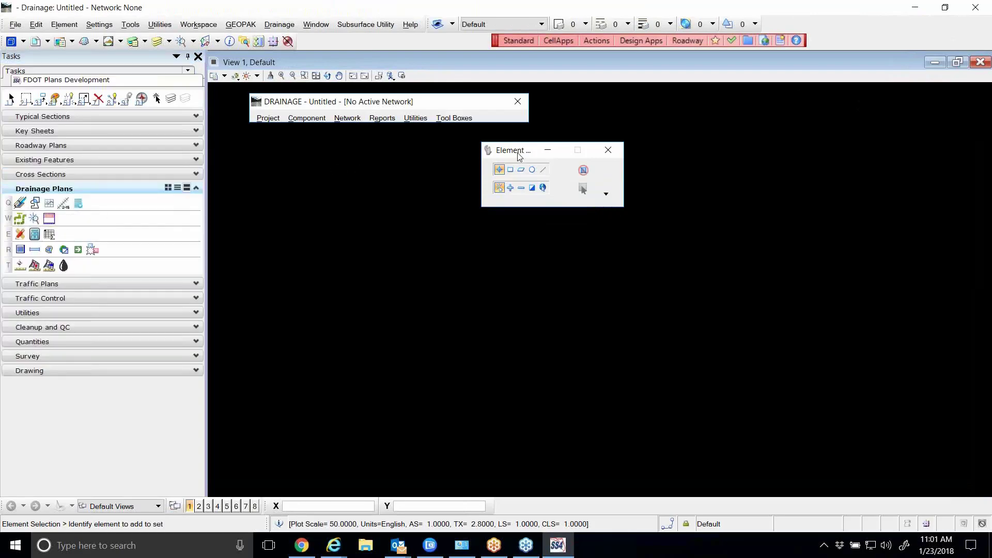
pyautogui.moveTo(519, 155); pyautogui.dragTo(599, 128)
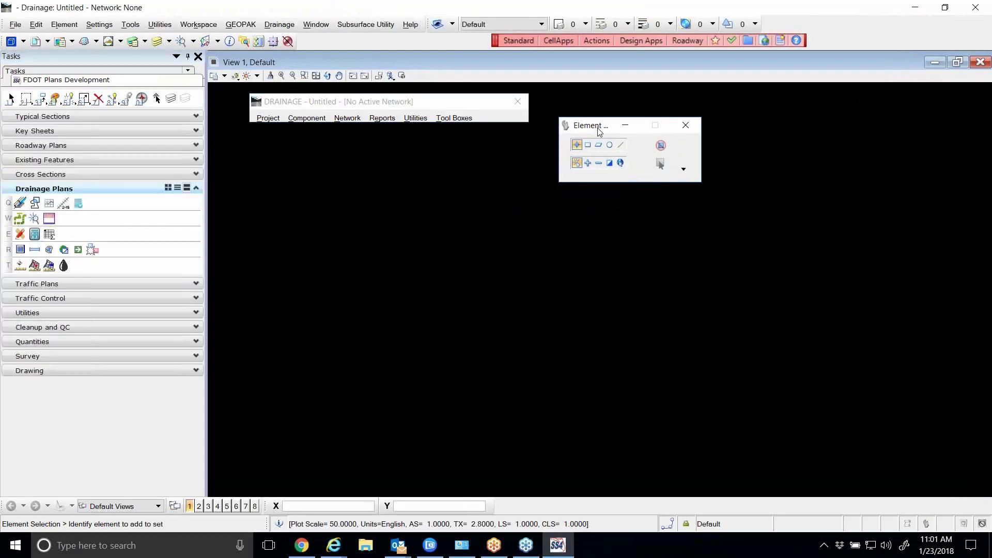
pyautogui.click(269, 119)
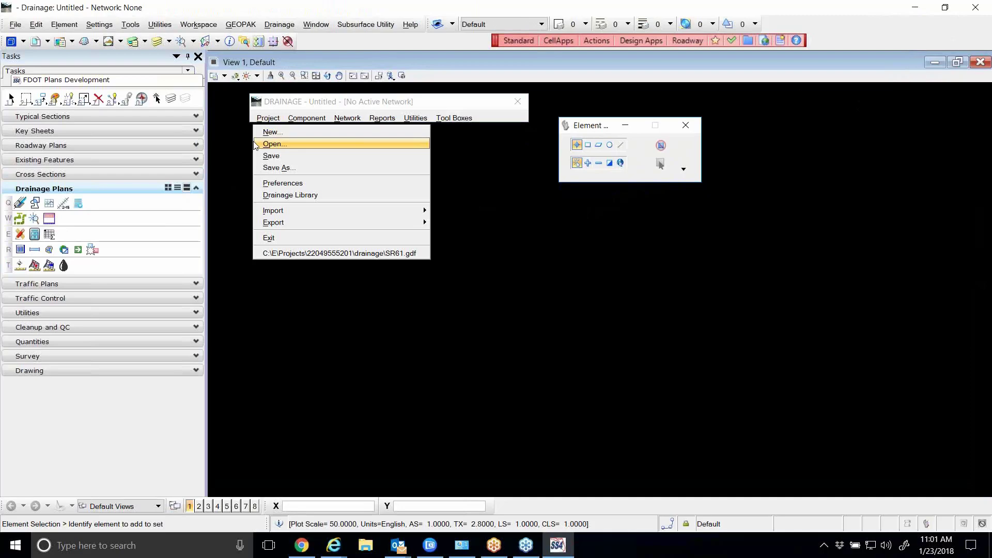
pyautogui.click(420, 253)
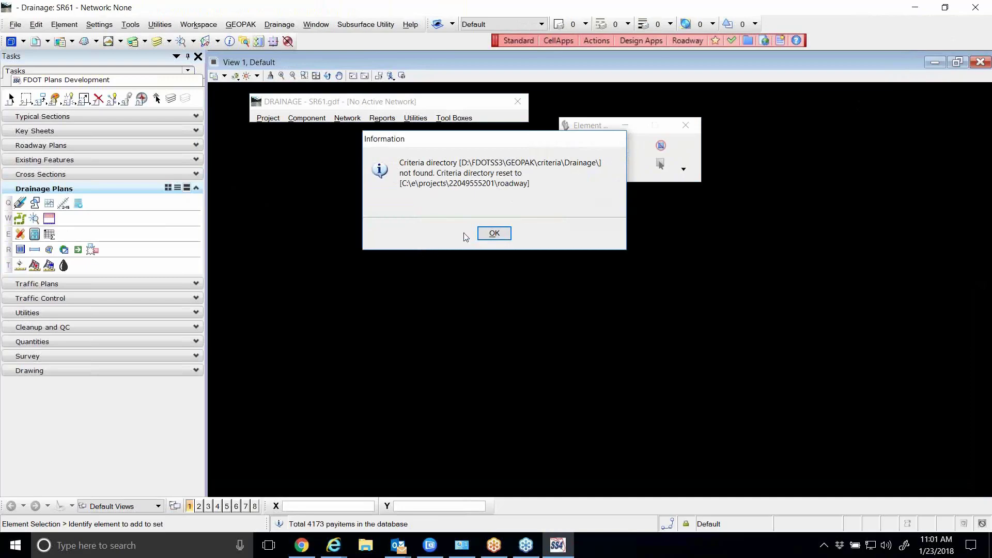
pyautogui.click(488, 234)
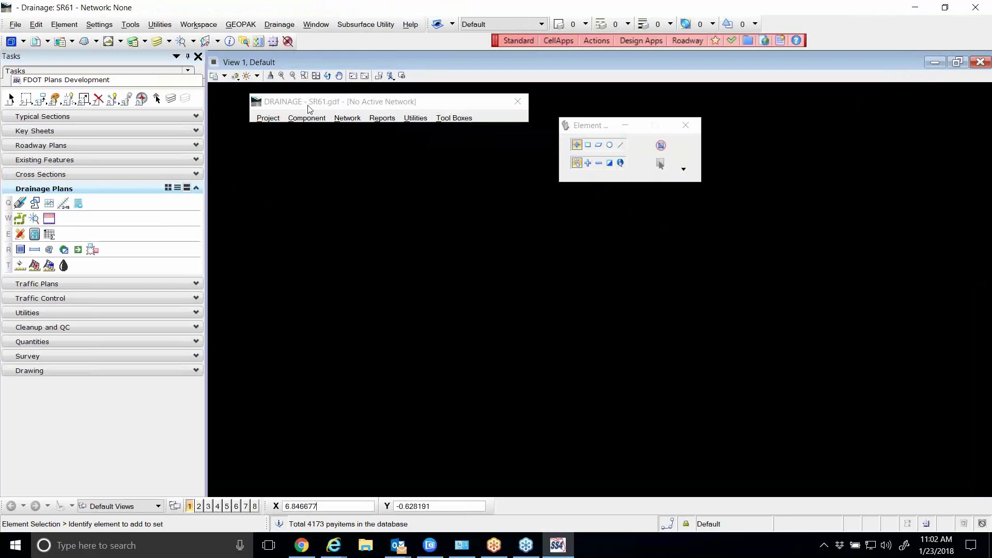
# Load the SR61.dpf preference file from C:\E\Projects into the drainage project's preferences
pyautogui.click(269, 119)
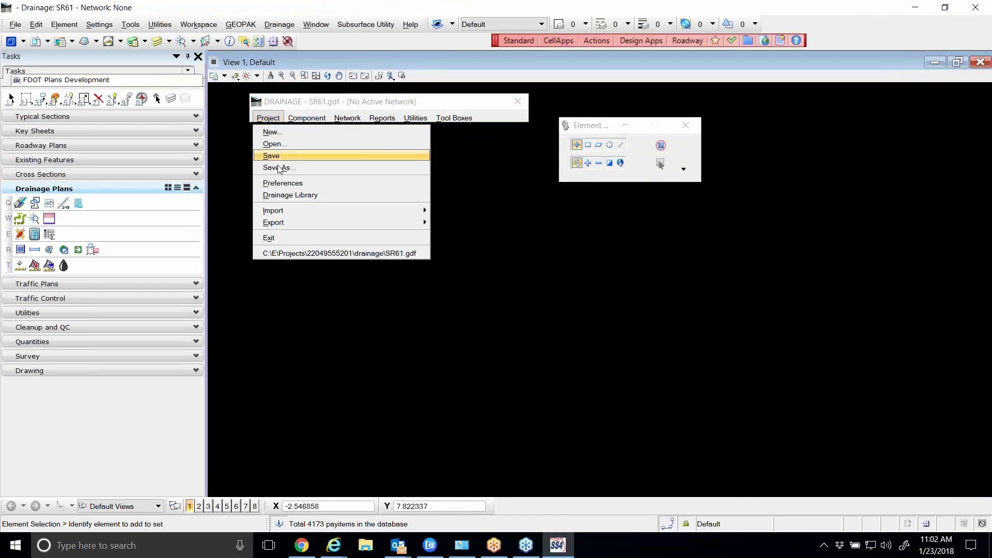
pyautogui.click(285, 184)
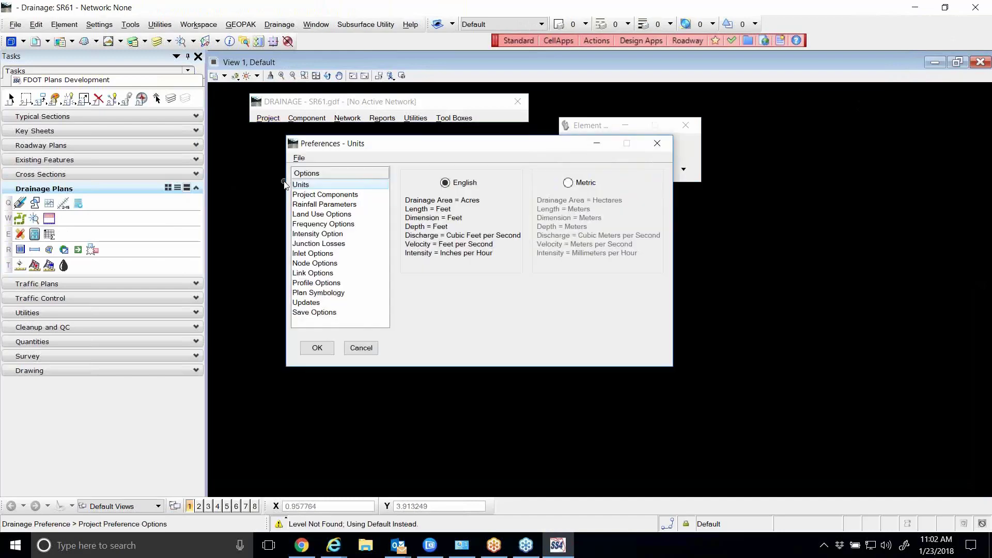
pyautogui.moveTo(334, 147); pyautogui.dragTo(300, 143)
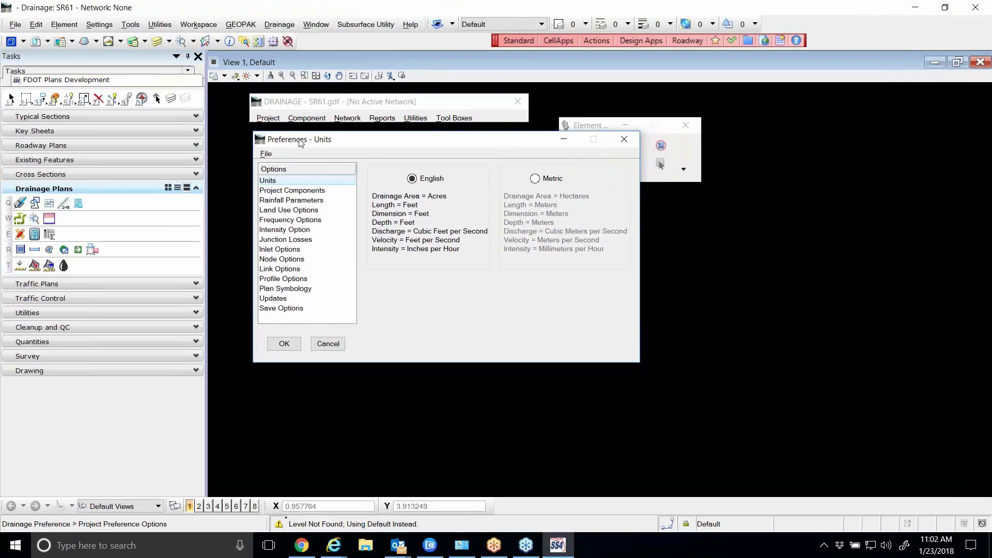
pyautogui.click(266, 154)
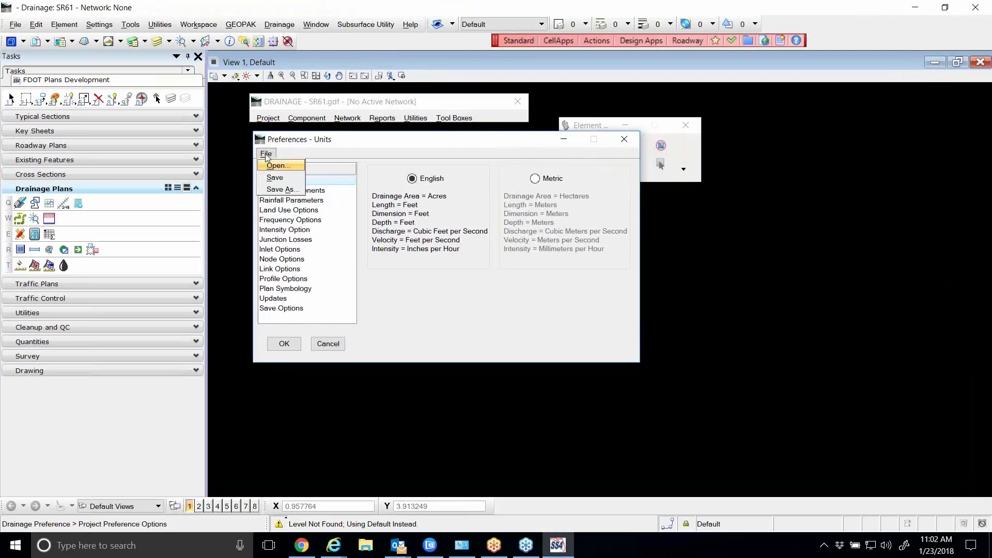
pyautogui.click(274, 166)
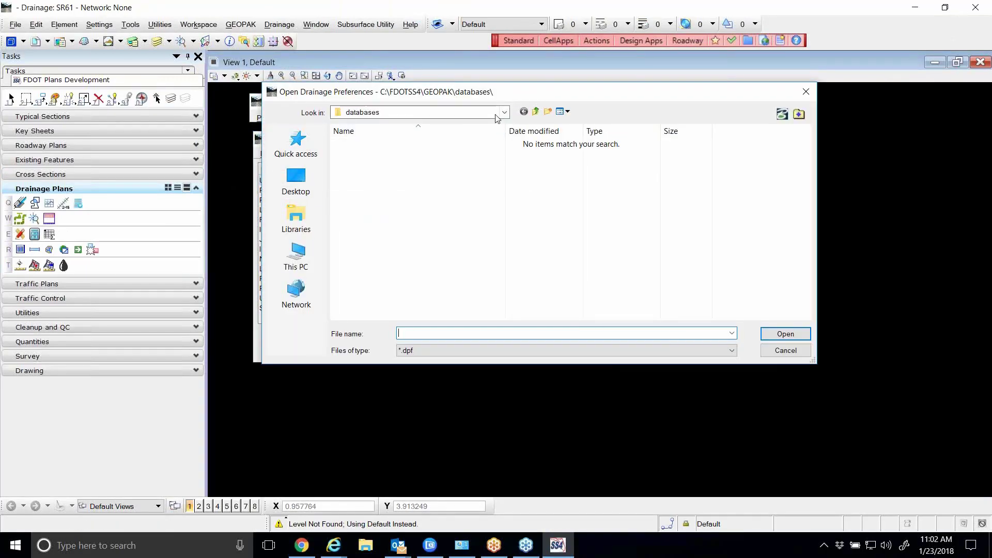
pyautogui.click(503, 114)
pyautogui.click(505, 113)
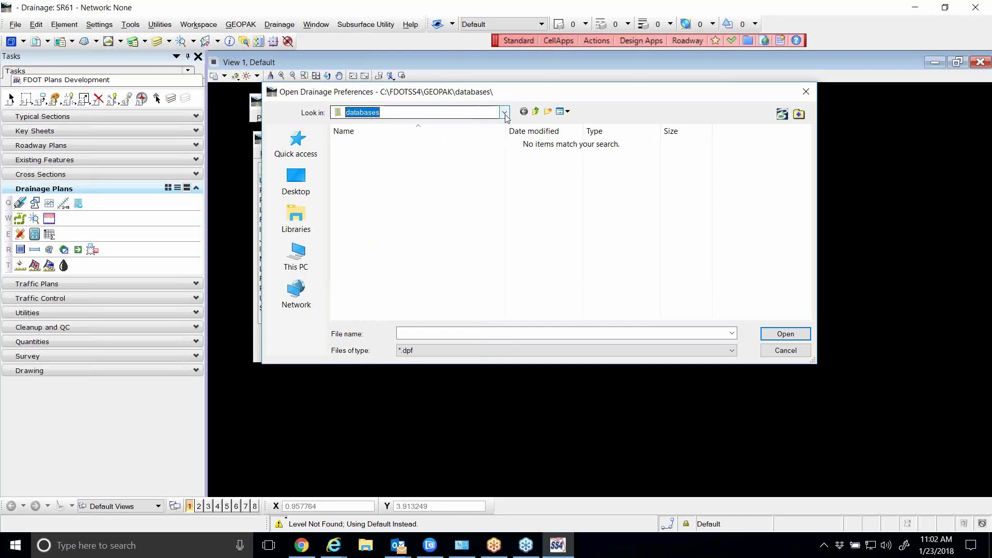
pyautogui.click(504, 114)
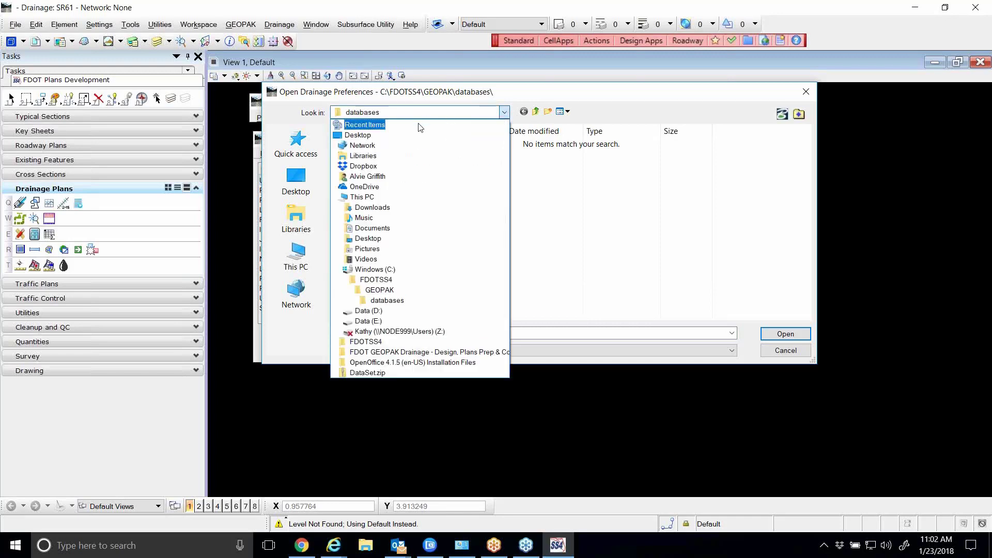
pyautogui.click(374, 269)
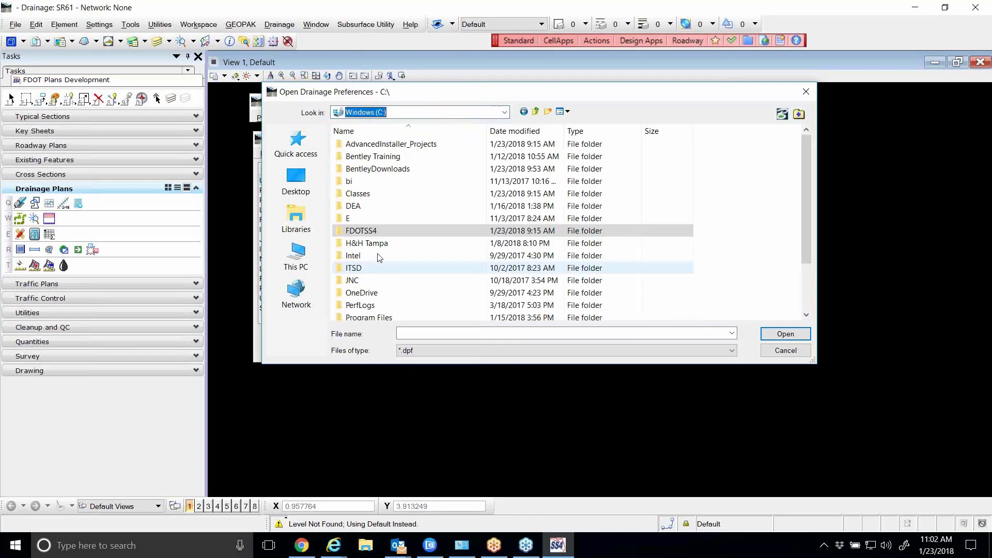
pyautogui.doubleClick(350, 218)
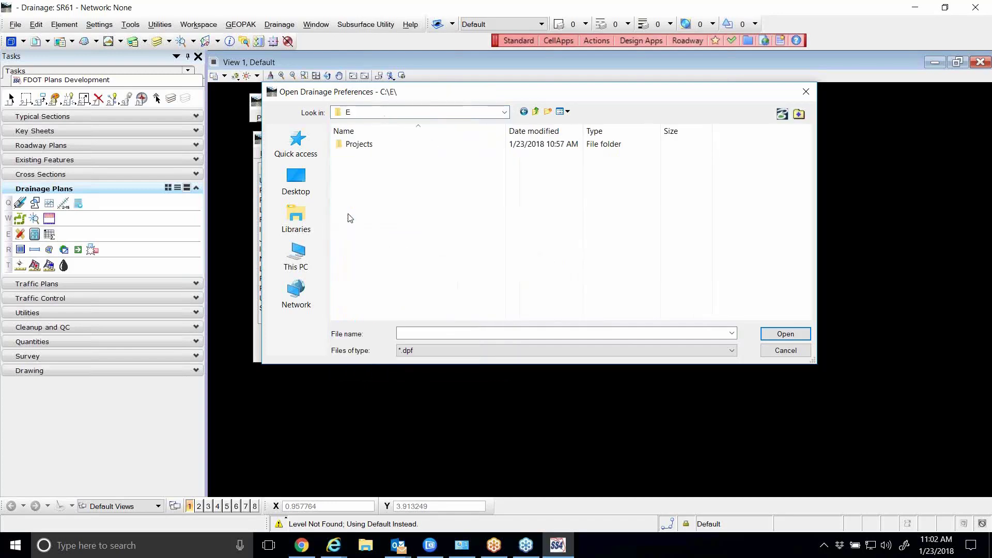
pyautogui.doubleClick(365, 145)
pyautogui.click(368, 156)
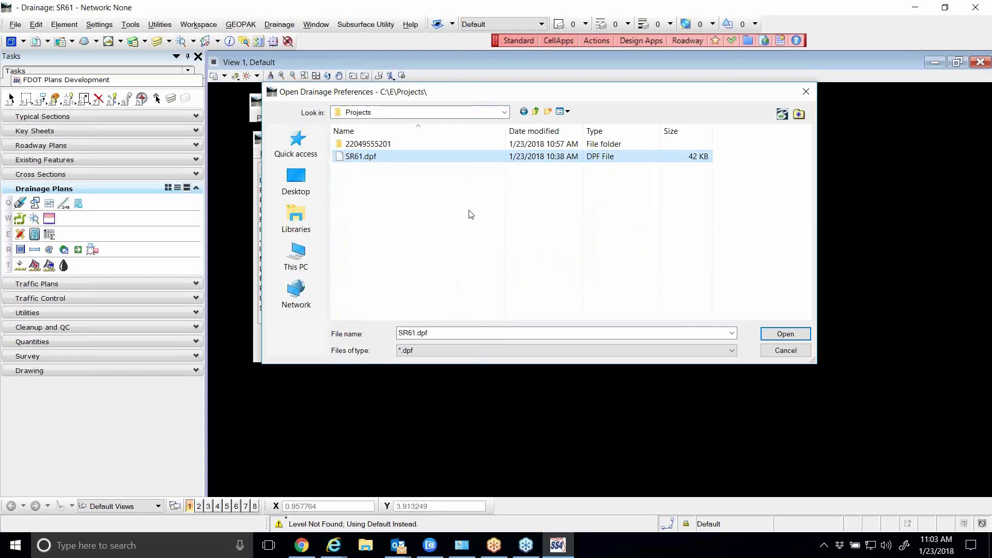
pyautogui.click(785, 333)
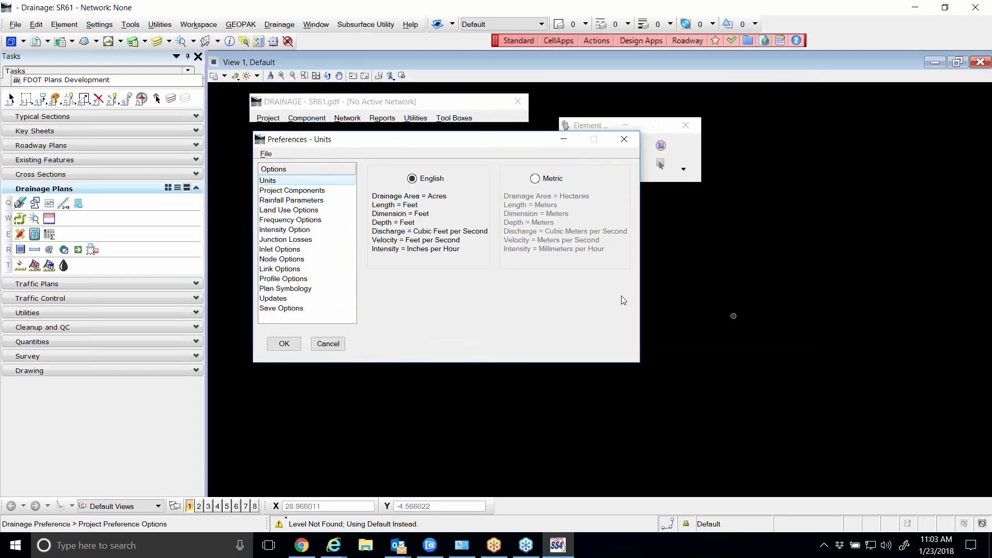
# Review the file and directory paths in the Project Components preferences
pyautogui.click(298, 191)
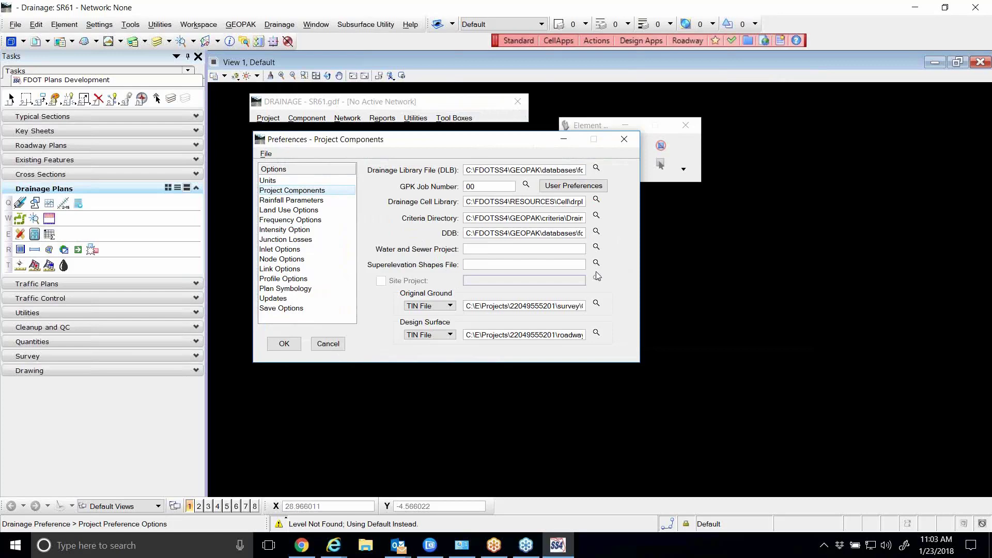
pyautogui.moveTo(471, 147); pyautogui.dragTo(478, 151)
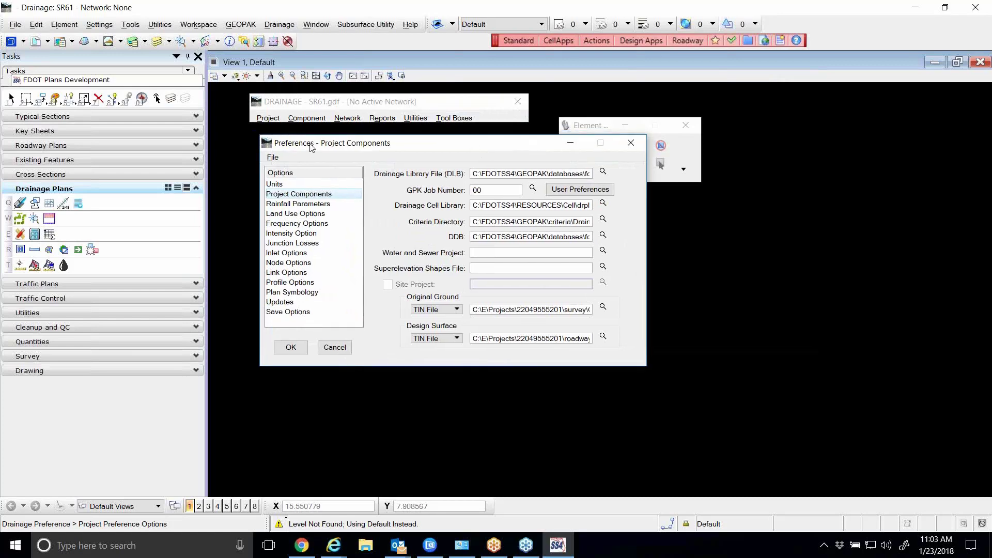
pyautogui.moveTo(311, 147); pyautogui.dragTo(303, 143)
# Browse to C:\E\Projects again and reopen SR61.dpf as the drainage preference file
pyautogui.click(264, 153)
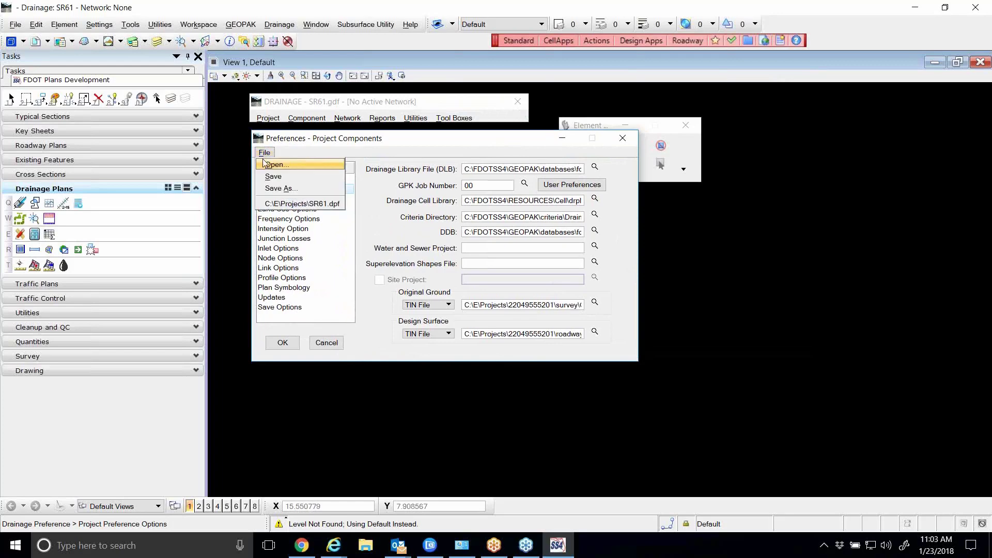
pyautogui.click(269, 164)
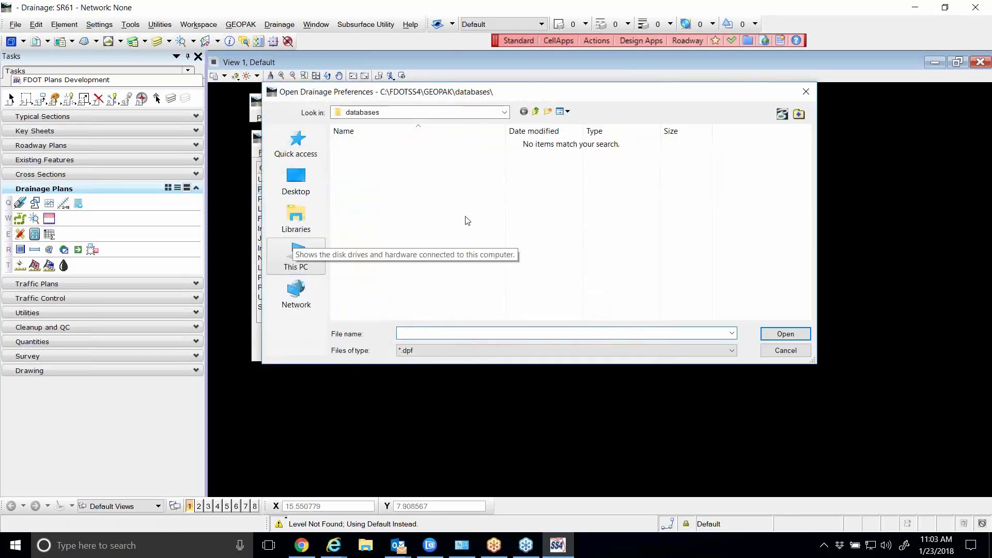
pyautogui.click(504, 112)
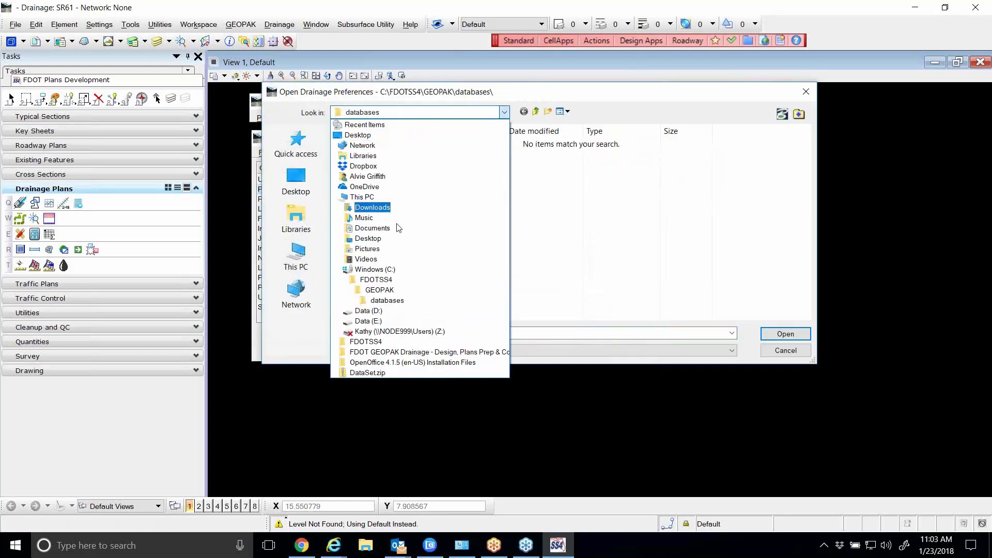
pyautogui.click(390, 273)
pyautogui.doubleClick(364, 218)
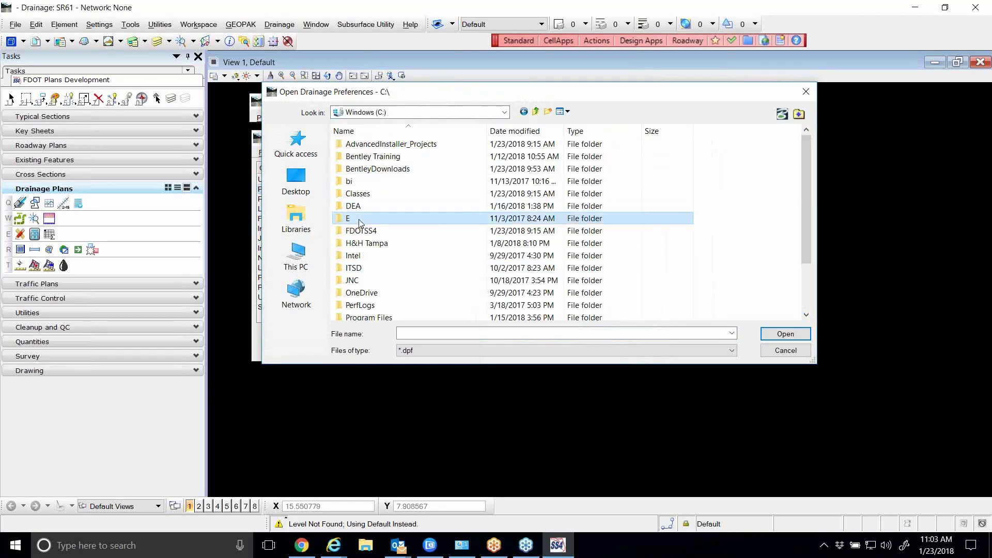
pyautogui.doubleClick(364, 144)
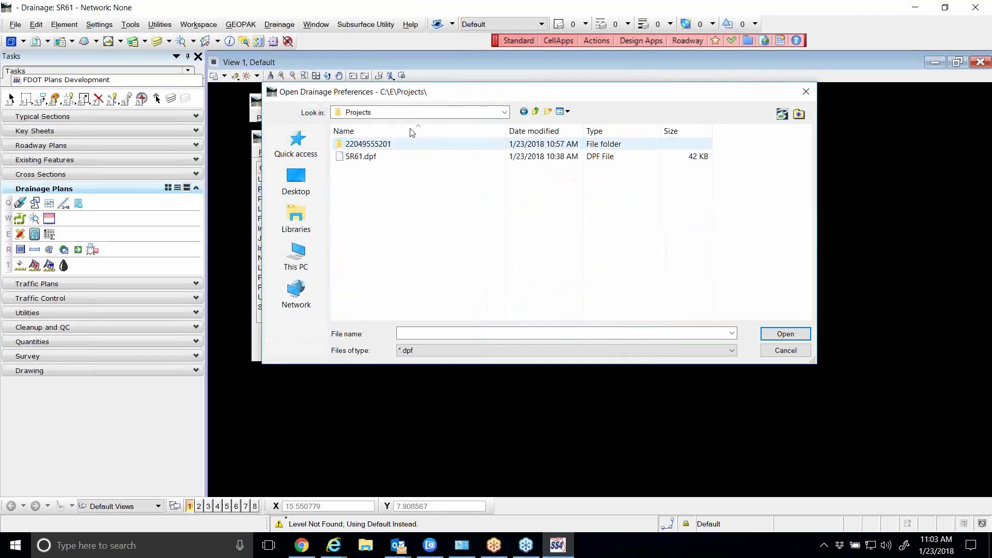
pyautogui.click(379, 158)
pyautogui.doubleClick(379, 157)
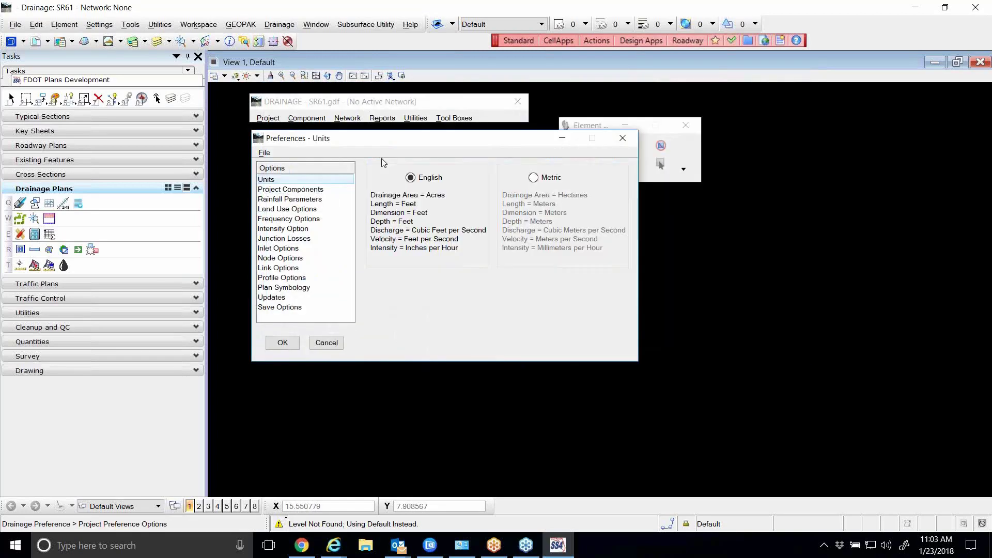
# Reload SR61.dpf from the recent preference files and accept the preferences, storing the changes in the project
pyautogui.click(264, 152)
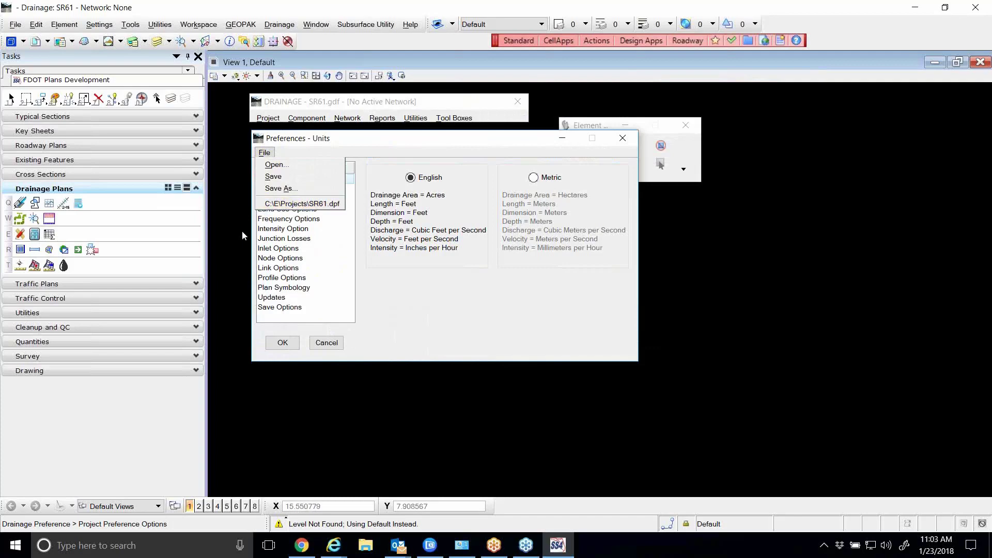
pyautogui.click(293, 205)
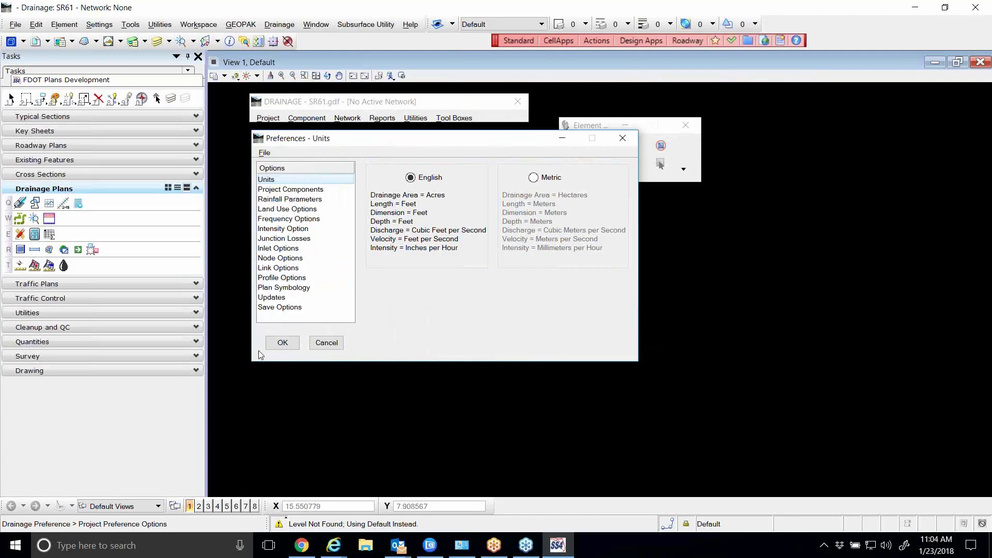
pyautogui.click(286, 342)
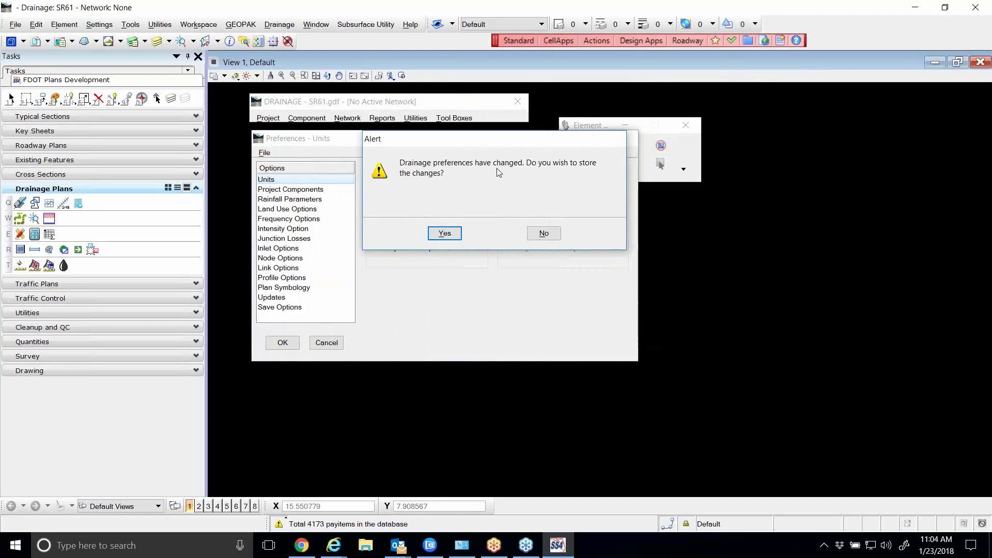
pyautogui.click(446, 234)
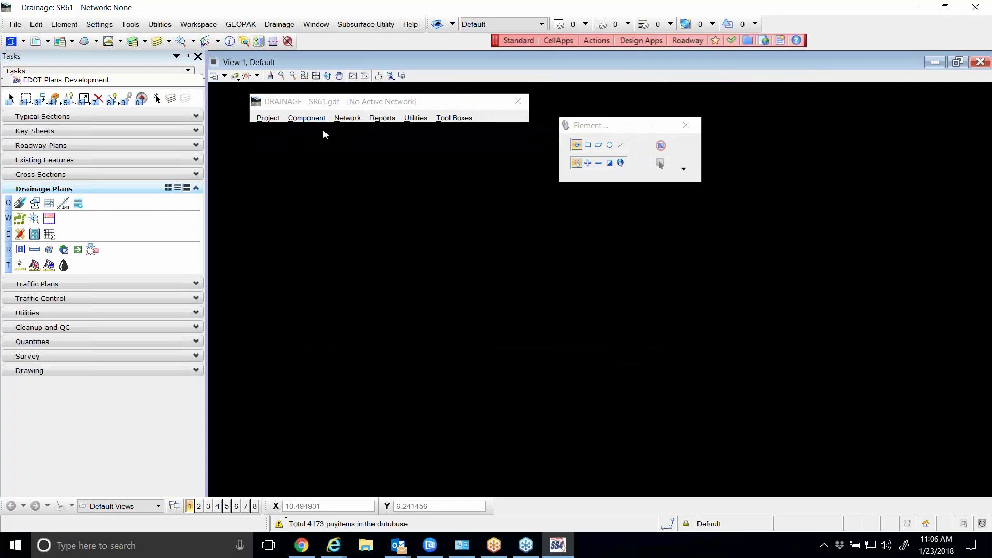
# Move the Drainage window aside and fit View 1 to the contents of all files
pyautogui.moveTo(332, 100); pyautogui.dragTo(315, 92)
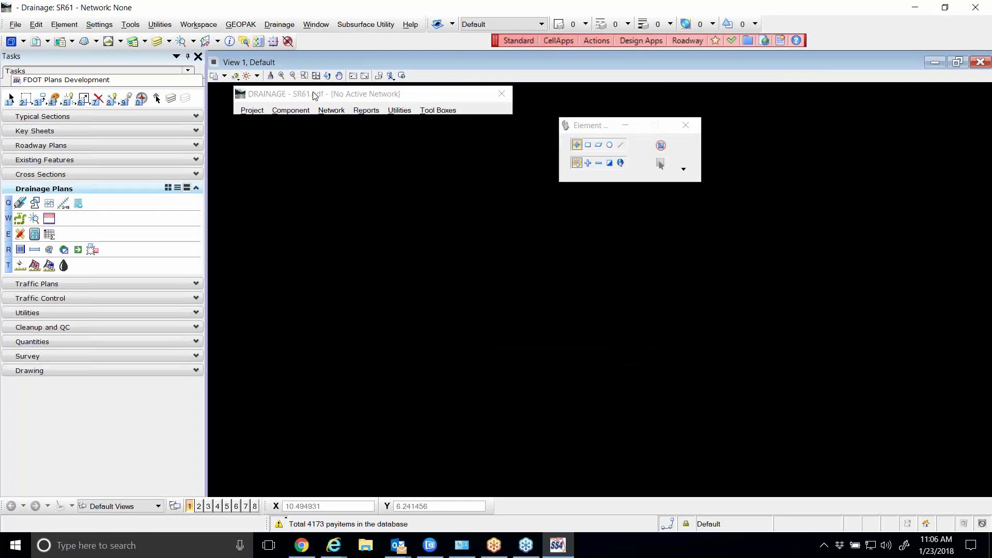
pyautogui.click(316, 75)
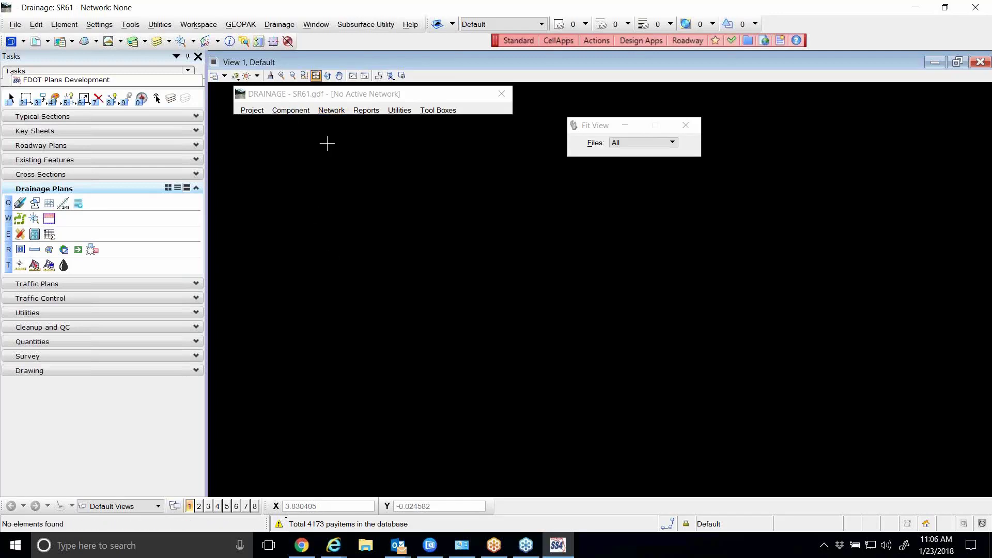
pyautogui.click(316, 76)
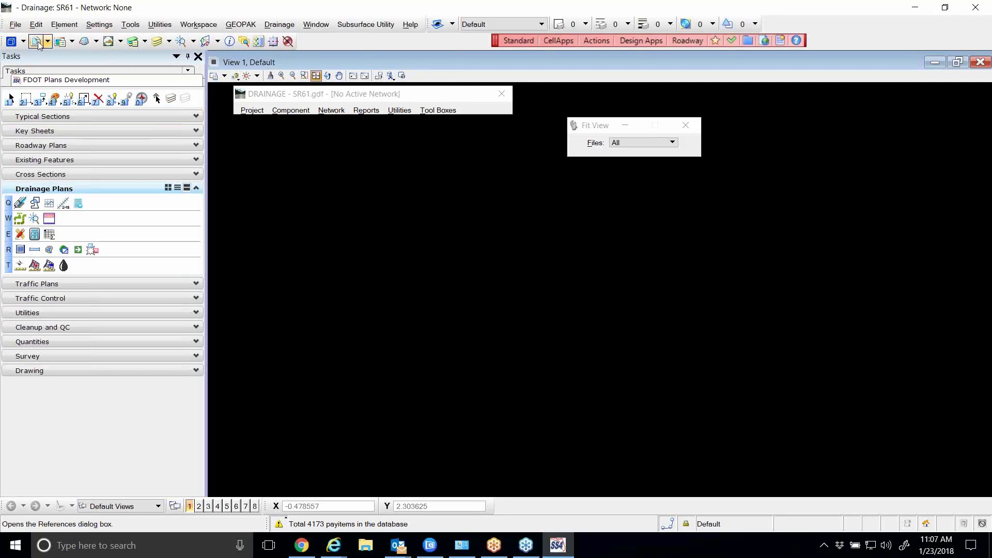
pyautogui.click(110, 40)
pyautogui.moveTo(208, 110); pyautogui.dragTo(406, 152)
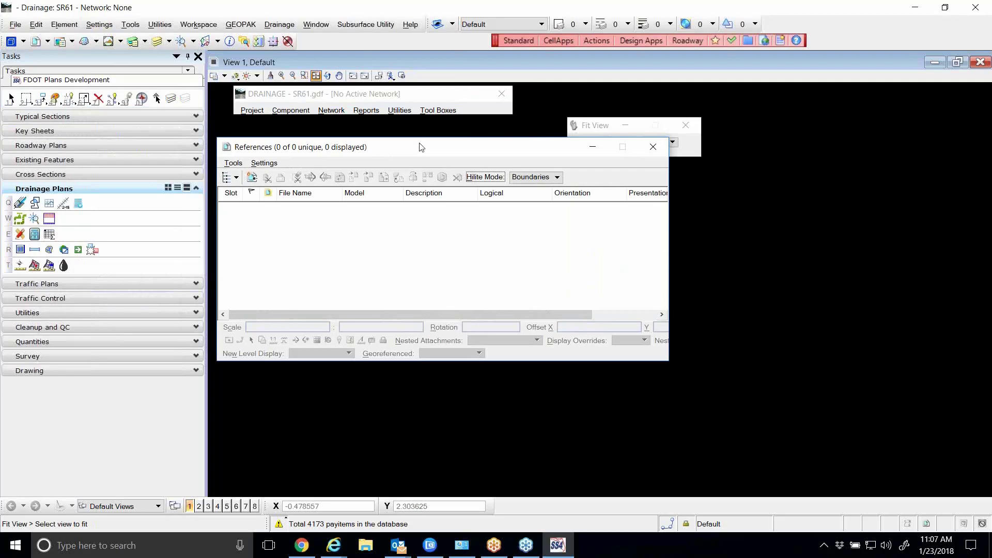
pyautogui.click(233, 163)
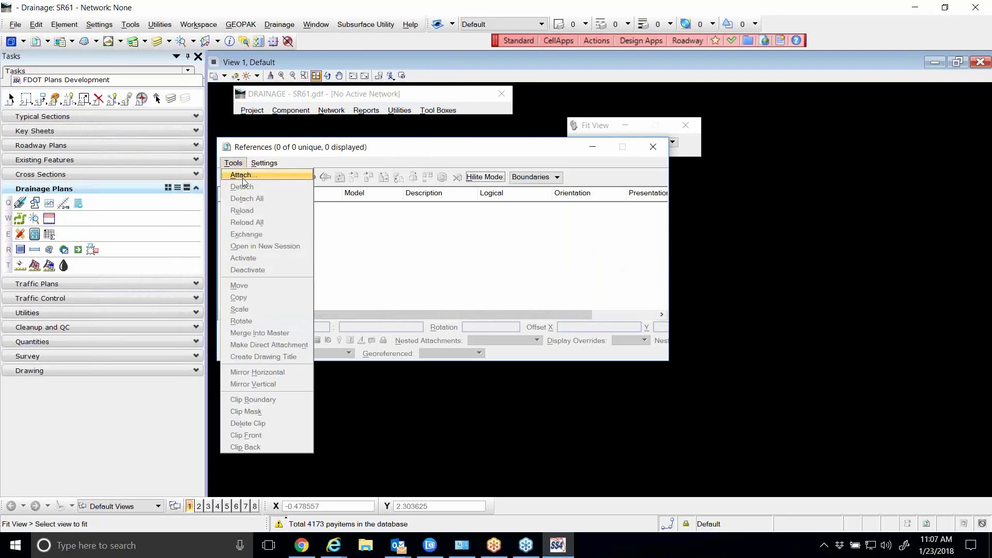
pyautogui.click(243, 177)
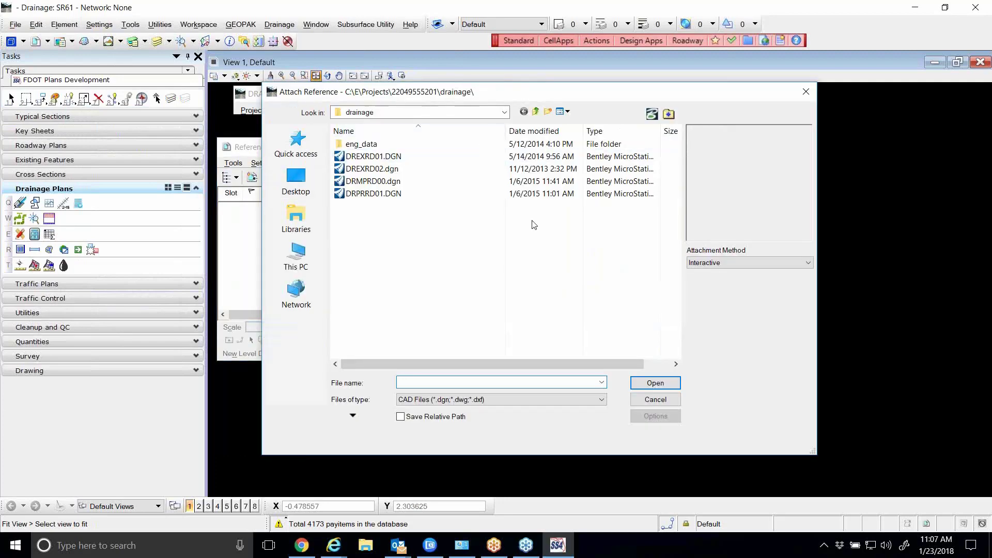
pyautogui.click(643, 399)
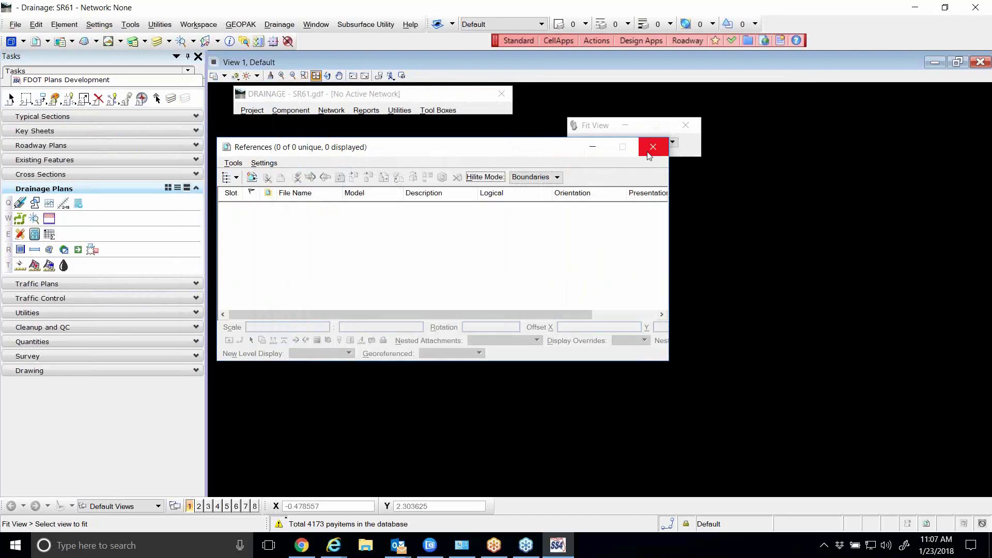
pyautogui.click(649, 153)
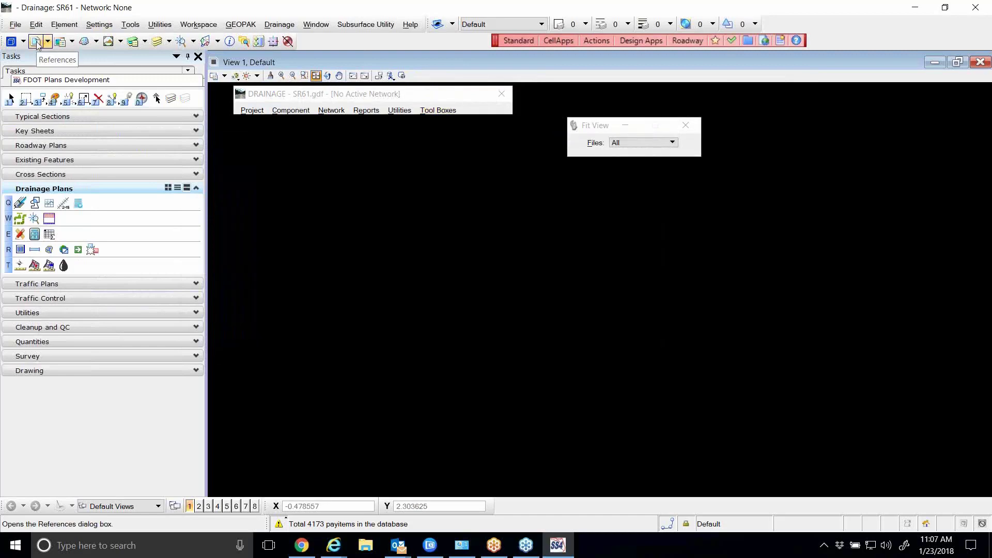
pyautogui.click(15, 26)
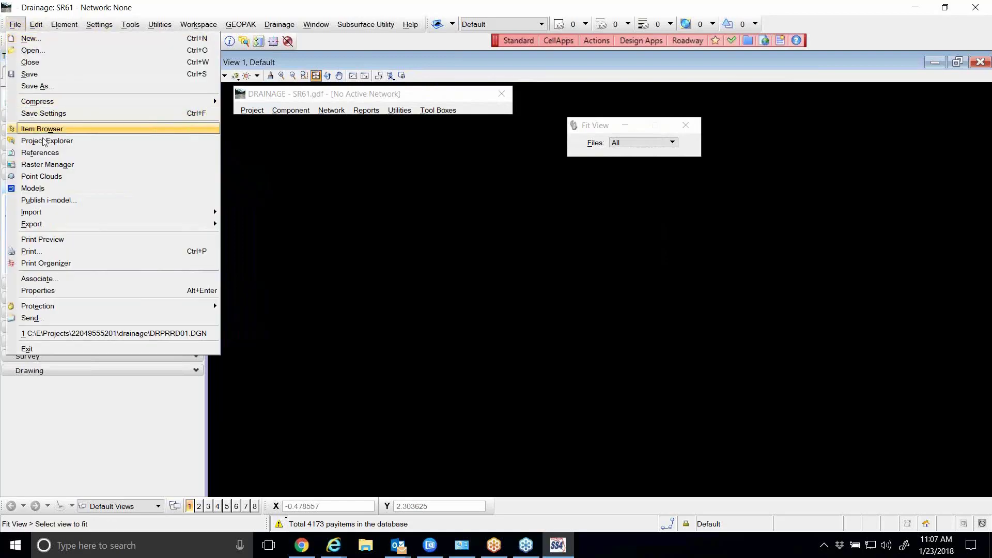
pyautogui.click(268, 3)
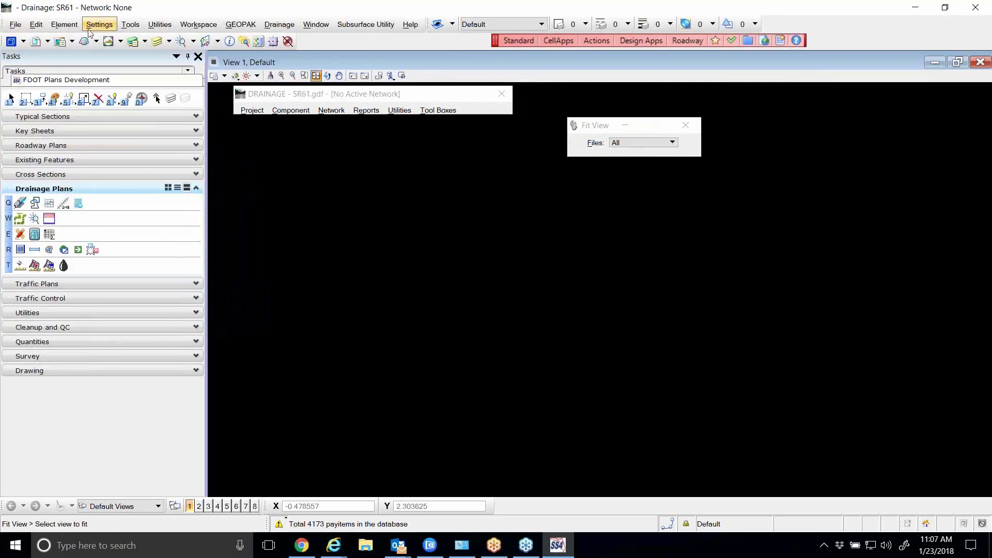
# Attach DREXRD01.DGN and DRMPRD00.dgn from the drainage folder as references with Coincident - World orientation
pyautogui.click(38, 44)
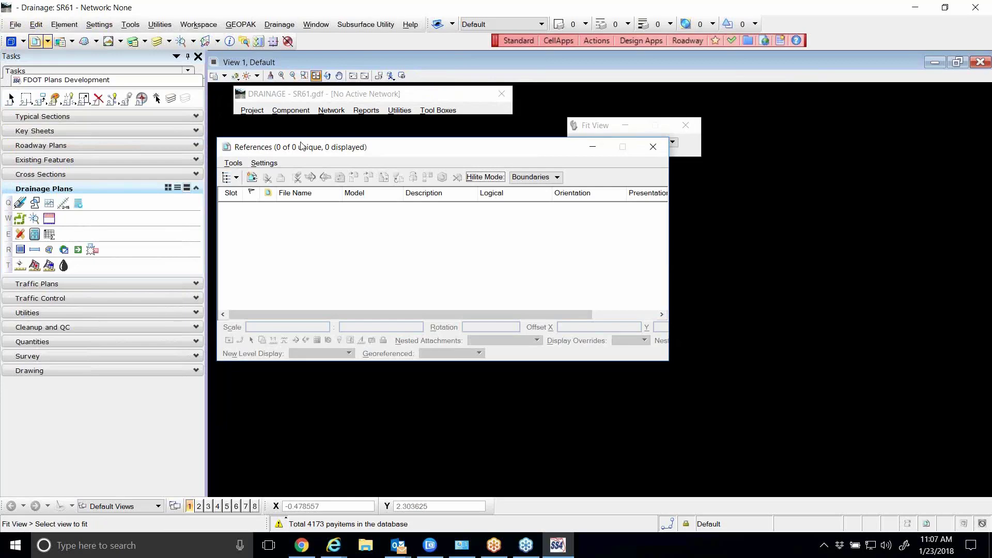
pyautogui.moveTo(296, 147); pyautogui.dragTo(297, 174)
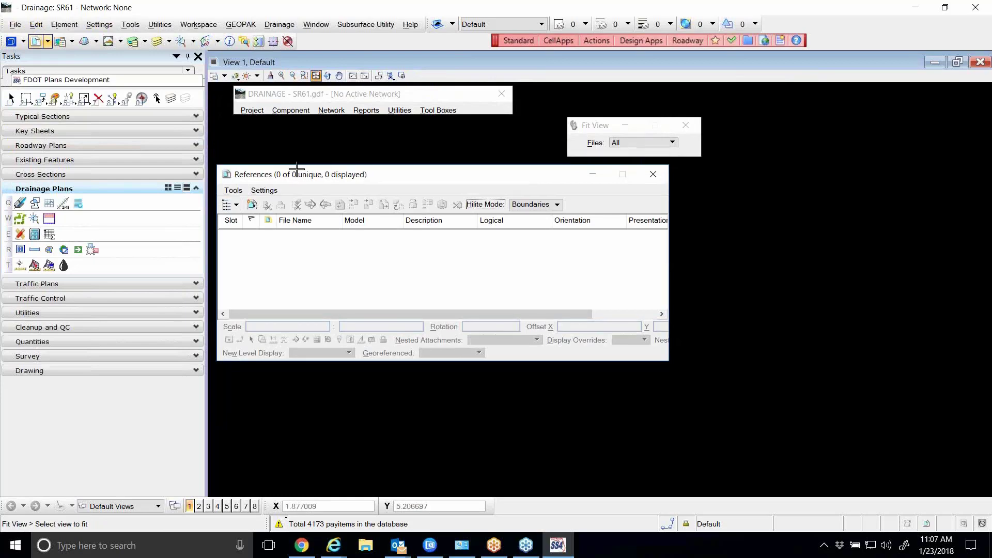
pyautogui.click(234, 190)
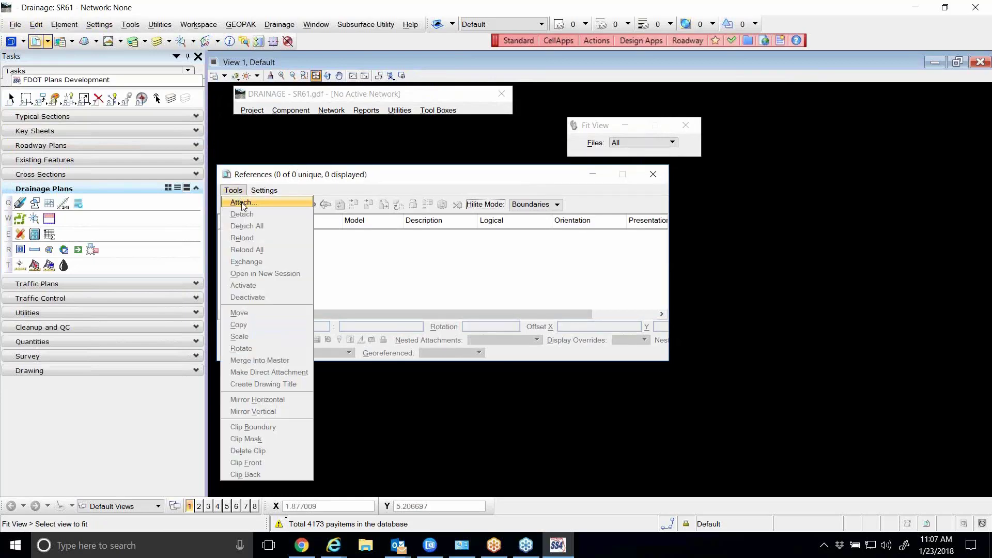
pyautogui.click(243, 203)
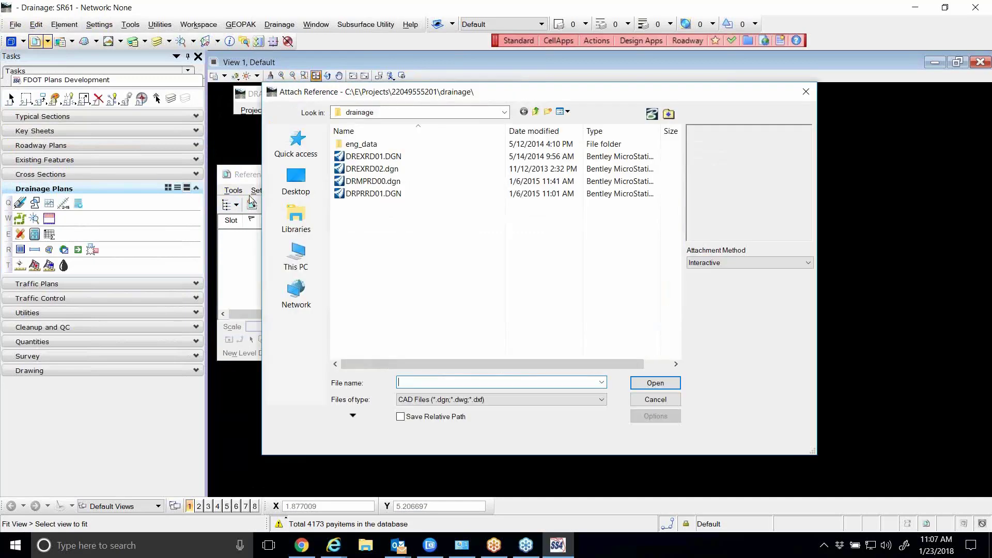
pyautogui.click(365, 182)
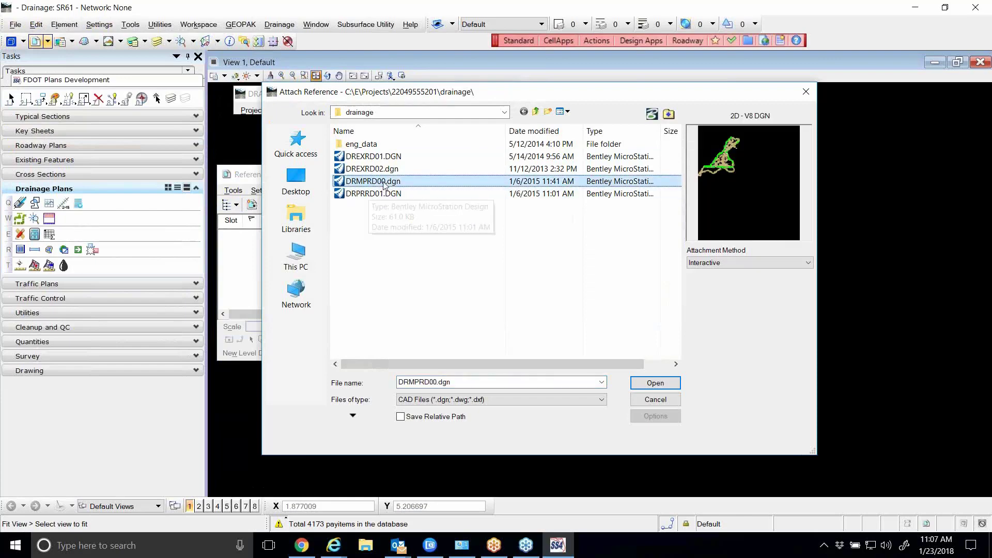
pyautogui.keyDown('ctrl'); pyautogui.click(377, 156); pyautogui.keyUp('ctrl')
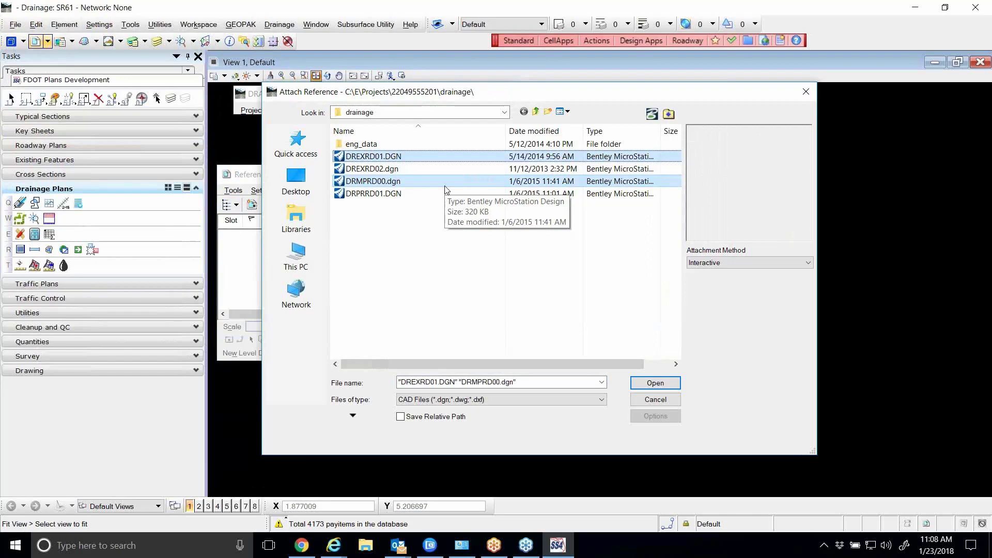
pyautogui.click(655, 383)
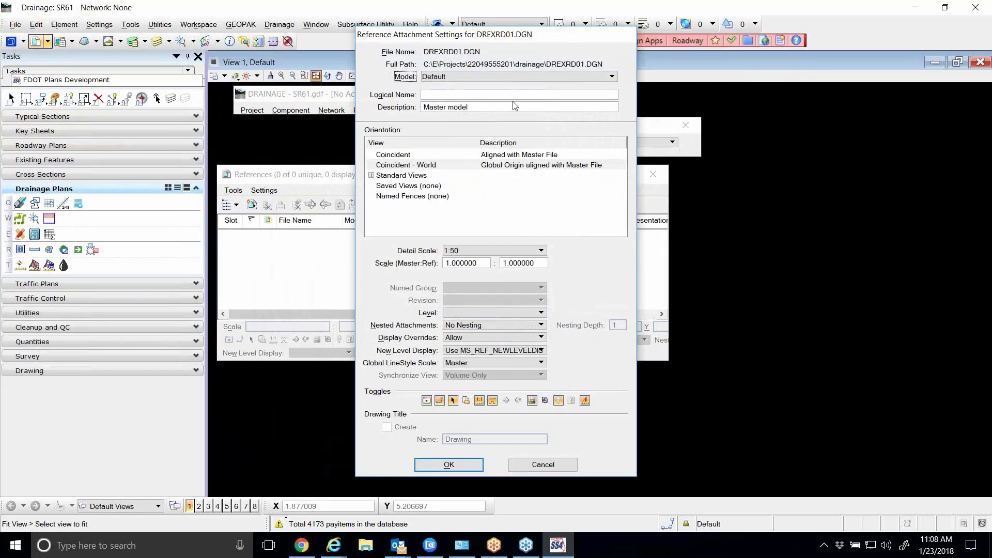
pyautogui.click(455, 465)
pyautogui.click(456, 461)
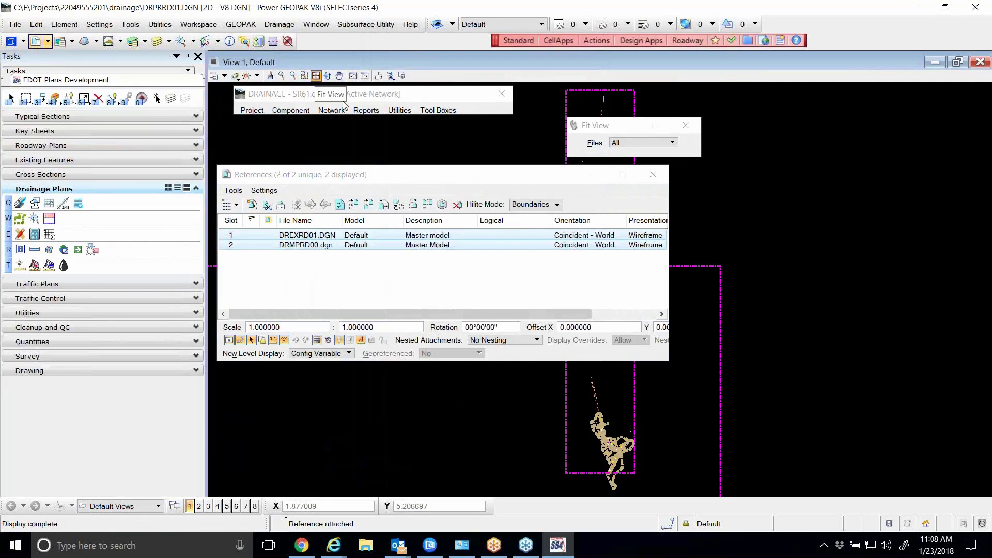
# Examine the attached drainage map around the junction of SR 61 (US 319) and SR 30 (US 98)
pyautogui.moveTo(552, 175); pyautogui.dragTo(560, 105)
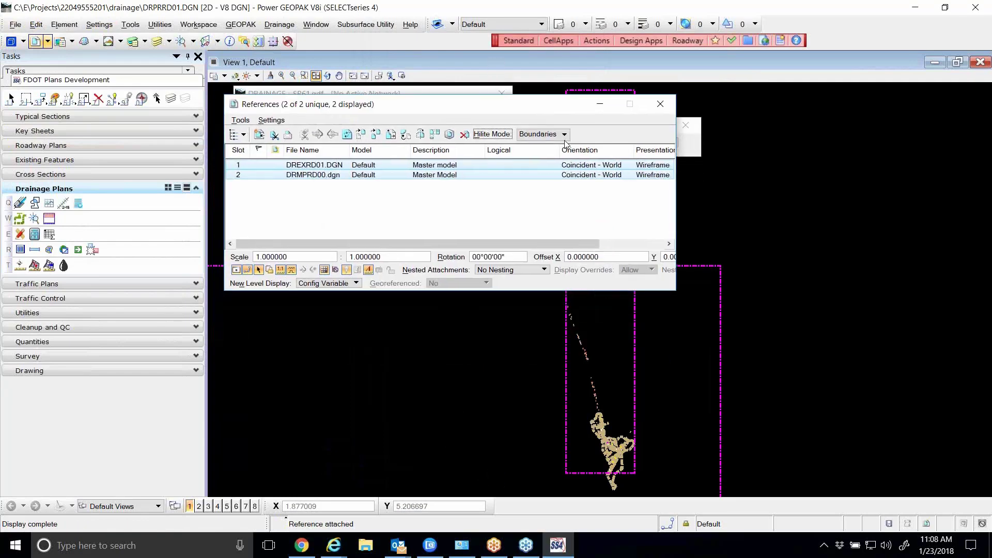
pyautogui.scroll(4, 618, 429)
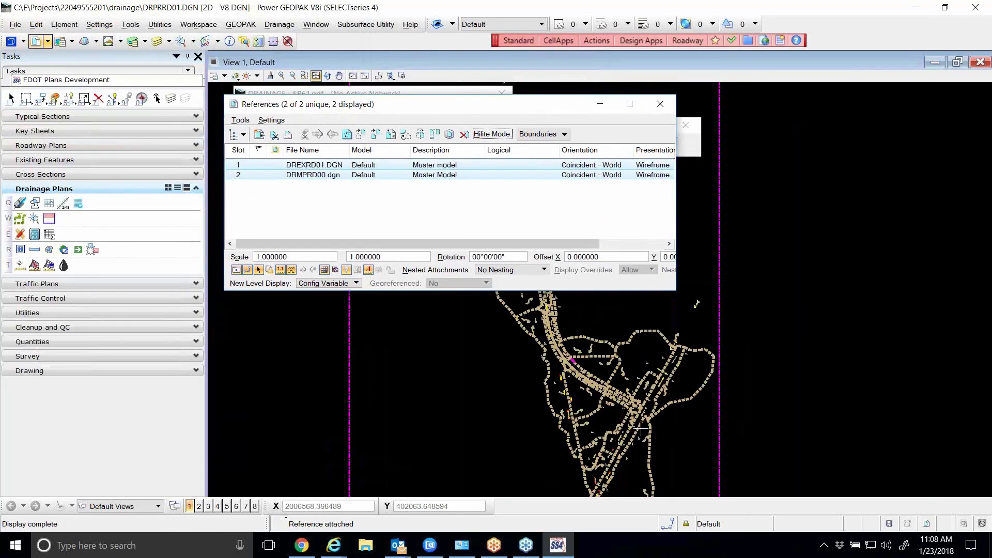
pyautogui.scroll(1, 672, 403)
pyautogui.scroll(1, 671, 398)
pyautogui.scroll(2, 483, 364)
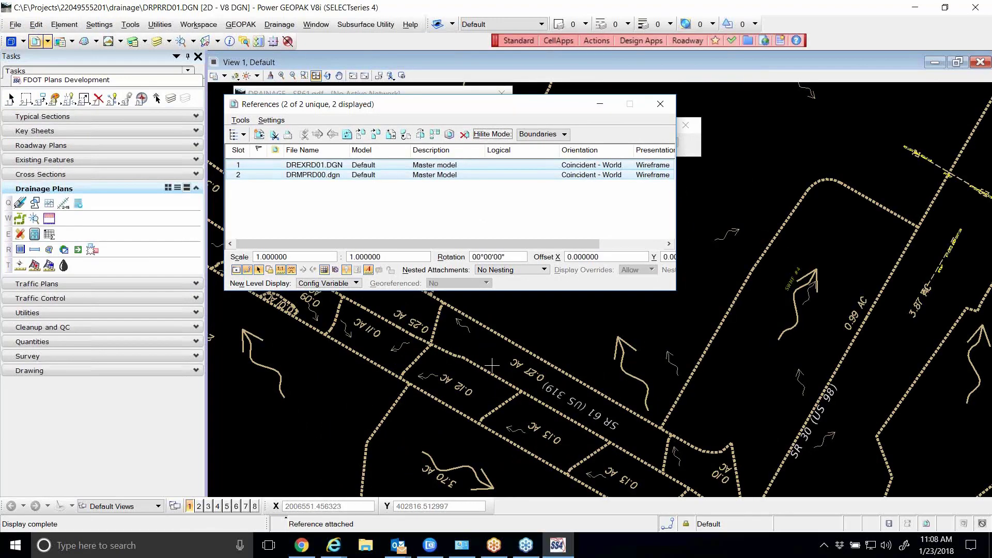
pyautogui.scroll(-3, 626, 336)
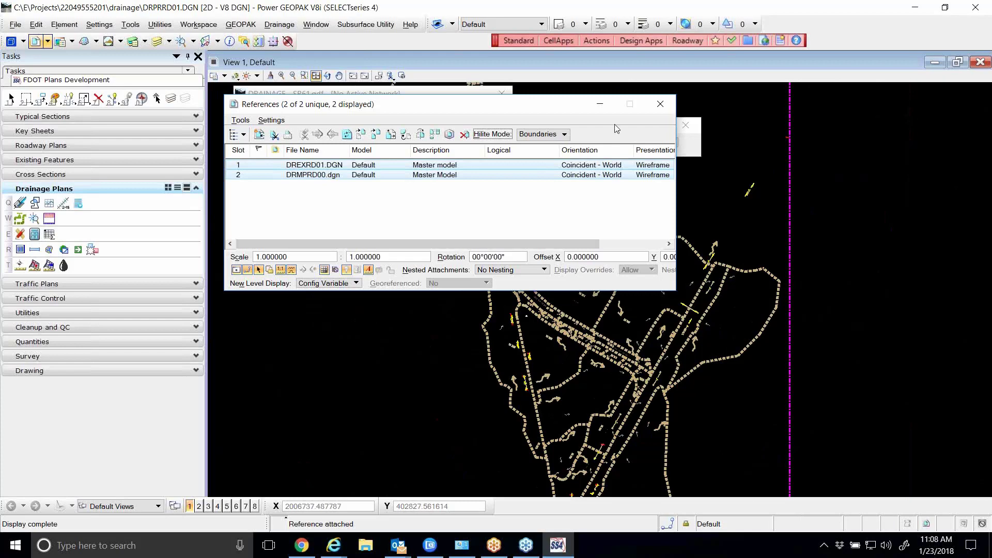
# Close the References dialog, refresh and refit the view, and inspect the drainage area boundaries and flow arrows
pyautogui.moveTo(550, 109); pyautogui.dragTo(557, 120)
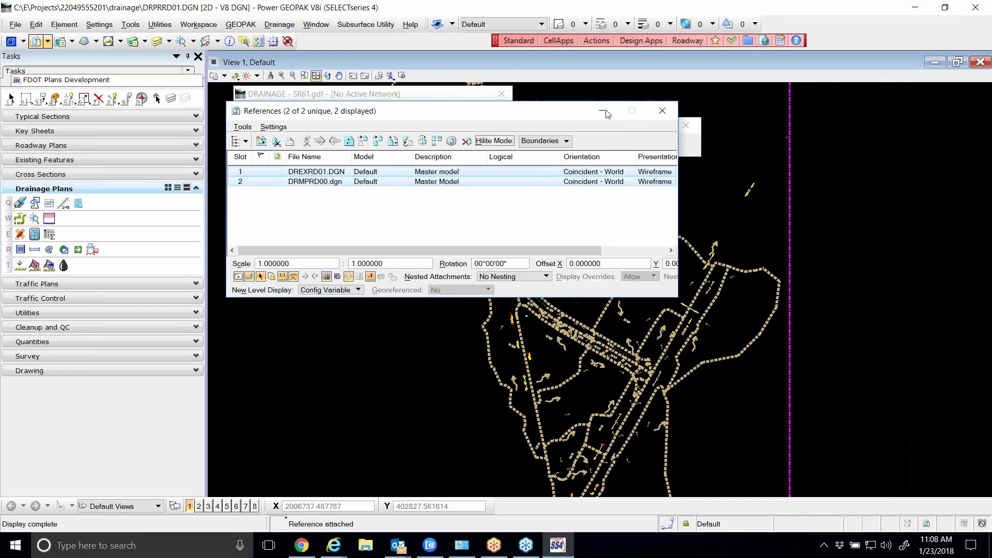
pyautogui.click(661, 113)
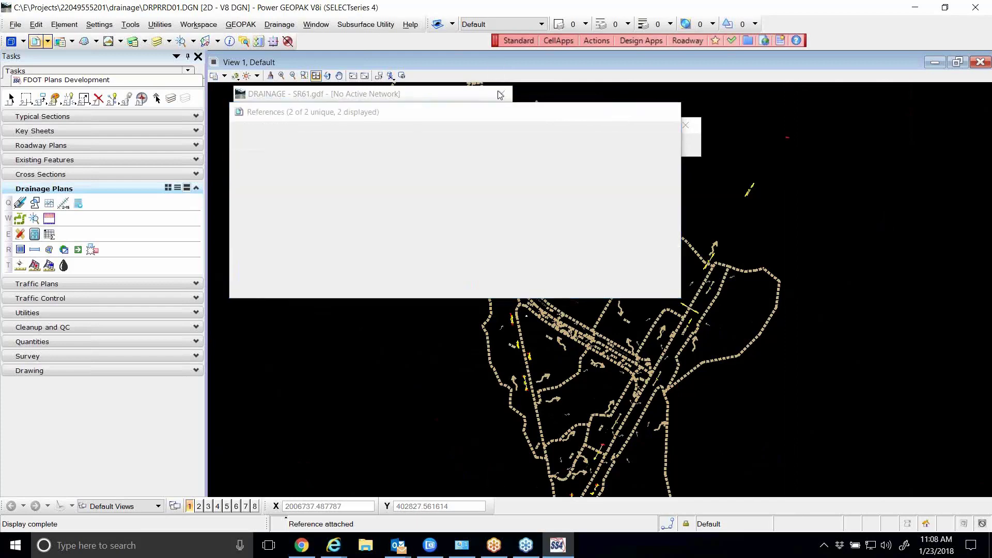
pyautogui.click(327, 75)
pyautogui.click(428, 188)
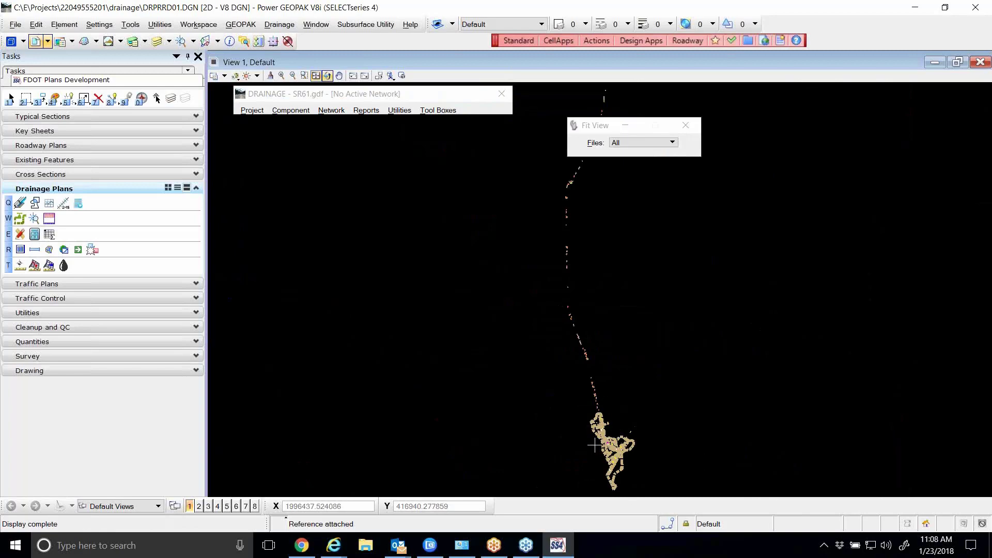
pyautogui.scroll(2, 620, 470)
pyautogui.scroll(2, 589, 400)
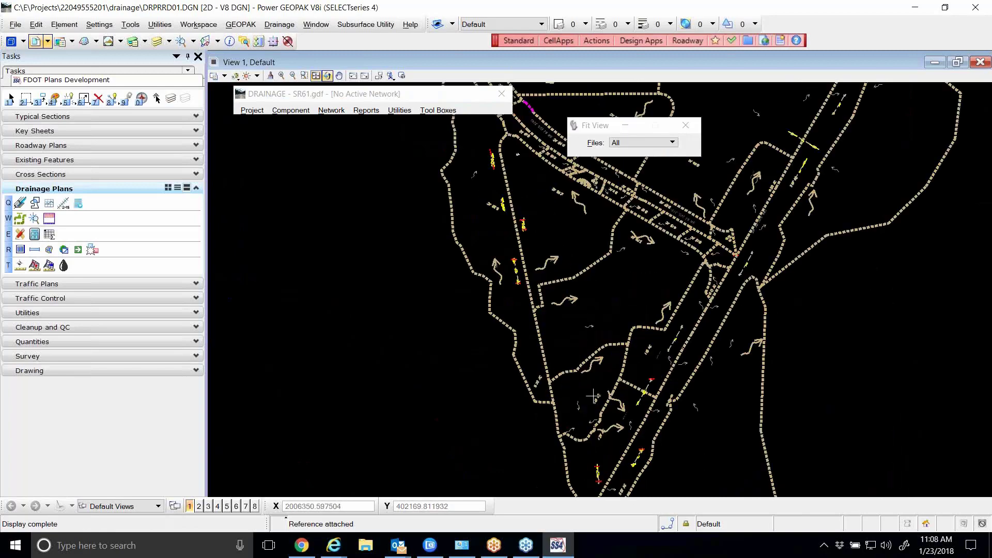
pyautogui.scroll(1, 578, 368)
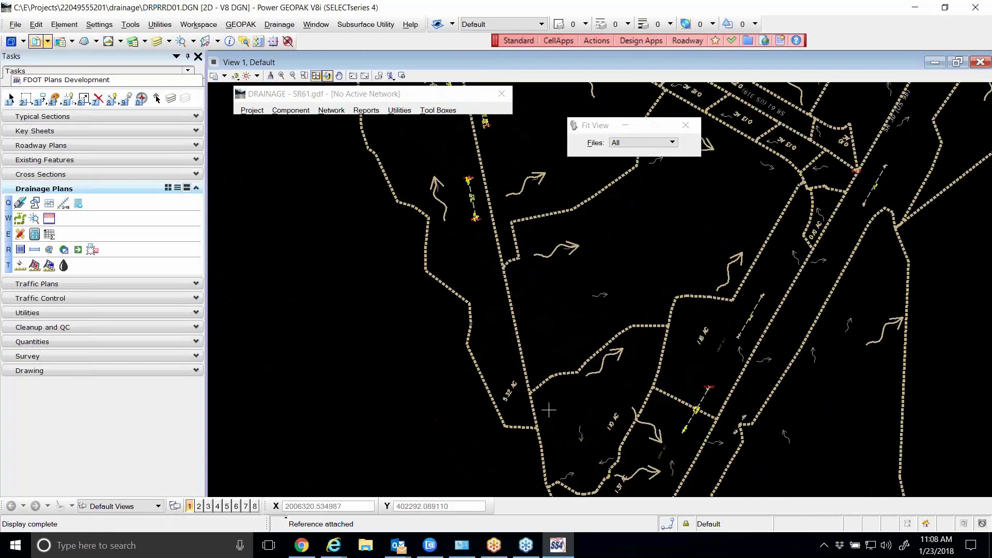
pyautogui.scroll(-2, 548, 410)
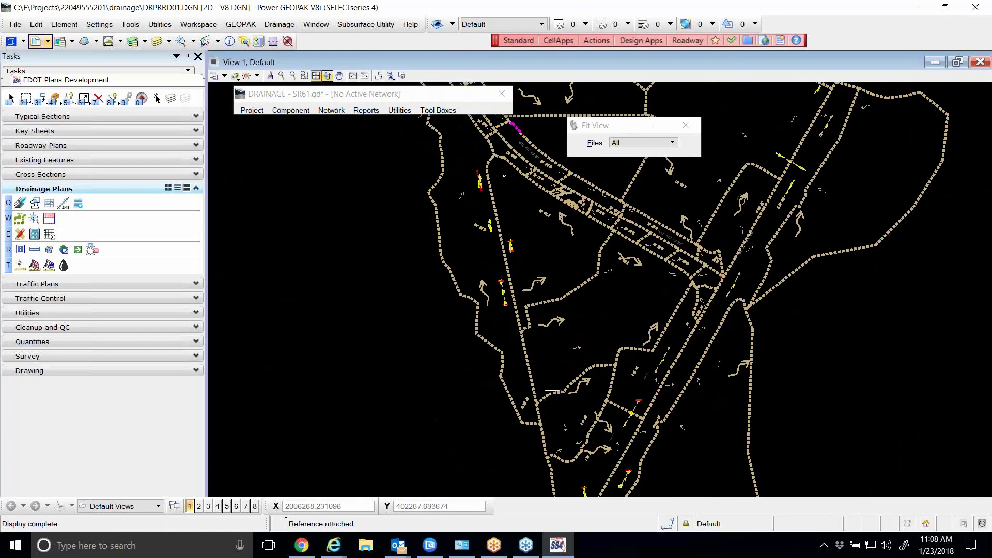
# Reopen the References dialog, widen it to show all columns, and select each attached file in turn, ending with DREXRD01.DGN
pyautogui.click(35, 41)
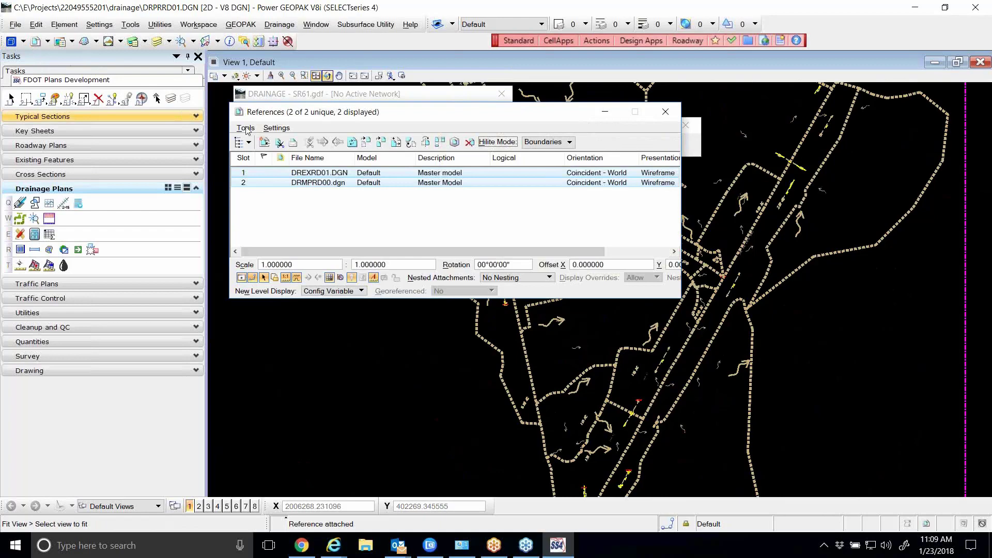
pyautogui.moveTo(477, 121); pyautogui.dragTo(550, 157)
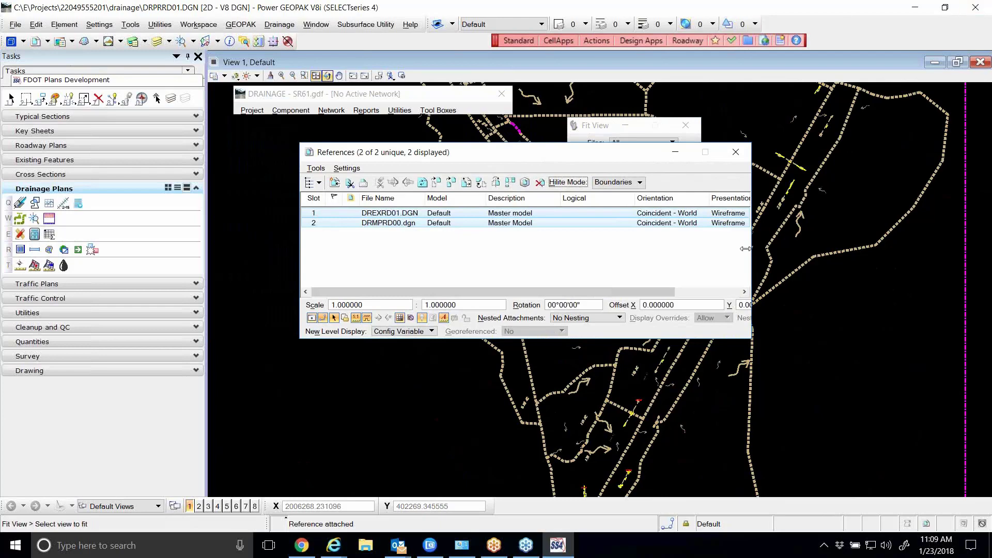
pyautogui.moveTo(752, 254); pyautogui.dragTo(861, 256)
pyautogui.moveTo(624, 156); pyautogui.dragTo(586, 159)
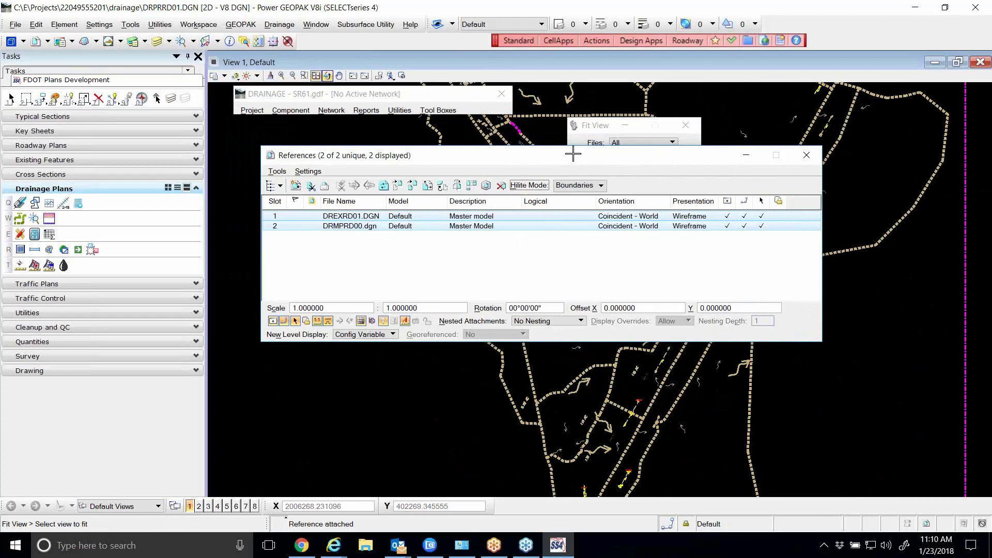
pyautogui.click(347, 266)
pyautogui.click(336, 228)
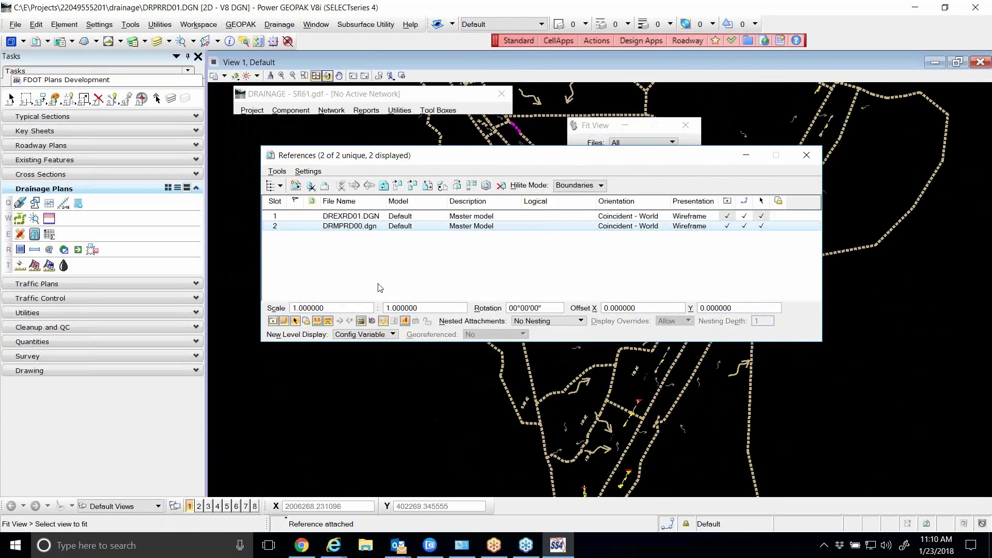
pyautogui.click(357, 217)
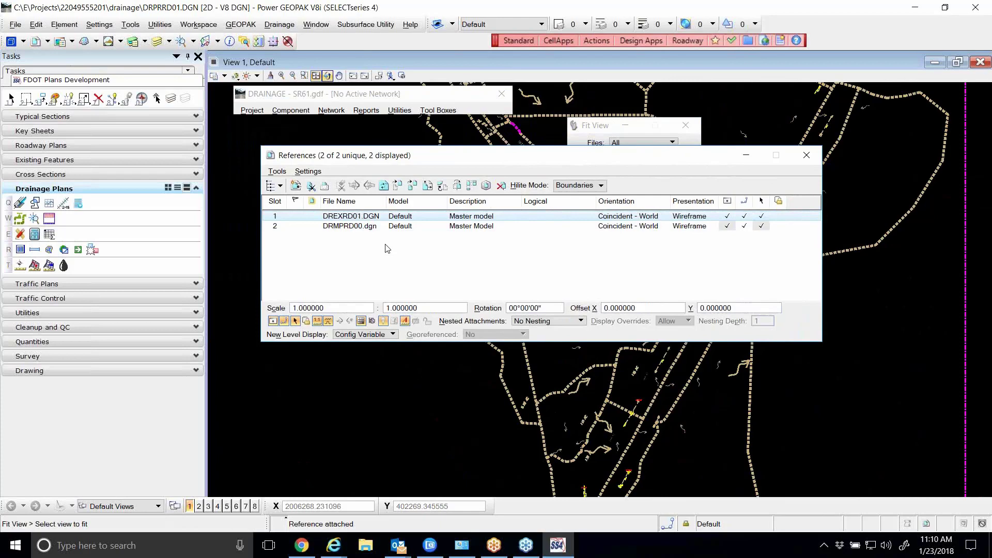
# Start attaching another reference and browse from the drainage folder to the project's roadway folder
pyautogui.click(277, 171)
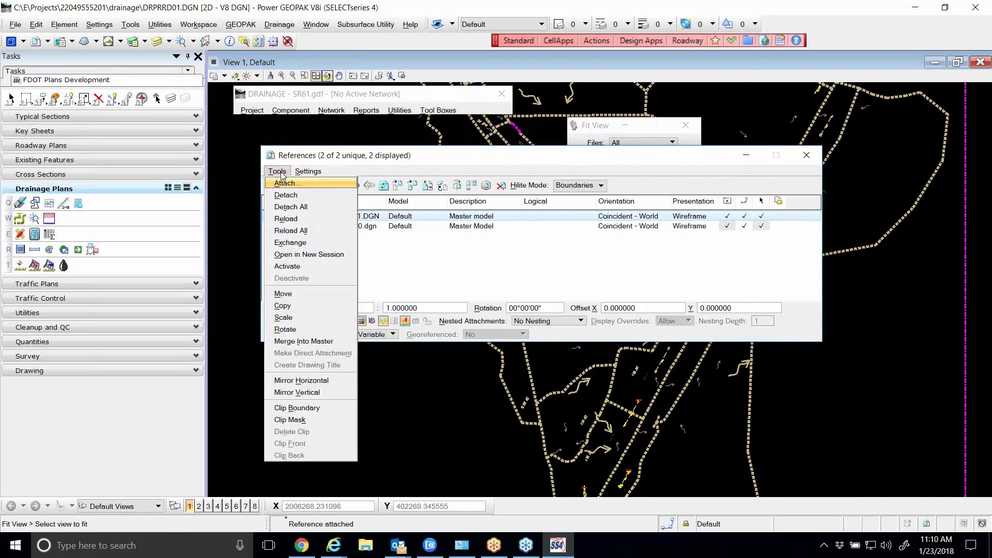
pyautogui.click(284, 183)
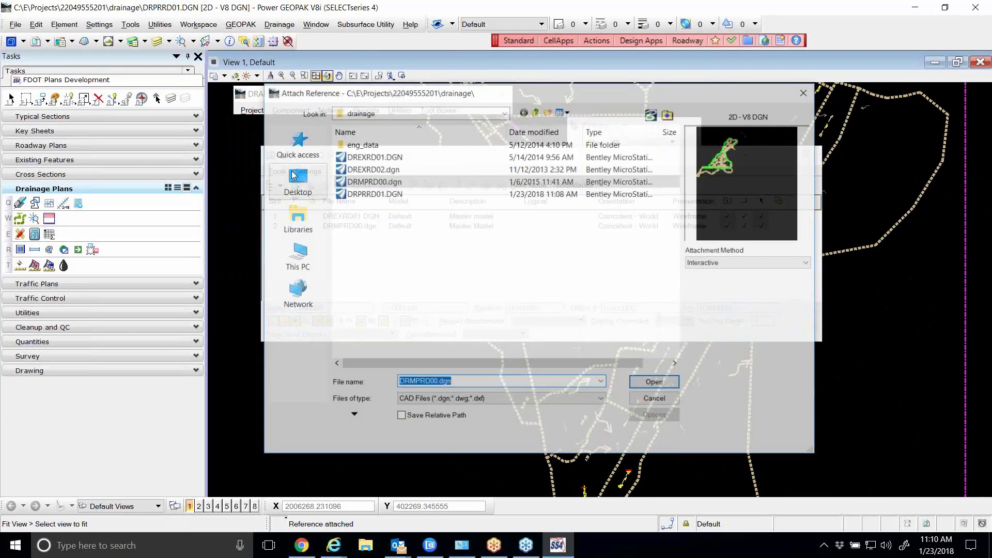
pyautogui.click(535, 111)
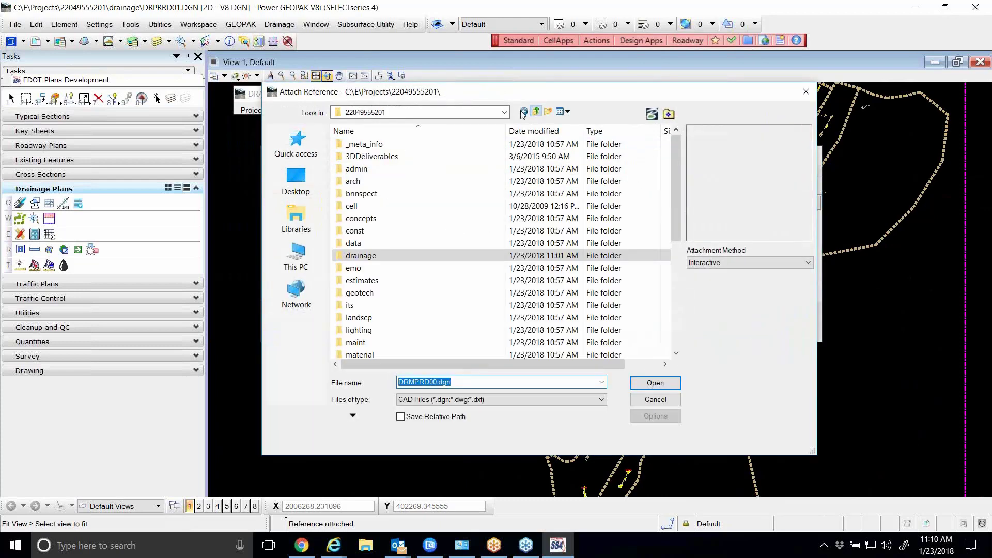
pyautogui.scroll(-3, 410, 227)
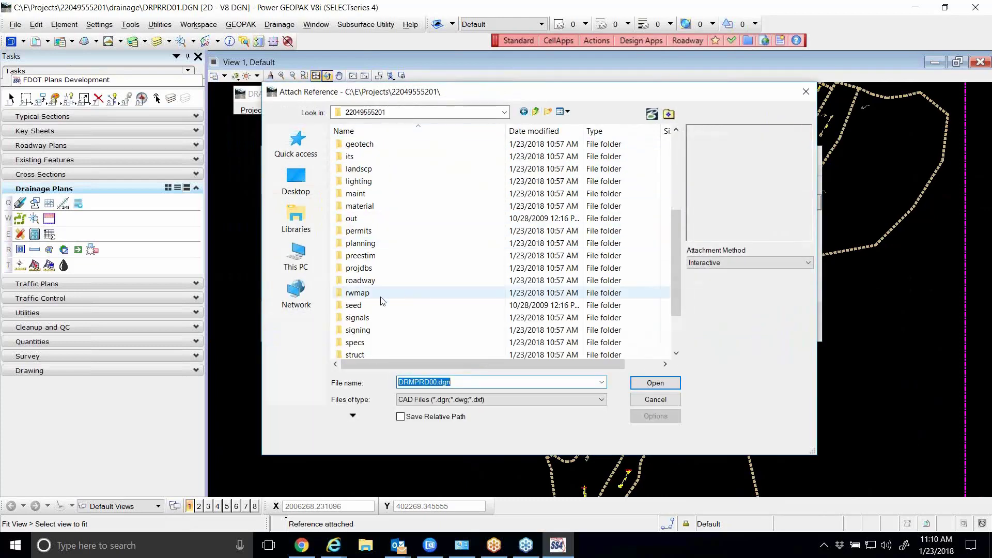
pyautogui.doubleClick(370, 287)
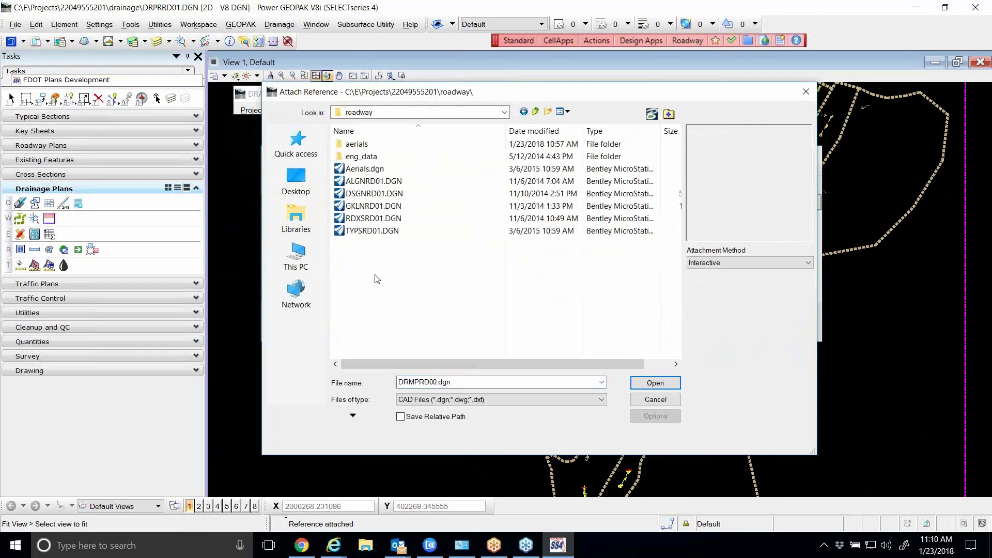
# Attach ALGNRD01.DGN and DSGNRD01.DGN from the roadway folder as references with the Default model and Coincident - World orientation
pyautogui.click(381, 180)
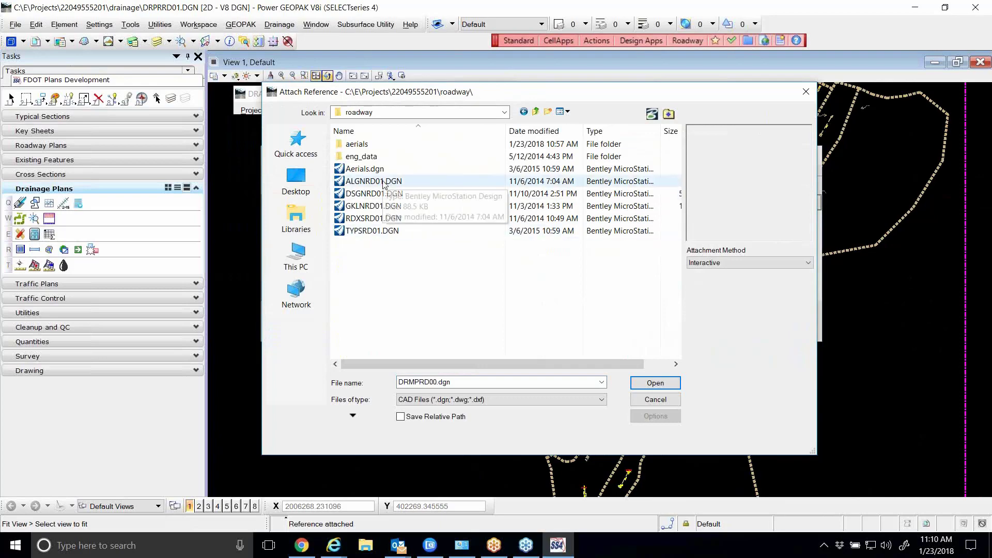
pyautogui.keyDown('ctrl'); pyautogui.click(388, 217); pyautogui.keyUp('ctrl')
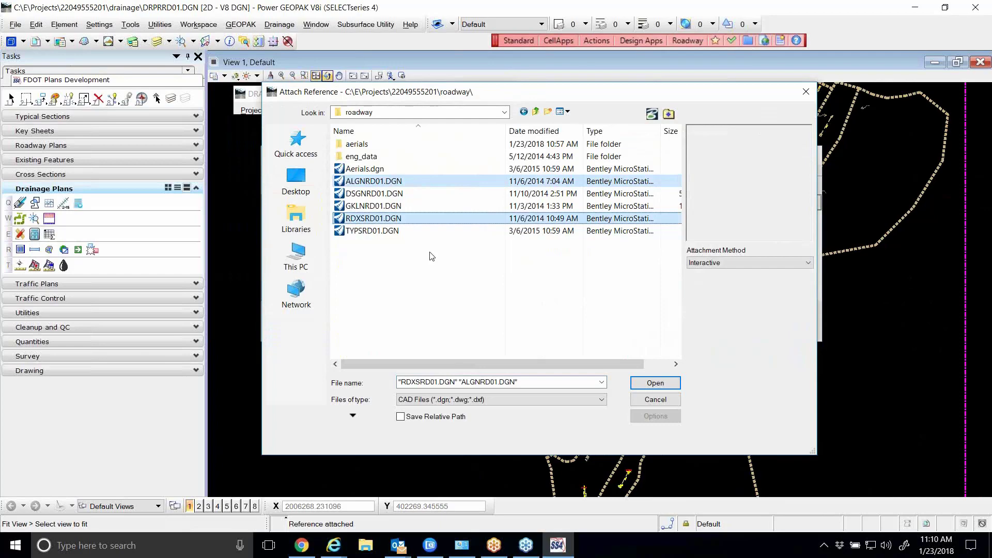
pyautogui.keyDown('ctrl'); pyautogui.click(377, 220); pyautogui.keyUp('ctrl')
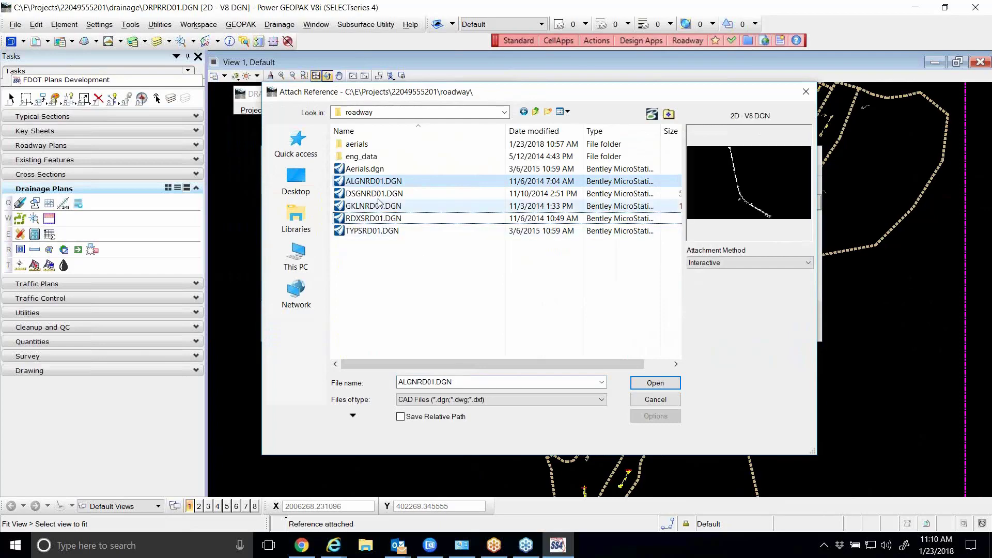
pyautogui.keyDown('ctrl'); pyautogui.click(374, 194); pyautogui.keyUp('ctrl')
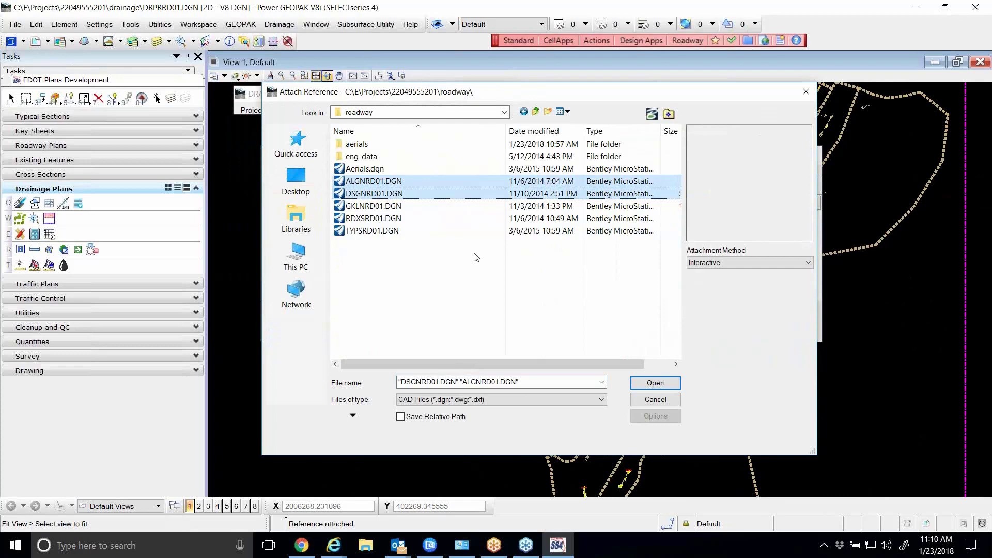
pyautogui.click(644, 383)
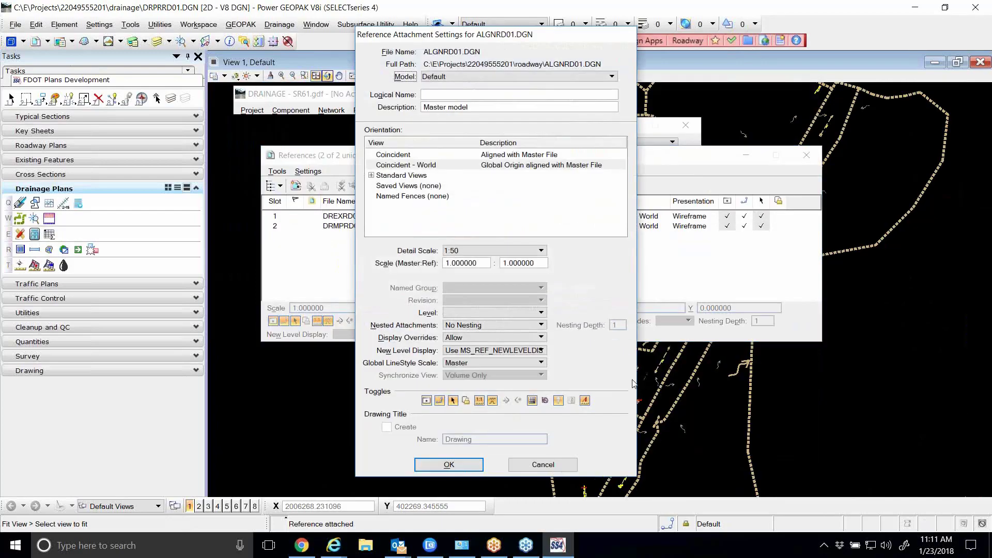
pyautogui.click(422, 464)
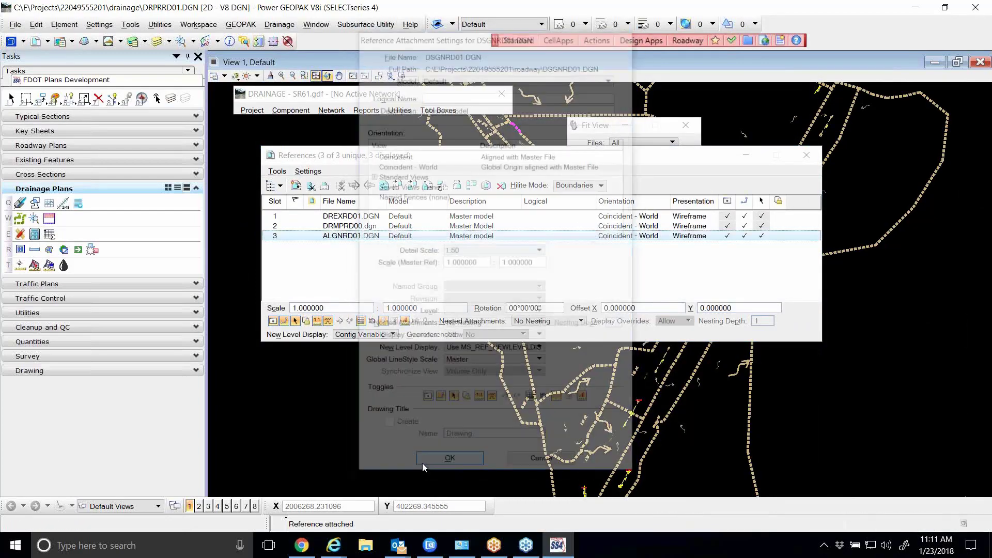
pyautogui.click(423, 466)
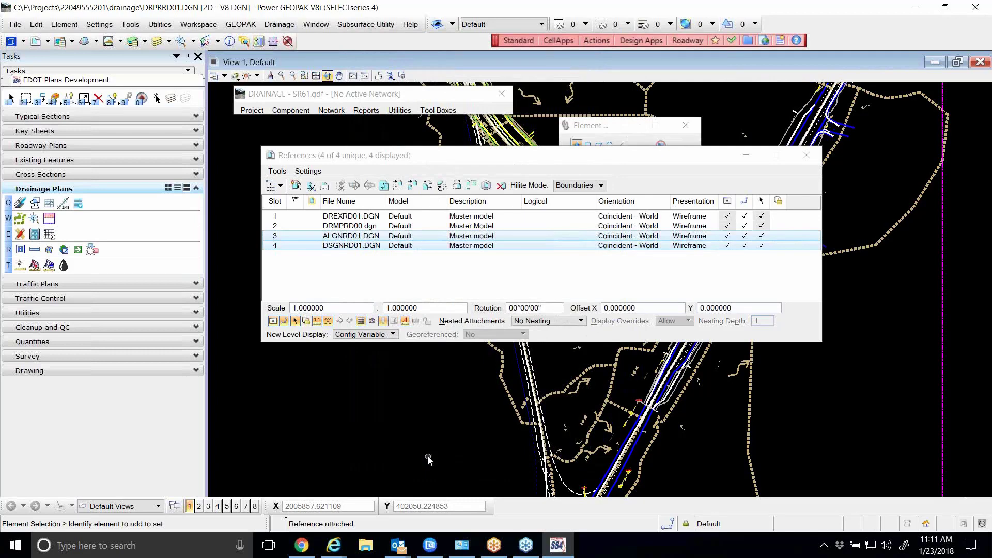
# Close the References dialog and examine the attached roadway design and alignment near the junction of SR 61 (US 319) and SR 30 (US 98)
pyautogui.click(806, 155)
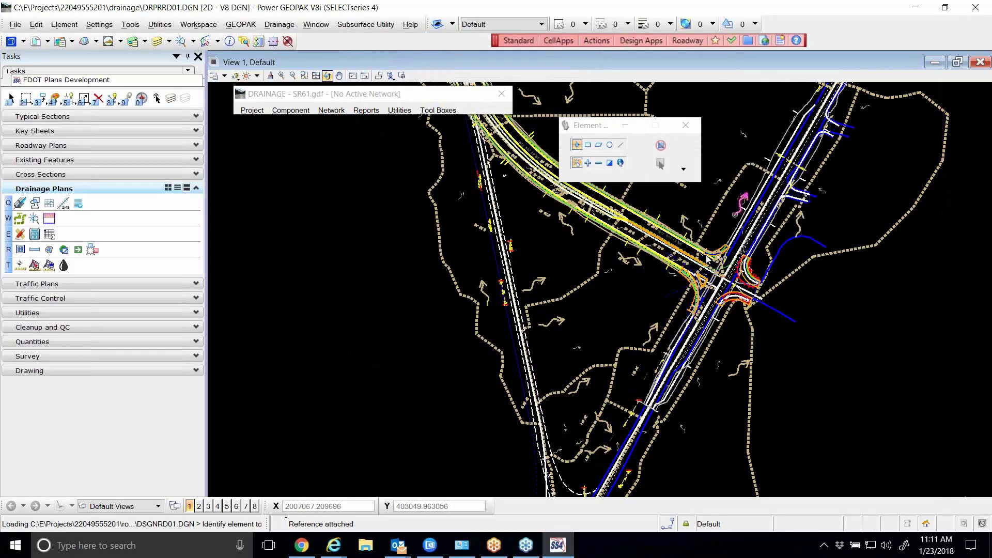
pyautogui.scroll(2, 702, 270)
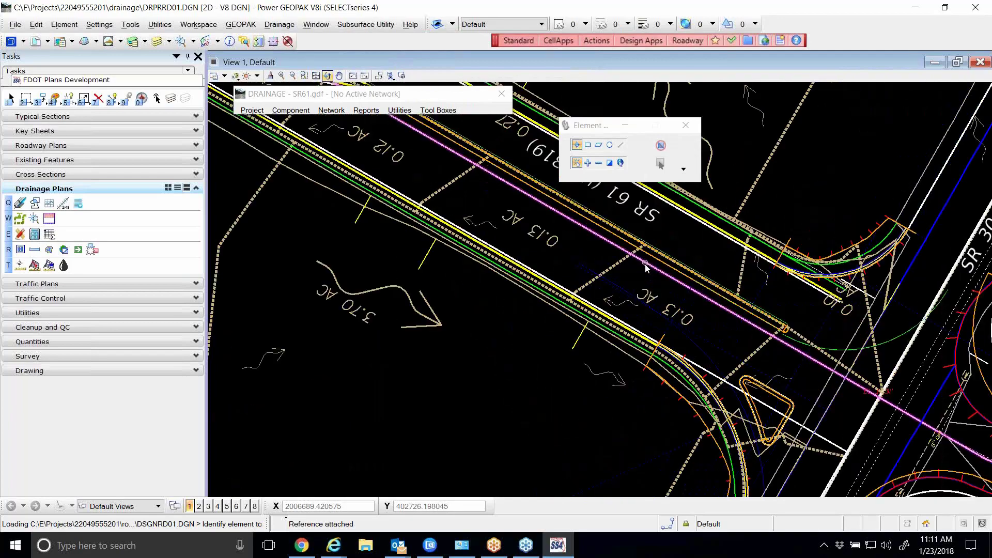
pyautogui.scroll(2, 692, 310)
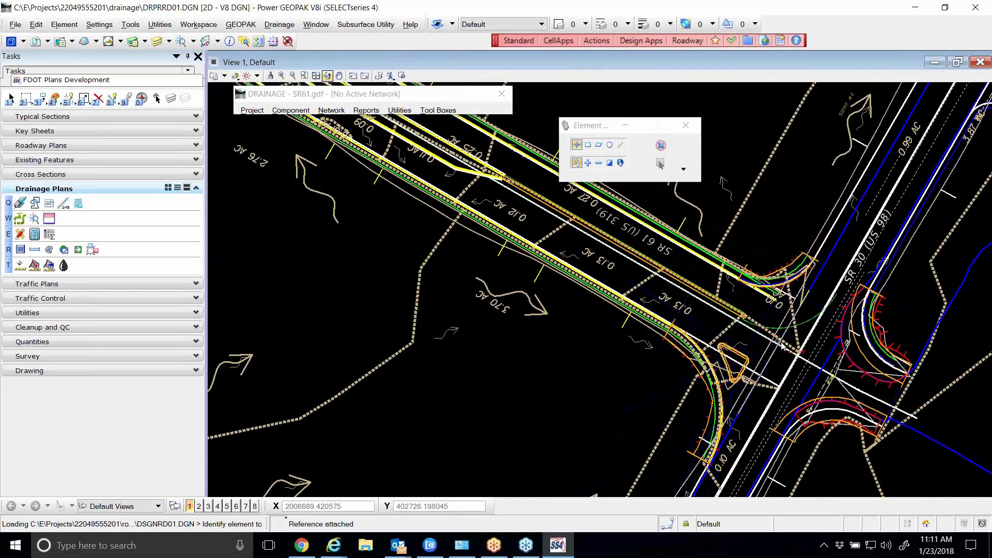
pyautogui.scroll(-2, 652, 268)
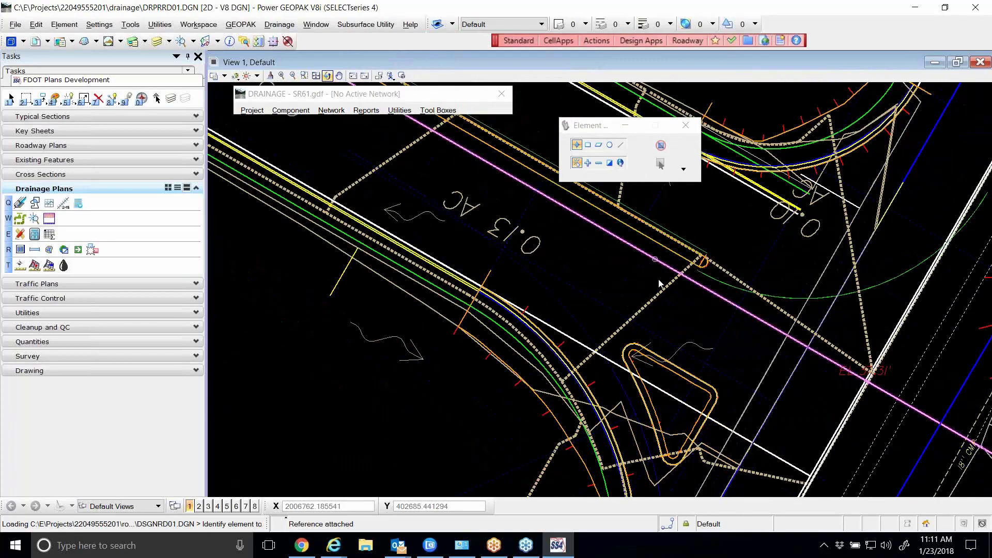
pyautogui.scroll(-2, 679, 316)
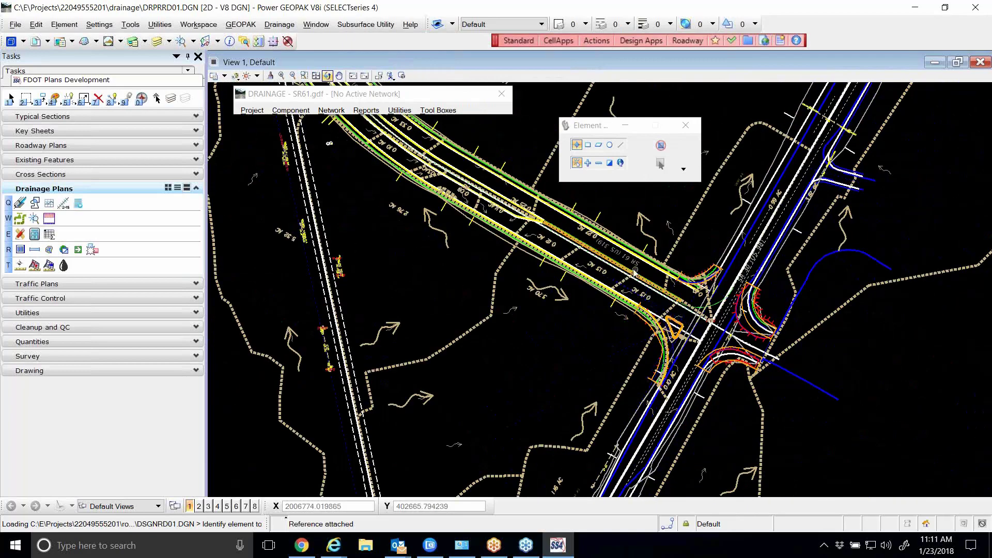
pyautogui.scroll(2, 625, 283)
pyautogui.scroll(2, 625, 283)
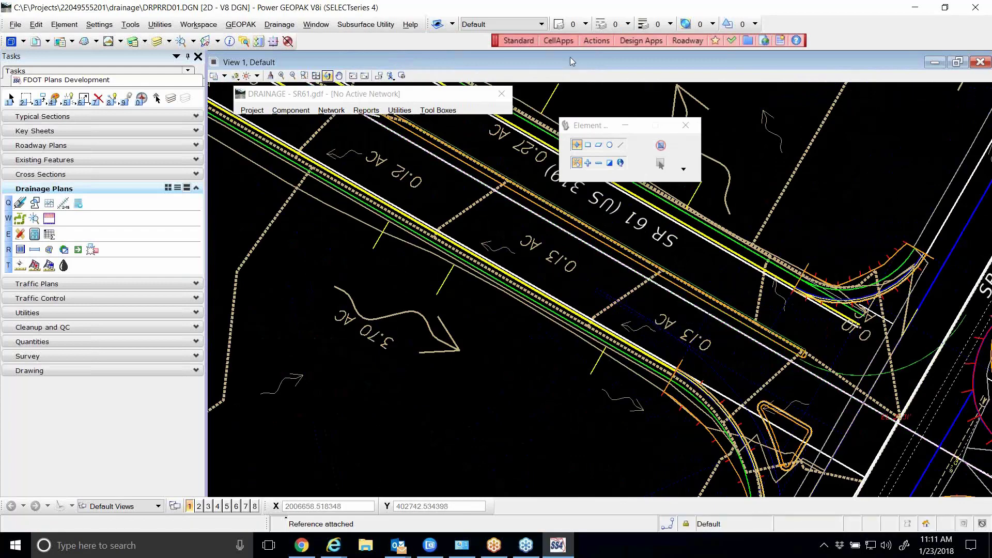
# Change the model of the ALGNRD01.DGN reference to ALGNRD_50 in its attachment settings
pyautogui.click(37, 42)
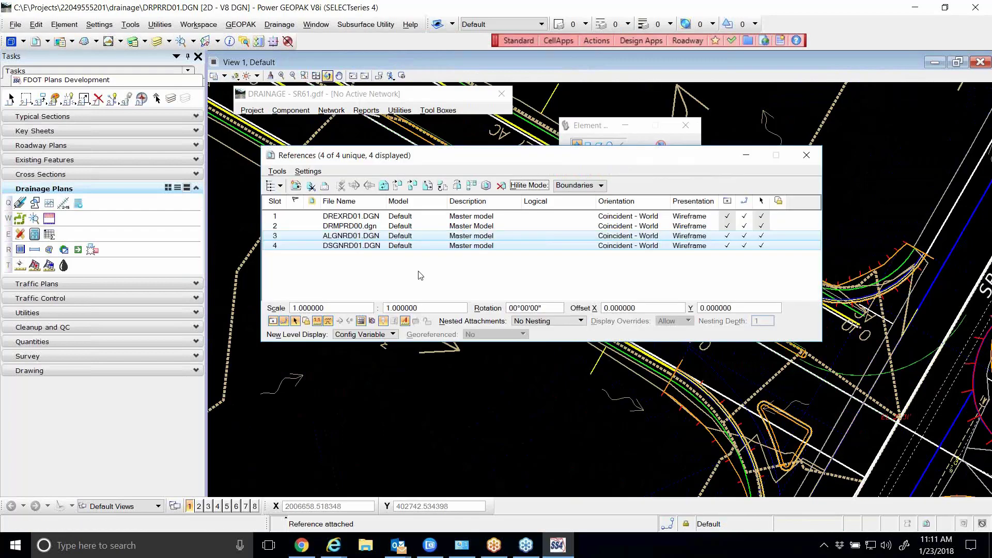
pyautogui.click(376, 238)
pyautogui.rightClick(375, 238)
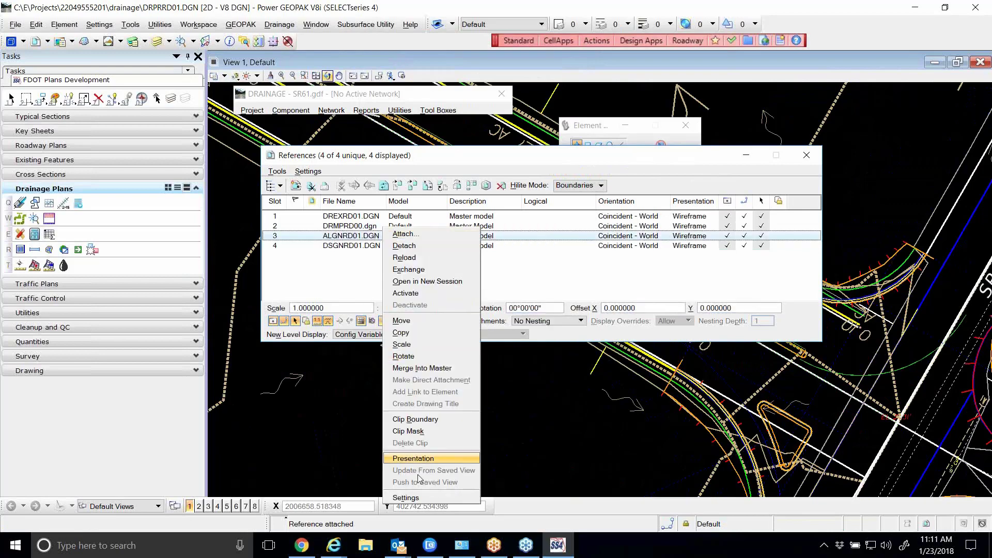
pyautogui.click(422, 497)
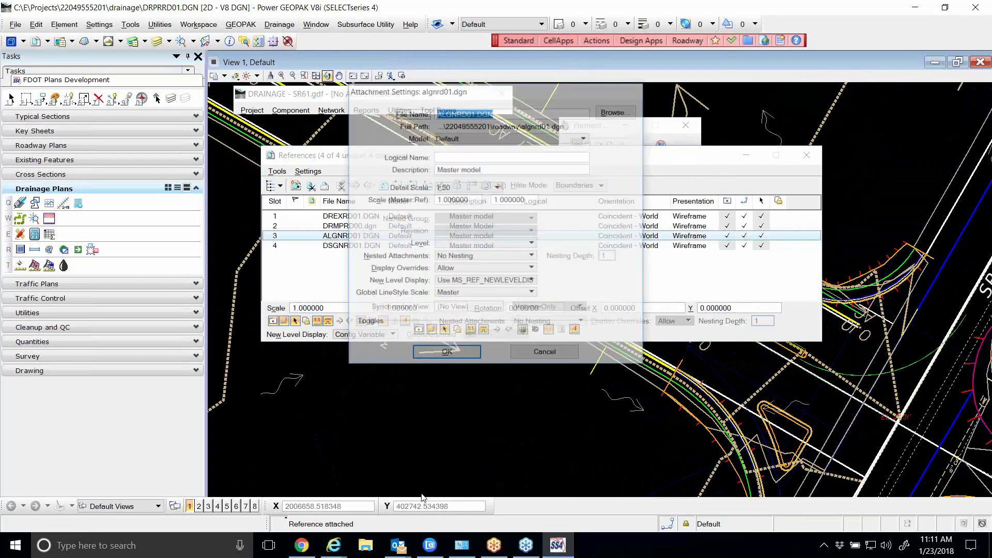
pyautogui.moveTo(497, 95); pyautogui.dragTo(609, 76)
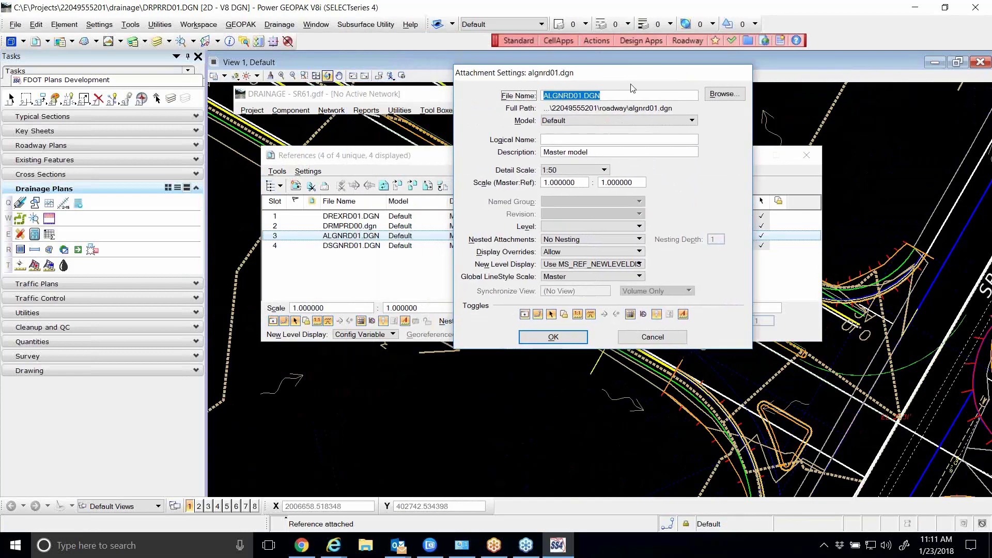
pyautogui.click(650, 120)
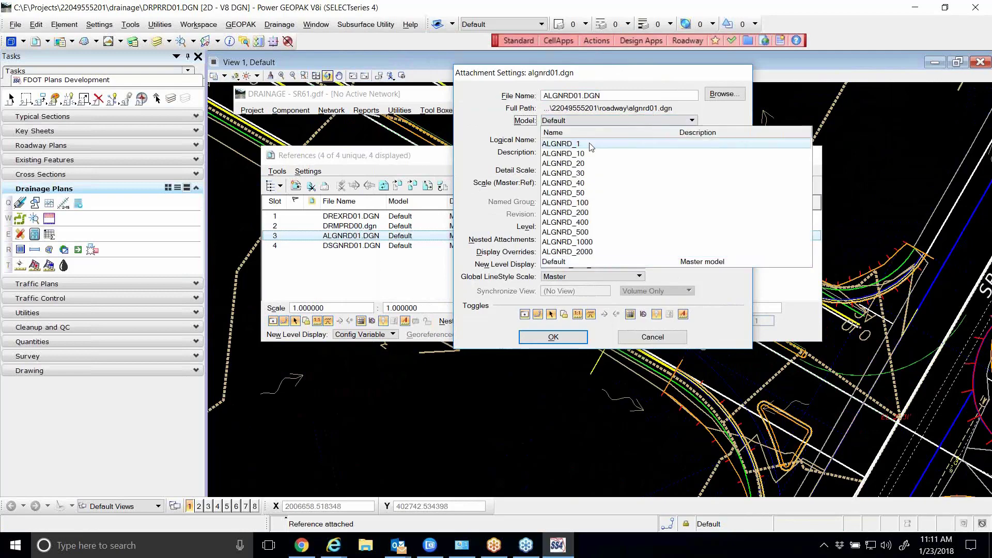
pyautogui.click(563, 194)
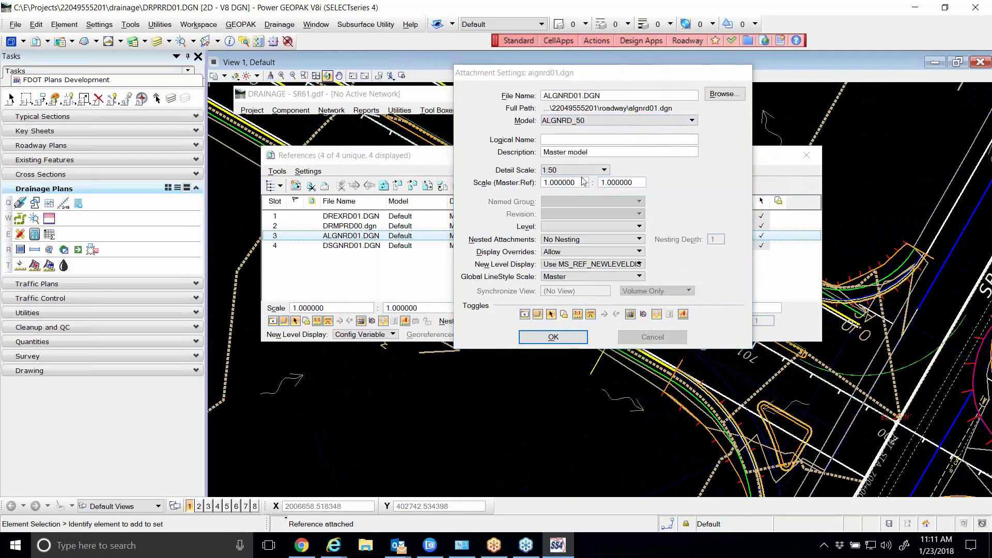
pyautogui.click(553, 337)
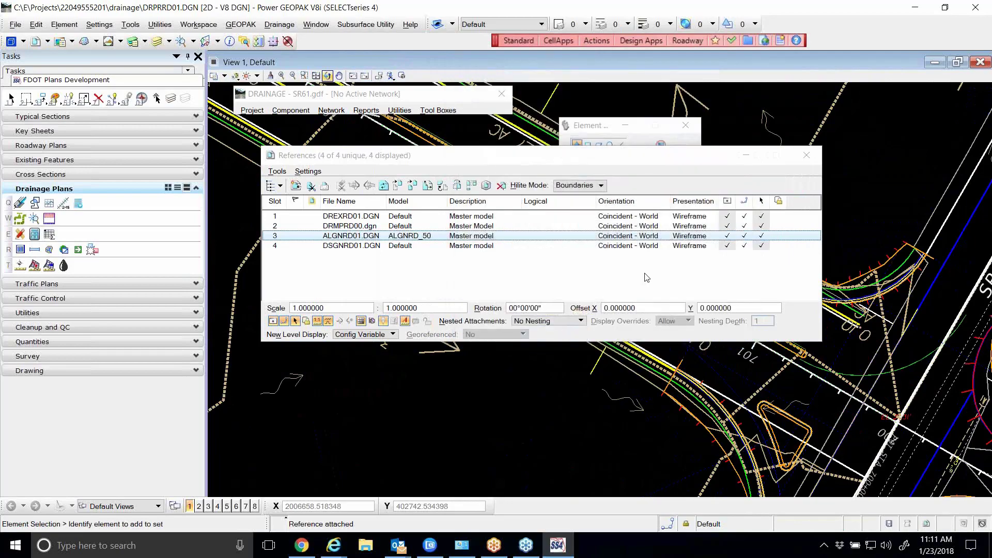
# Close the References dialog and inspect the station labels and tick marks along the SR 61 centerline
pyautogui.click(806, 155)
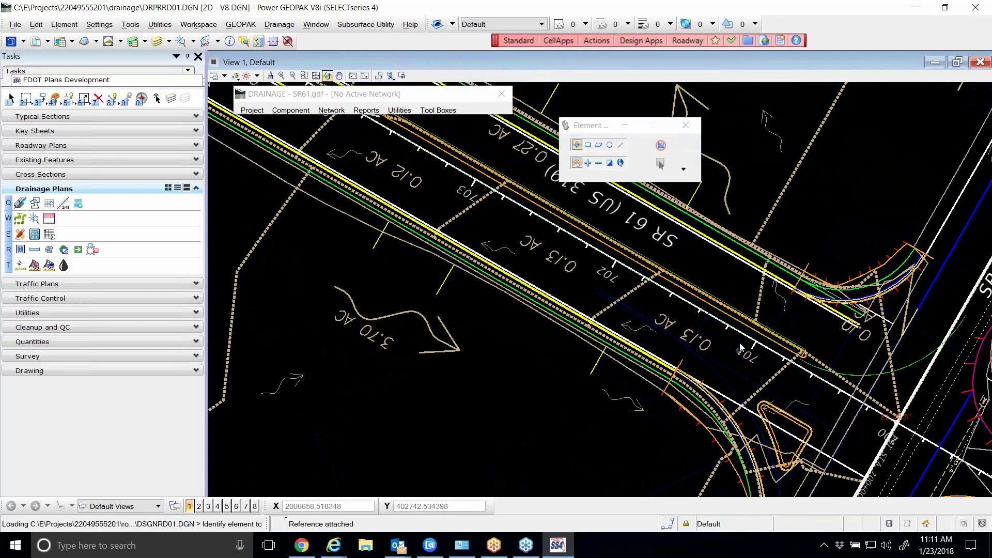
pyautogui.scroll(5, 767, 355)
pyautogui.scroll(-5, 767, 355)
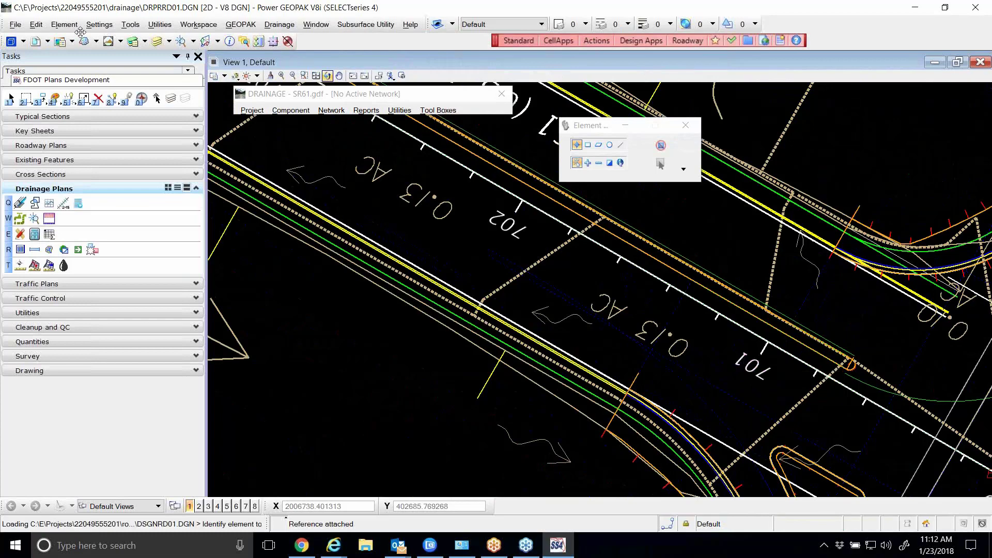
# Review the model selection in the ALGNRD01.DGN attachment settings, then close the References dialog
pyautogui.click(36, 42)
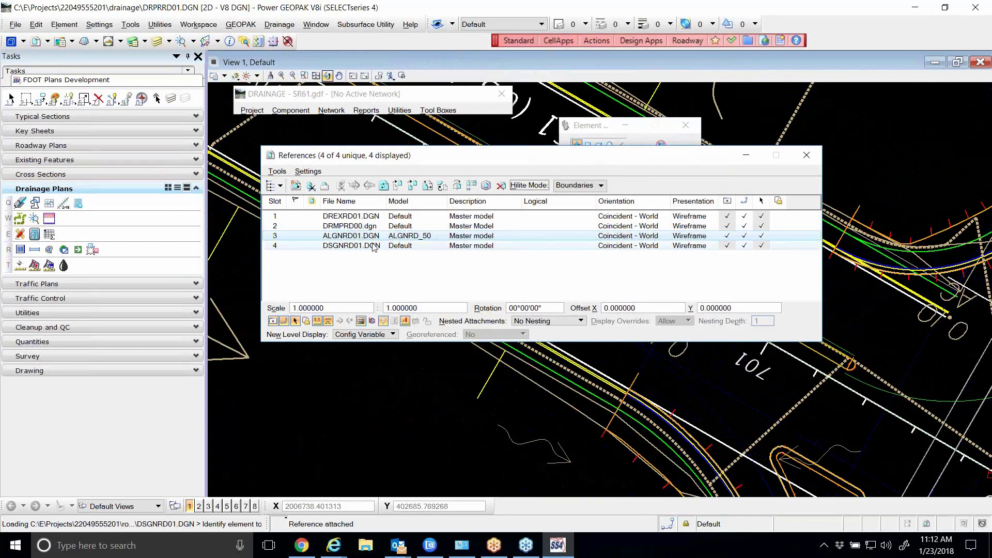
pyautogui.rightClick(358, 239)
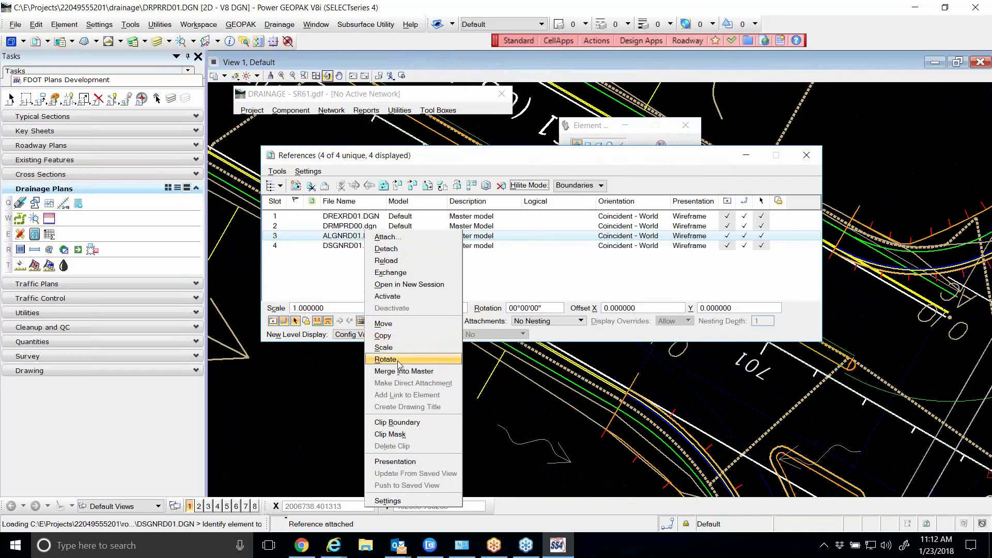
pyautogui.click(393, 500)
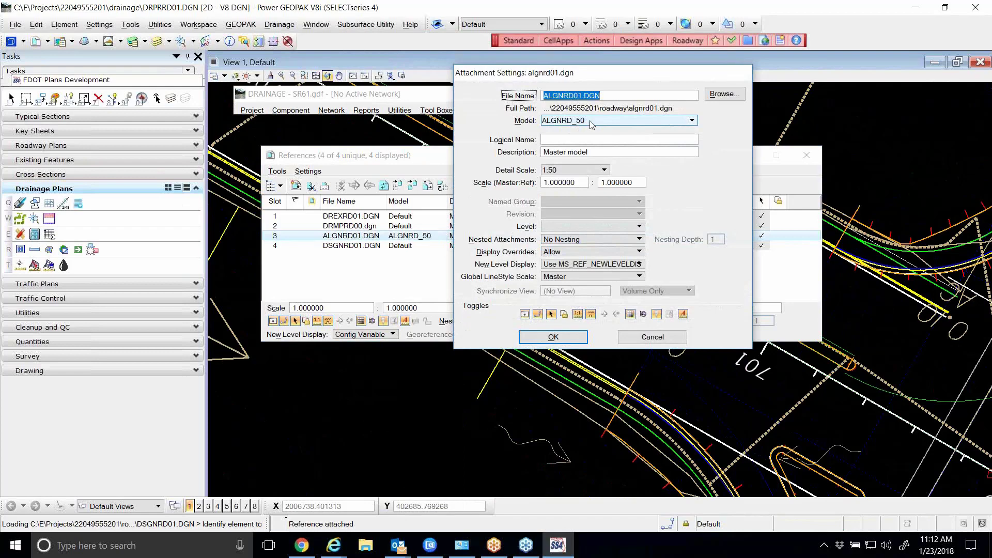
pyautogui.click(553, 336)
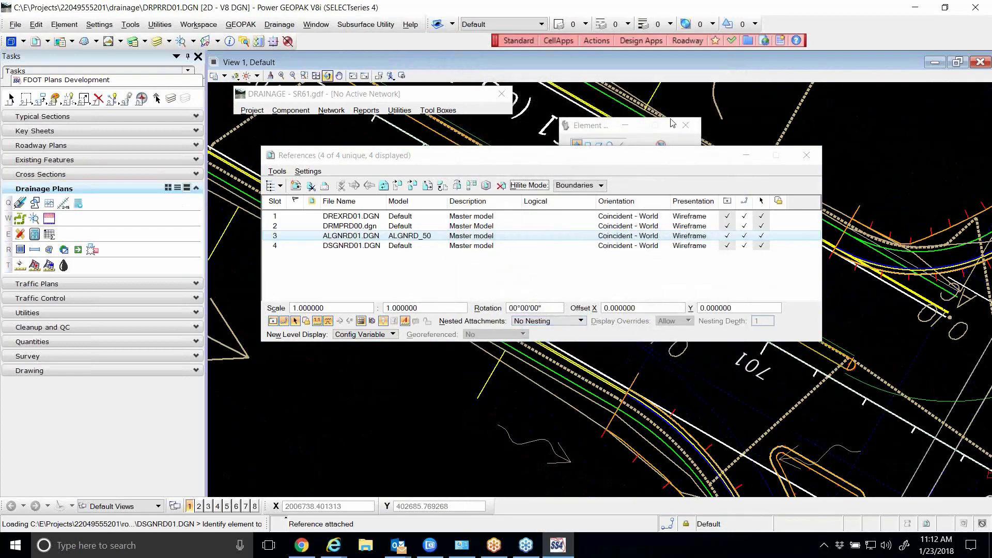
pyautogui.click(806, 155)
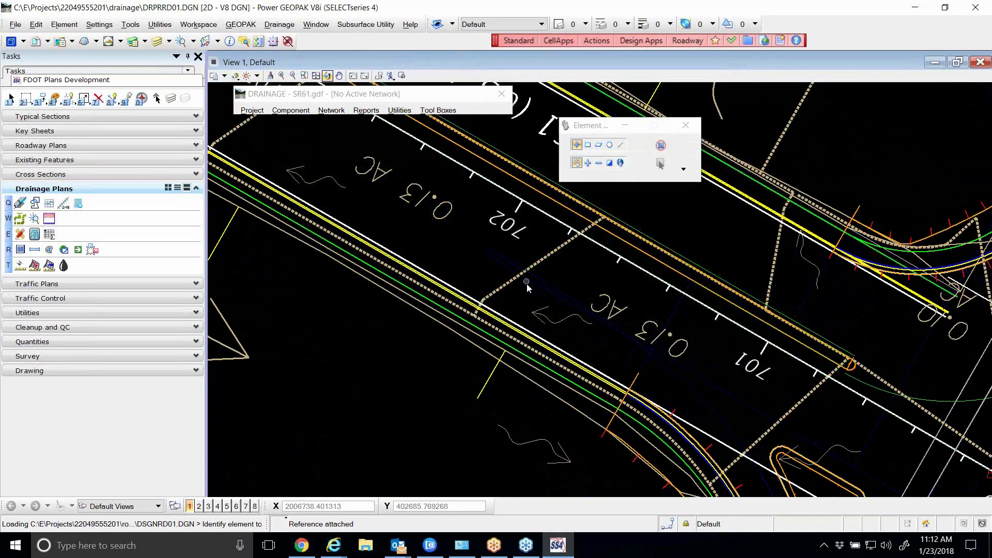
# Save the design file settings with the view showing the SR 61 and SR 30 intersection
pyautogui.scroll(-2, 526, 284)
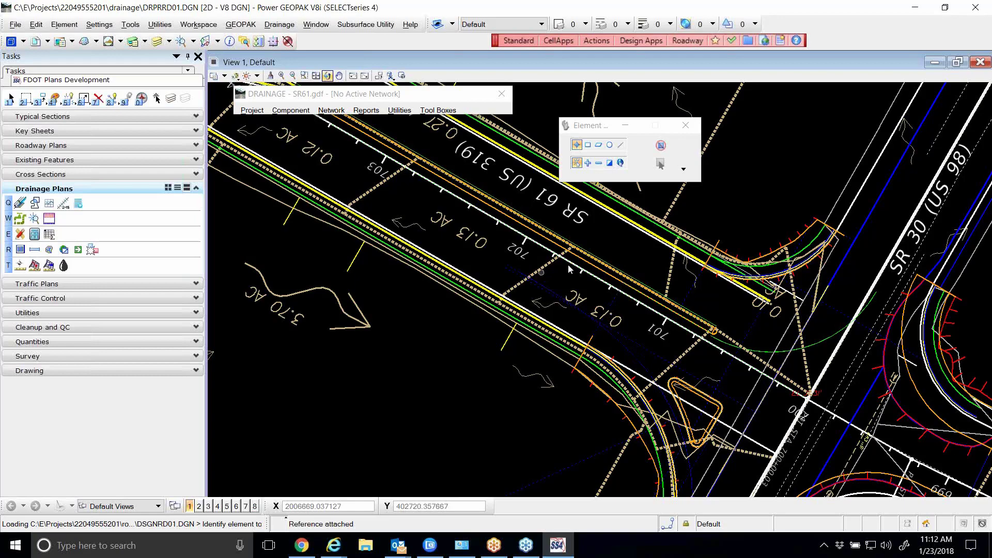
pyautogui.scroll(-1, 571, 259)
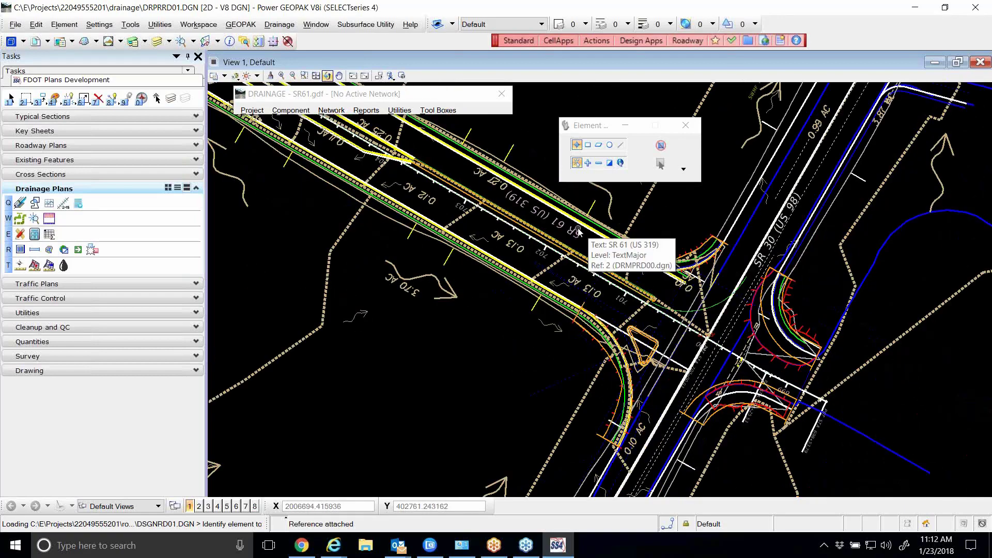
pyautogui.click(16, 25)
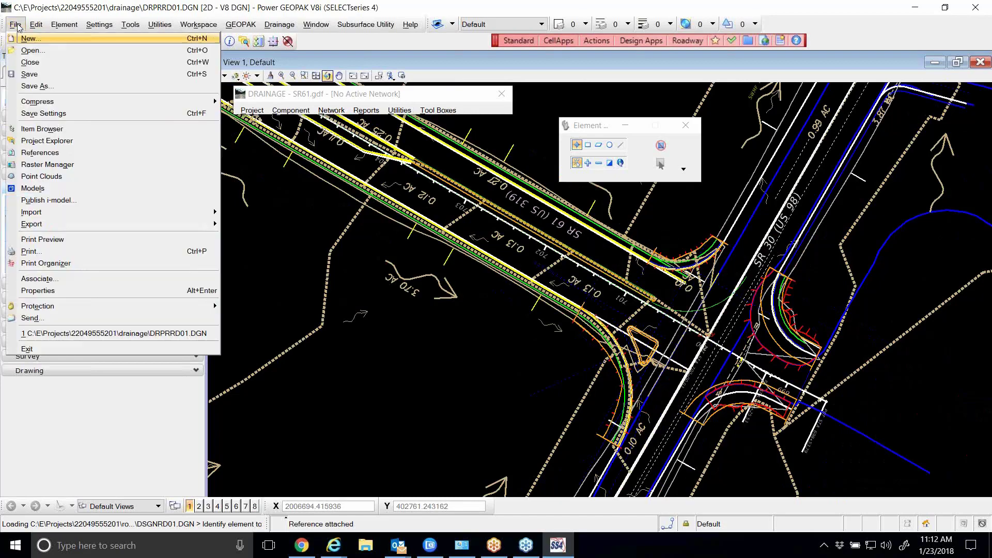
pyautogui.click(48, 118)
pyautogui.click(49, 115)
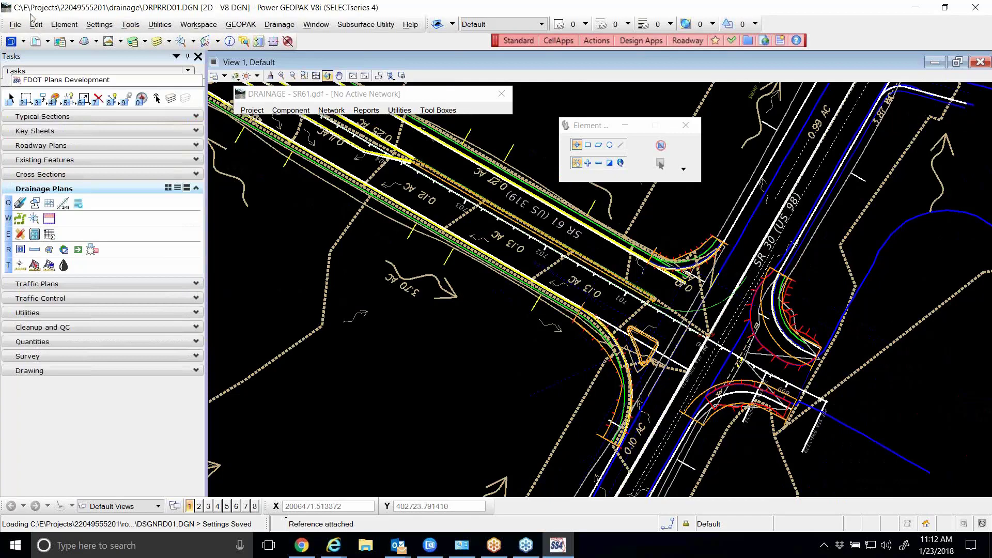
pyautogui.click(16, 24)
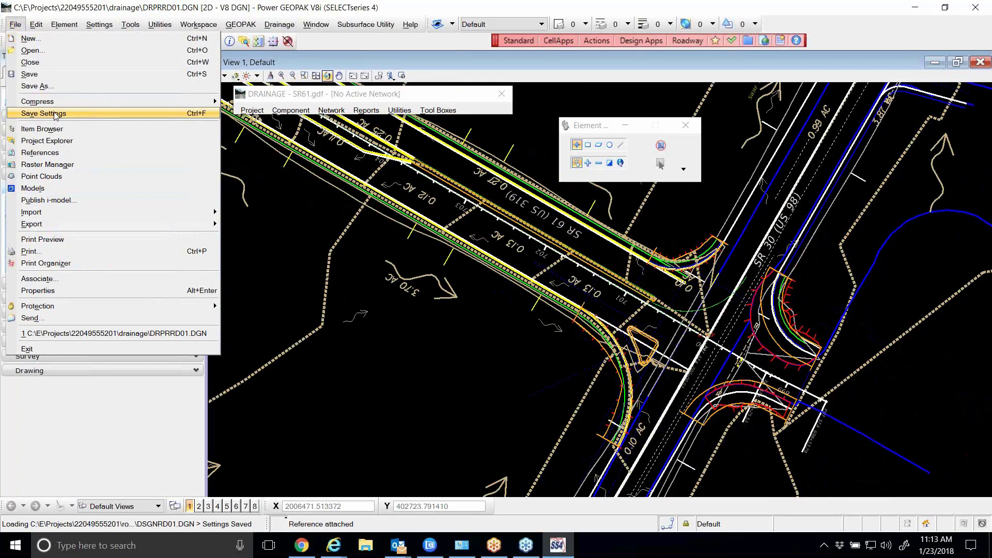
pyautogui.click(315, 24)
pyautogui.click(311, 4)
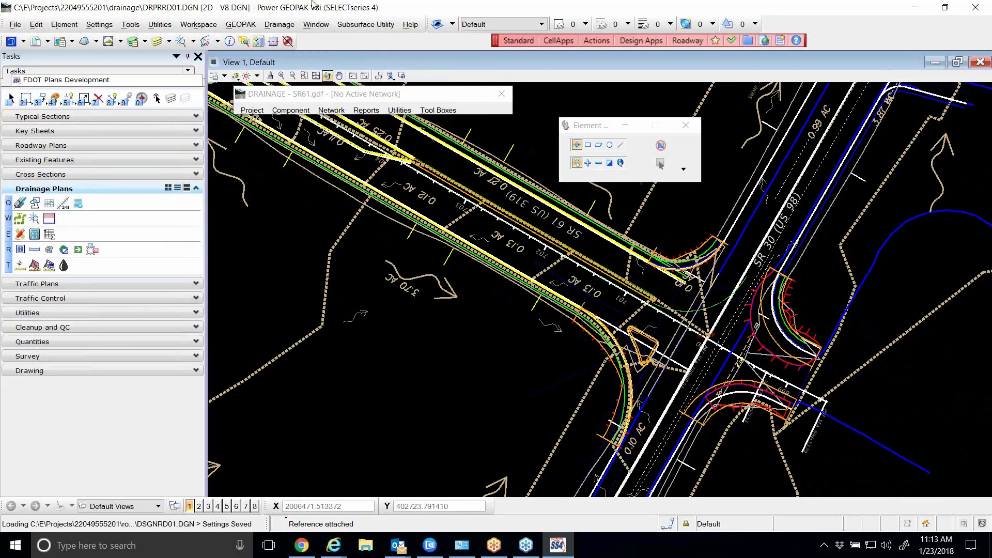
# Enable Save Settings on Exit in the Operation preferences and accept the change
pyautogui.click(205, 24)
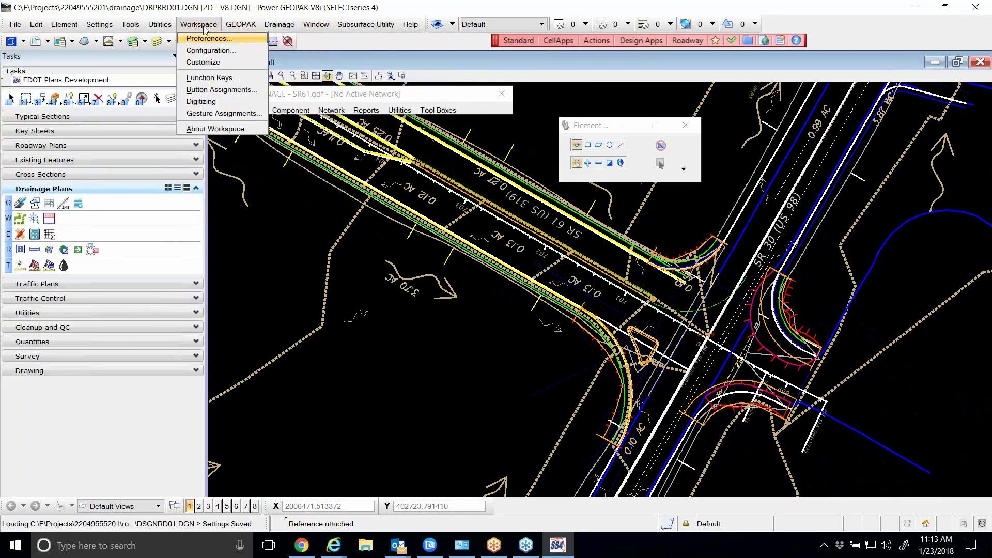
pyautogui.click(207, 39)
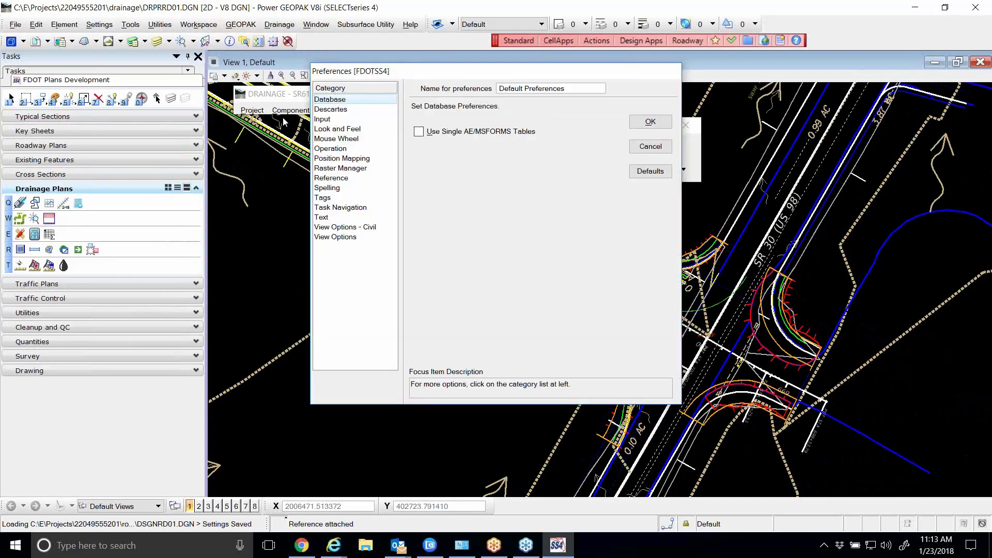
pyautogui.click(331, 149)
pyautogui.click(331, 148)
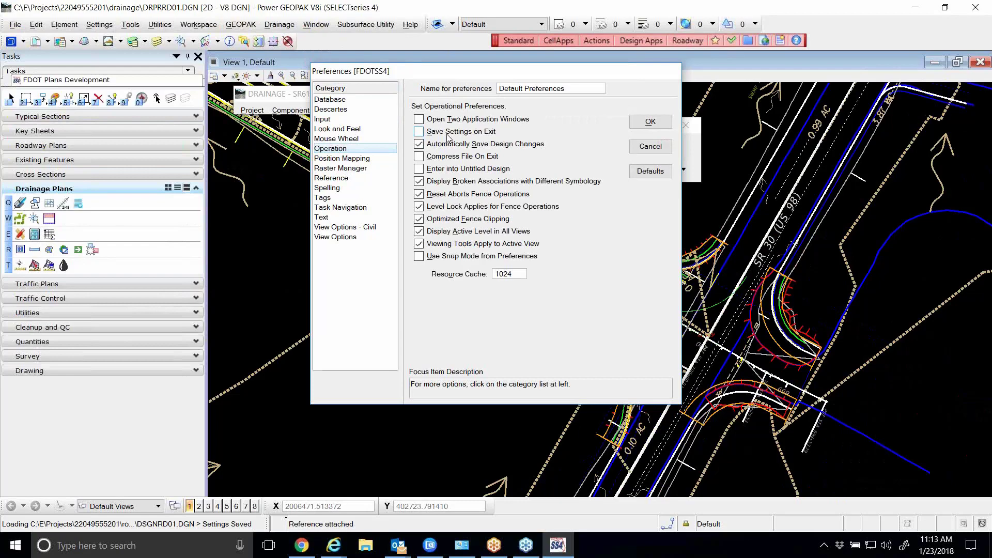
pyautogui.moveTo(526, 72); pyautogui.dragTo(539, 84)
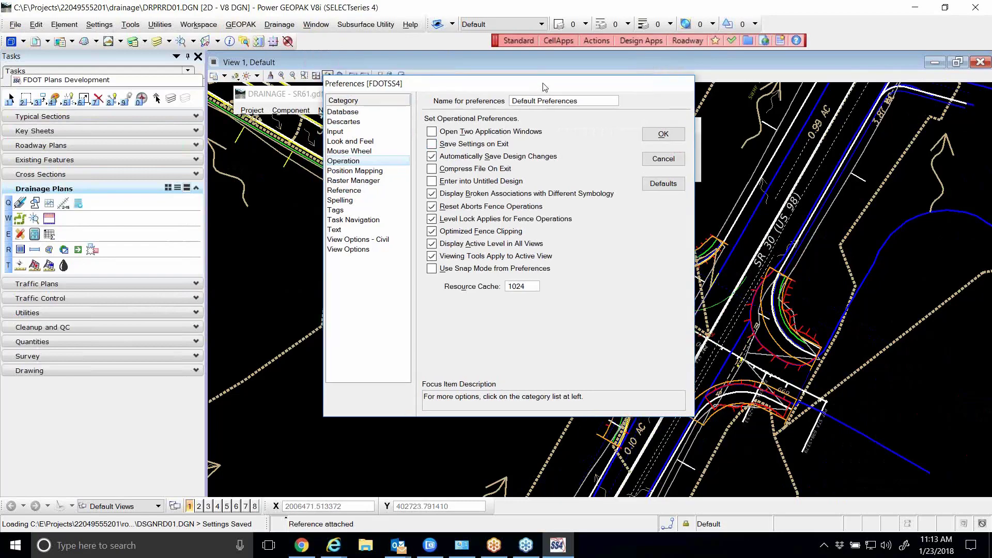
pyautogui.click(447, 145)
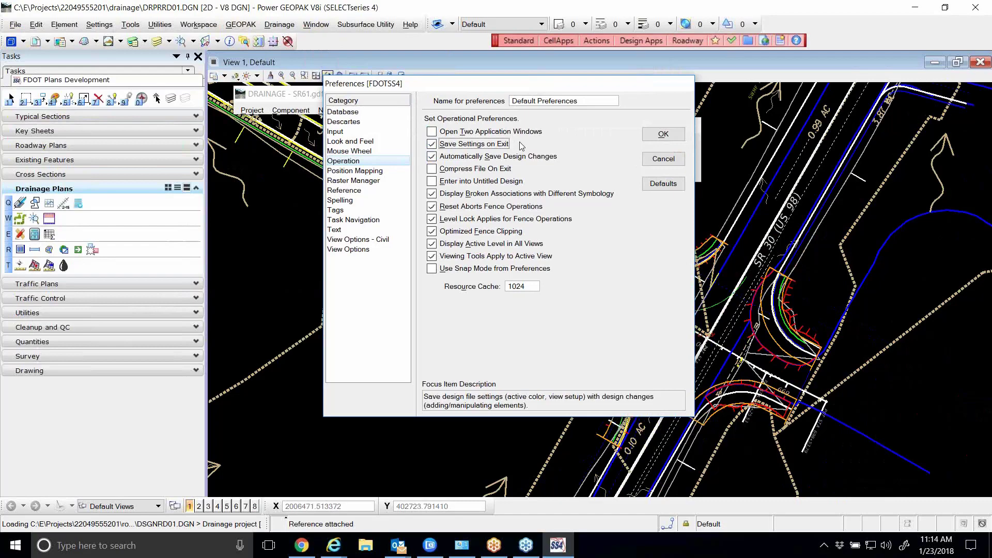
pyautogui.click(667, 133)
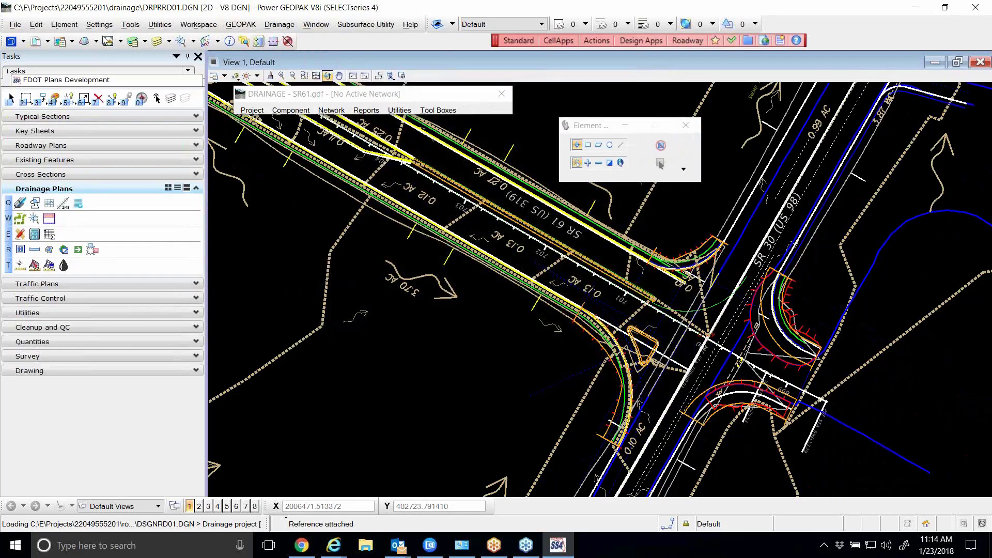
pyautogui.click(11, 27)
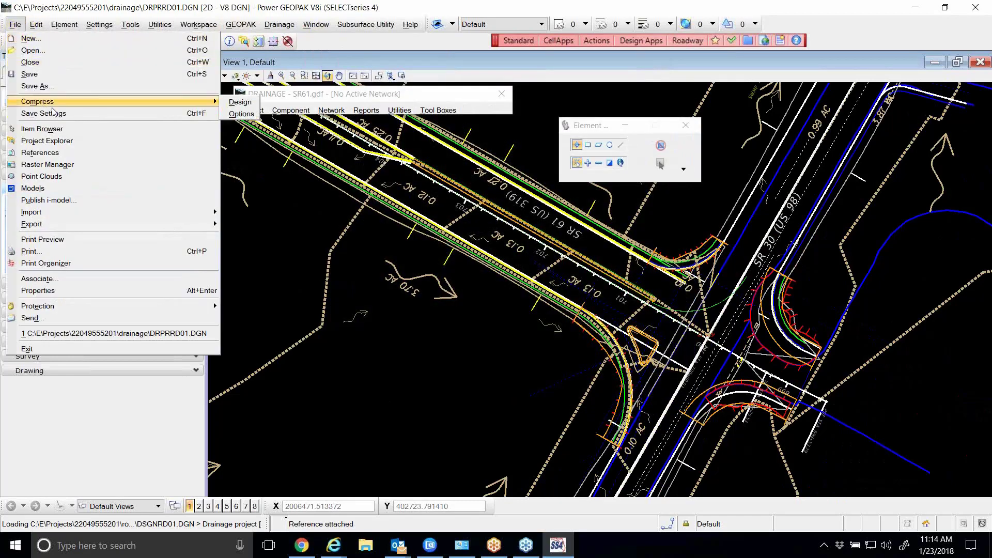
pyautogui.moveTo(52, 108)
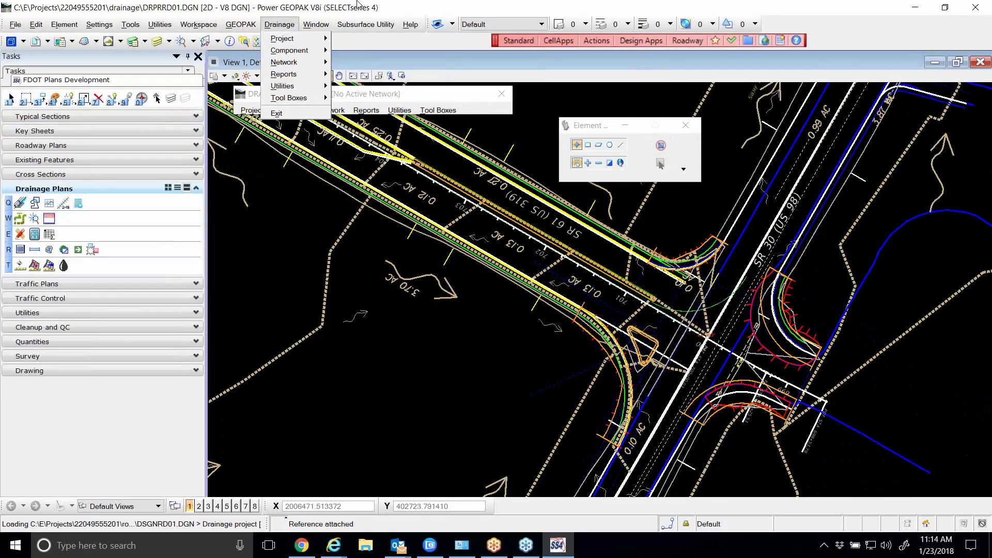
pyautogui.click(456, 3)
pyautogui.moveTo(545, 253)
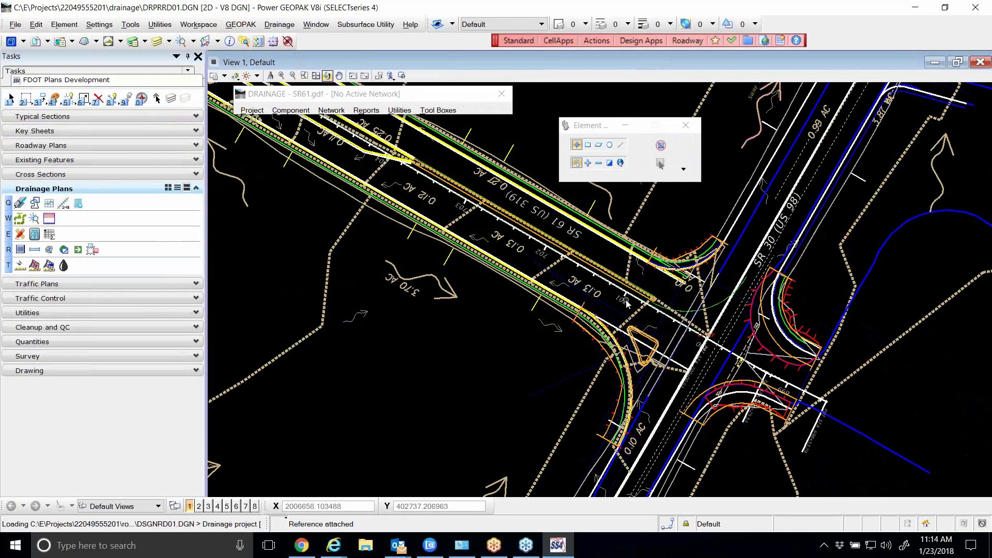
pyautogui.moveTo(626, 304)
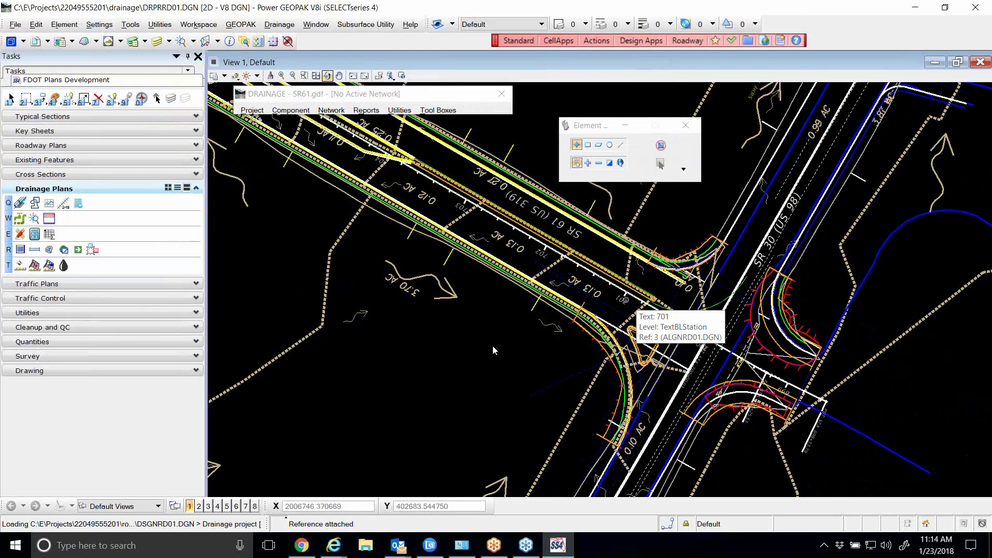
# Add a new drainage node with the ID S-200
pyautogui.moveTo(287, 96); pyautogui.dragTo(284, 102)
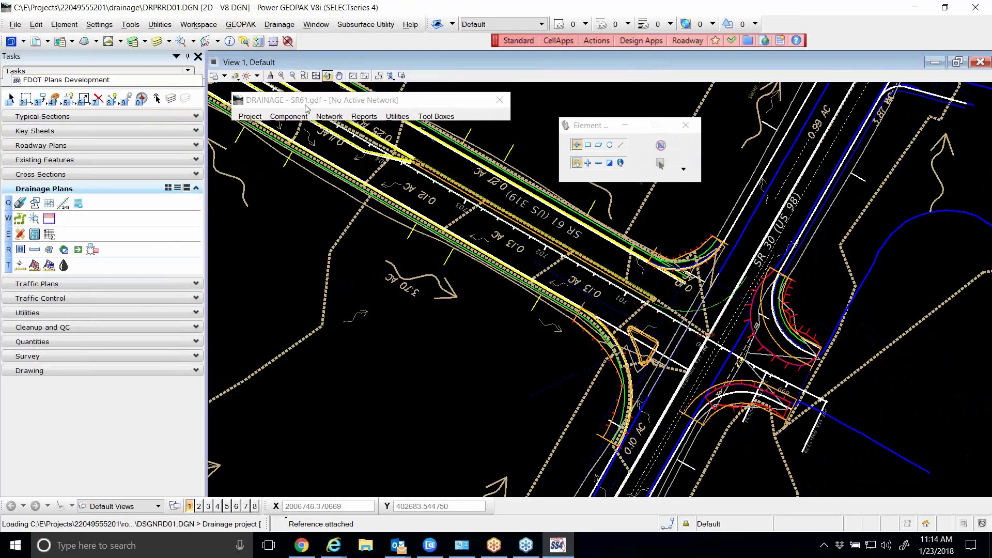
pyautogui.click(292, 116)
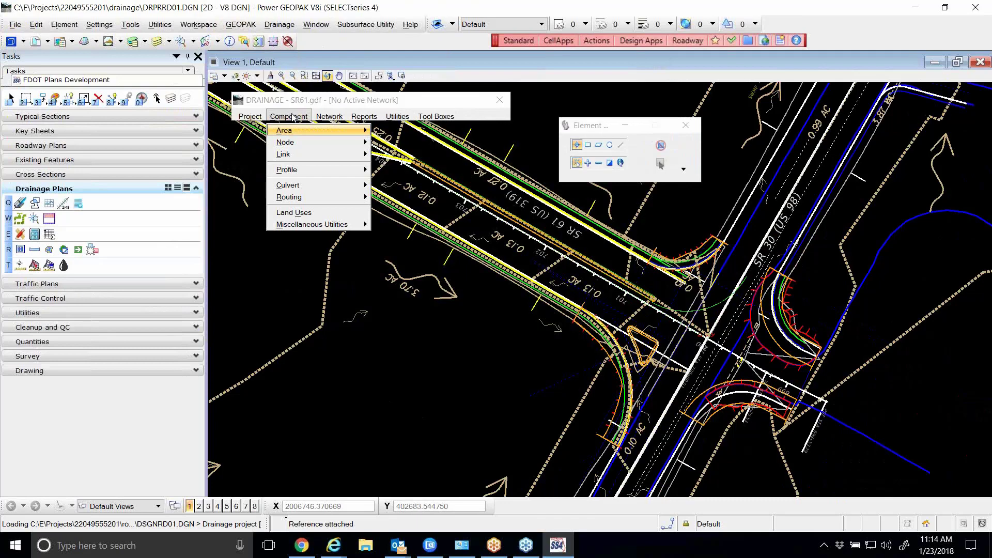
pyautogui.moveTo(311, 141)
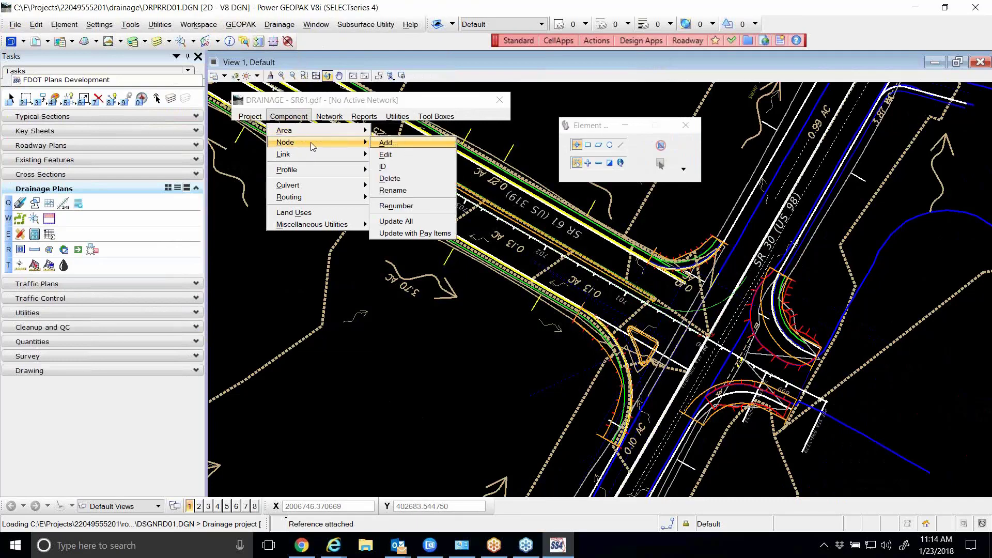
pyautogui.click(396, 145)
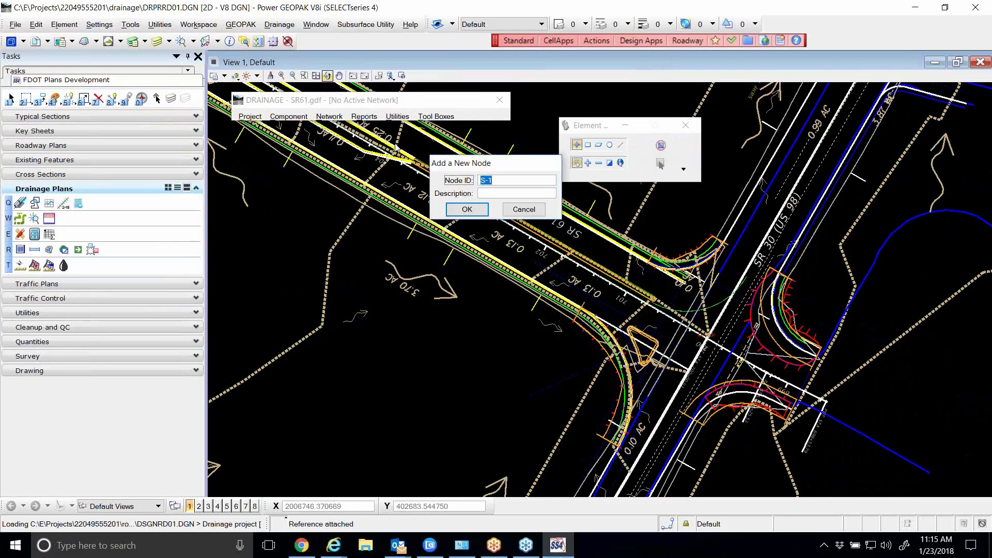
pyautogui.moveTo(430, 165); pyautogui.dragTo(371, 185)
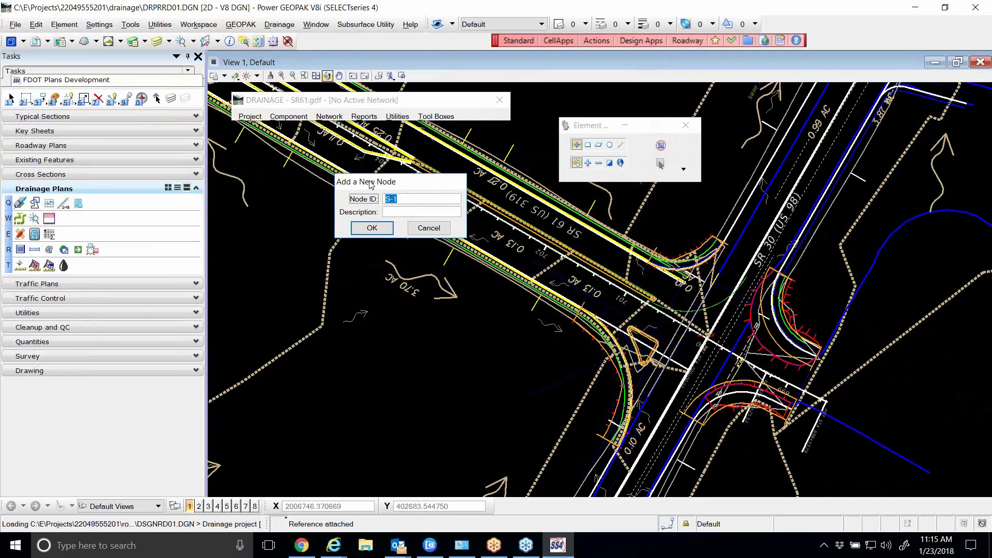
pyautogui.press('Right')
pyautogui.press('BackSpace')
pyautogui.write('200')
pyautogui.click(360, 228)
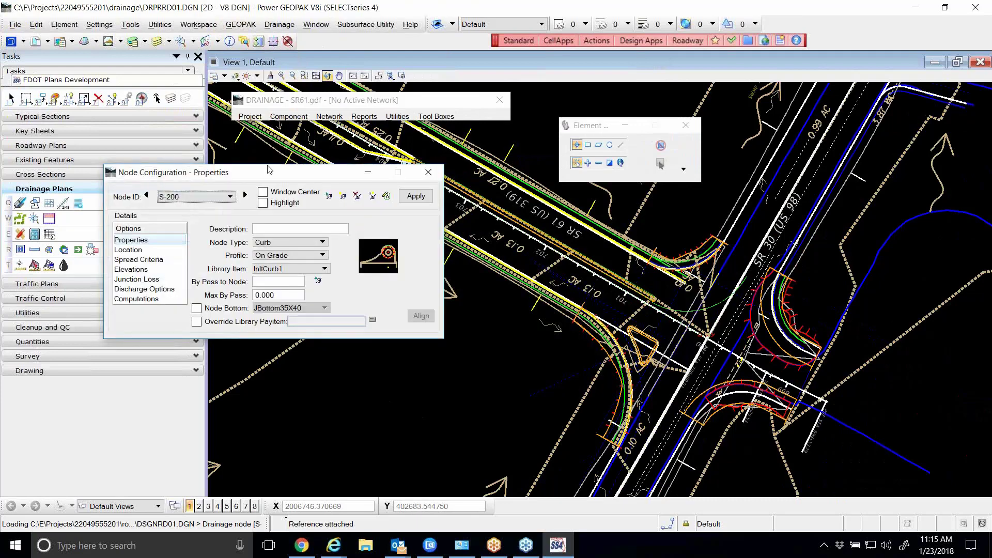
# Turn on Window Center and Highlight for node S-200 and apply its configuration
pyautogui.moveTo(273, 179); pyautogui.dragTo(460, 190)
pyautogui.moveTo(589, 125); pyautogui.dragTo(573, 98)
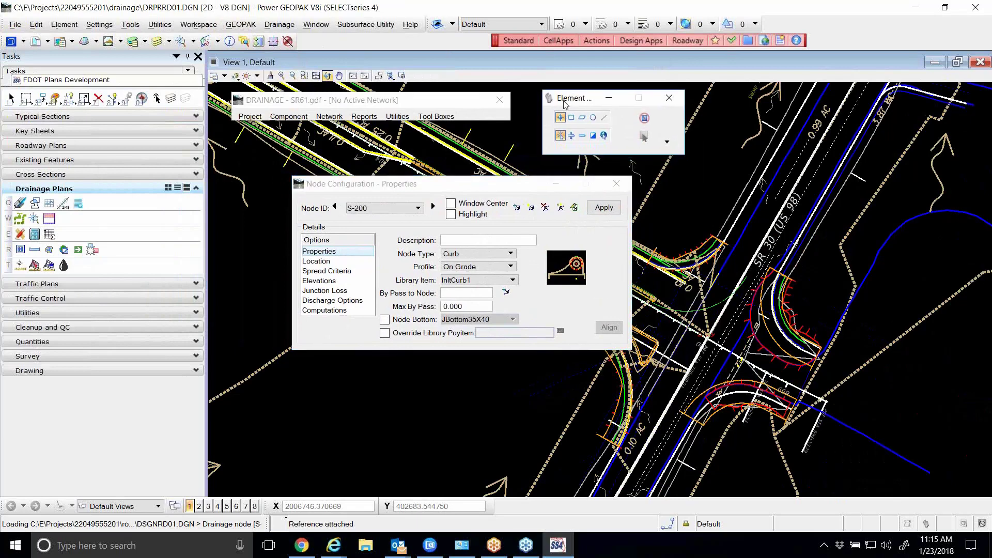
pyautogui.moveTo(474, 189); pyautogui.dragTo(502, 203)
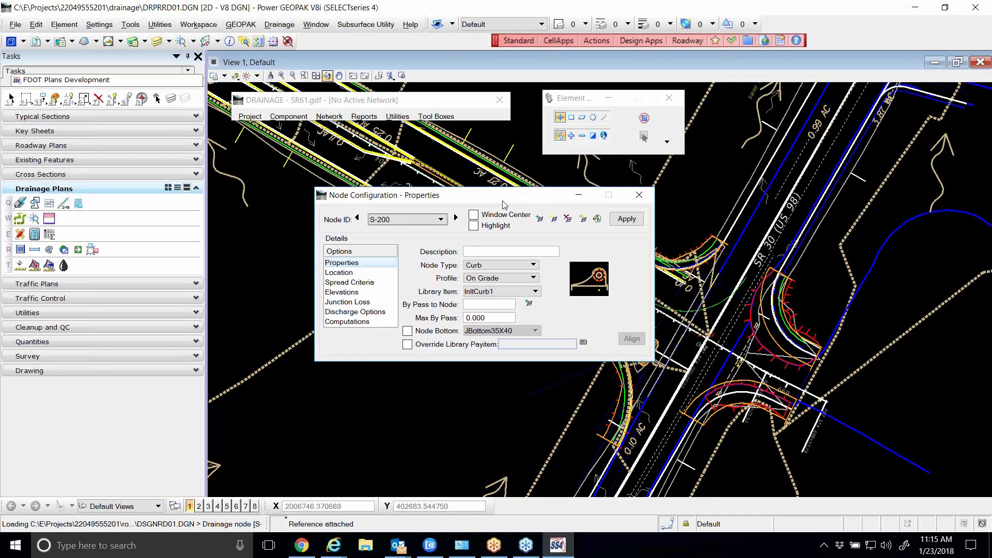
pyautogui.moveTo(503, 203); pyautogui.dragTo(510, 206)
pyautogui.click(546, 222)
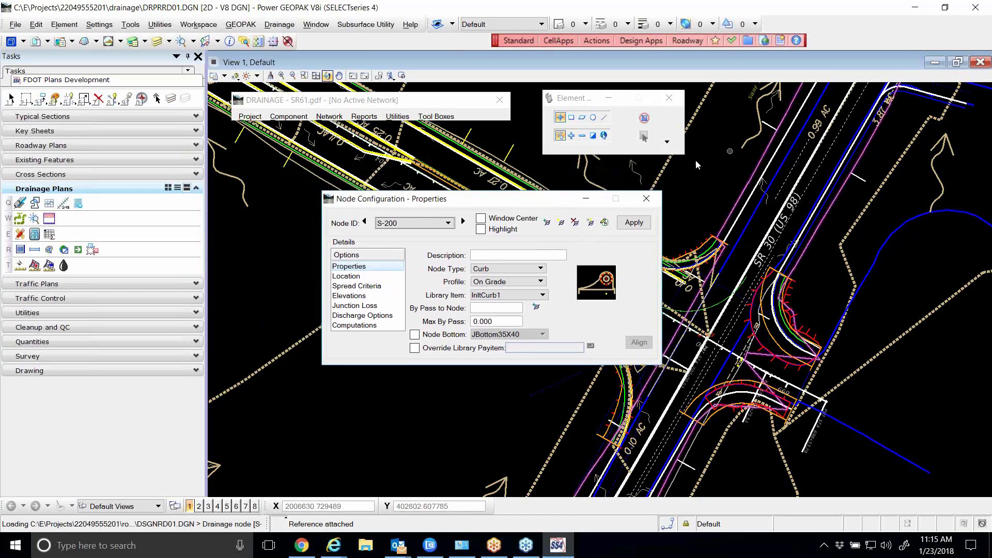
pyautogui.moveTo(500, 201)
pyautogui.mouseDown()
pyautogui.moveTo(521, 258)
pyautogui.moveTo(555, 291)
pyautogui.mouseUp()
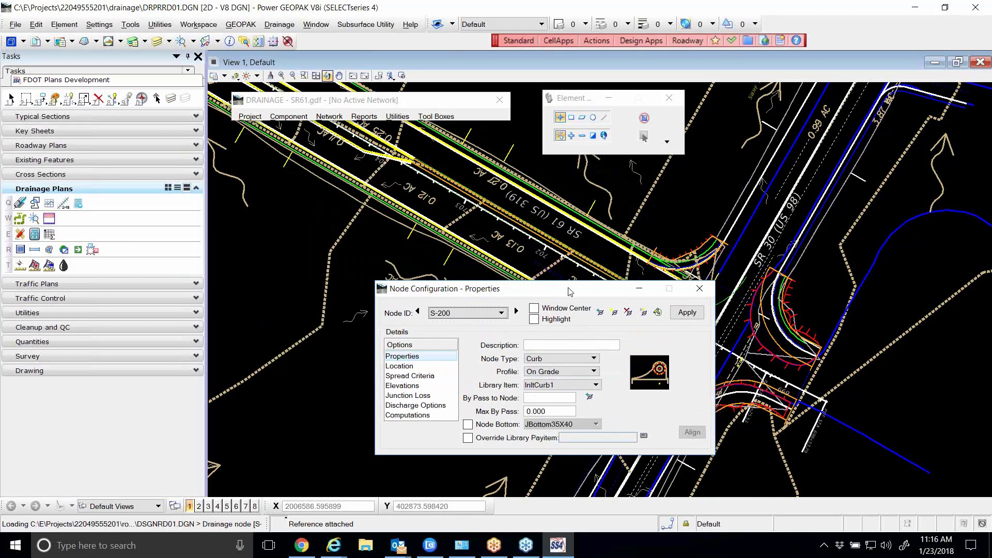
pyautogui.moveTo(569, 288); pyautogui.dragTo(568, 210)
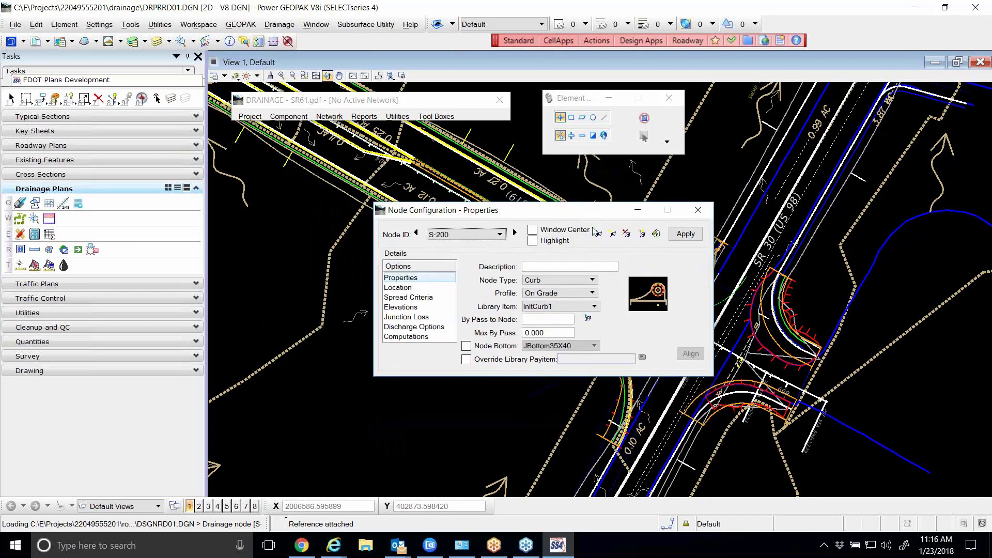
pyautogui.click(545, 229)
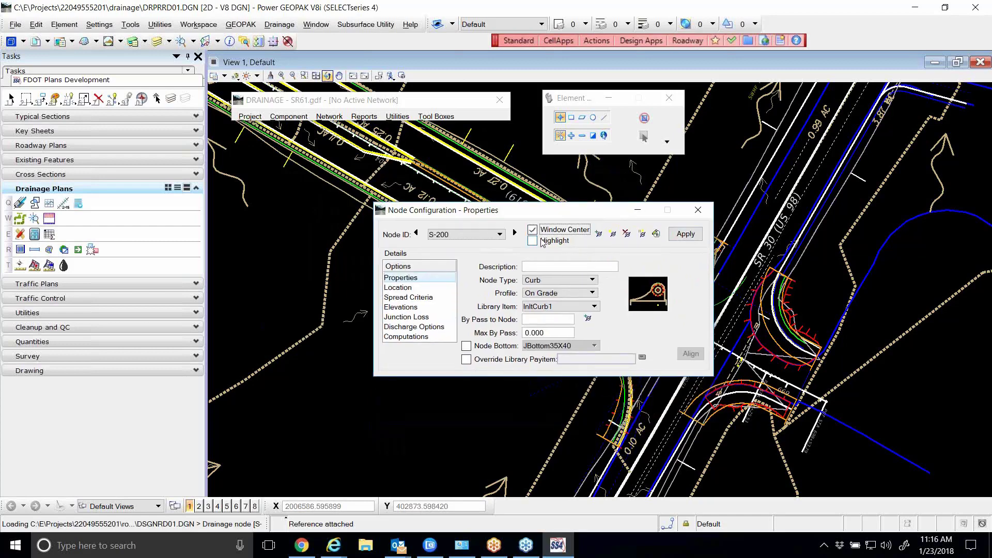
pyautogui.click(545, 241)
pyautogui.click(686, 235)
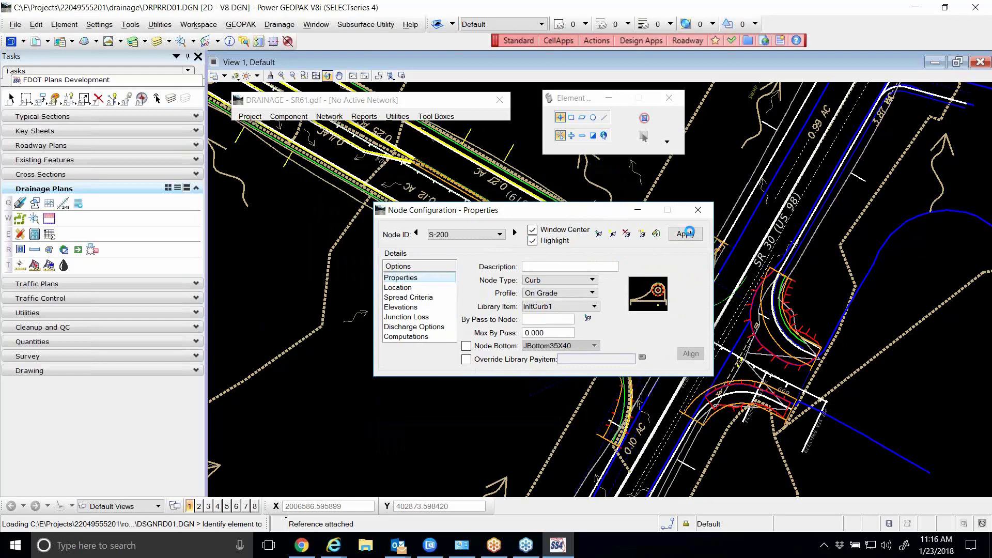
pyautogui.click(689, 234)
pyautogui.click(627, 234)
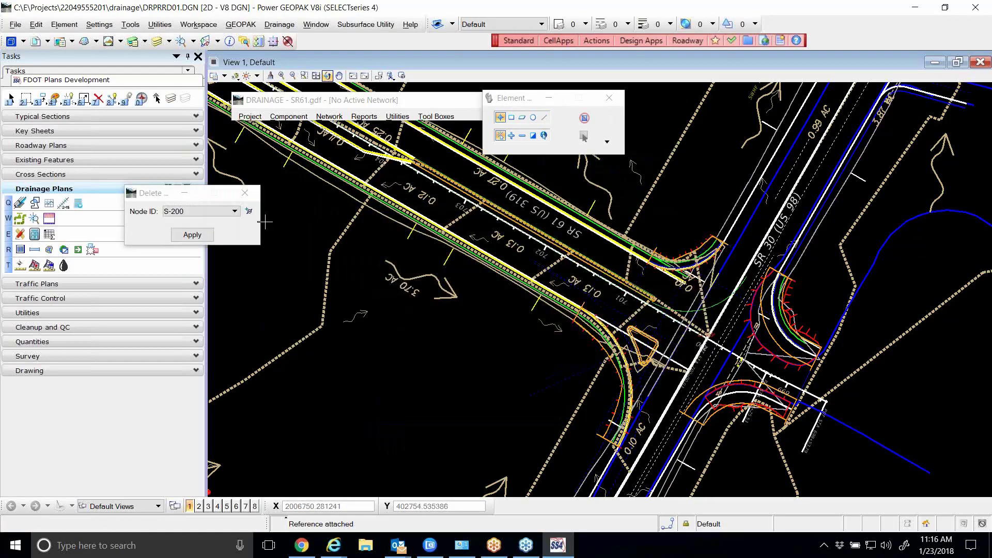
pyautogui.moveTo(171, 197); pyautogui.dragTo(446, 203)
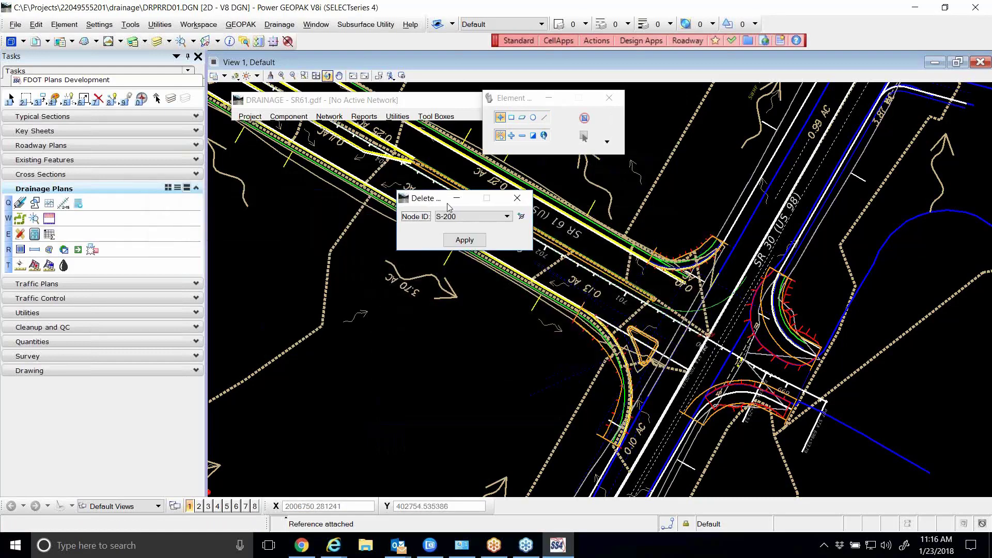
pyautogui.click(520, 199)
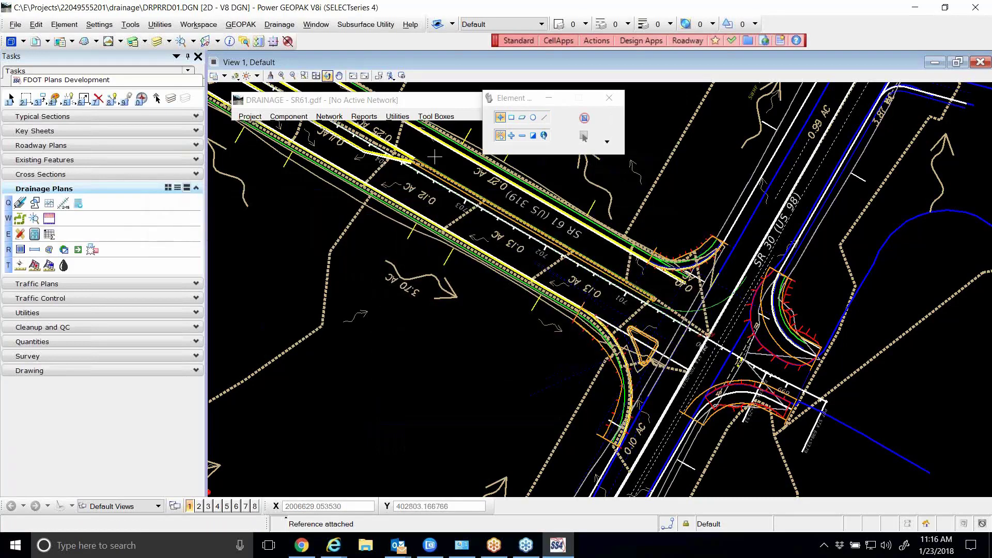
# Add a new drainage node with the ID S-201
pyautogui.click(294, 117)
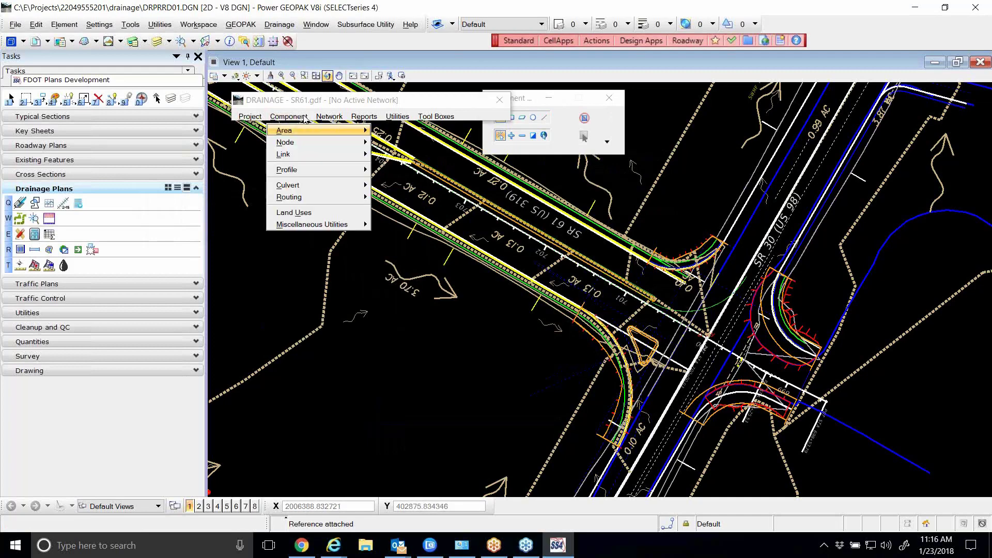
pyautogui.moveTo(299, 145)
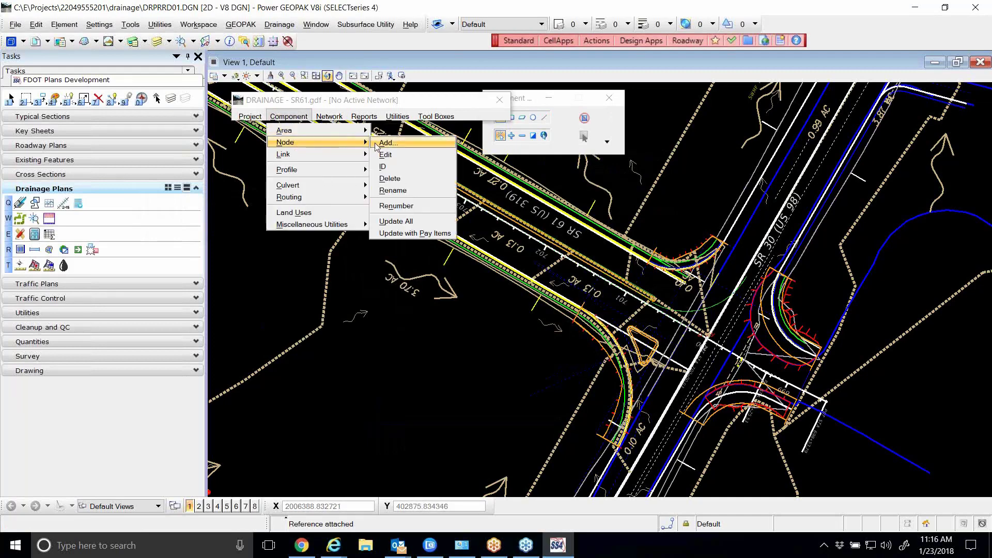
pyautogui.click(386, 147)
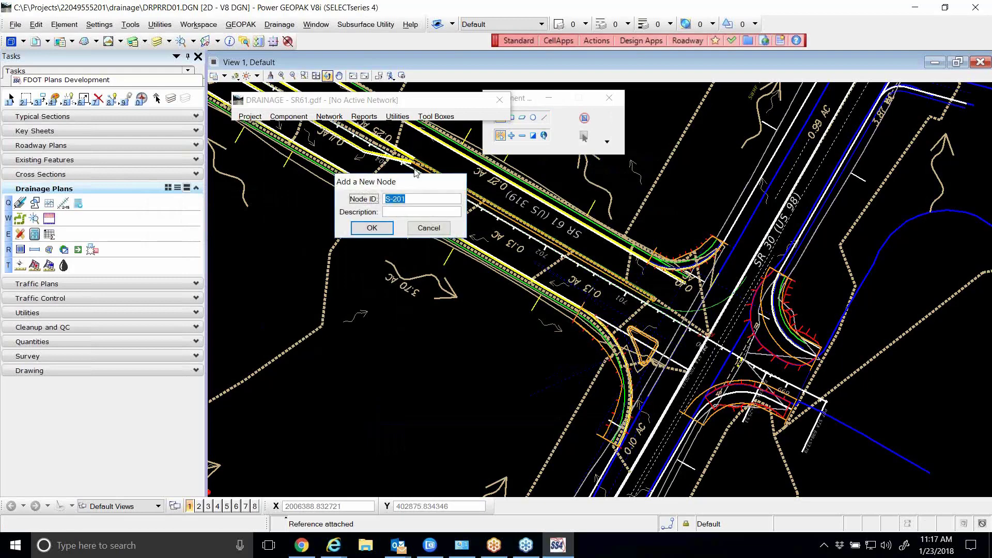
pyautogui.click(372, 228)
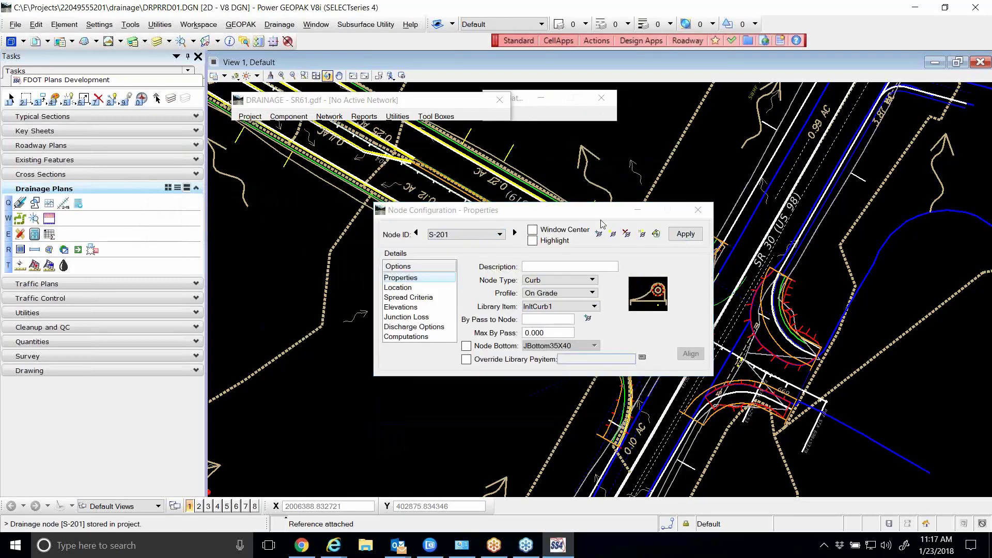
pyautogui.moveTo(592, 216); pyautogui.dragTo(607, 175)
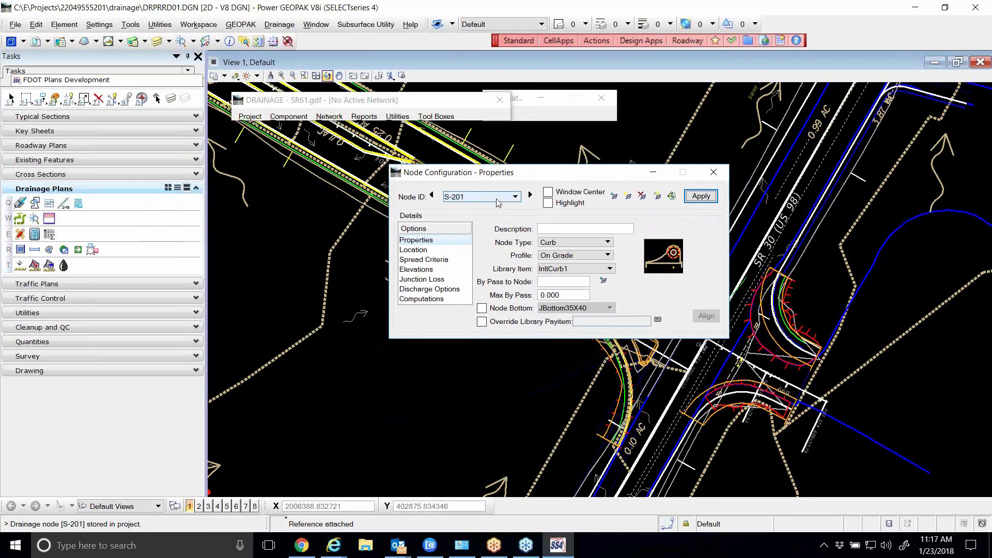
# Open the node deletion tool, check the nodes it offers, and close it
pyautogui.click(641, 196)
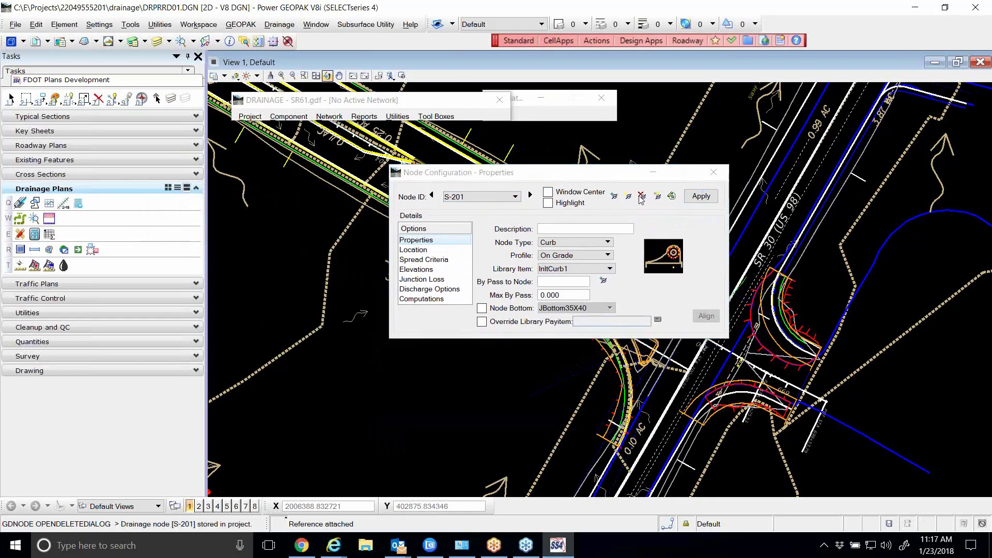
pyautogui.moveTo(419, 203); pyautogui.dragTo(641, 106)
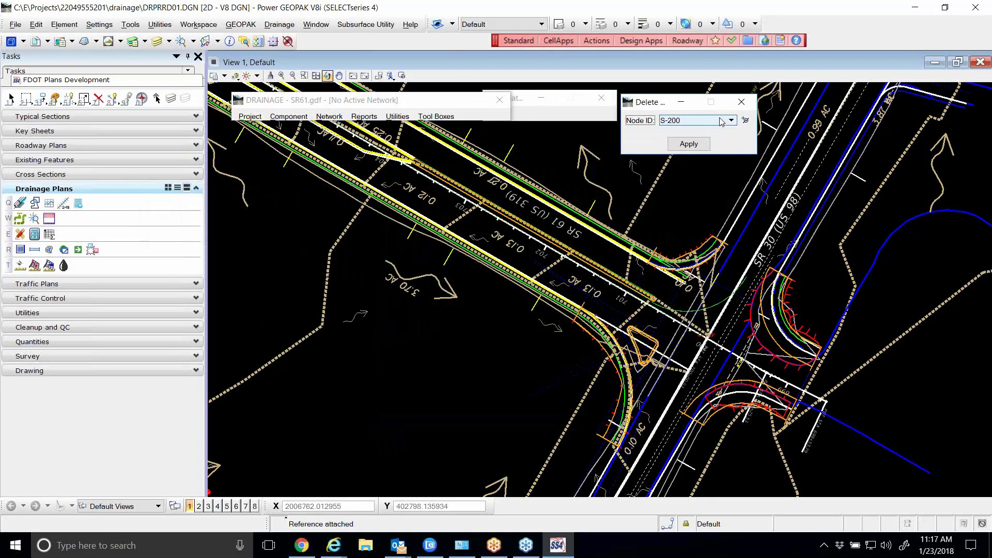
pyautogui.click(721, 121)
pyautogui.click(660, 106)
pyautogui.click(741, 101)
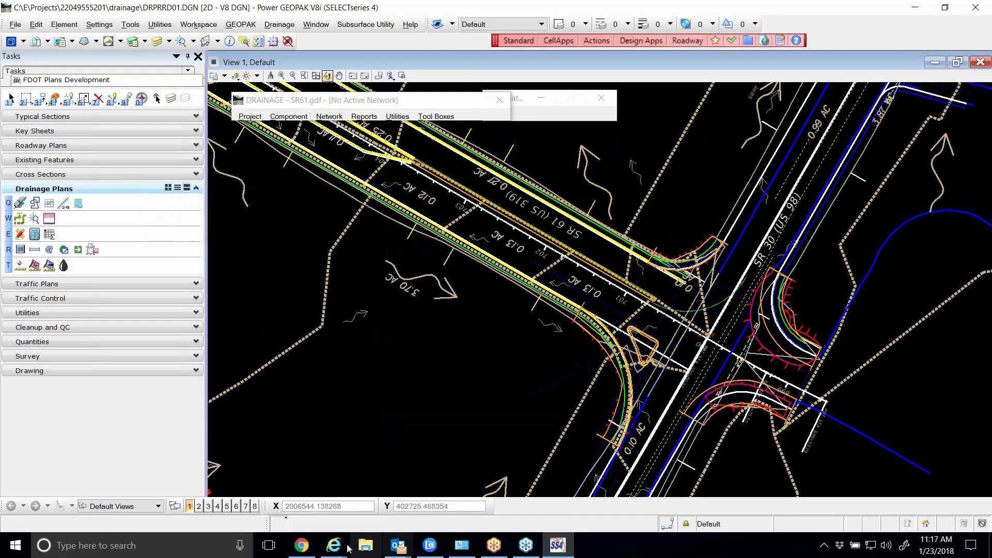
# Open the configuration of node S-200 for editing and turn on Window Center and Highlight
pyautogui.click(555, 549)
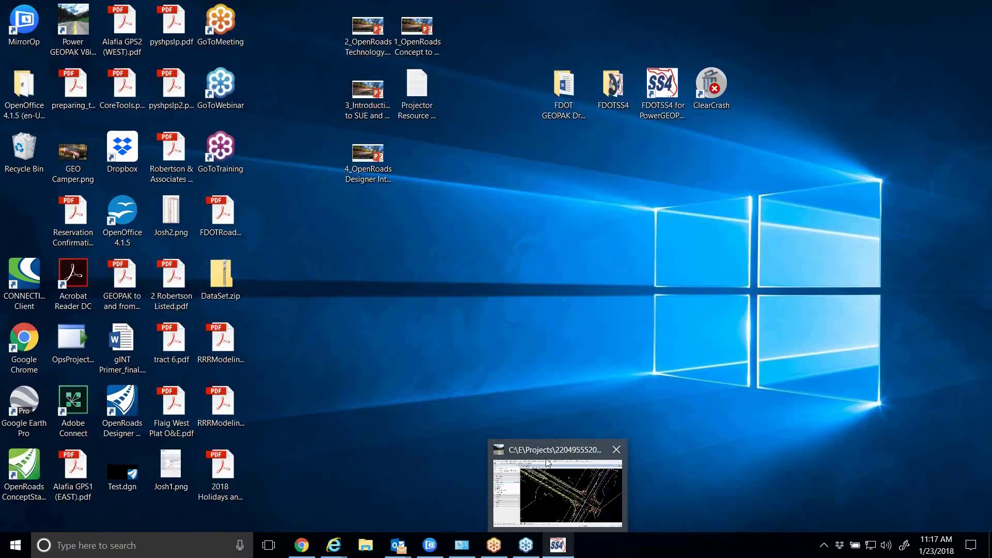
pyautogui.click(546, 459)
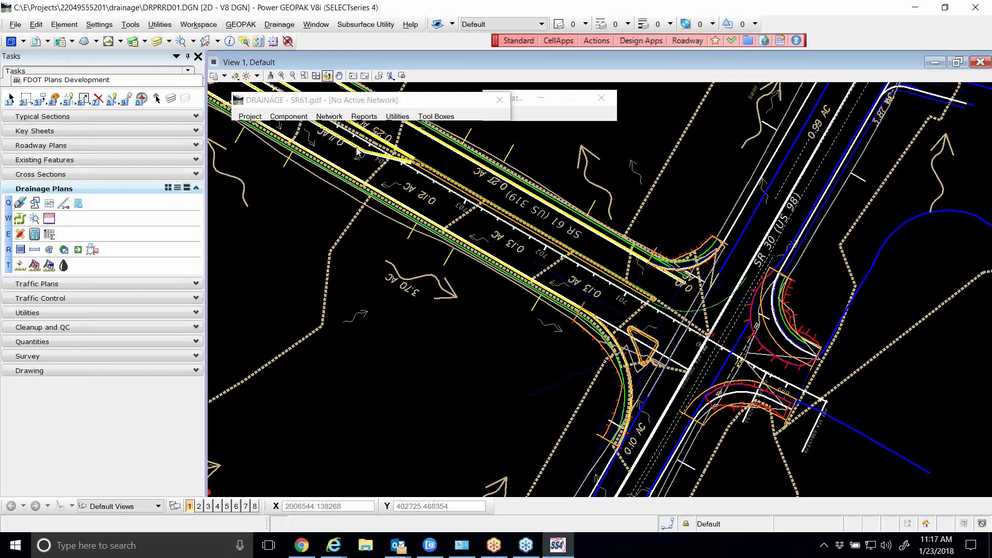
pyautogui.click(275, 117)
pyautogui.moveTo(307, 142)
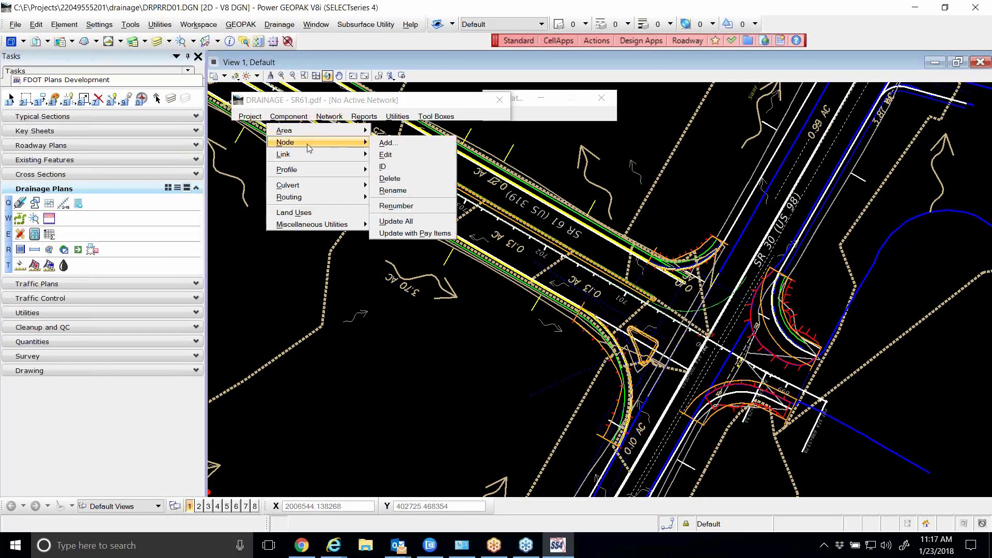
pyautogui.click(385, 154)
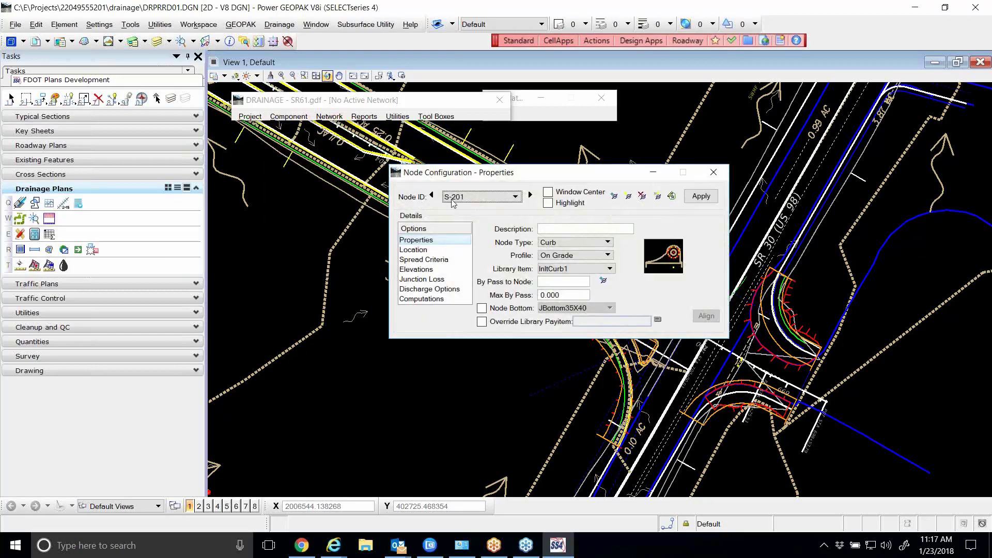
pyautogui.click(431, 195)
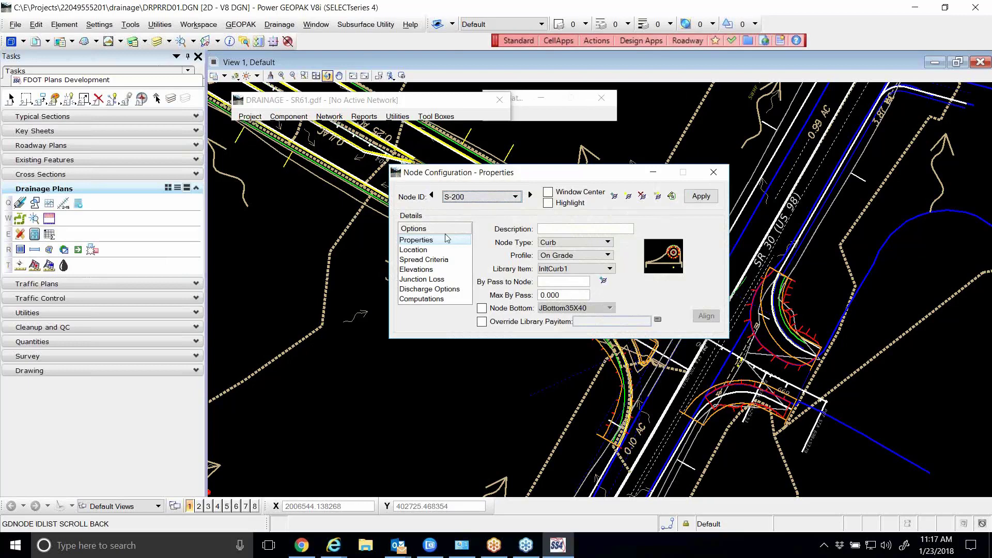
pyautogui.moveTo(497, 172); pyautogui.dragTo(423, 144)
pyautogui.click(473, 164)
pyautogui.click(473, 175)
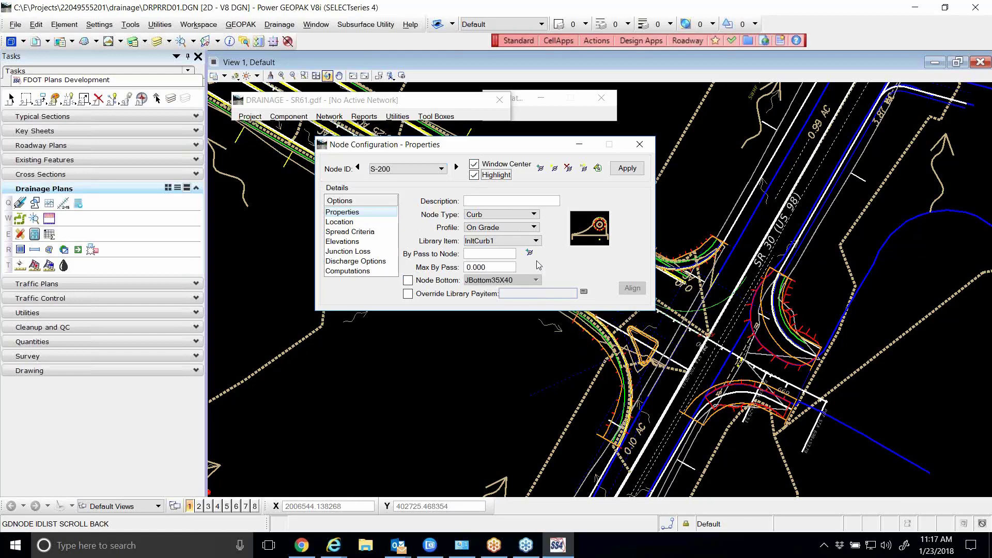
# Keep Curb as S-200's node type and preview the library items InltMedBarrD type 3, Flume3Barrl2 and InltCurb4
pyautogui.click(523, 215)
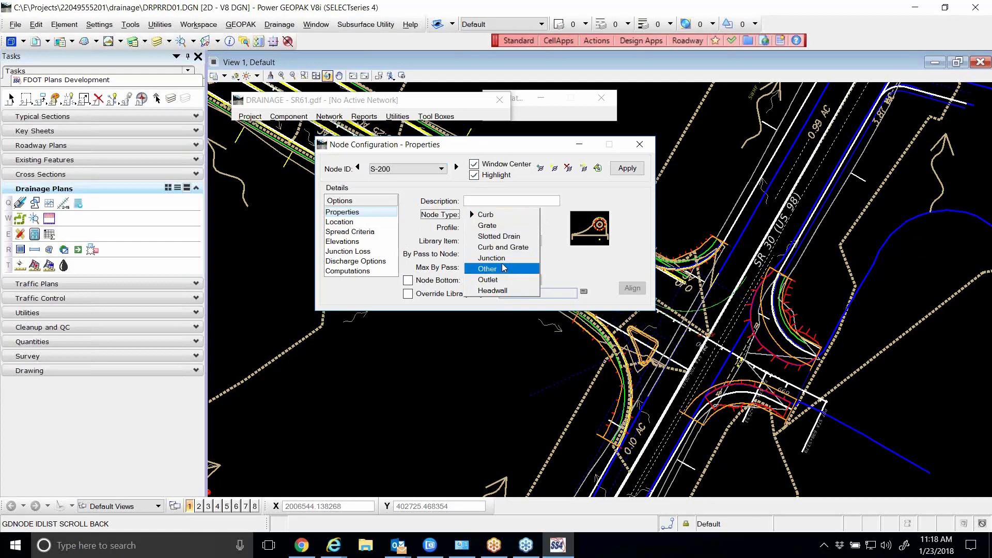
pyautogui.click(493, 215)
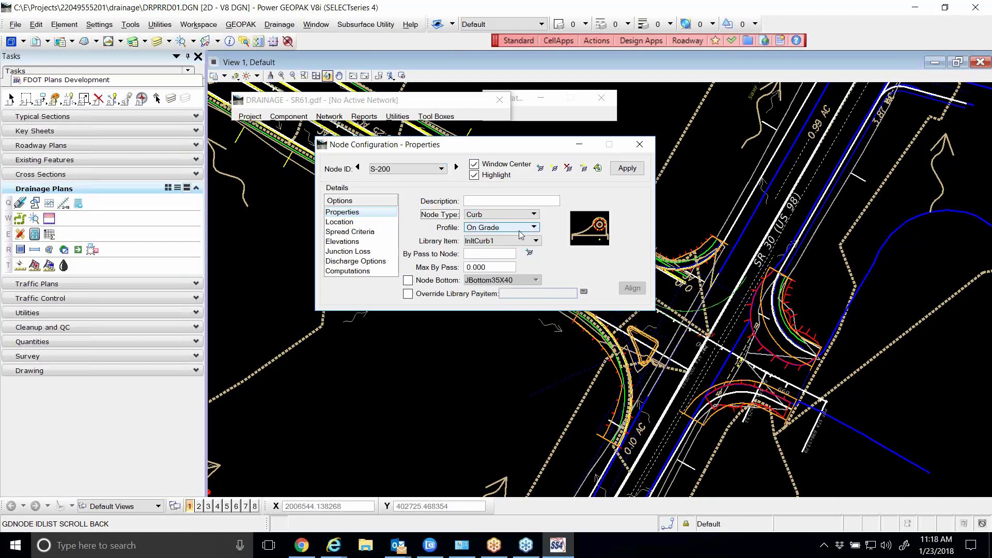
pyautogui.click(521, 241)
pyautogui.scroll(-5, 506, 330)
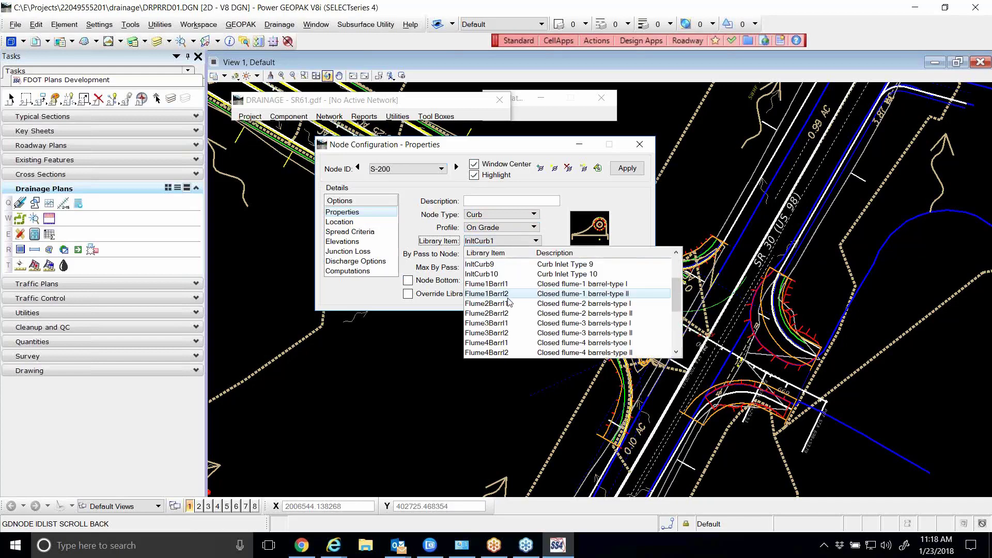
pyautogui.click(504, 313)
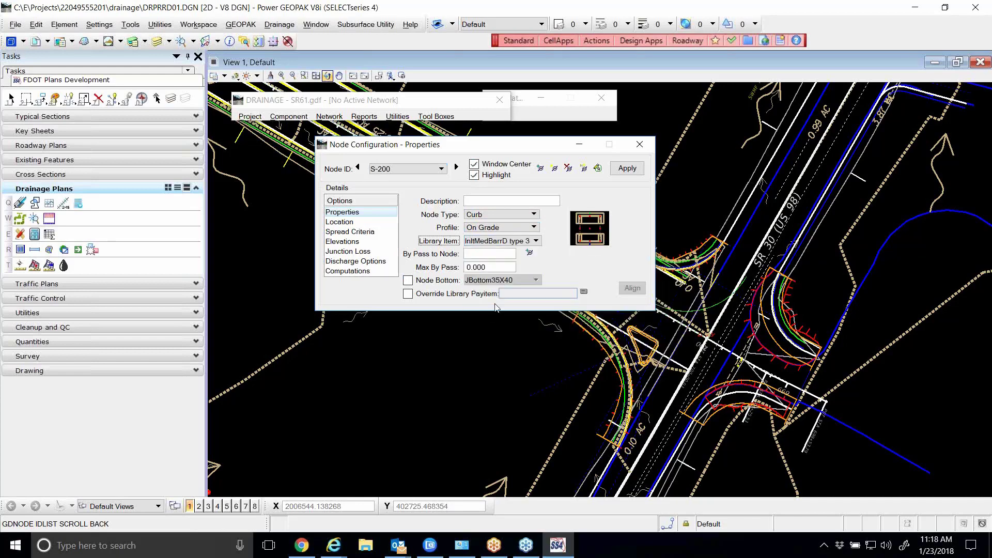
pyautogui.click(525, 243)
pyautogui.scroll(3, 500, 299)
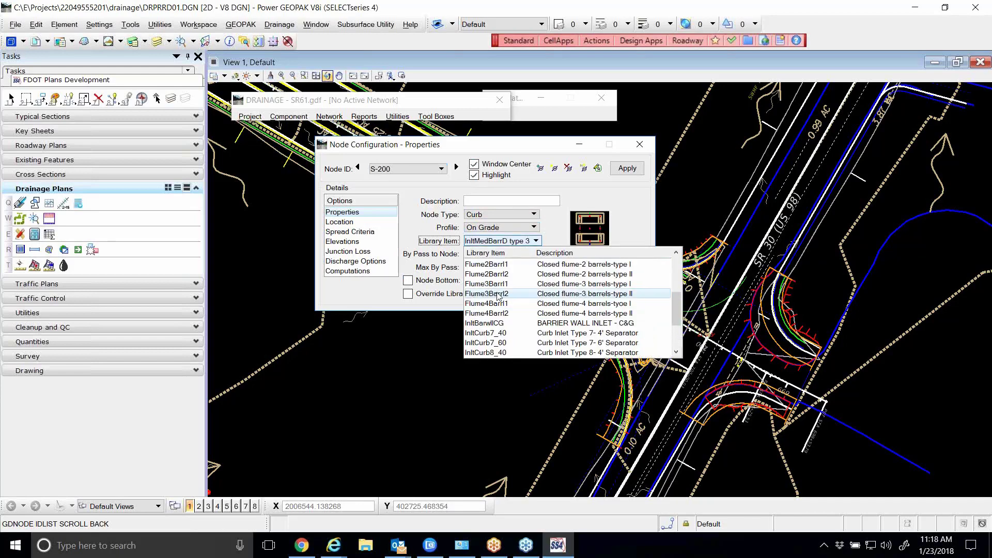
pyautogui.click(500, 295)
pyautogui.click(537, 241)
pyautogui.scroll(3, 500, 299)
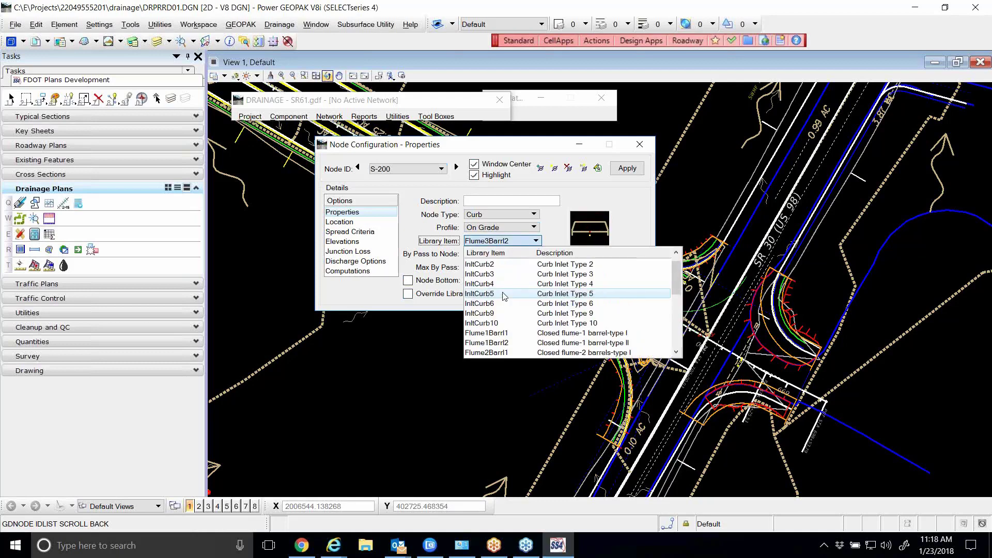
pyautogui.click(500, 291)
# Preview the library items InltCurb3, InltMedBarrD type 3 and InltCurb8_40 for node S-200
pyautogui.click(536, 241)
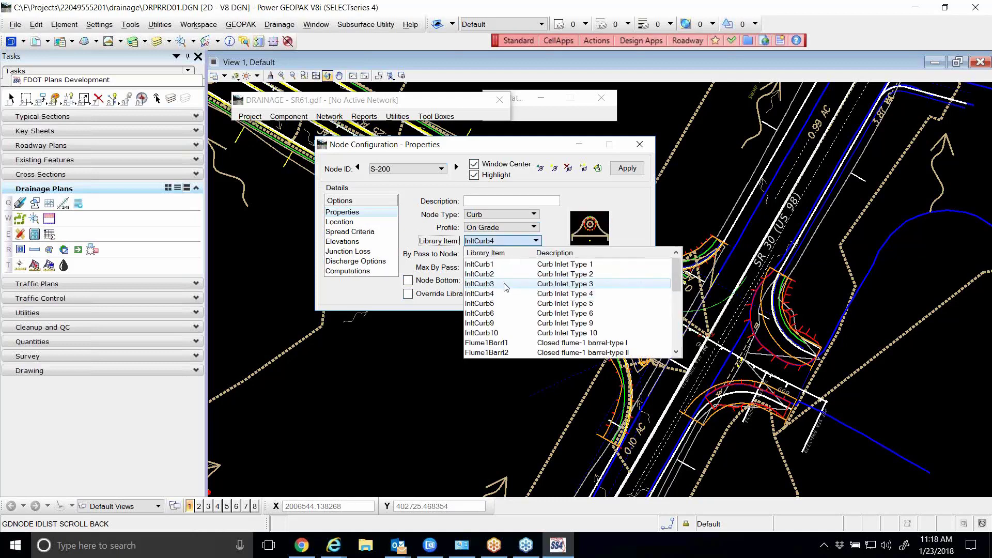
pyautogui.click(497, 287)
pyautogui.click(536, 241)
pyautogui.scroll(-5, 493, 310)
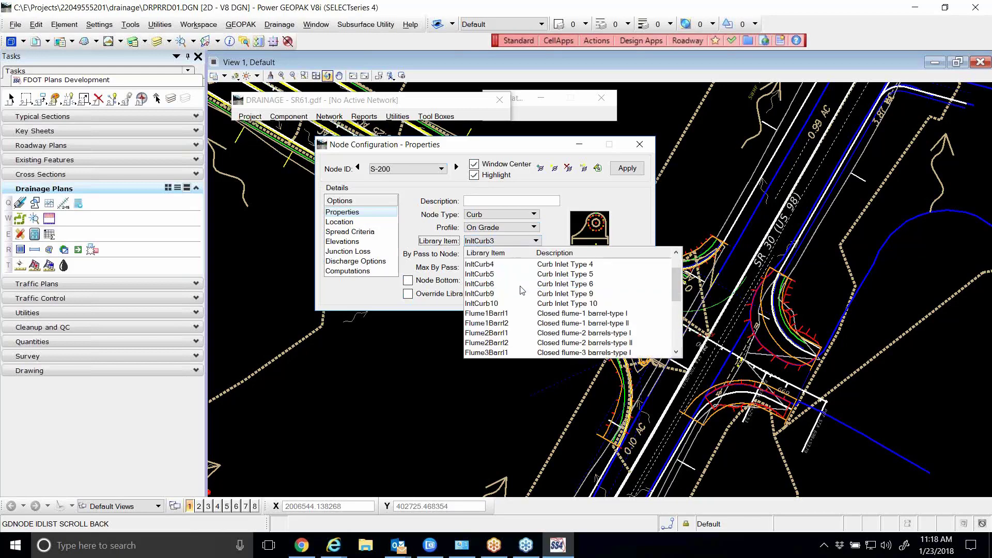
pyautogui.click(490, 326)
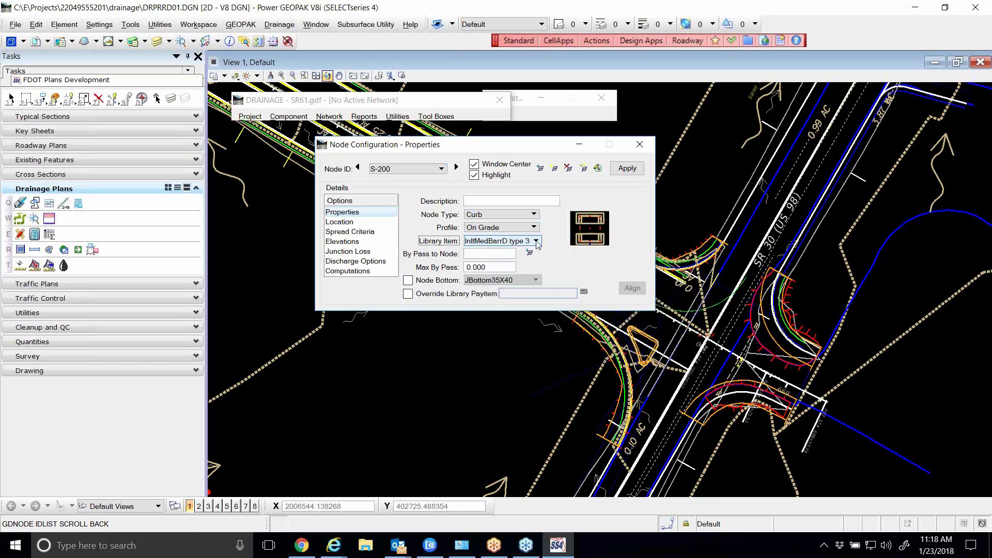
pyautogui.click(536, 241)
pyautogui.click(504, 304)
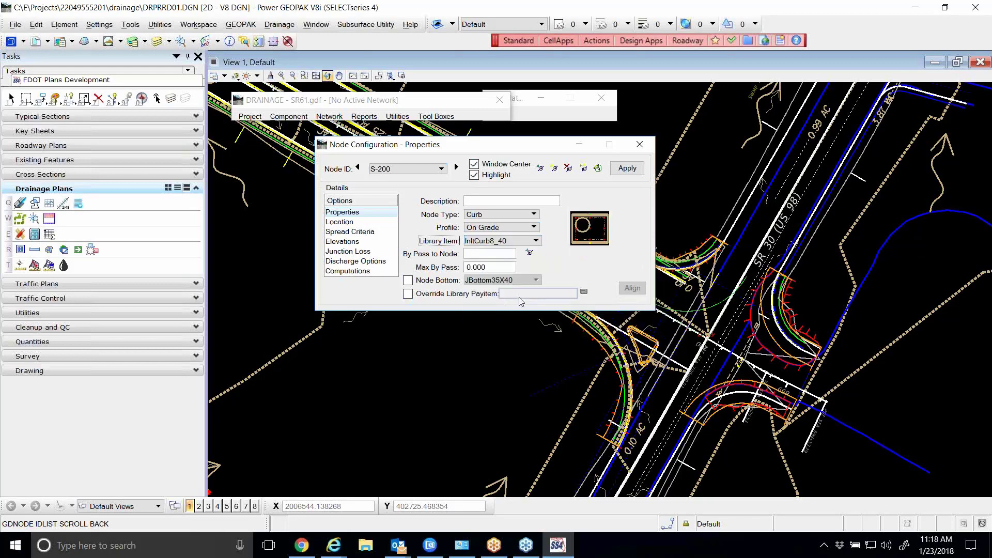
# Set S-200's library item to InltCurb1 (Curb Inlet Type 1) and its profile to On Grade
pyautogui.click(537, 240)
pyautogui.scroll(1, 505, 266)
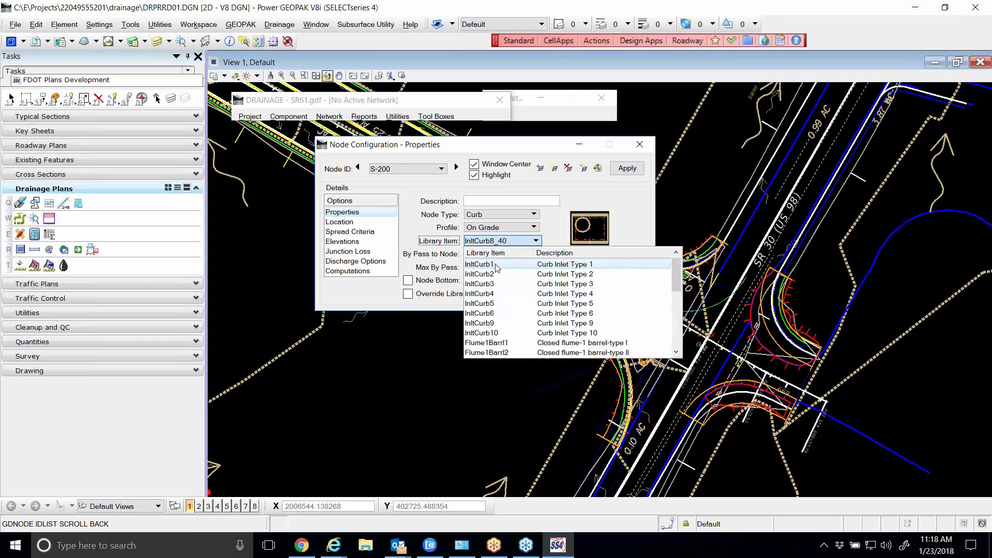
pyautogui.click(495, 267)
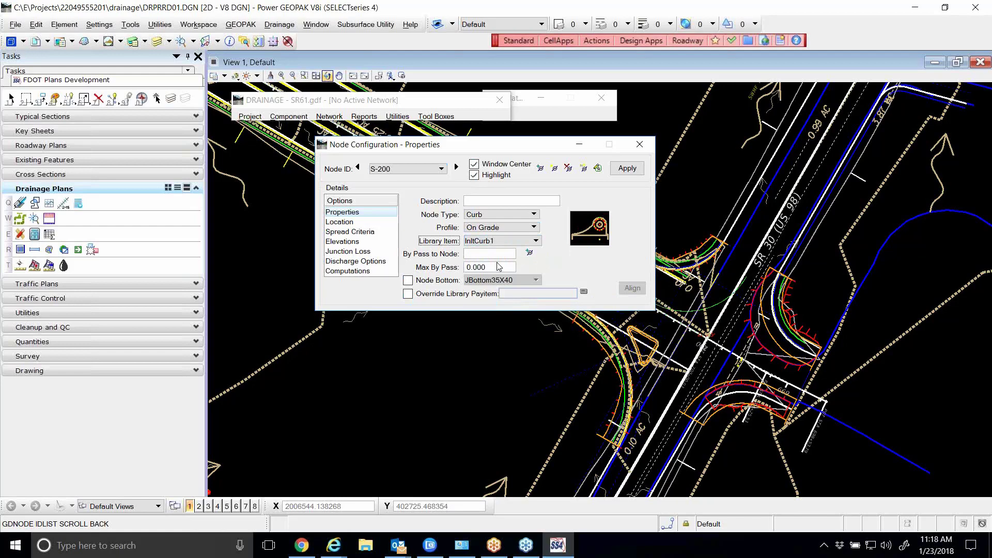
pyautogui.click(526, 228)
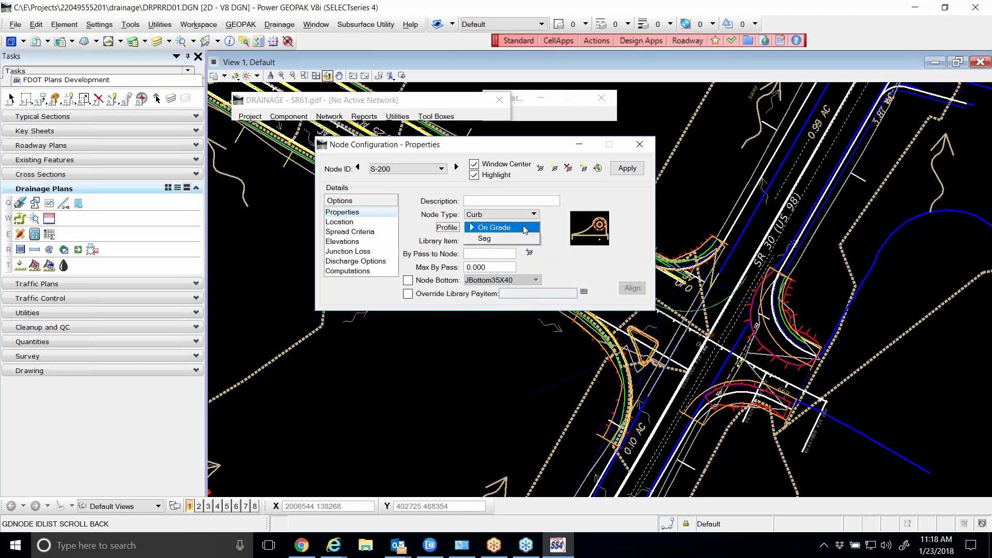
pyautogui.click(498, 227)
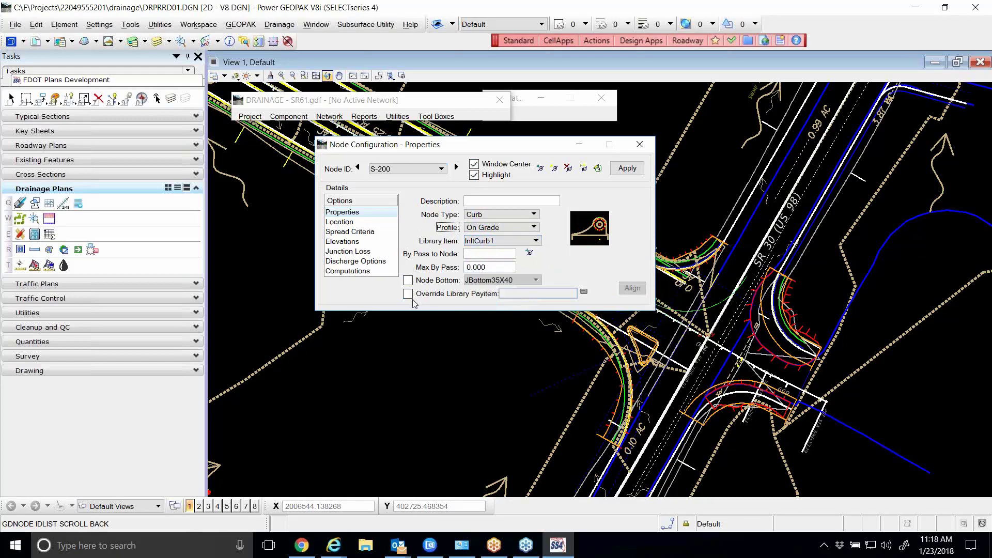
# Enable a node bottom for S-200, choose PBottom35DIA, and move the configuration dialog clear of the SR 61 inlet area
pyautogui.click(409, 281)
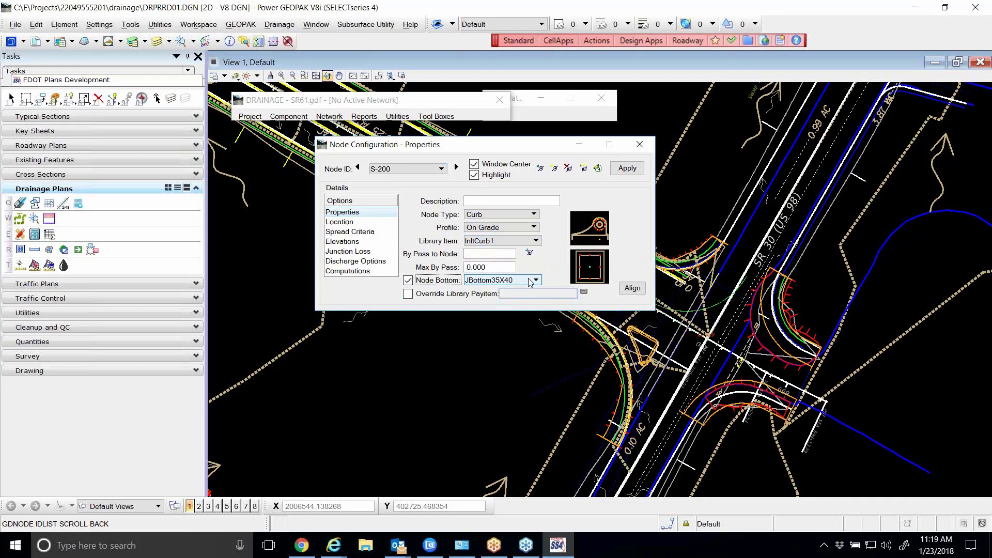
pyautogui.click(533, 281)
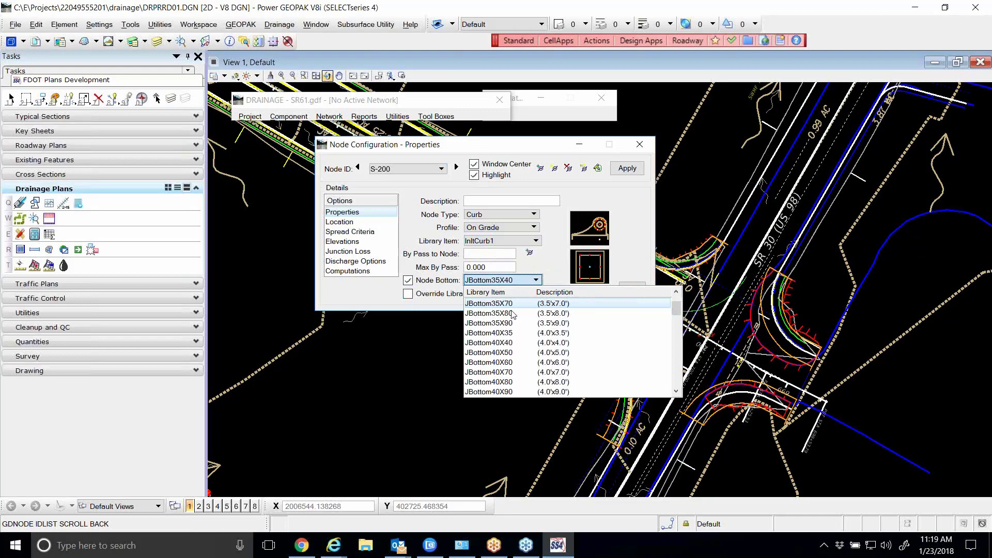
pyautogui.scroll(-1, 514, 326)
pyautogui.scroll(1, 514, 329)
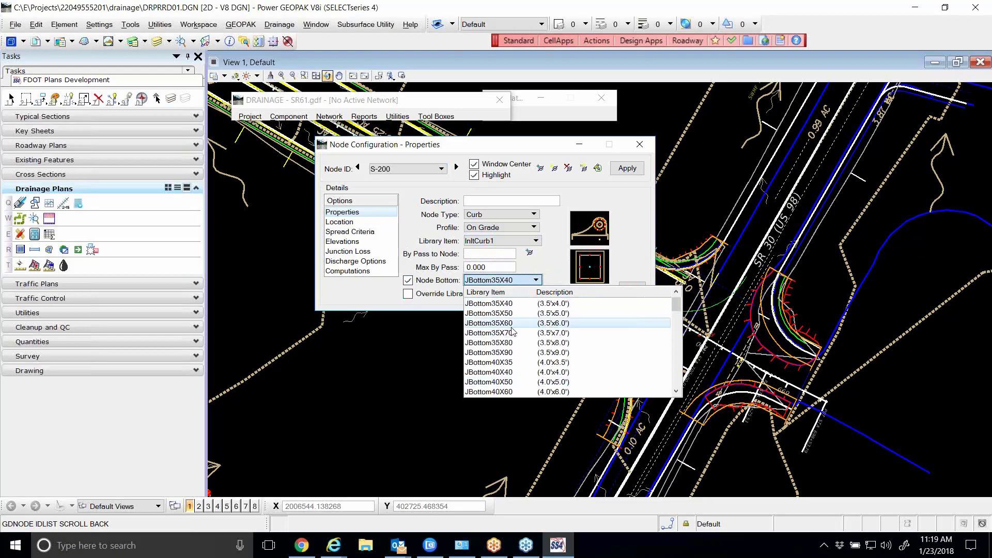
pyautogui.scroll(-15, 534, 341)
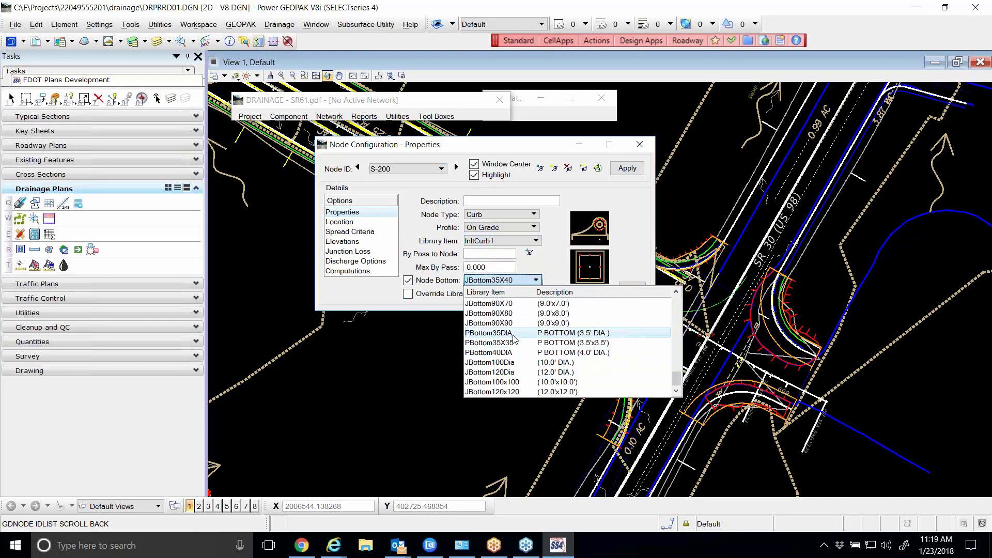
pyautogui.click(513, 333)
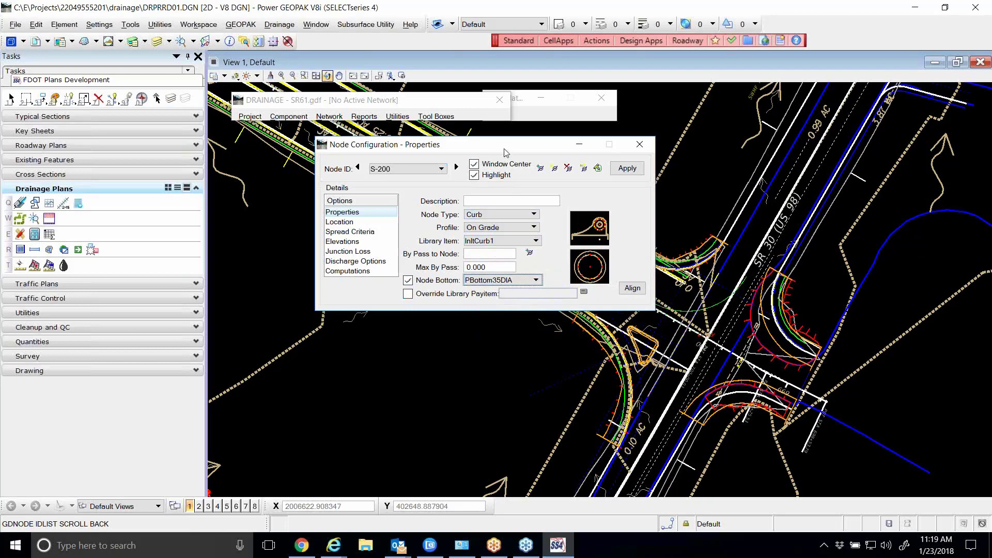
pyautogui.moveTo(501, 149); pyautogui.dragTo(486, 220)
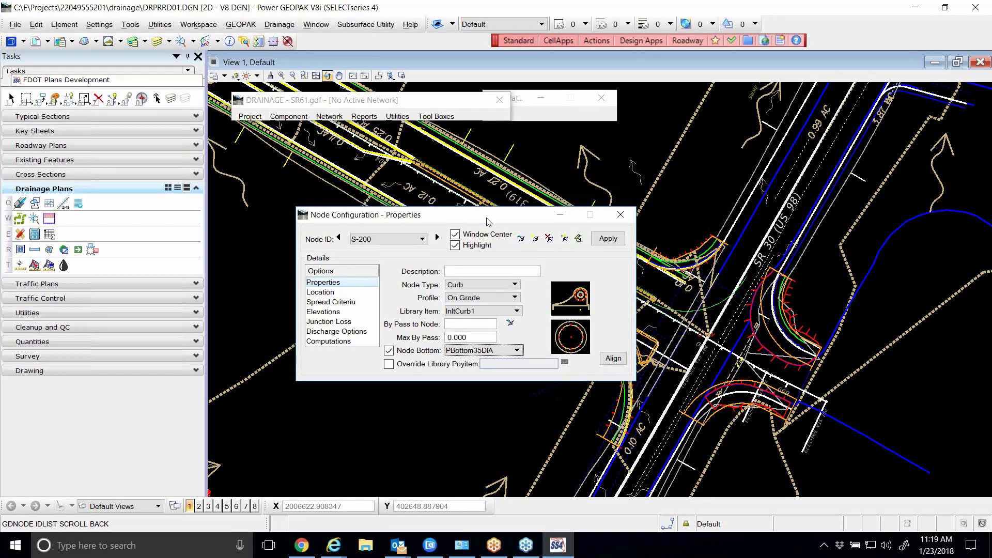
pyautogui.moveTo(508, 220); pyautogui.dragTo(622, 324)
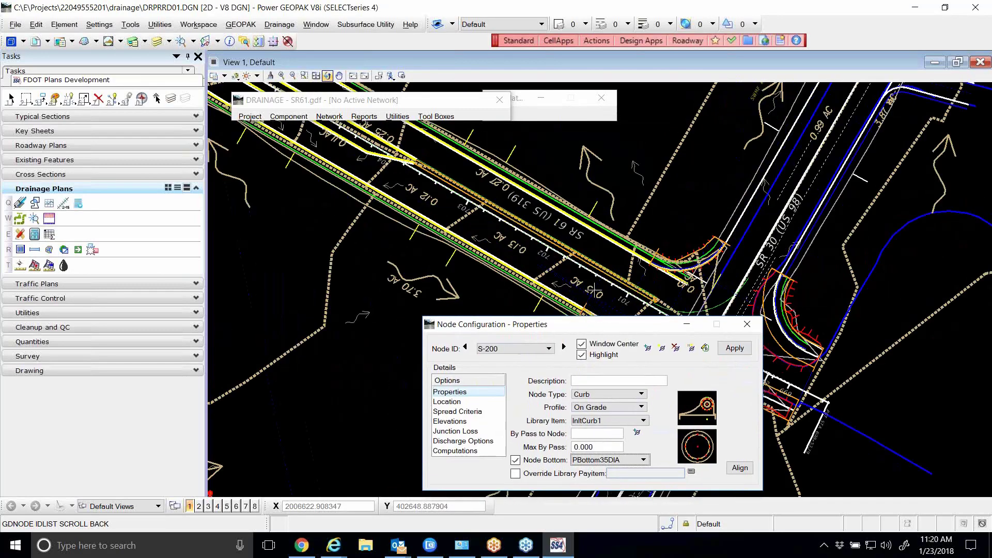
# Move the configuration dialog clear of the SR 61 roadway and reference S-200's location to chain SR61
pyautogui.scroll(1, 593, 291)
pyautogui.scroll(1, 493, 253)
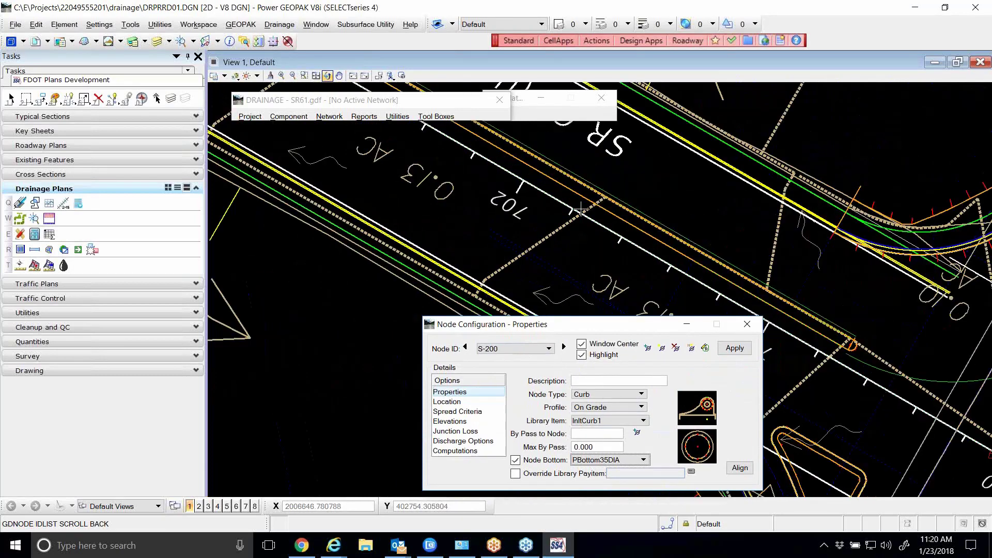
pyautogui.scroll(-1, 542, 194)
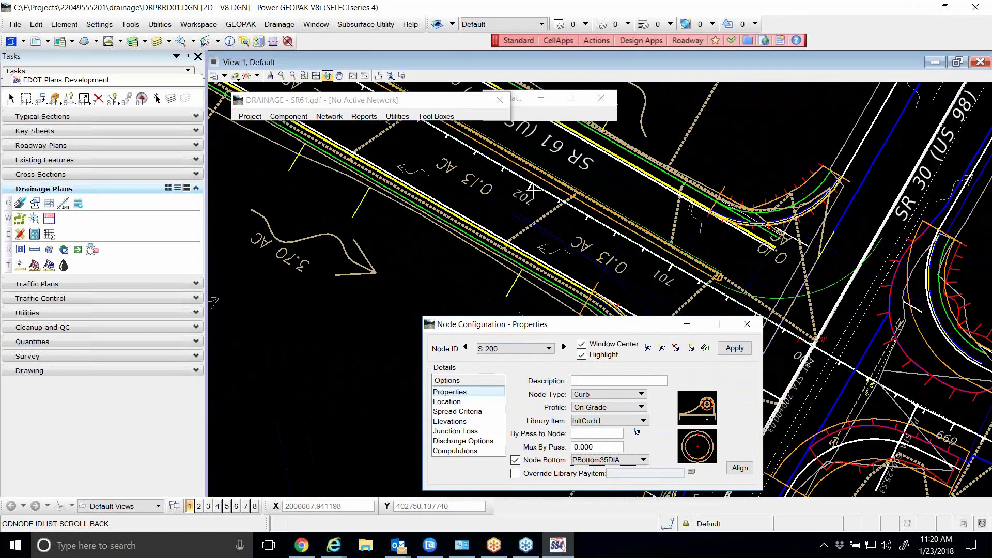
pyautogui.scroll(1, 505, 252)
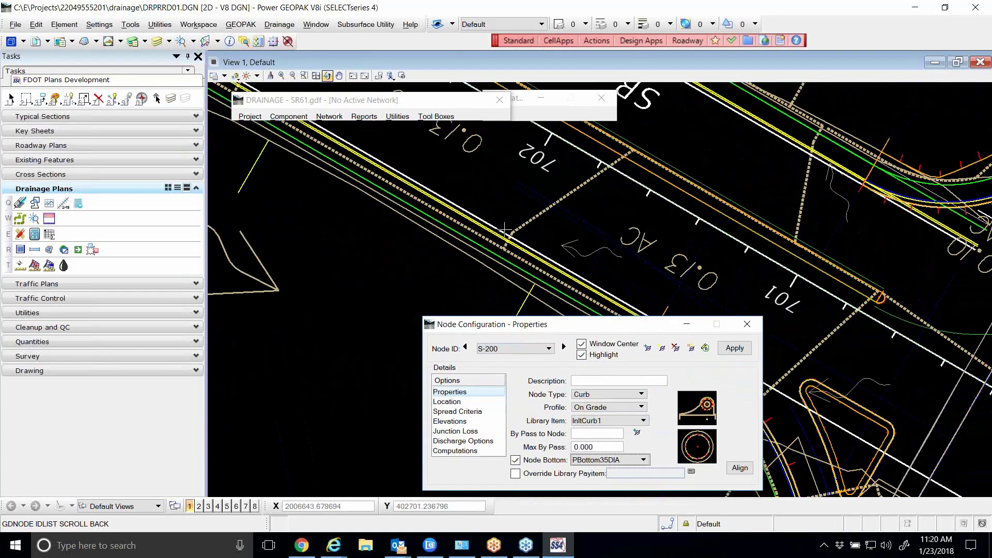
pyautogui.scroll(-1, 503, 230)
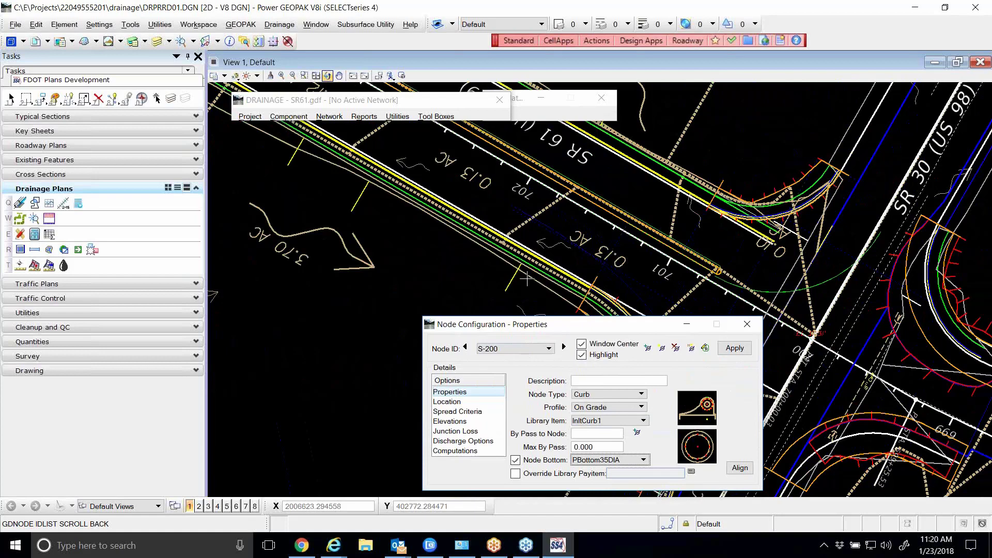
pyautogui.moveTo(545, 327); pyautogui.dragTo(577, 314)
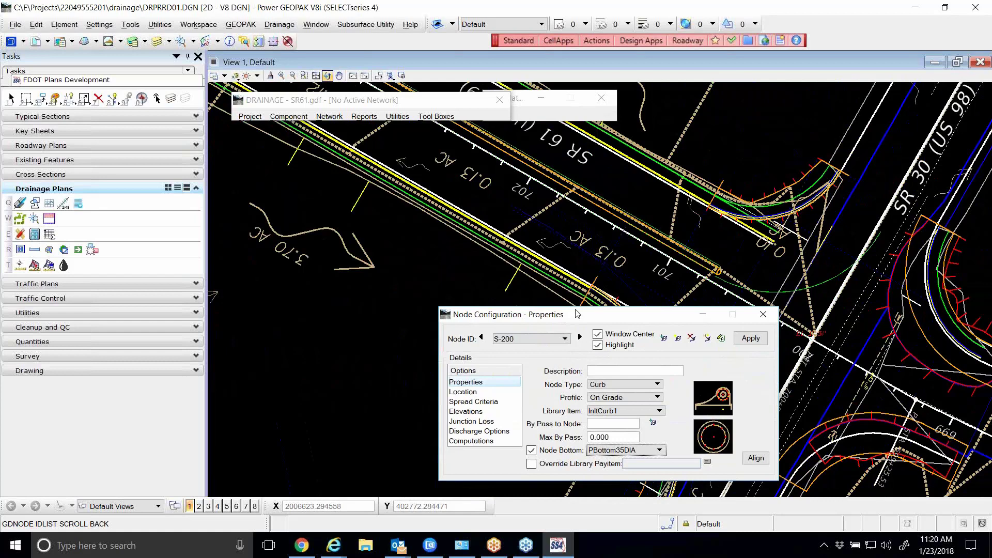
pyautogui.moveTo(577, 314); pyautogui.dragTo(663, 275)
pyautogui.click(583, 350)
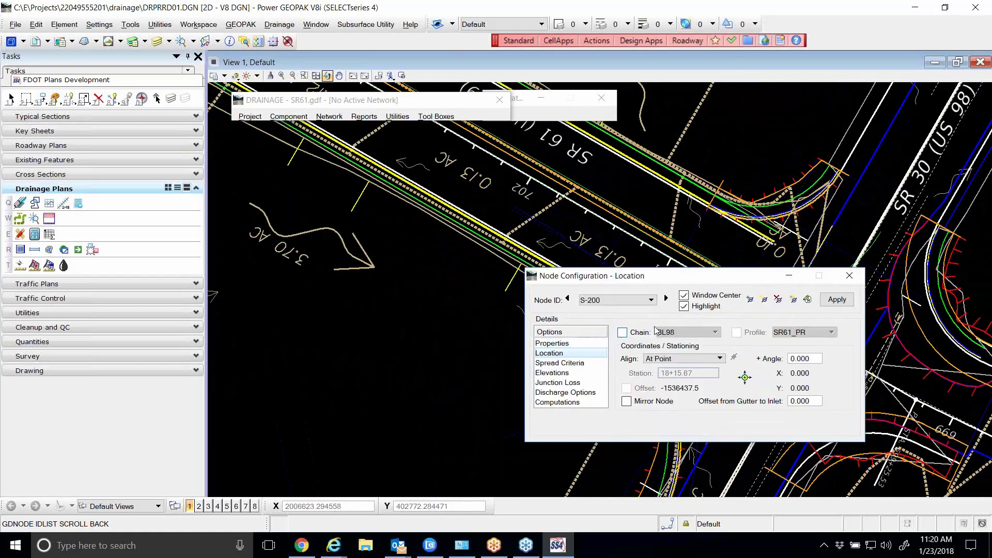
pyautogui.click(623, 333)
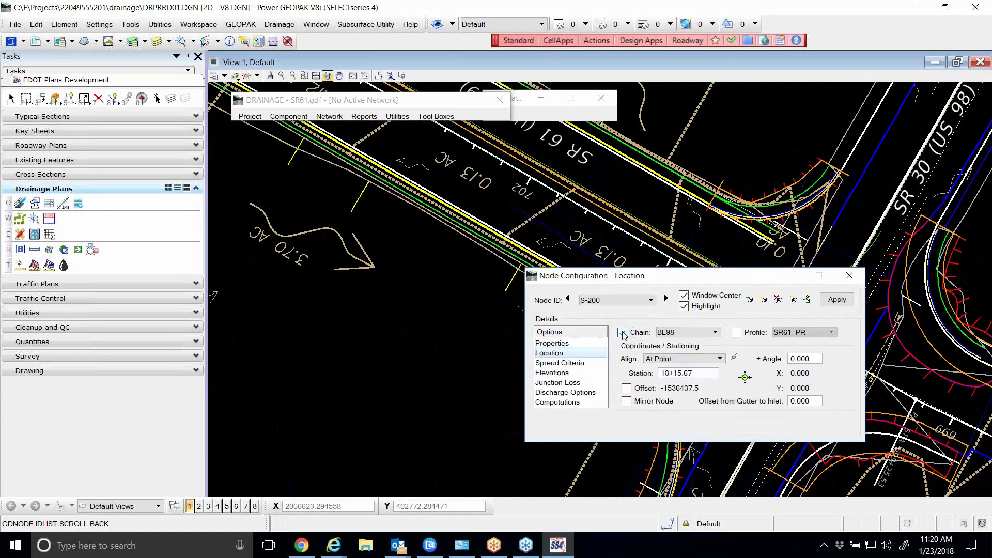
pyautogui.click(674, 333)
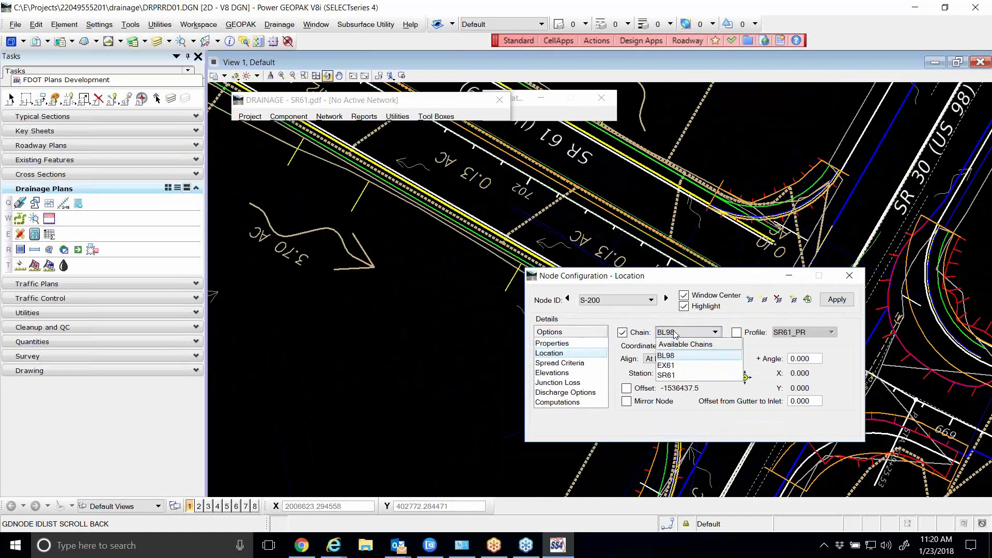
pyautogui.click(666, 375)
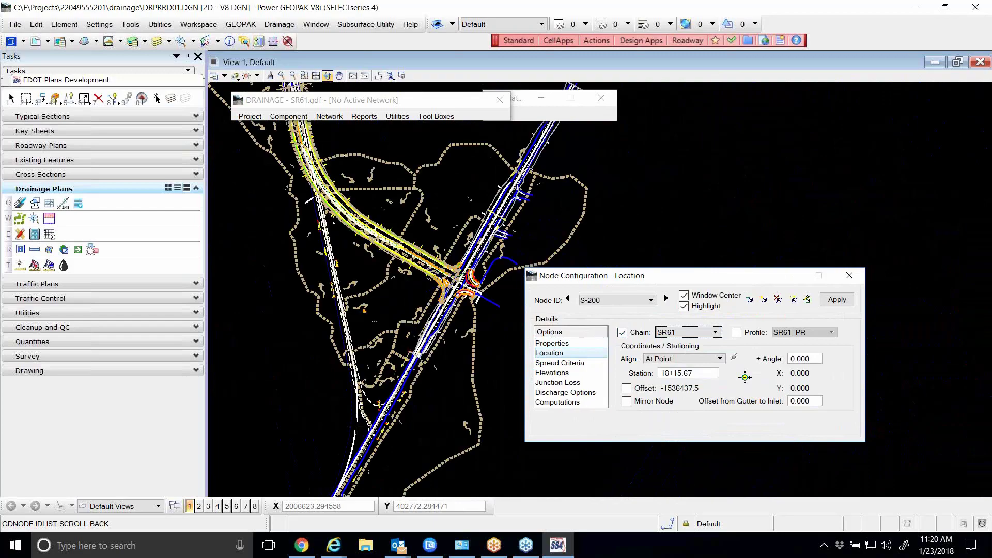
# Enable a profile reference for S-200's location and select SR61_PR
pyautogui.scroll(1, 413, 264)
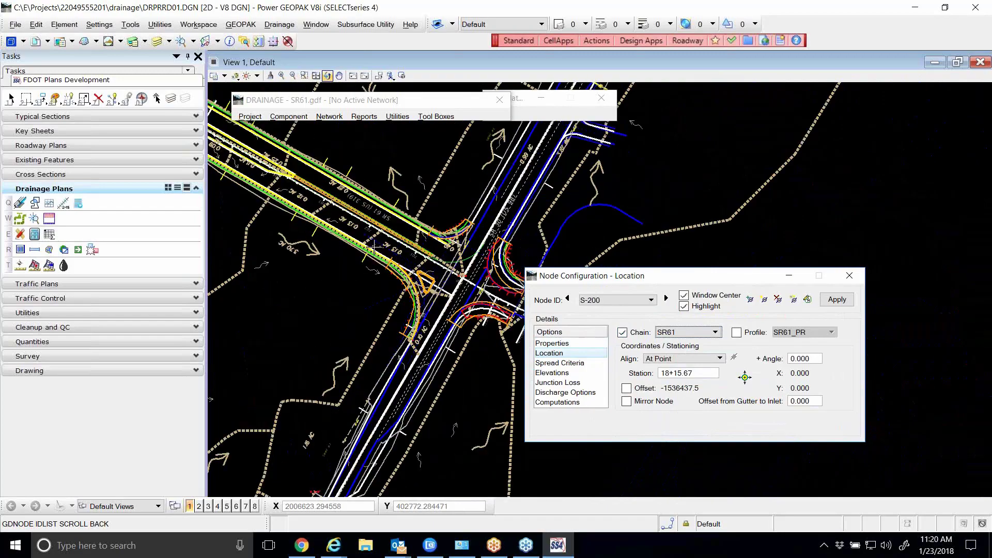
pyautogui.scroll(1, 519, 284)
pyautogui.scroll(-3, 456, 278)
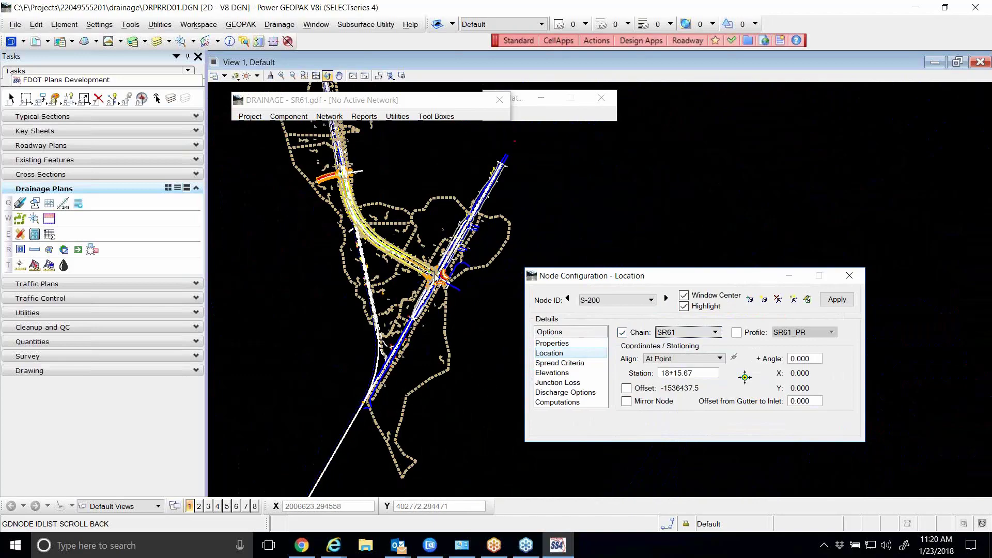
pyautogui.scroll(4, 435, 270)
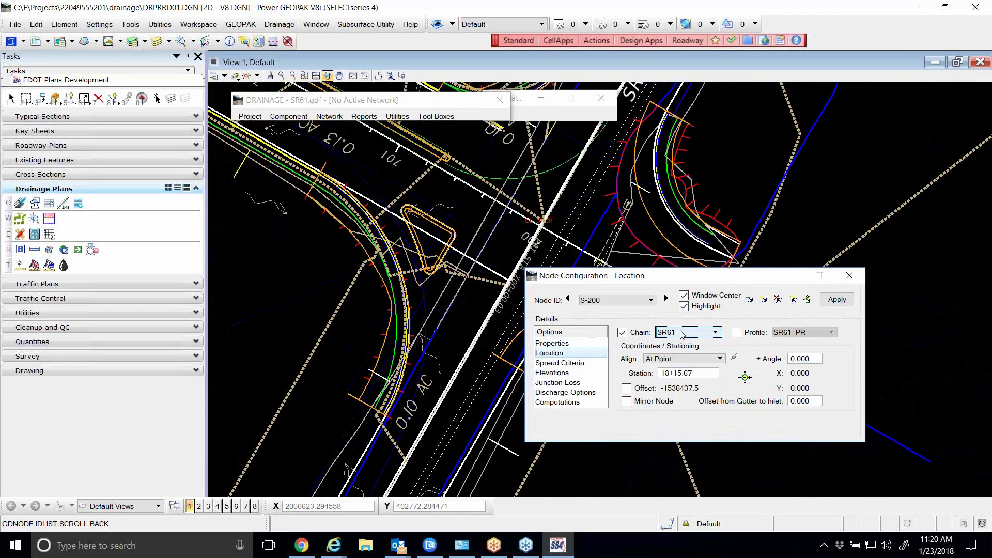
pyautogui.click(738, 333)
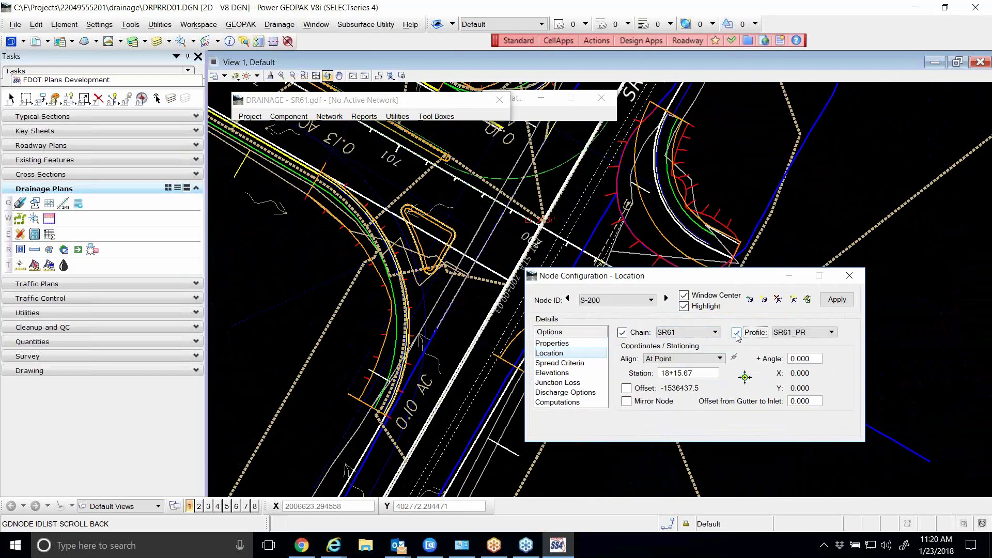
pyautogui.click(785, 335)
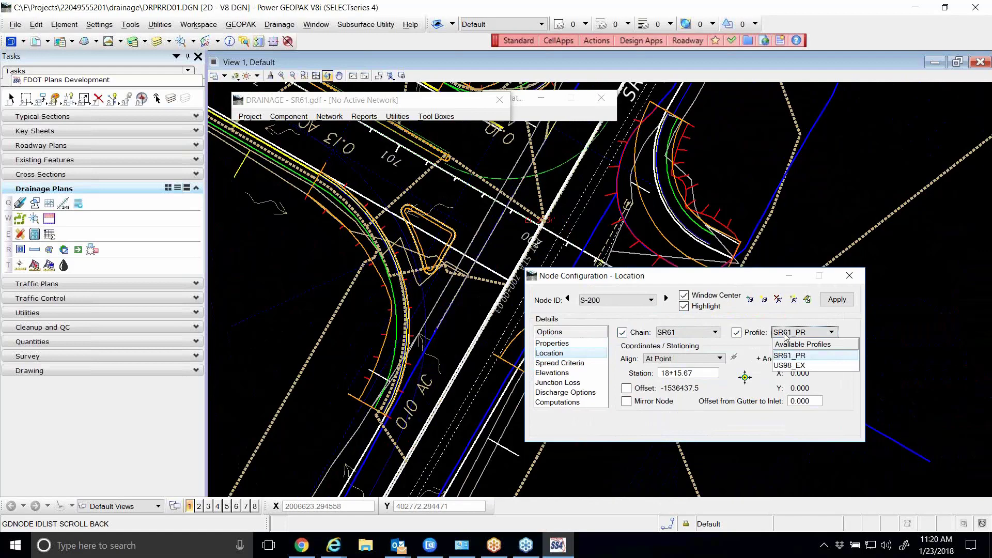
pyautogui.click(794, 358)
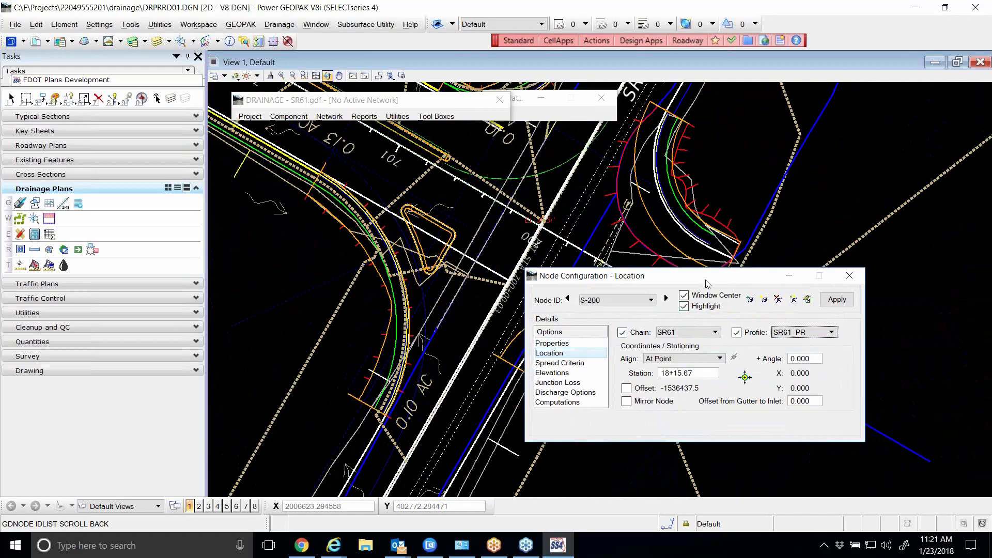
# Place S-200 outside the curved curb return at about station 700+97.92, offset -123.14, and store it in the project
pyautogui.moveTo(707, 279); pyautogui.dragTo(746, 182)
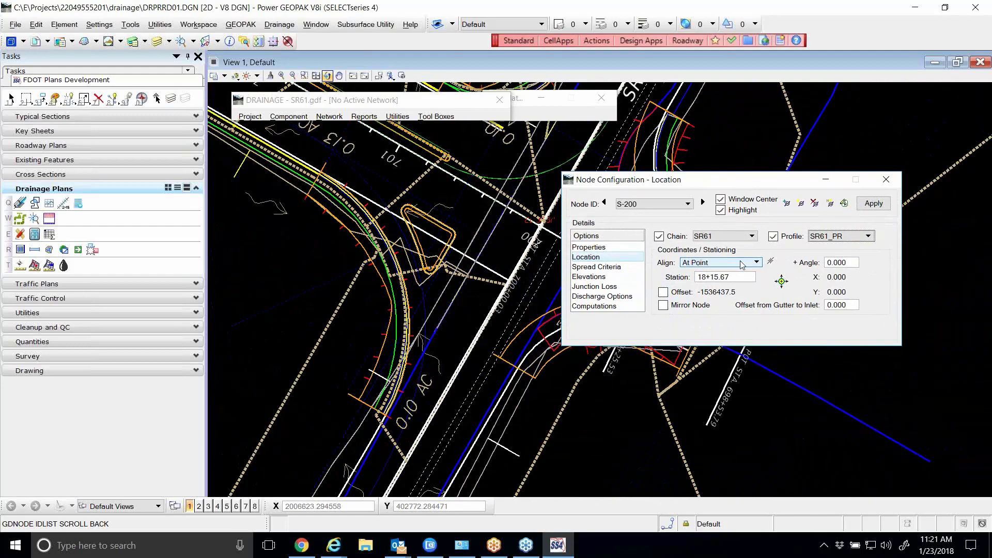
pyautogui.click(781, 282)
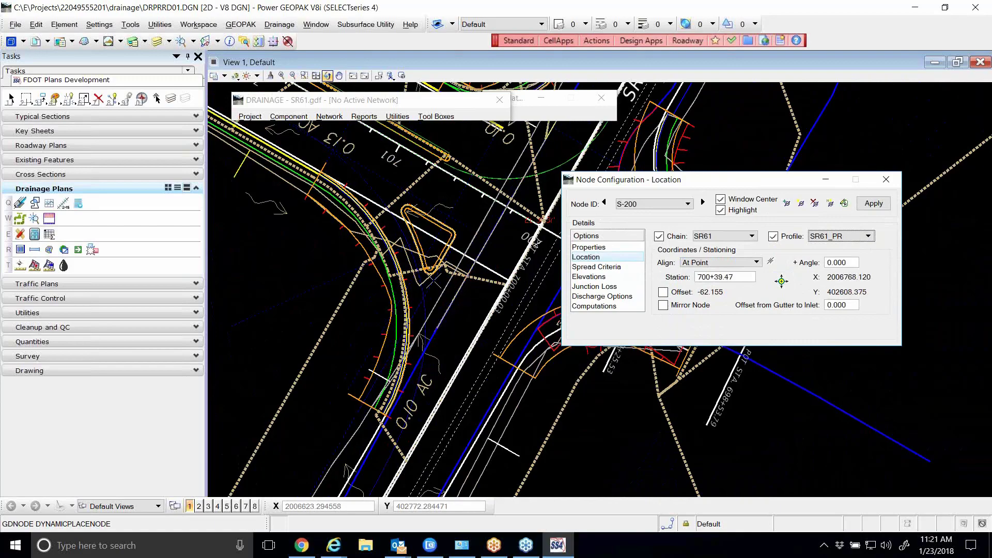
pyautogui.scroll(4, 425, 279)
pyautogui.scroll(-3, 425, 327)
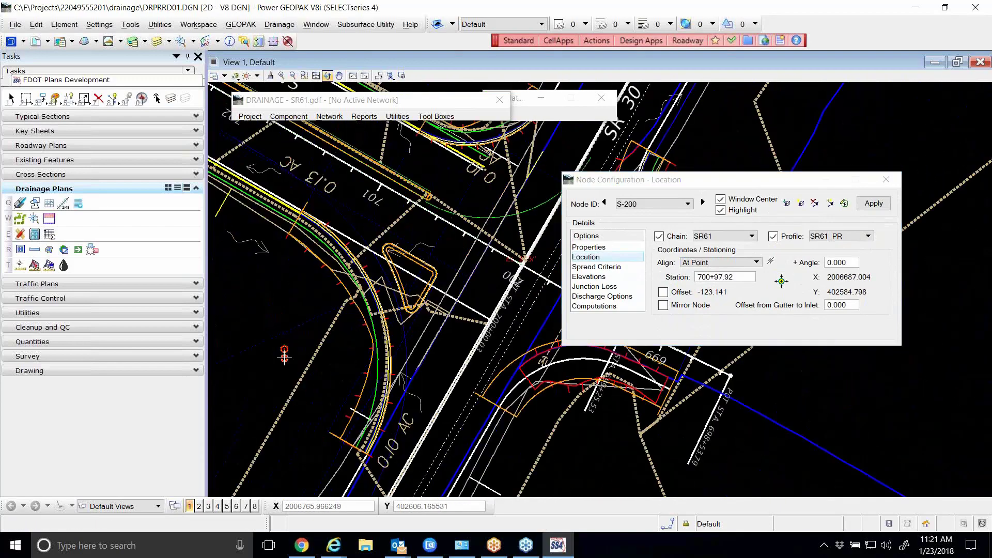
pyautogui.scroll(3, 285, 354)
pyautogui.scroll(2, 285, 354)
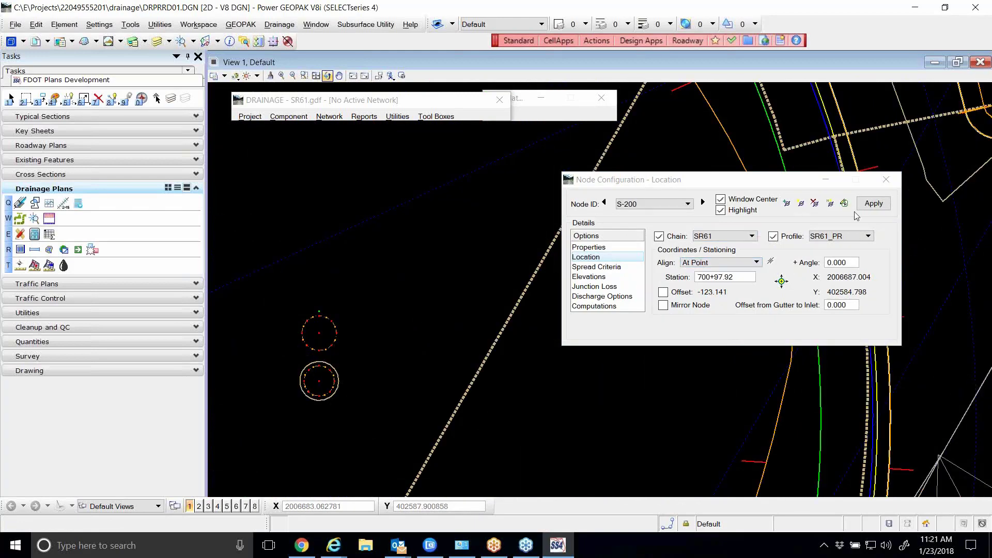
pyautogui.click(873, 203)
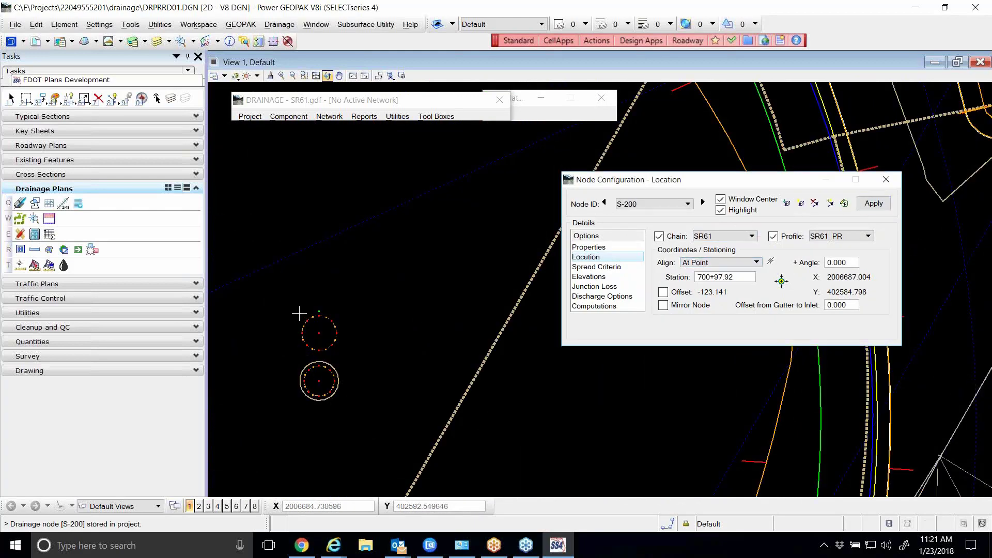
# Undo S-200's drawn placement and try to pick a new location for it in the drawing
pyautogui.scroll(-3, 310, 321)
pyautogui.scroll(2, 314, 322)
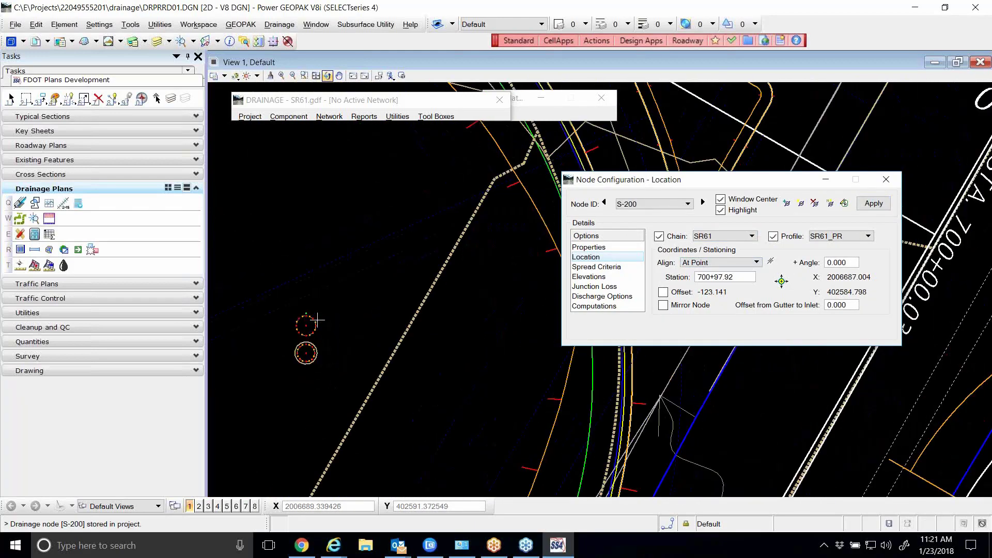
pyautogui.hotkey('ctrl', 'z')
pyautogui.click(782, 282)
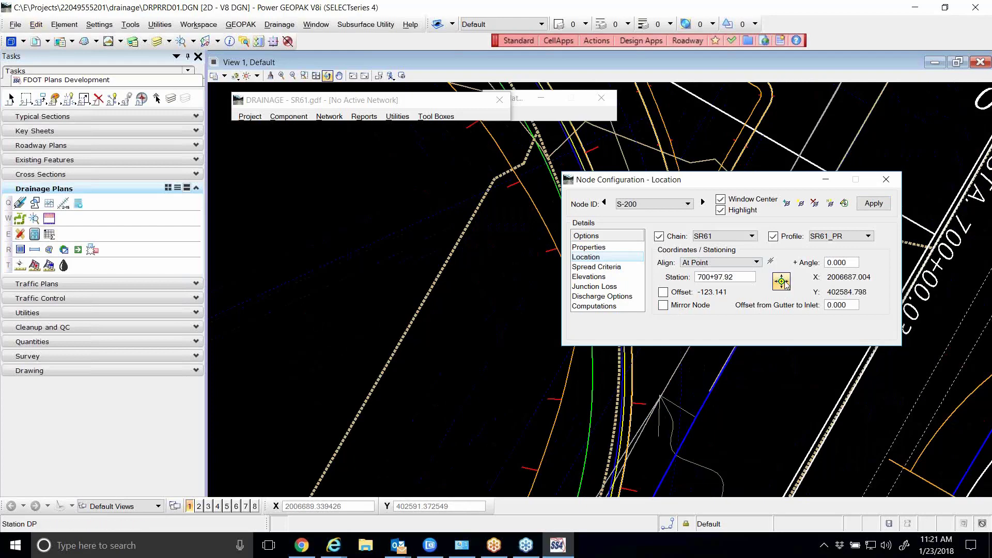
pyautogui.click(384, 326)
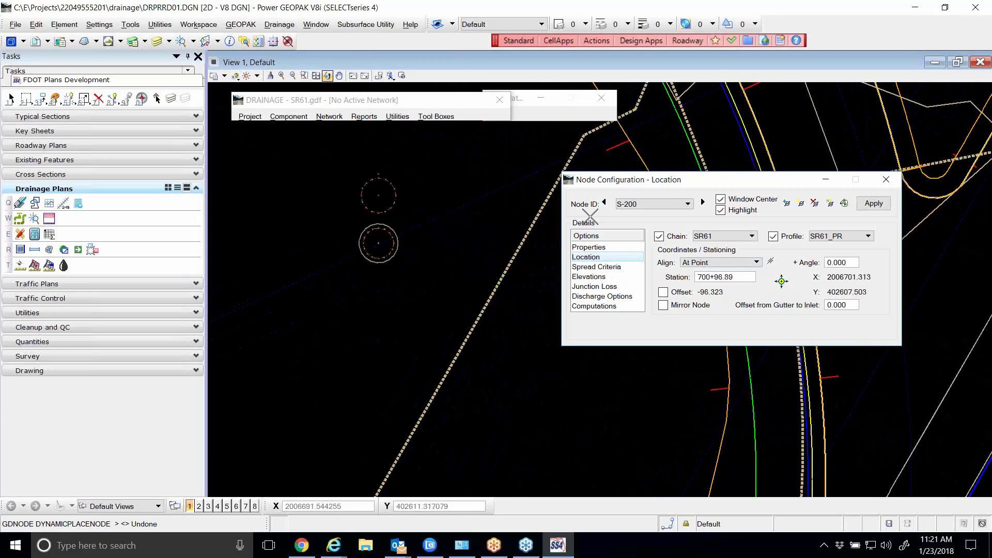
pyautogui.click(412, 265)
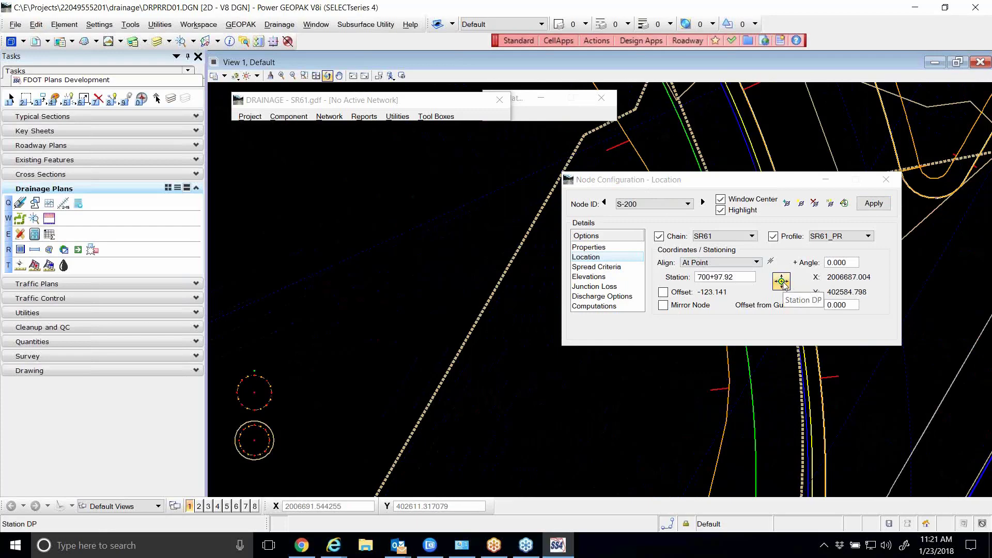
# Try relocating S-200 dynamically once more, and undo its redrawn symbol
pyautogui.click(782, 281)
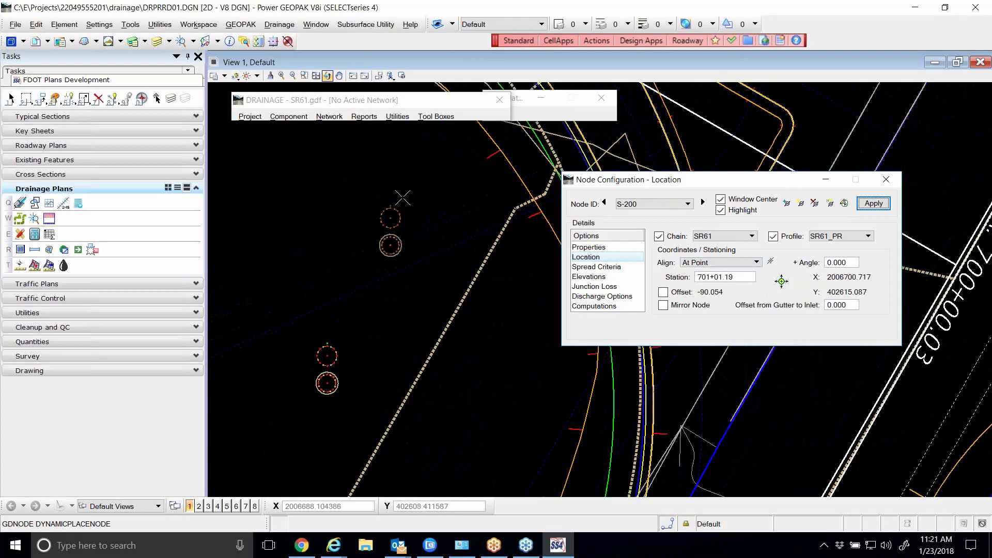
pyautogui.click(336, 268)
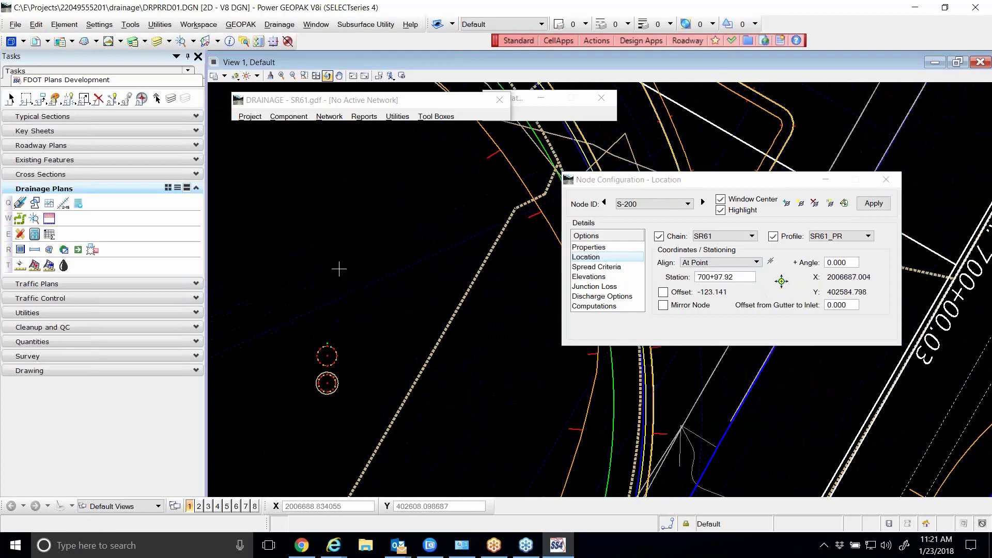
pyautogui.hotkey('ctrl', 'z')
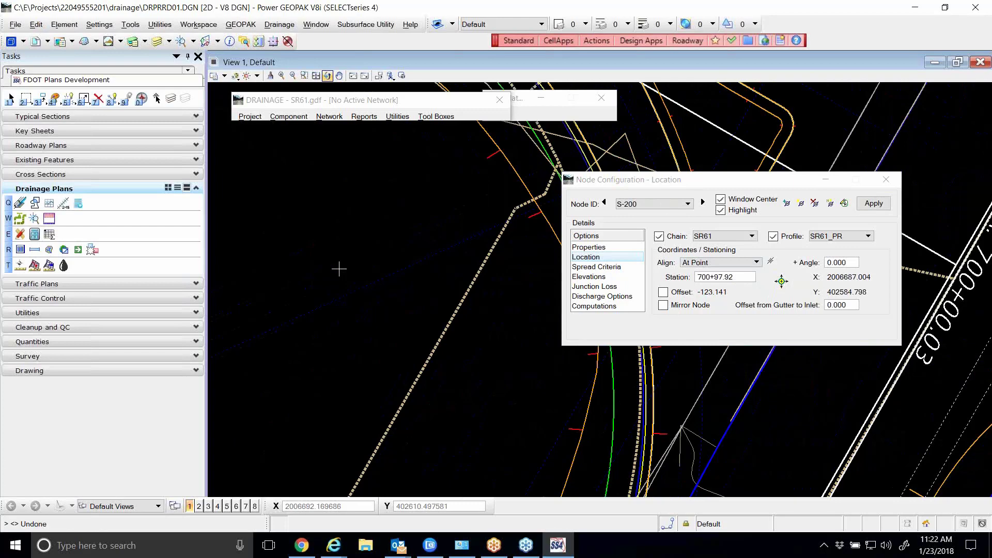
# Clear the placement area of the configuration dialog and apply S-200's configuration again to redraw the node
pyautogui.moveTo(635, 185); pyautogui.dragTo(492, 185)
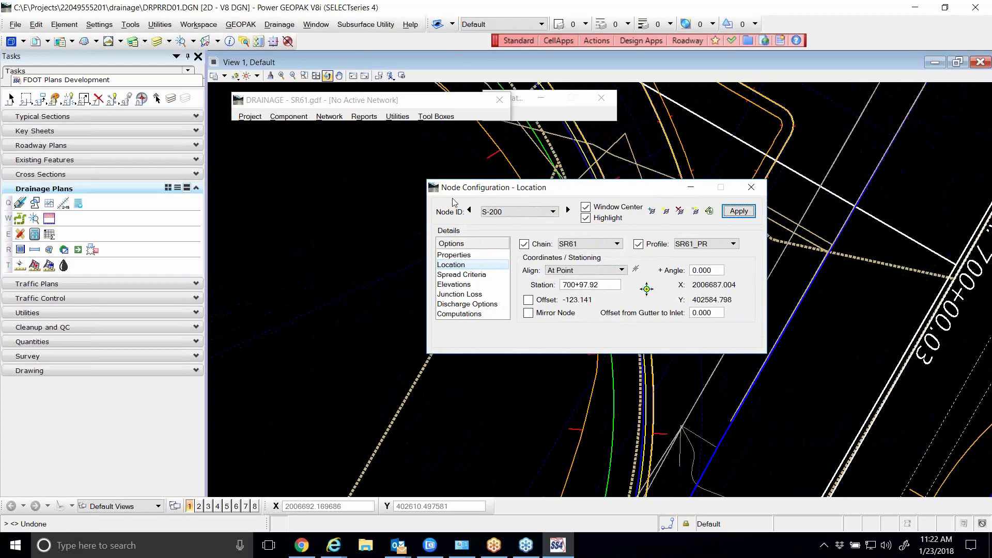
pyautogui.moveTo(491, 194); pyautogui.dragTo(424, 169)
pyautogui.click(665, 186)
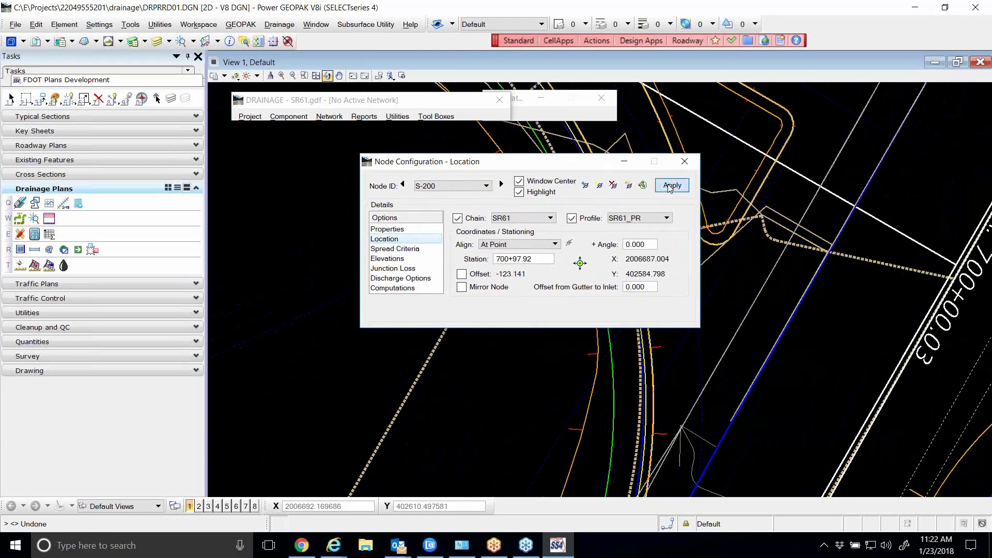
# Relocate S-200 to about station 701+20.21, offset -102.36, and close its configuration with the changes stored
pyautogui.click(579, 263)
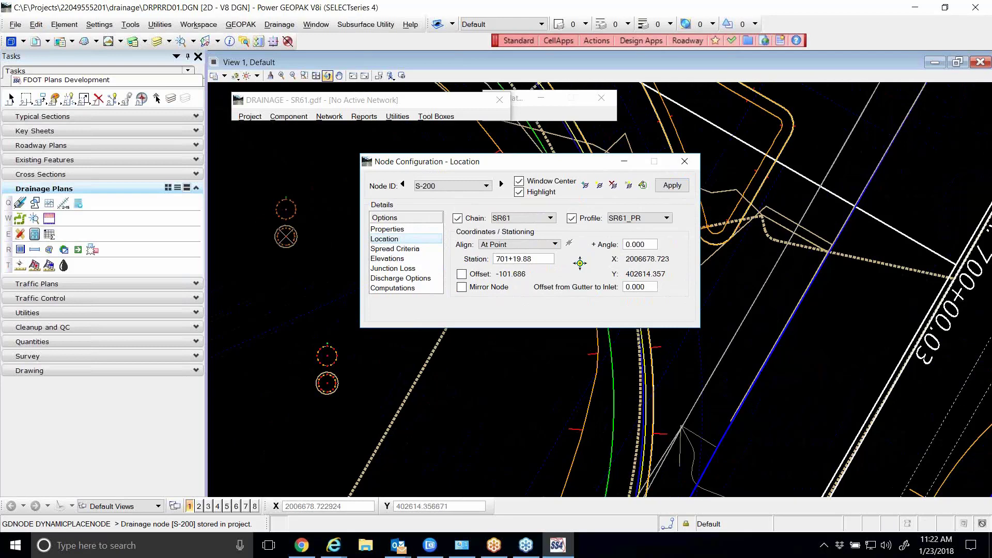
pyautogui.click(282, 238)
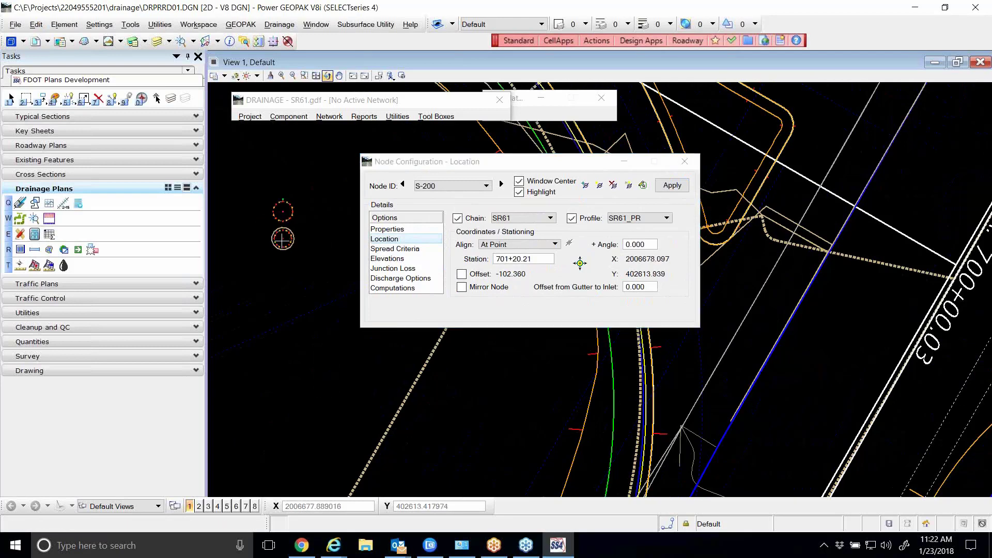
pyautogui.click(685, 163)
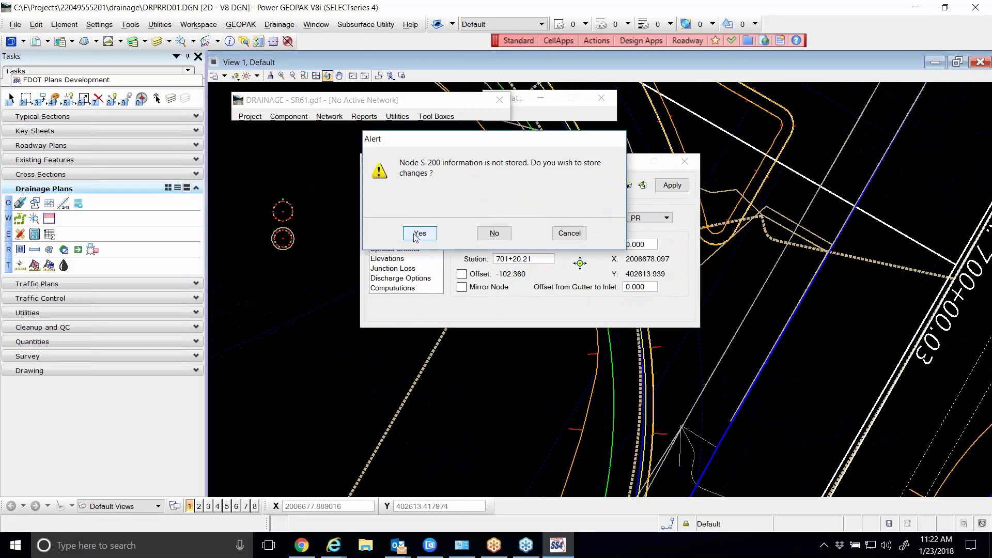
pyautogui.click(418, 233)
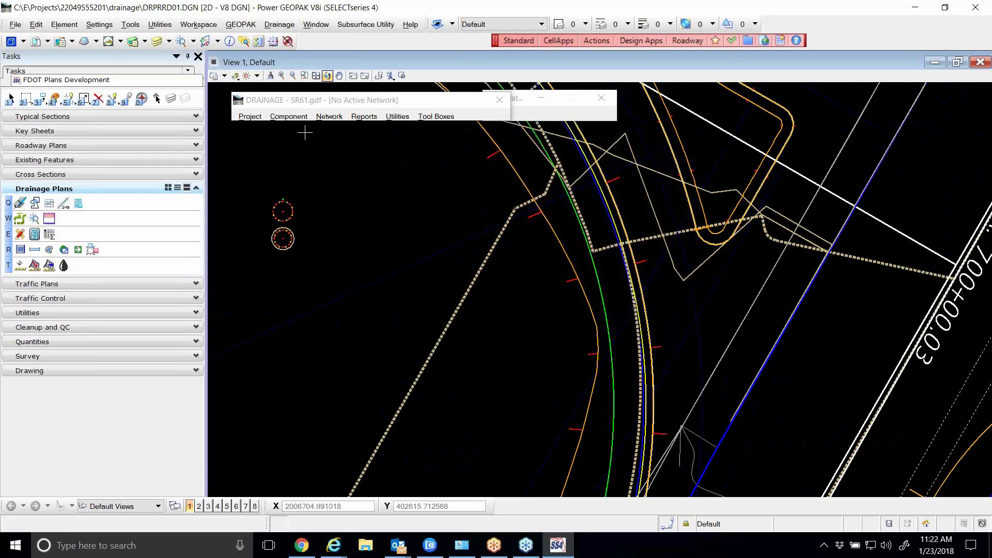
# Reopen S-200's configuration, relocate the node dynamically to about offset -87.357 from chain SR61, and close it with the changes stored
pyautogui.click(297, 118)
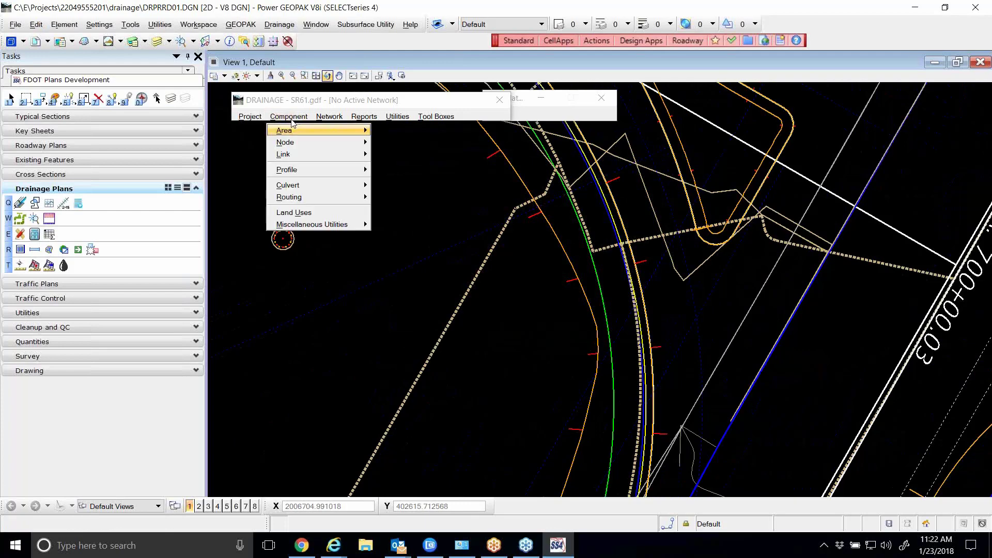
pyautogui.moveTo(294, 142)
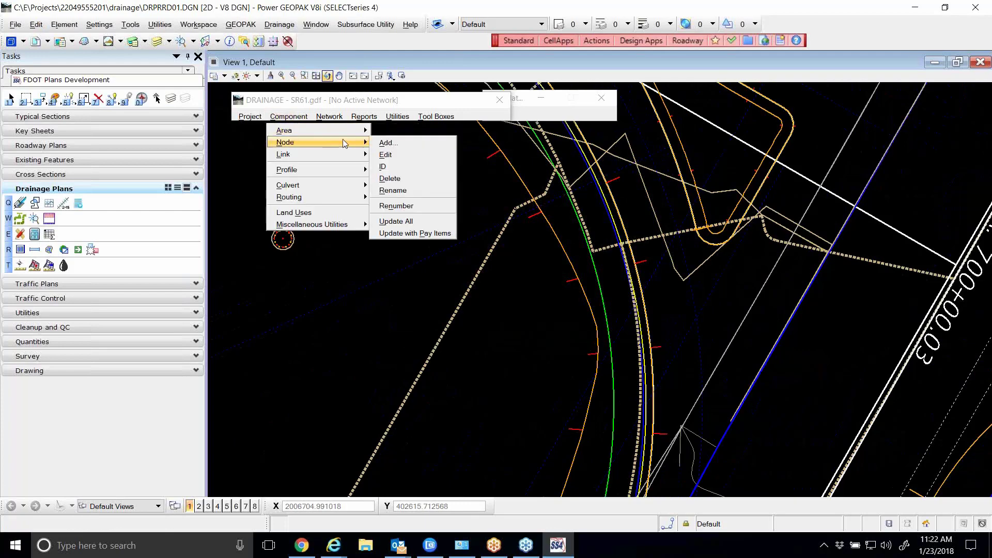
pyautogui.click(393, 156)
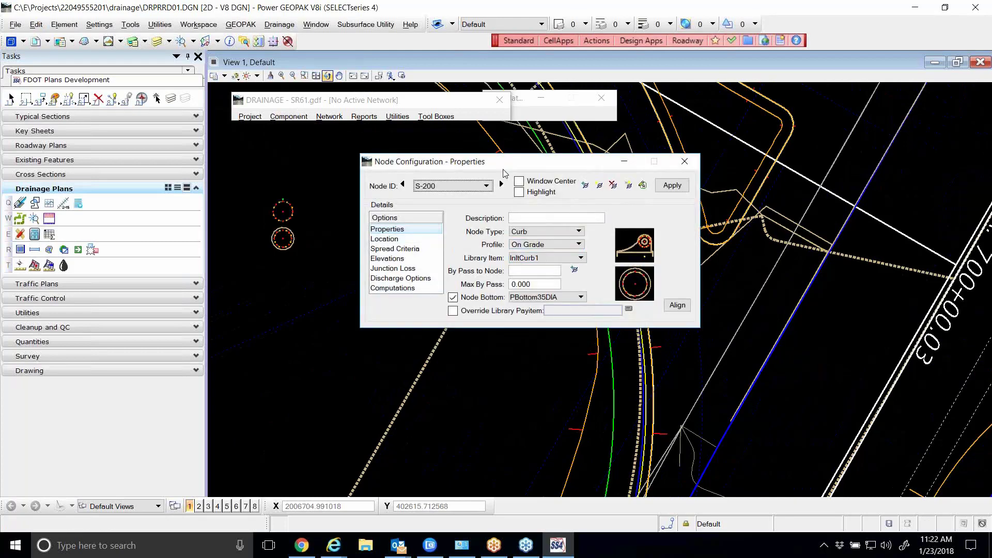
pyautogui.moveTo(506, 162); pyautogui.dragTo(572, 143)
pyautogui.click(452, 221)
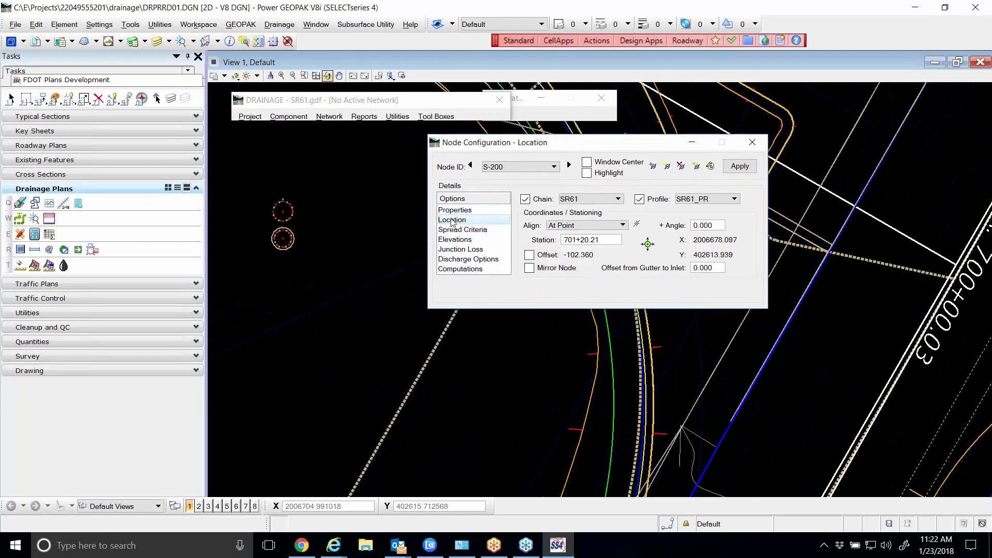
pyautogui.click(646, 245)
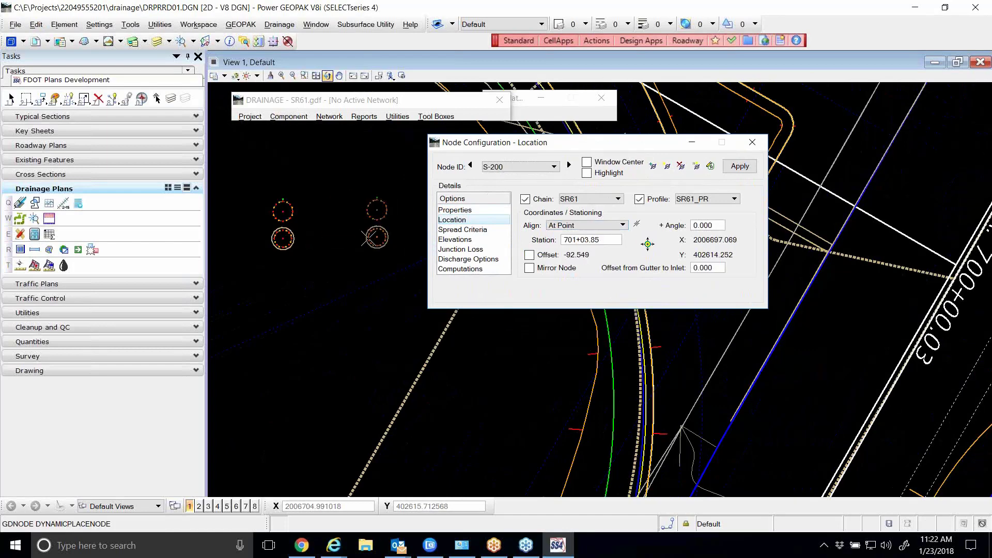
pyautogui.click(752, 142)
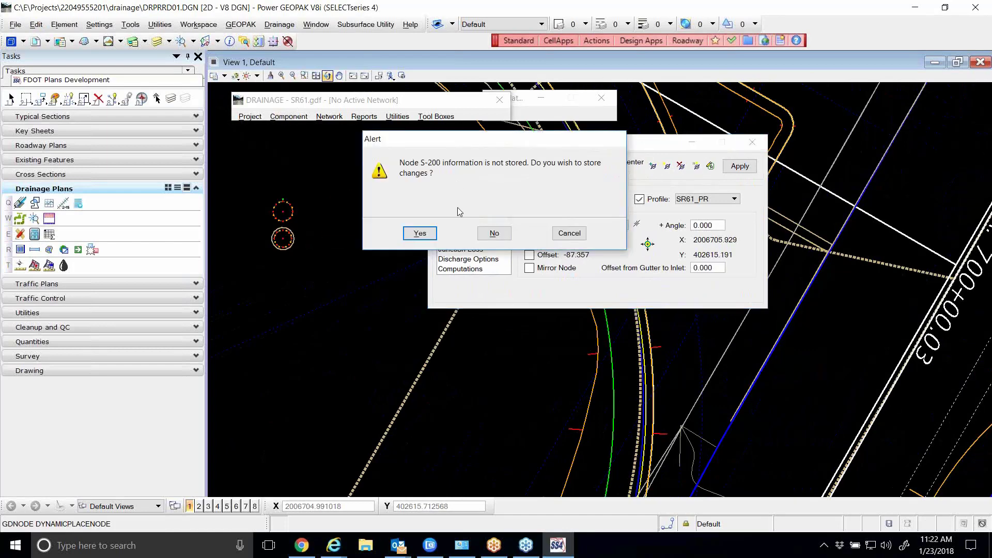
pyautogui.click(432, 231)
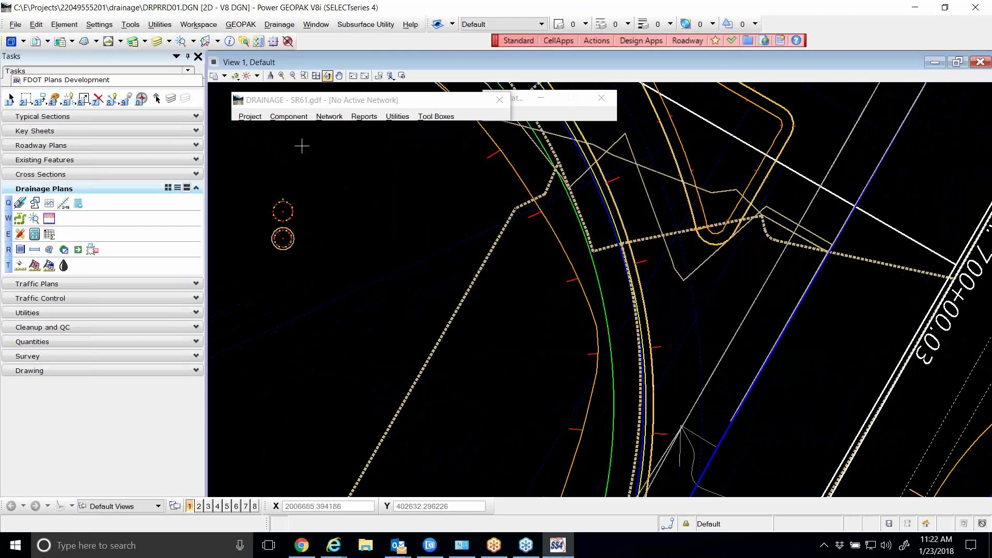
# Save the drainage project and reopen SR61.gdf from the recent projects
pyautogui.click(250, 116)
pyautogui.click(265, 154)
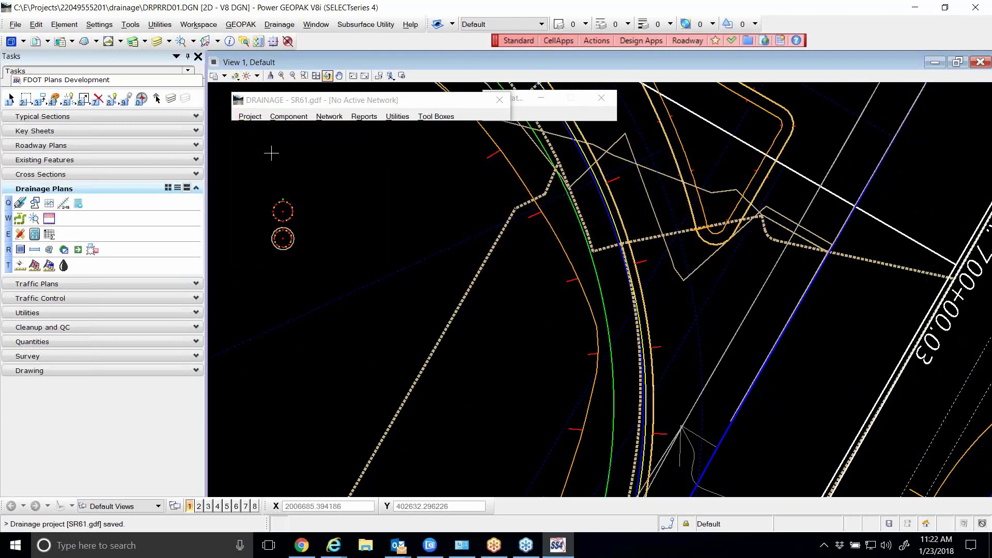
pyautogui.click(250, 116)
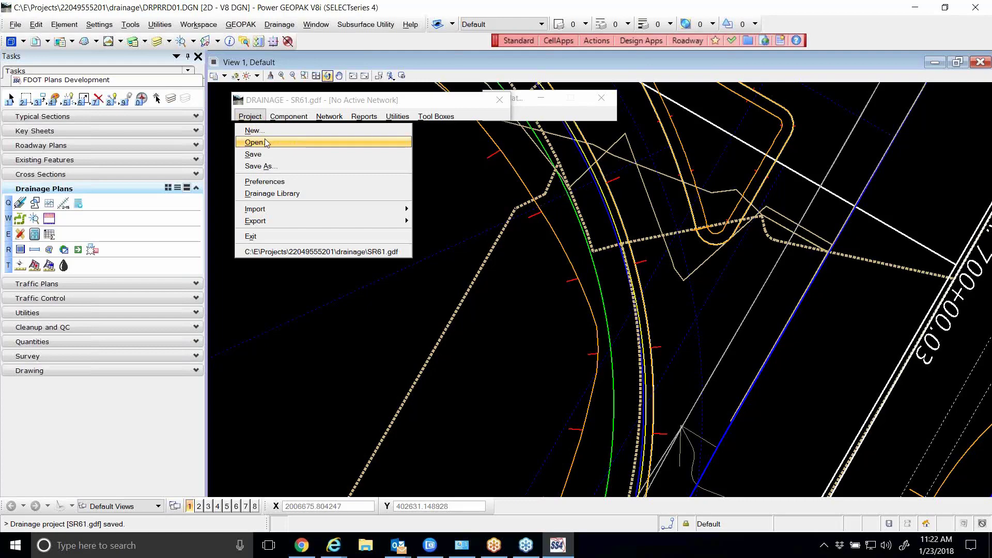
pyautogui.click(288, 252)
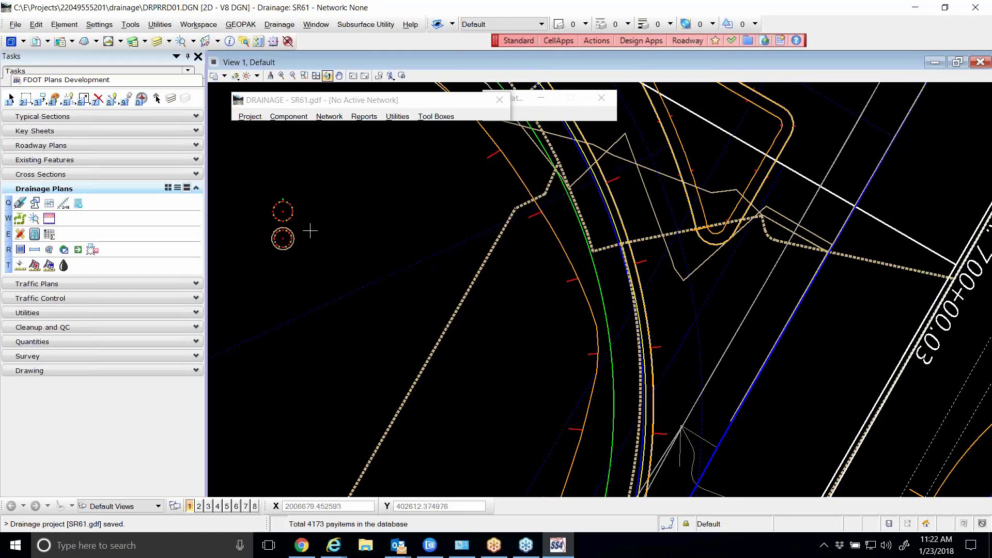
pyautogui.click(292, 118)
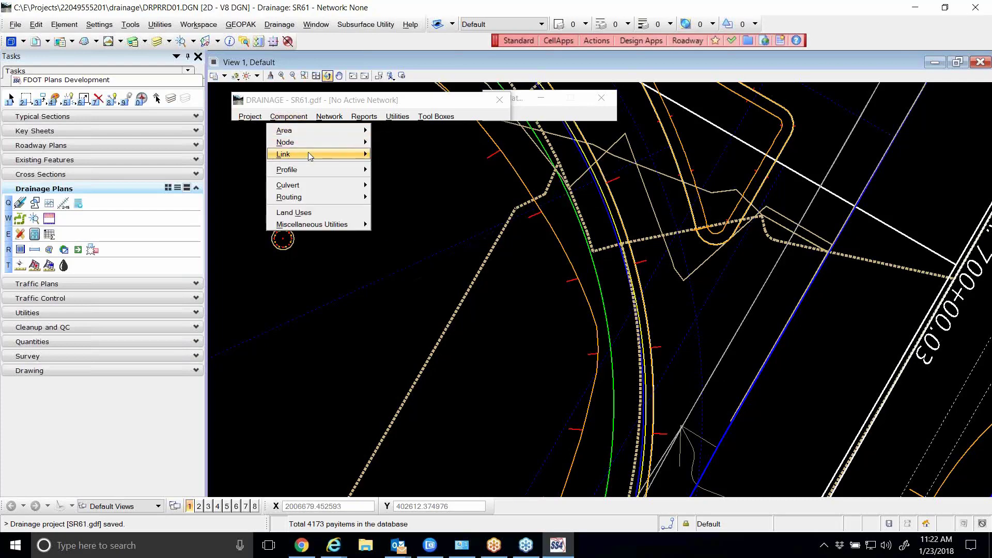
pyautogui.moveTo(310, 154)
pyautogui.click(385, 166)
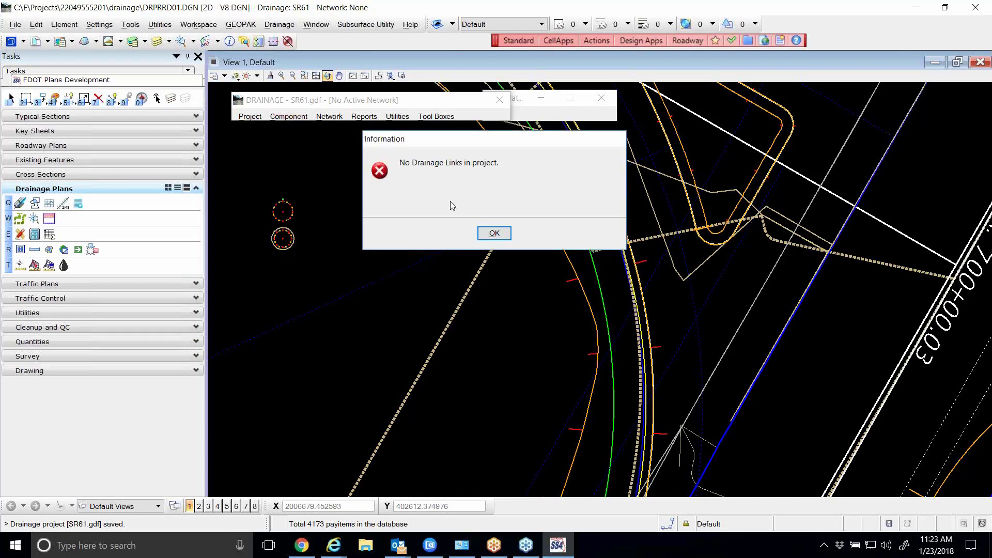
pyautogui.click(502, 236)
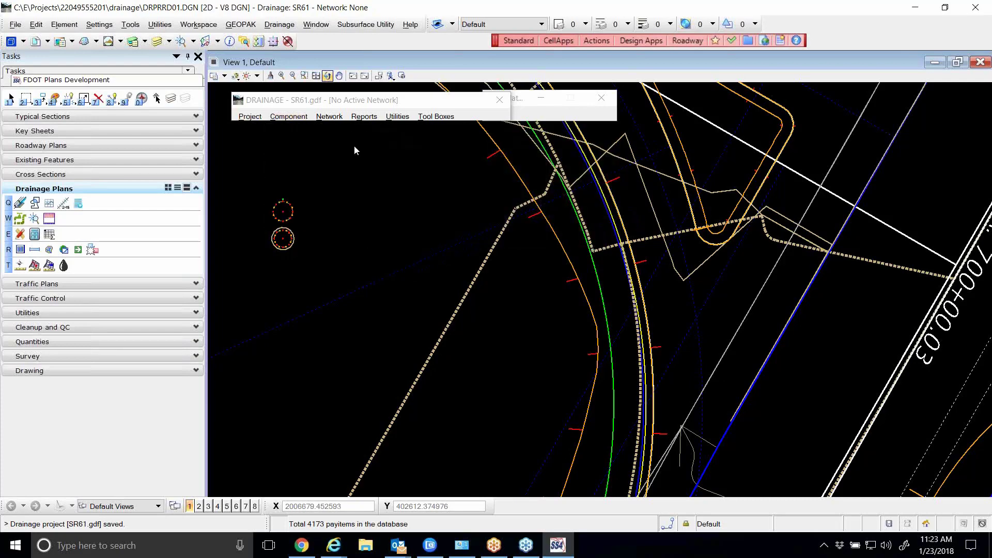
# Edit node S-200 and relocate it dynamically to about station 700+99.73, offset -82.584 from chain SR61
pyautogui.click(288, 116)
pyautogui.moveTo(324, 146)
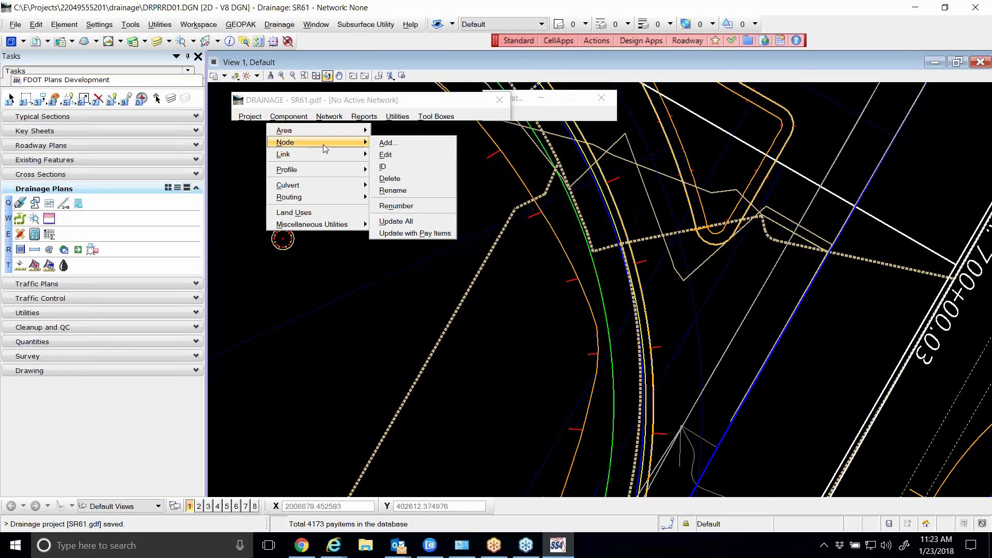
pyautogui.click(387, 156)
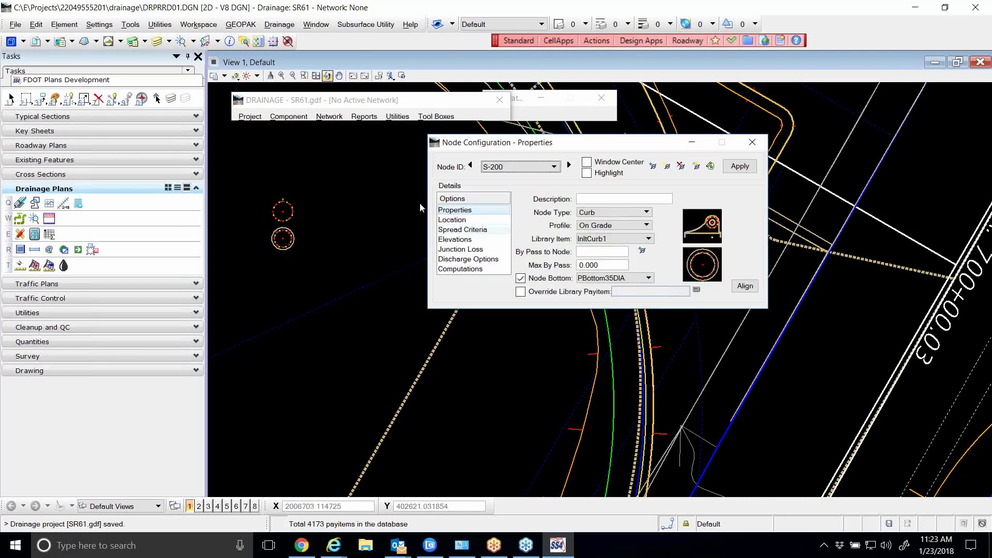
pyautogui.click(458, 220)
pyautogui.click(648, 245)
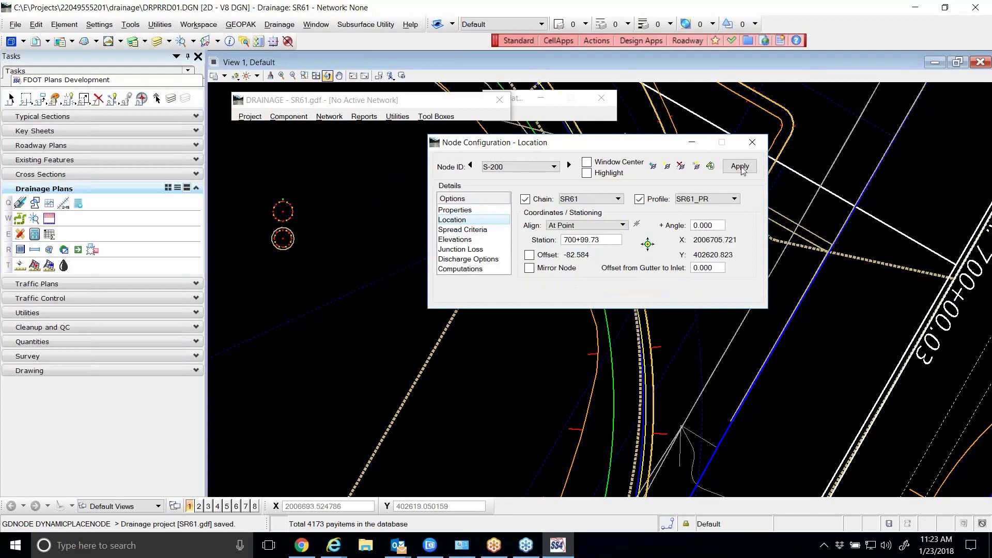
# Inspect the alignment of S-200's top and bottom node cells and leave it without changes
pyautogui.click(469, 211)
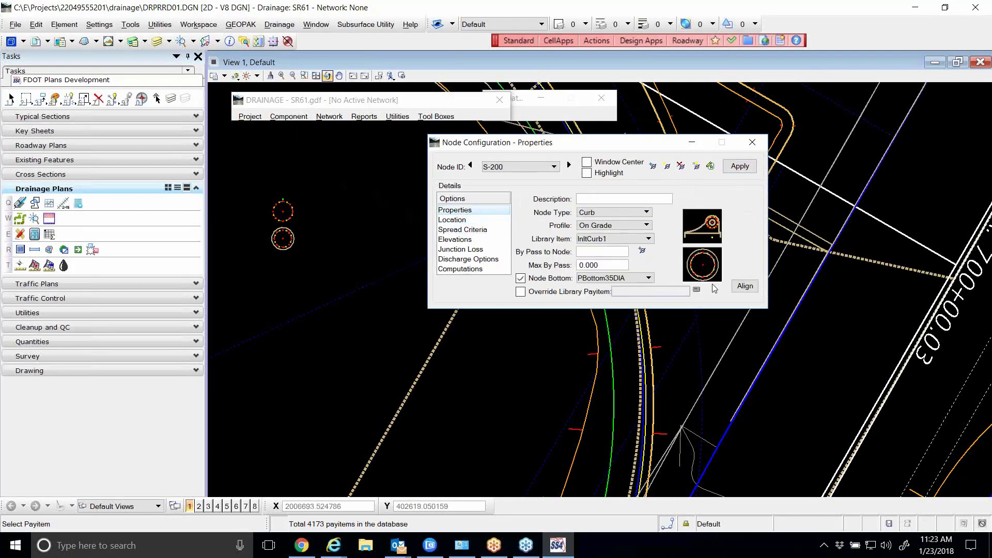
pyautogui.click(745, 285)
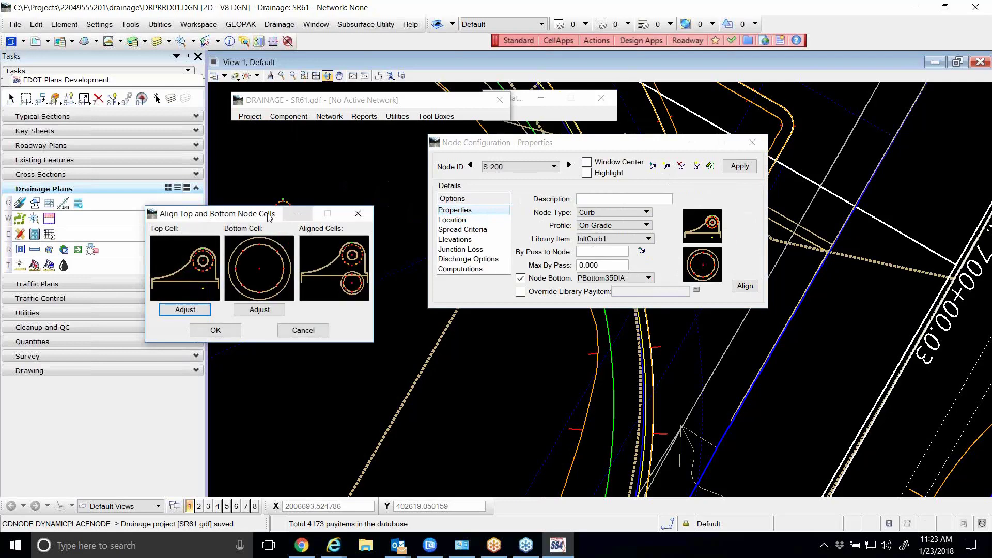
pyautogui.moveTo(268, 216); pyautogui.dragTo(483, 154)
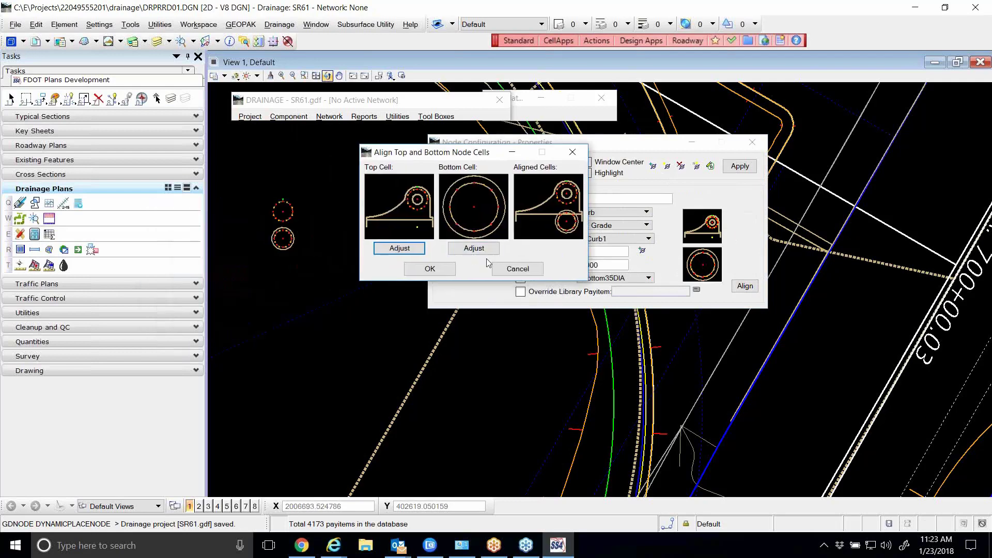
pyautogui.click(507, 268)
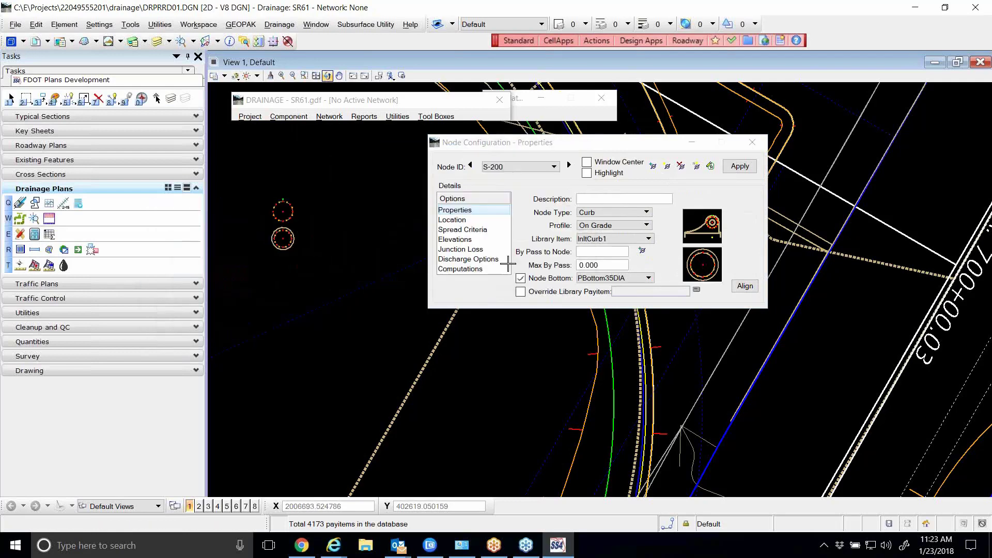
# Turn on the Miscellaneous0 level of DRPRRD01.DGN in View 1 and widen the level name column to show full names
pyautogui.click(158, 41)
pyautogui.moveTo(238, 225); pyautogui.dragTo(332, 125)
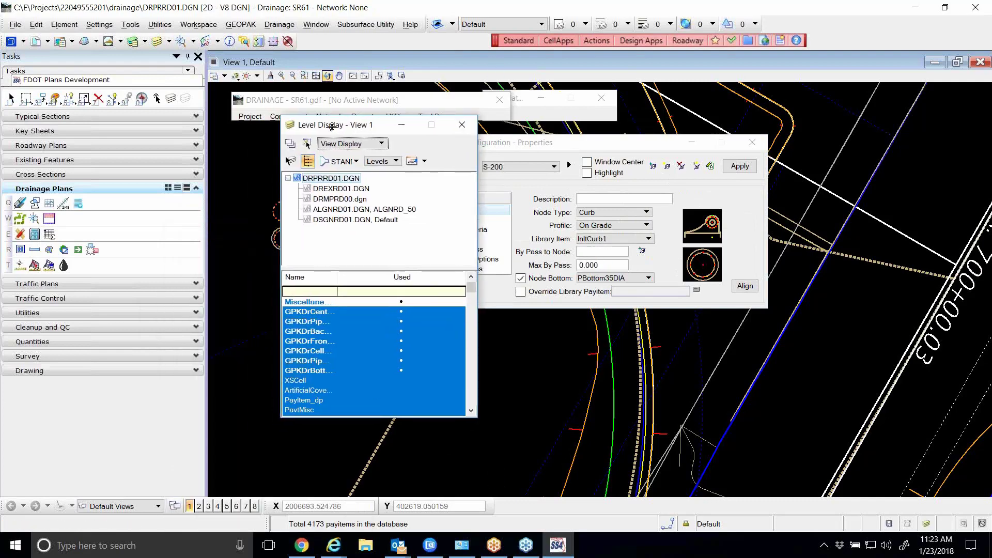
pyautogui.click(339, 293)
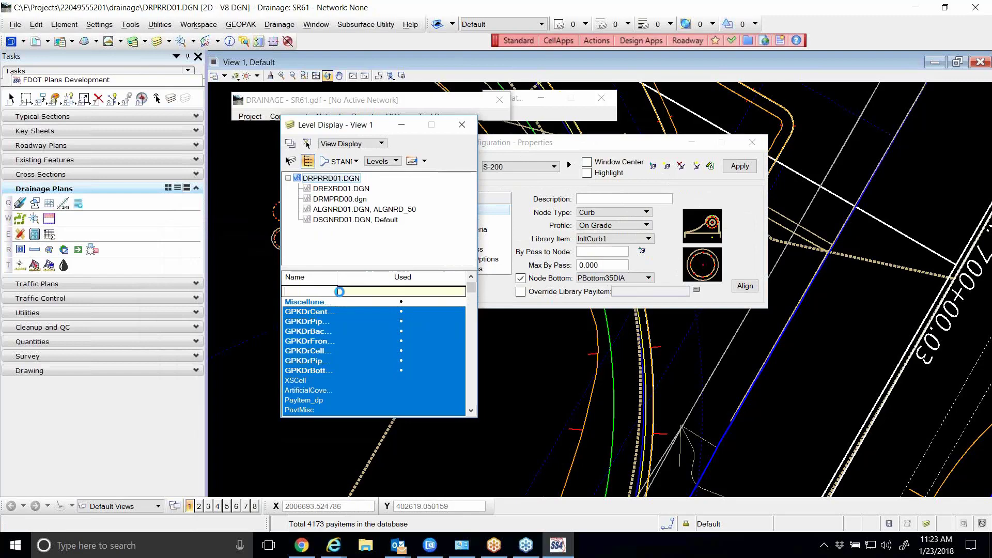
pyautogui.press('Return')
pyautogui.click(325, 305)
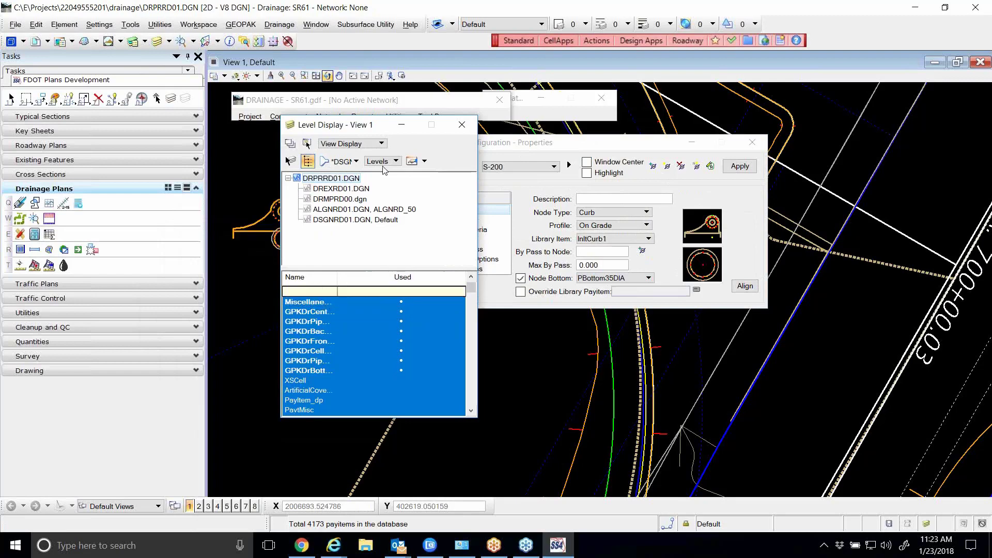
pyautogui.moveTo(349, 129); pyautogui.dragTo(447, 174)
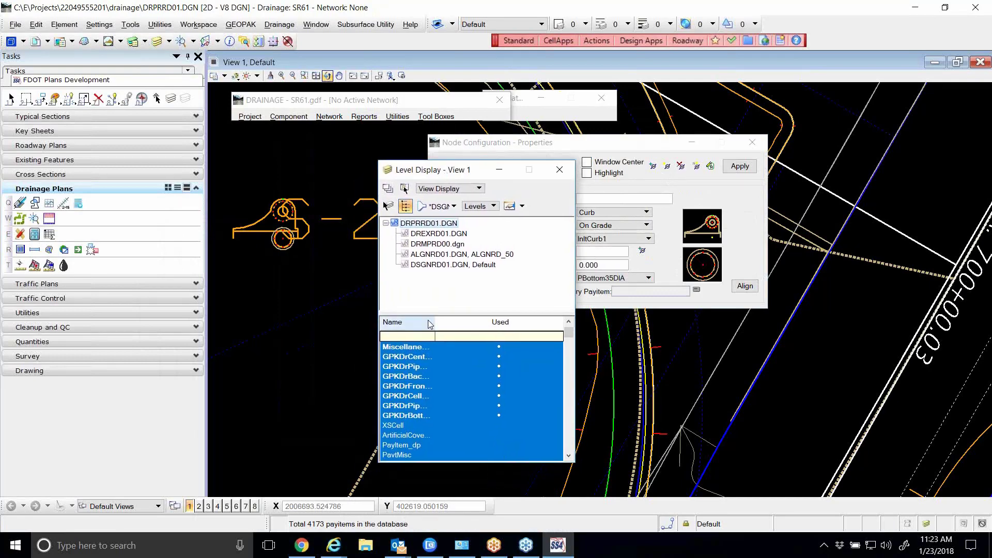
pyautogui.moveTo(430, 322); pyautogui.dragTo(470, 322)
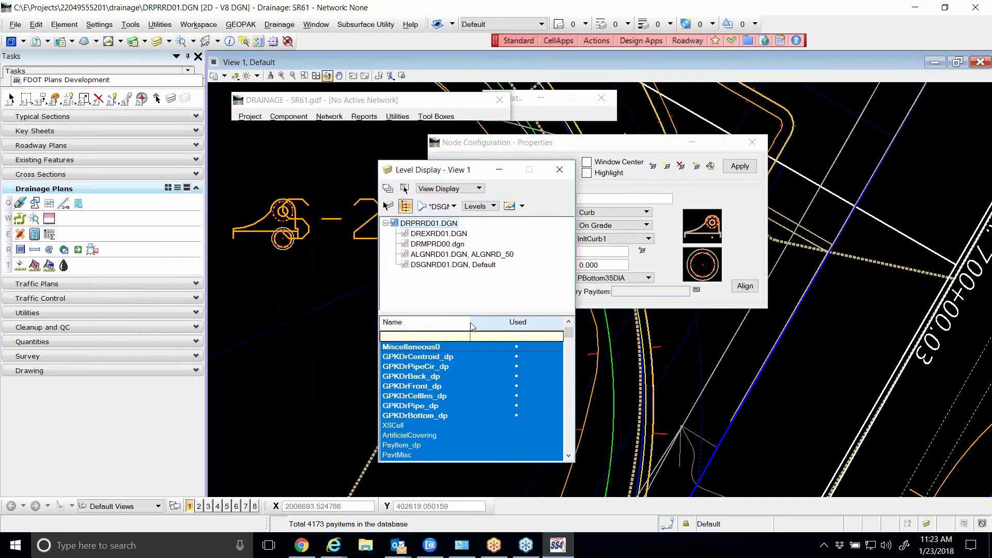
pyautogui.click(569, 172)
# Review the Plan Symbology settings for inlets and other nodes in the drainage preferences
pyautogui.moveTo(551, 143); pyautogui.dragTo(552, 245)
pyautogui.click(251, 116)
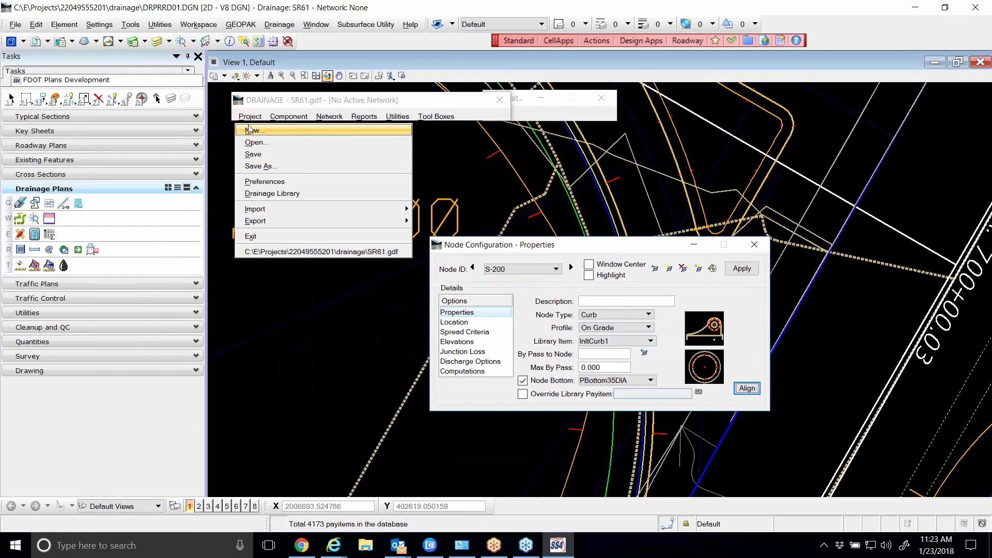
pyautogui.click(266, 181)
pyautogui.moveTo(441, 144); pyautogui.dragTo(614, 143)
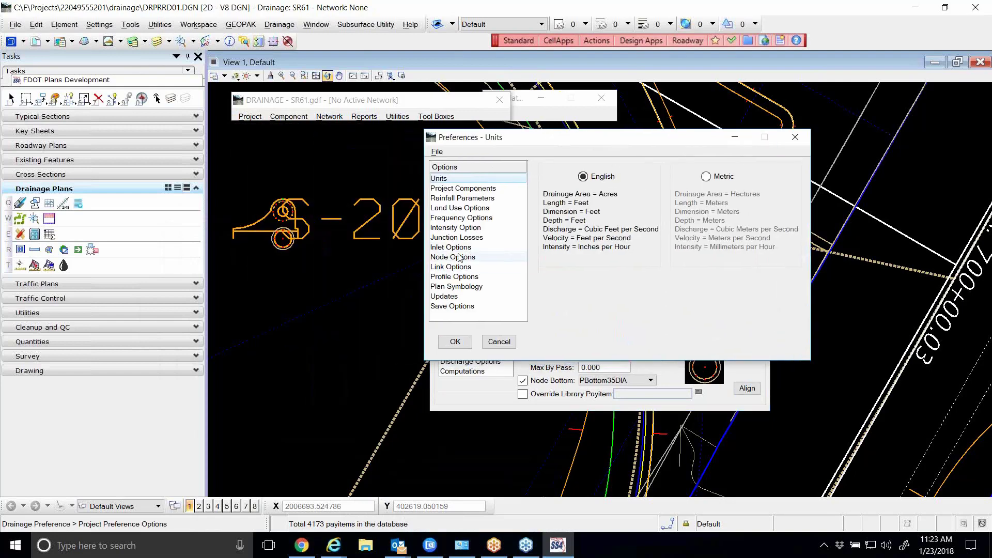
pyautogui.click(456, 287)
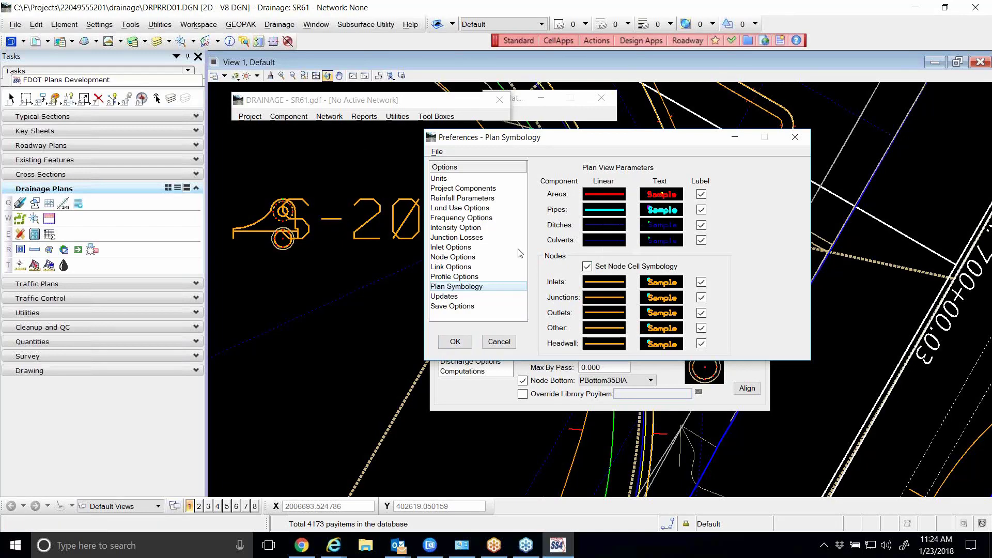
pyautogui.click(454, 341)
pyautogui.click(458, 342)
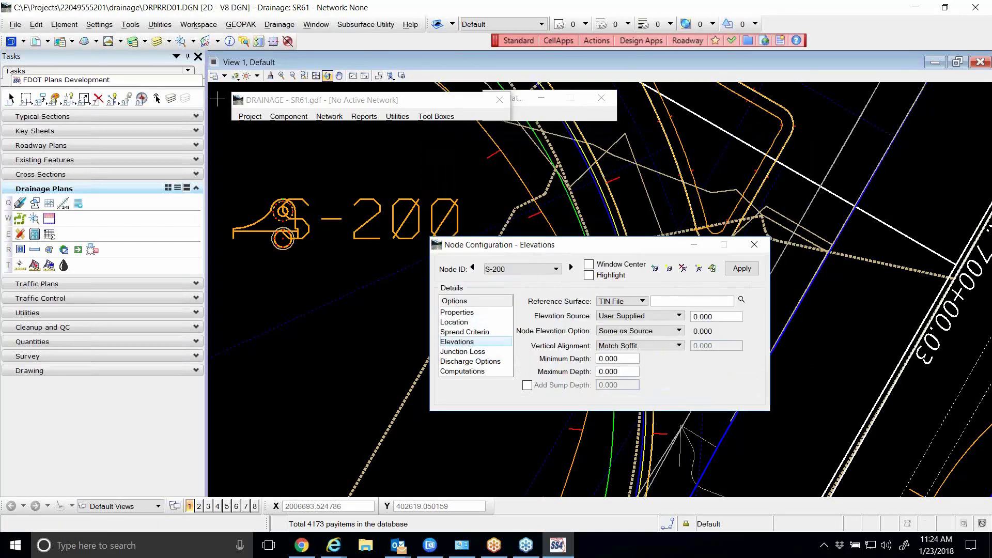
# Toggle the Miscellaneous0 level off and on in View 1 to check which parts of S-200's symbol are drawn on it
pyautogui.click(144, 43)
pyautogui.moveTo(421, 172); pyautogui.dragTo(459, 152)
pyautogui.click(598, 149)
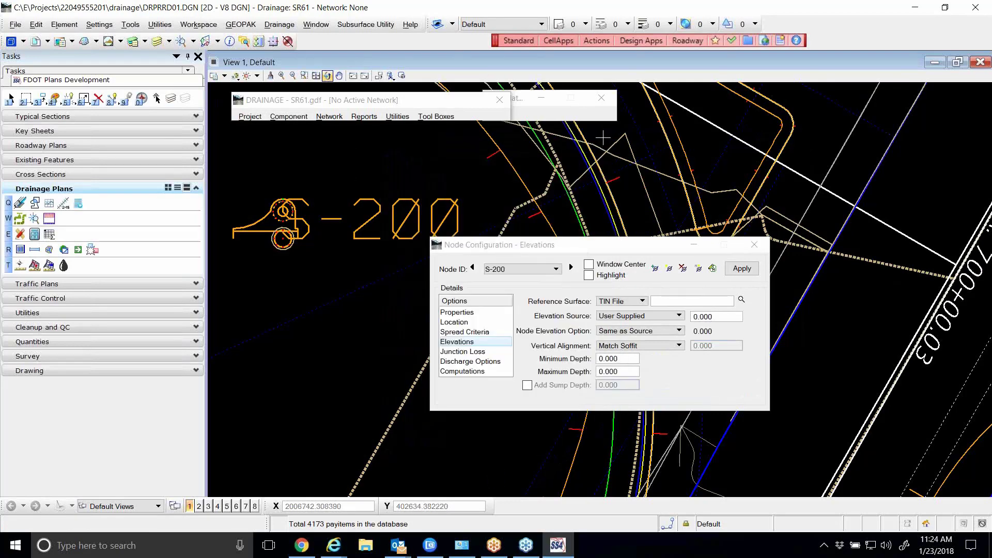
pyautogui.click(158, 44)
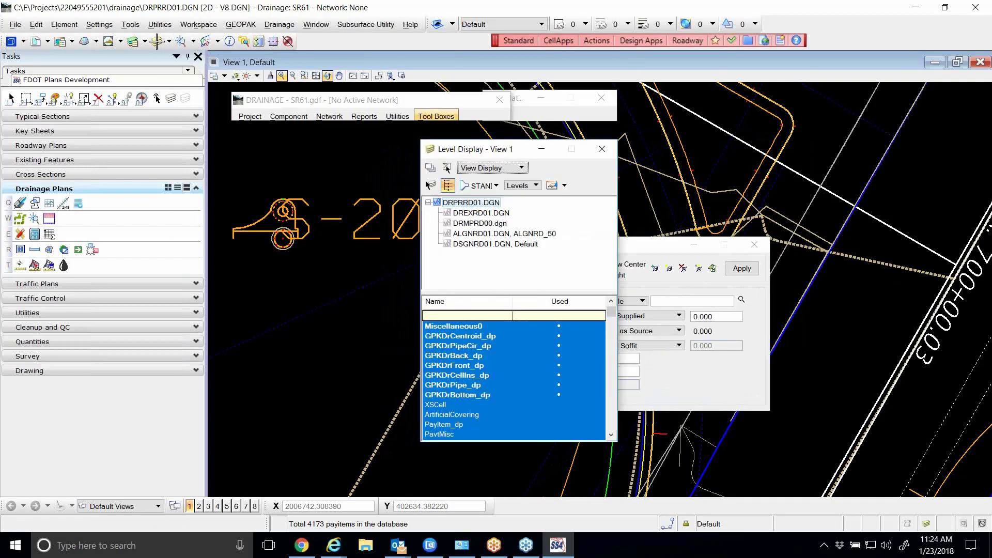
pyautogui.click(490, 327)
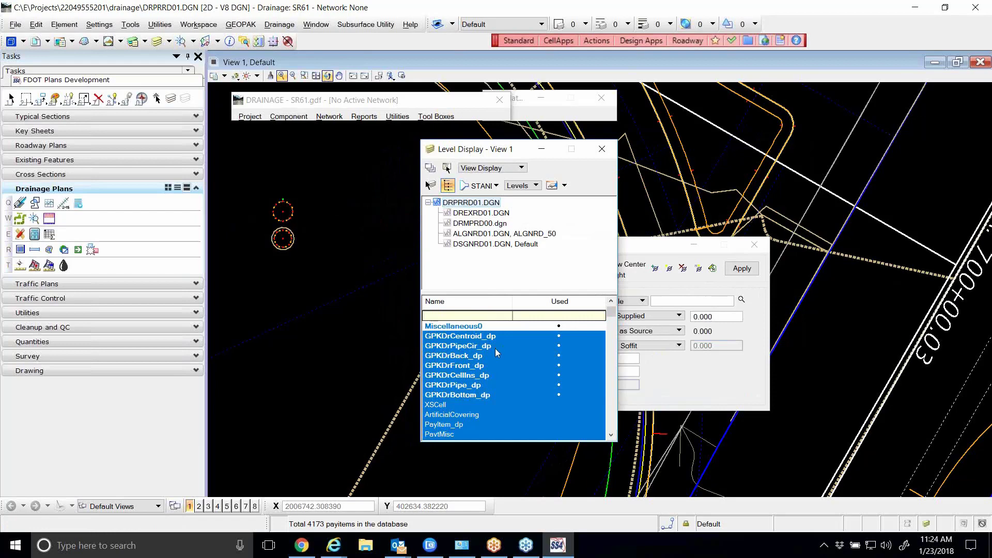
pyautogui.click(464, 330)
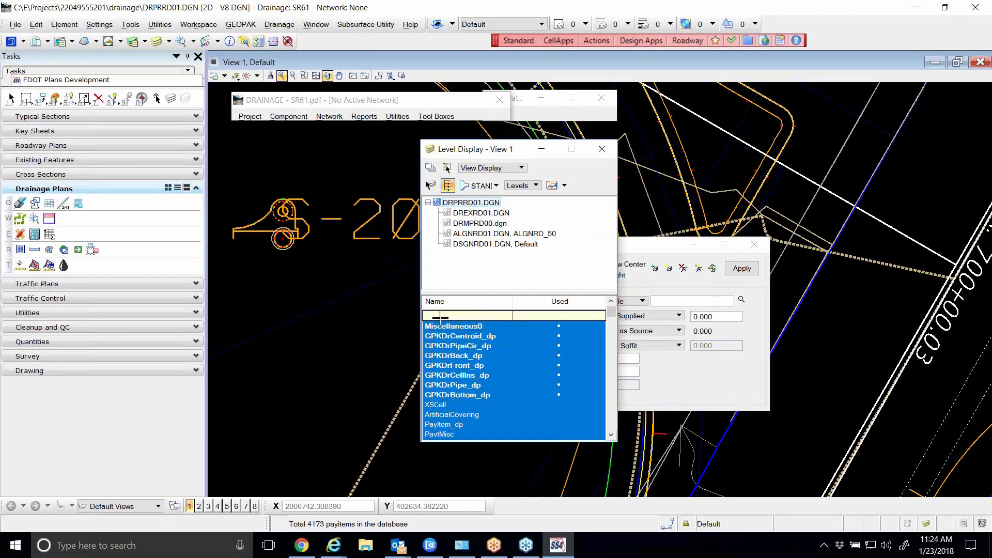
pyautogui.click(463, 329)
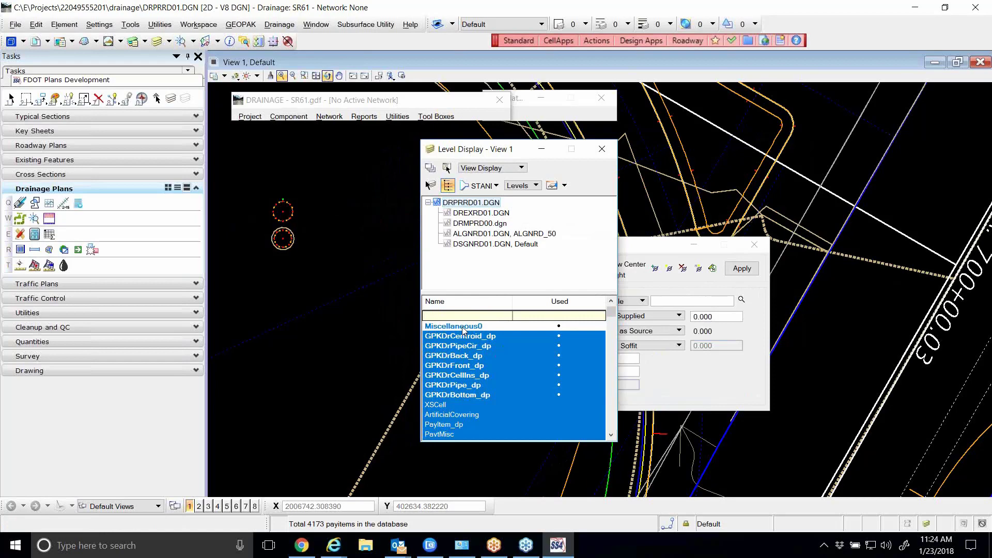
pyautogui.click(463, 326)
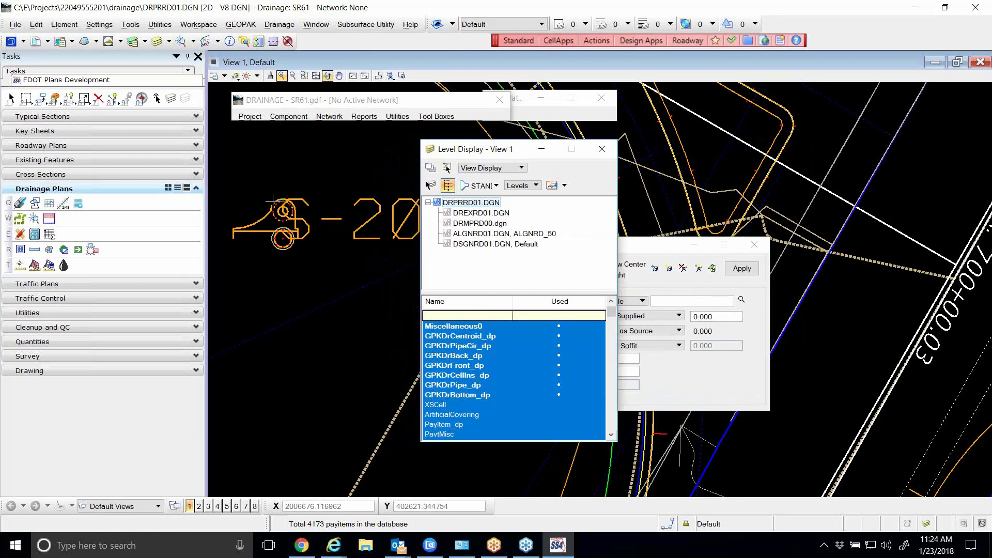
# Check the parts of the S-200 inlet symbol at close range and close the View 1 level display settings
pyautogui.scroll(1, 281, 230)
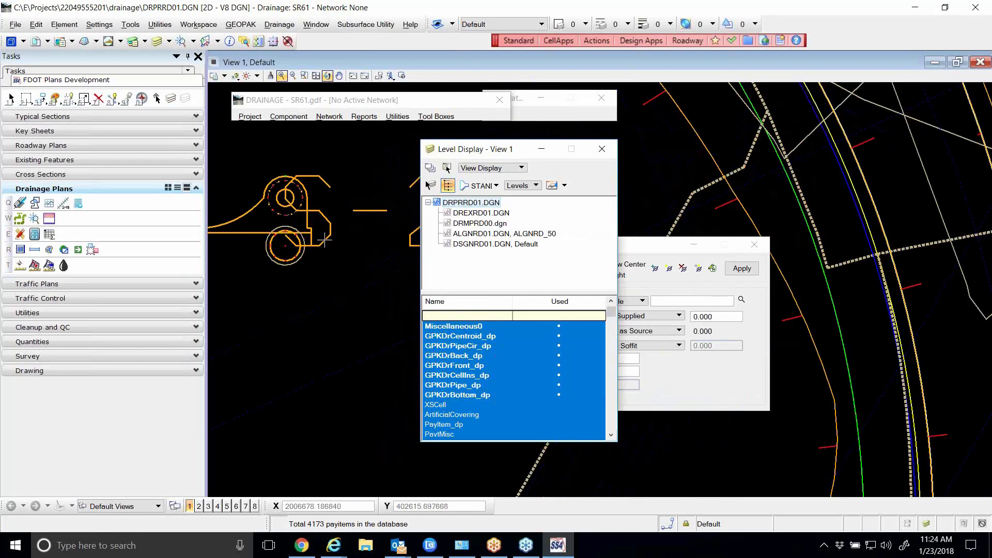
pyautogui.scroll(-1, 325, 241)
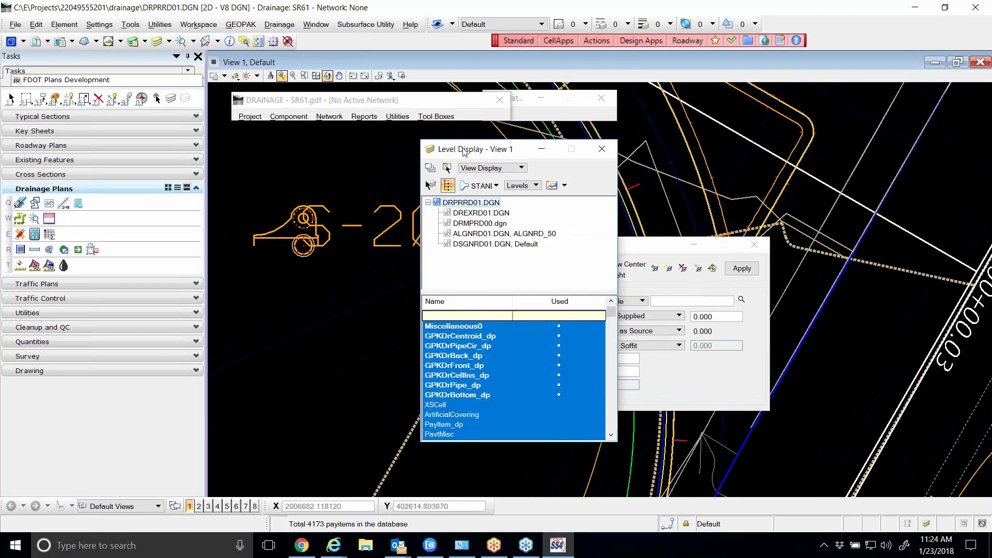
pyautogui.moveTo(464, 152); pyautogui.dragTo(436, 156)
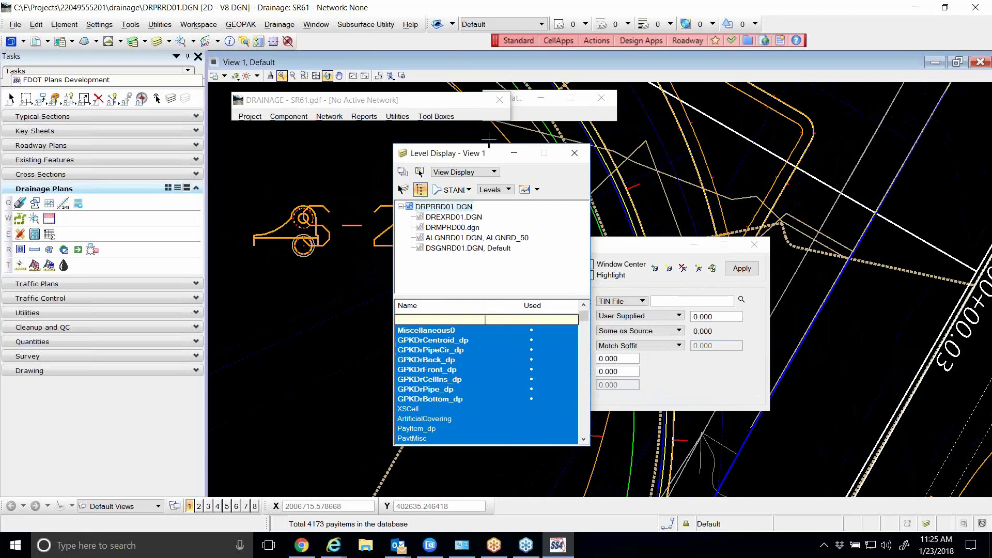
pyautogui.click(577, 153)
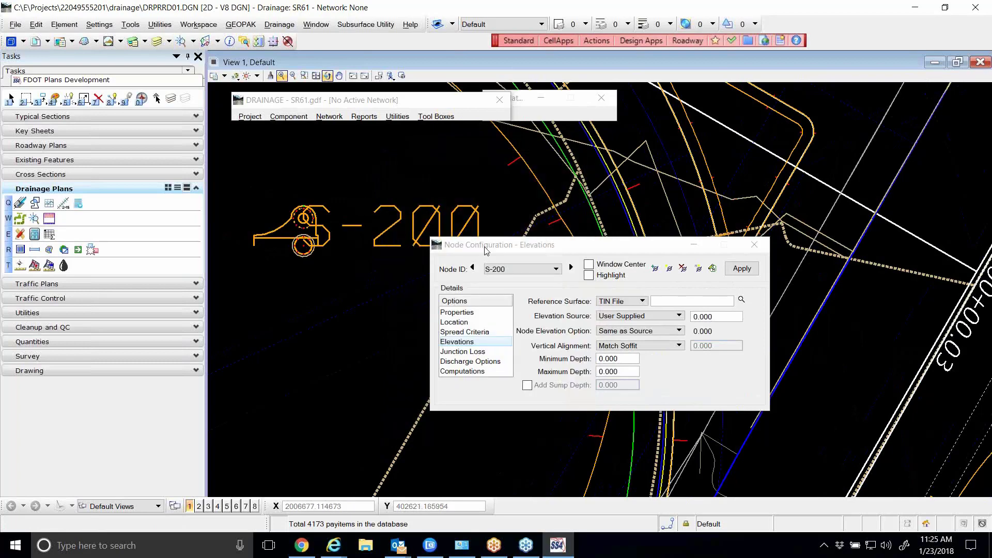
# Review the location settings of node S-200 alongside its inlet symbol in the plan view
pyautogui.moveTo(490, 245); pyautogui.dragTo(553, 165)
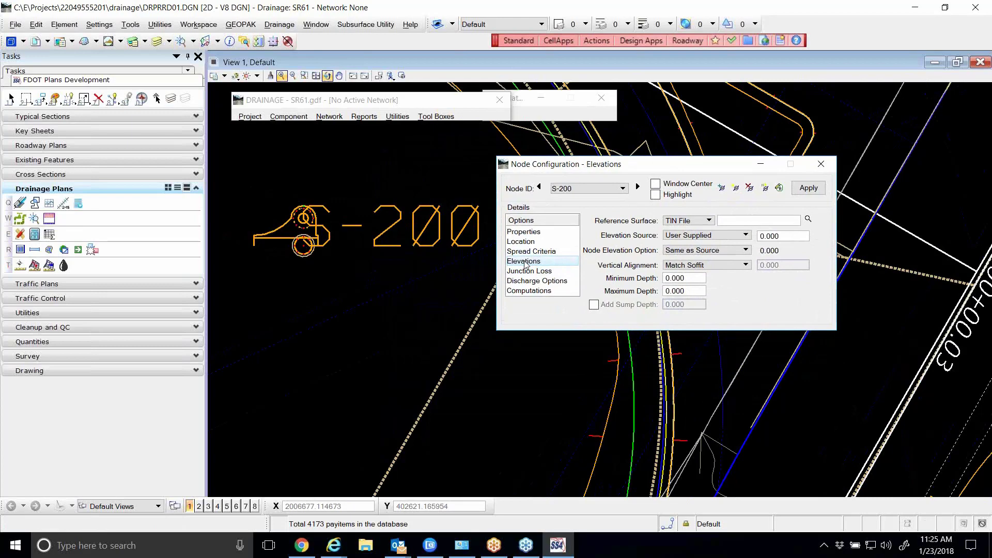
pyautogui.click(522, 243)
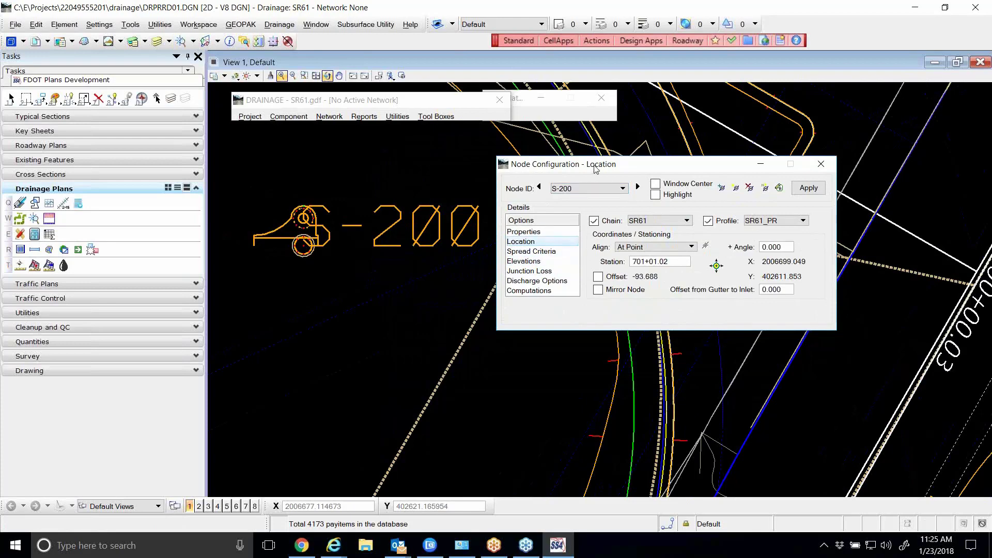
pyautogui.moveTo(594, 164)
pyautogui.mouseDown()
pyautogui.moveTo(593, 154)
pyautogui.moveTo(602, 158)
pyautogui.mouseUp()
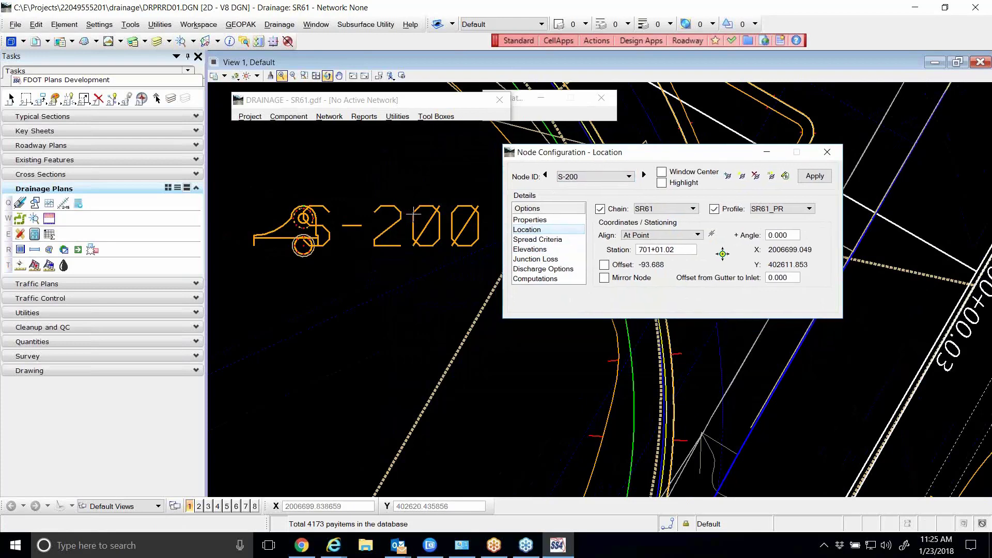
pyautogui.scroll(2, 269, 207)
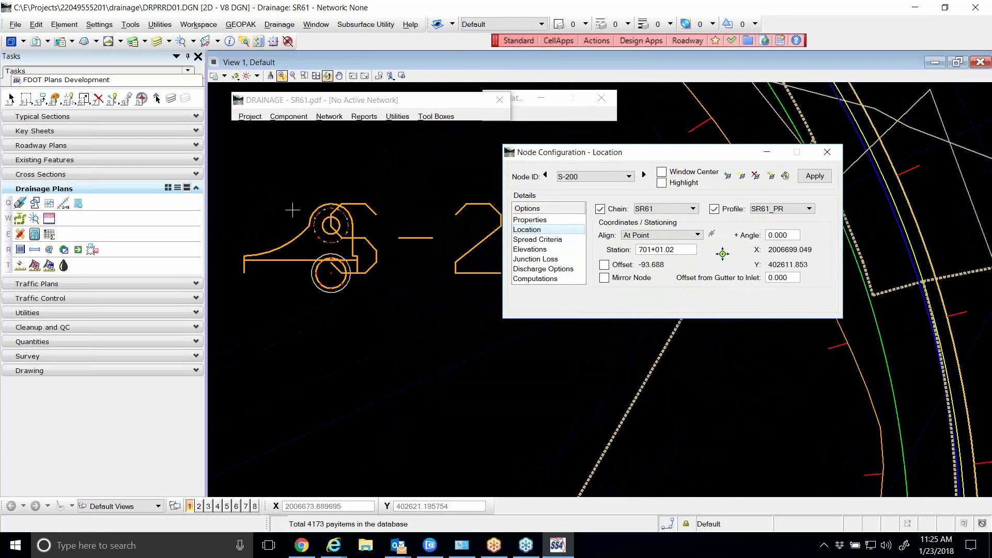
pyautogui.scroll(-1, 294, 210)
pyautogui.scroll(1, 306, 219)
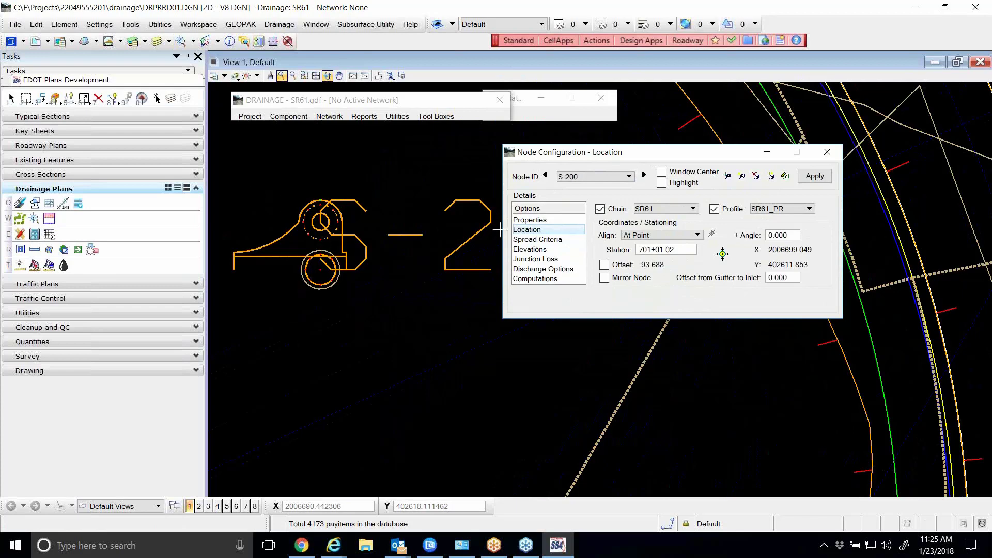
# Adjust the alignment of S-200's top and bottom cells so the bottom circle is centred on the inlet's round frame
pyautogui.click(538, 221)
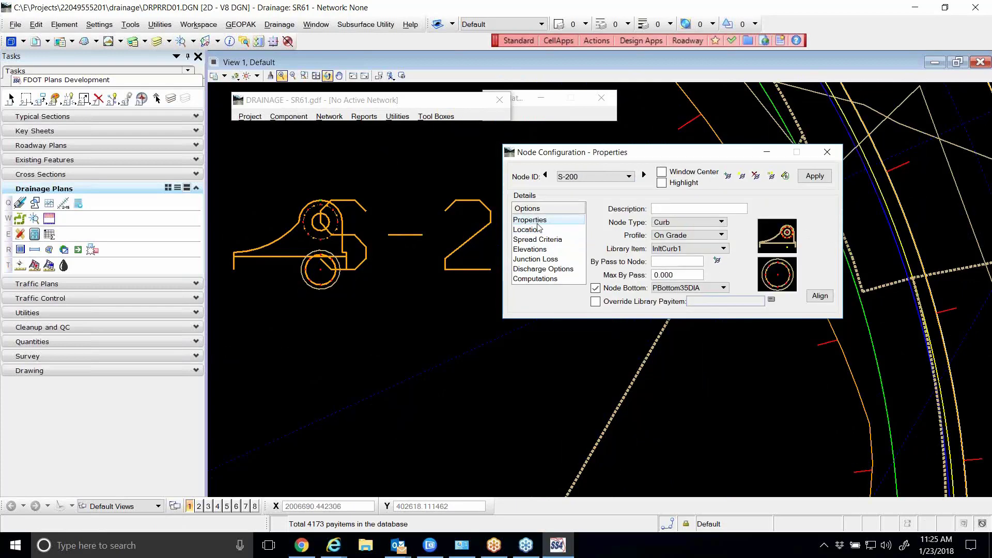
pyautogui.click(820, 296)
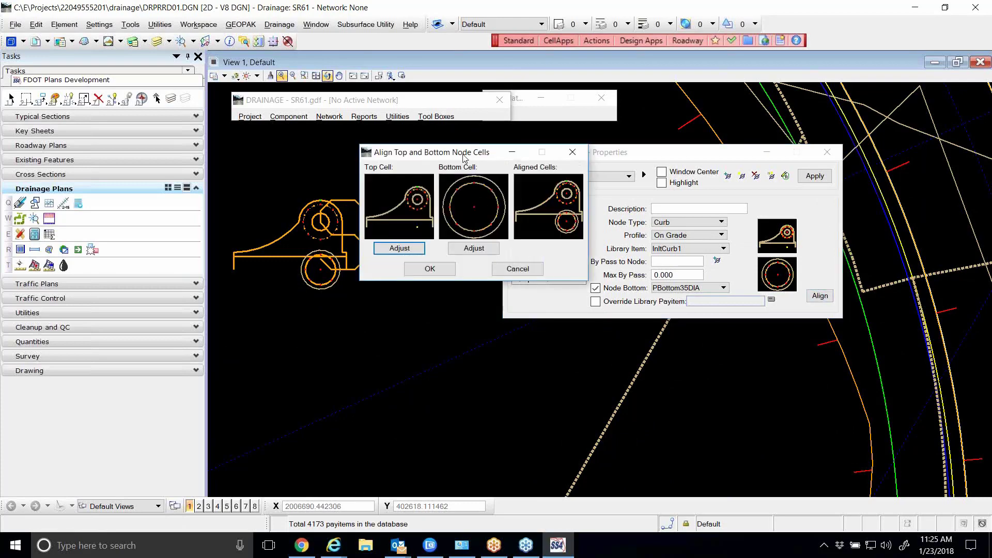
pyautogui.moveTo(464, 157); pyautogui.dragTo(594, 138)
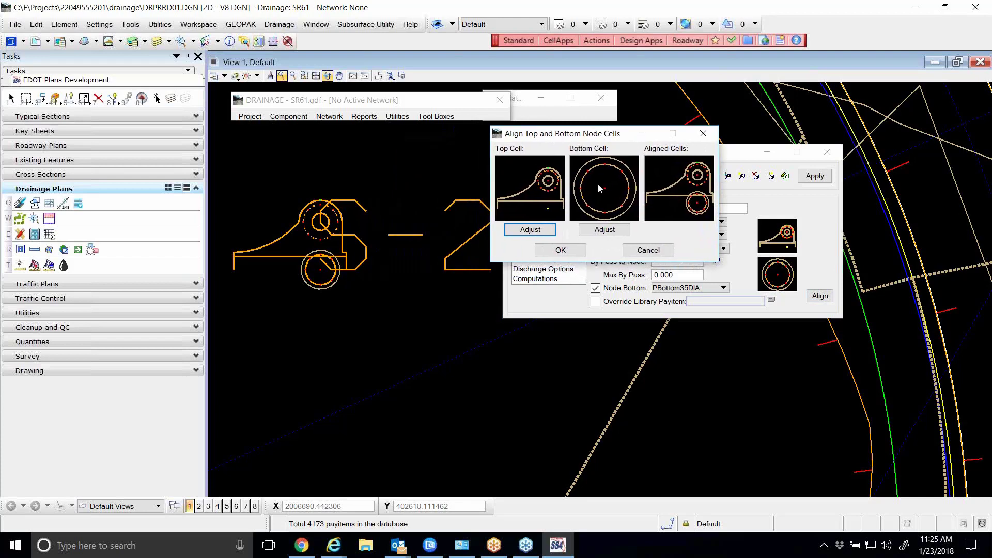
pyautogui.click(531, 231)
pyautogui.click(602, 231)
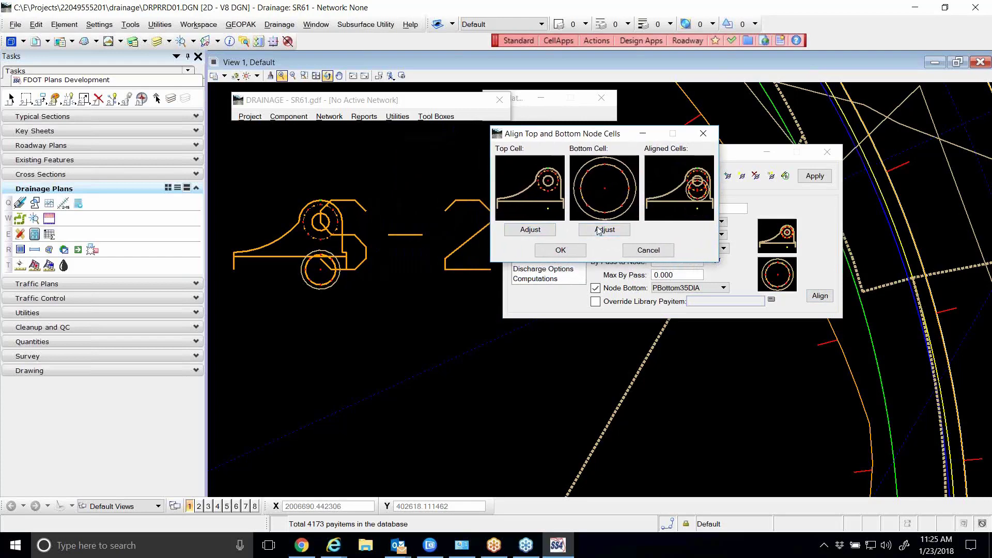
pyautogui.click(537, 230)
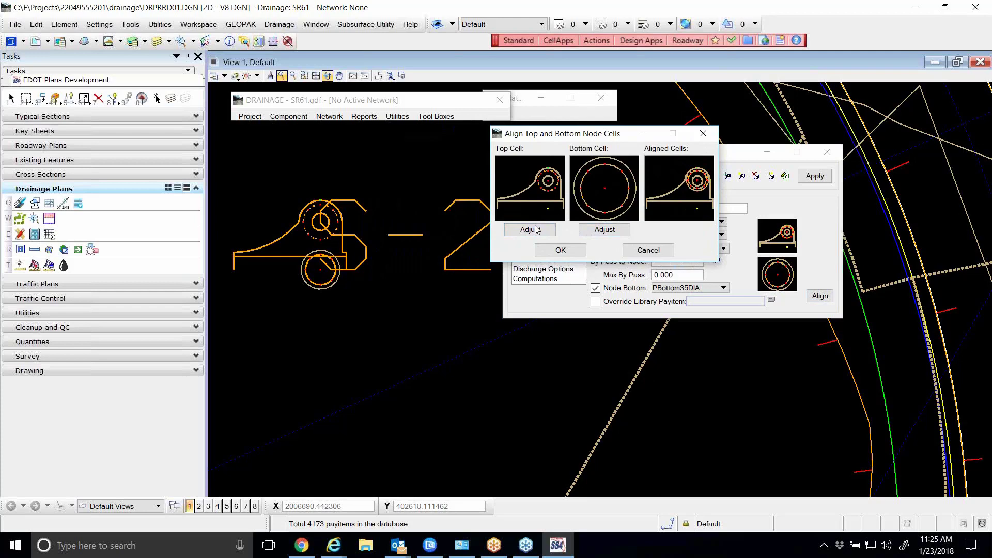
pyautogui.click(592, 229)
pyautogui.click(602, 230)
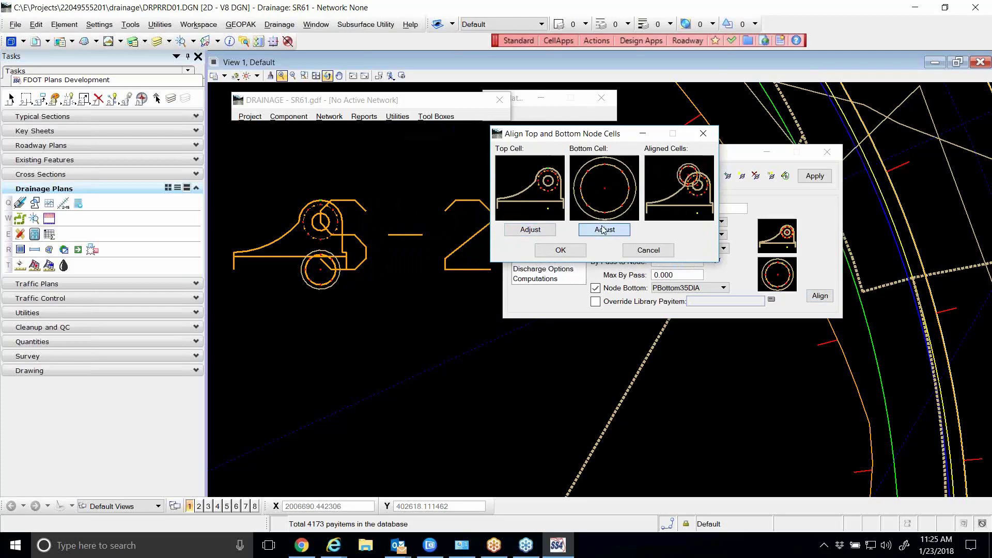
pyautogui.click(602, 229)
pyautogui.click(603, 230)
pyautogui.click(603, 229)
pyautogui.click(603, 229)
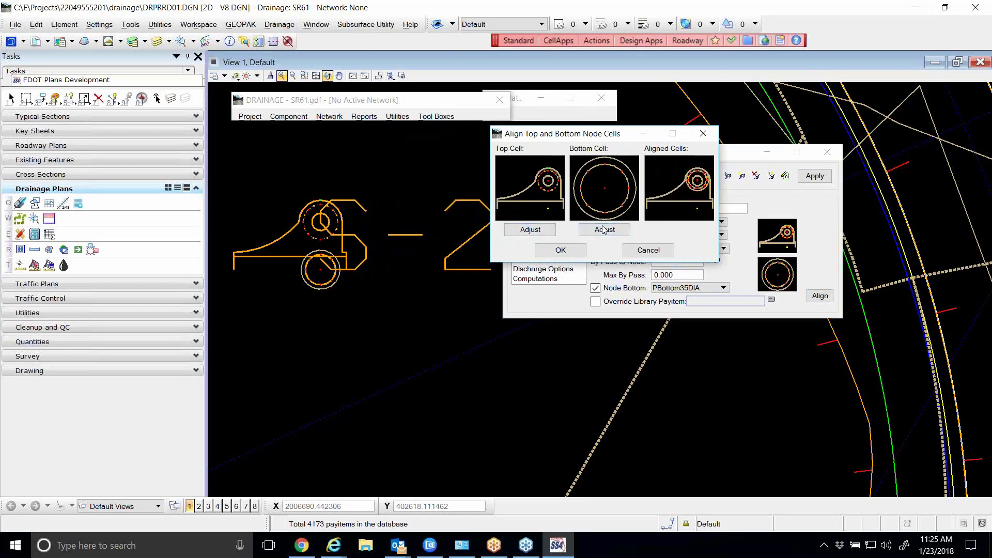
pyautogui.click(603, 229)
# Cycle S-200's top cell through its other alignment points relative to the bottom cell
pyautogui.click(531, 231)
pyautogui.click(532, 231)
pyautogui.click(532, 231)
pyautogui.click(532, 231)
pyautogui.click(528, 230)
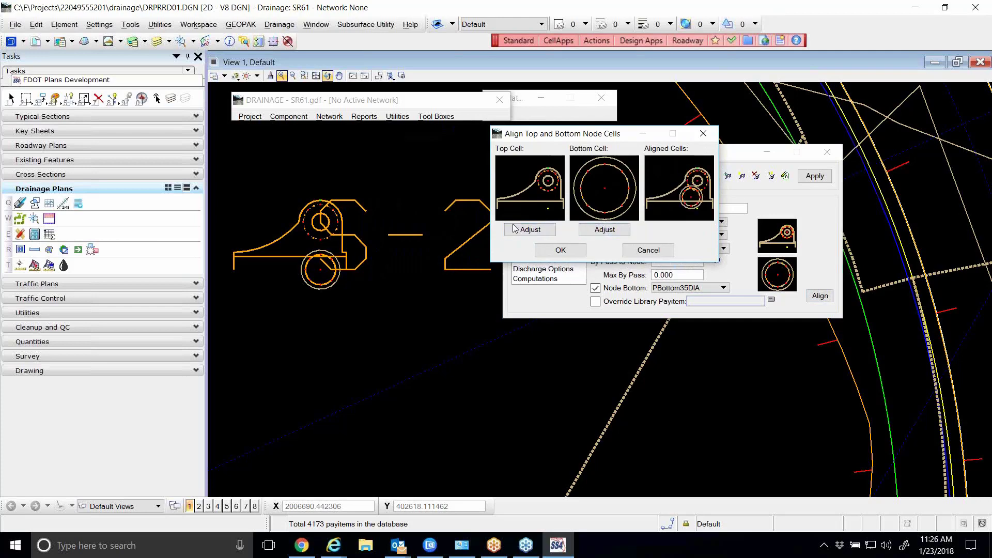
pyautogui.click(526, 230)
pyautogui.click(526, 230)
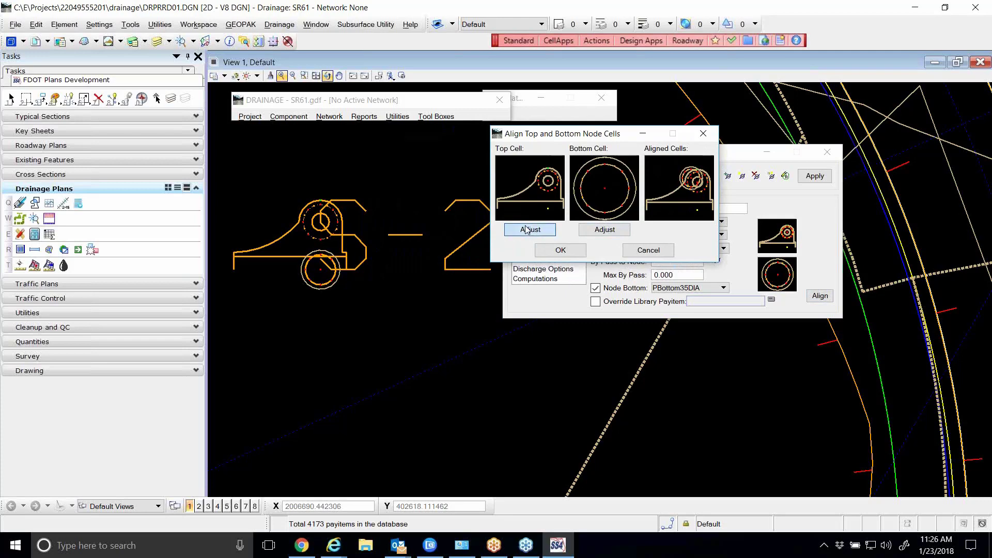
pyautogui.click(526, 230)
pyautogui.click(526, 230)
# Cycle S-200's bottom cell through its alignment points until its circle sits over the top cell's round frame
pyautogui.click(601, 231)
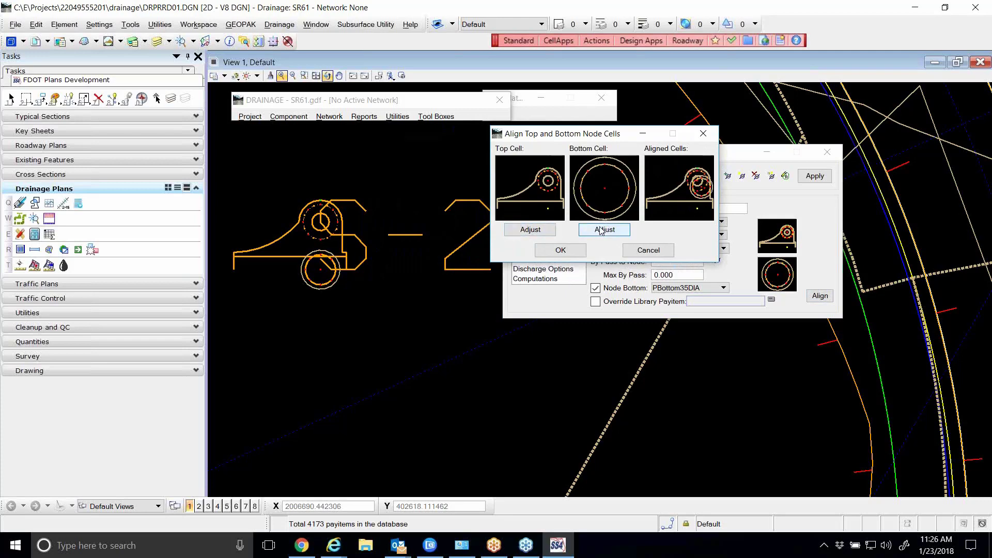
pyautogui.click(600, 231)
pyautogui.click(600, 230)
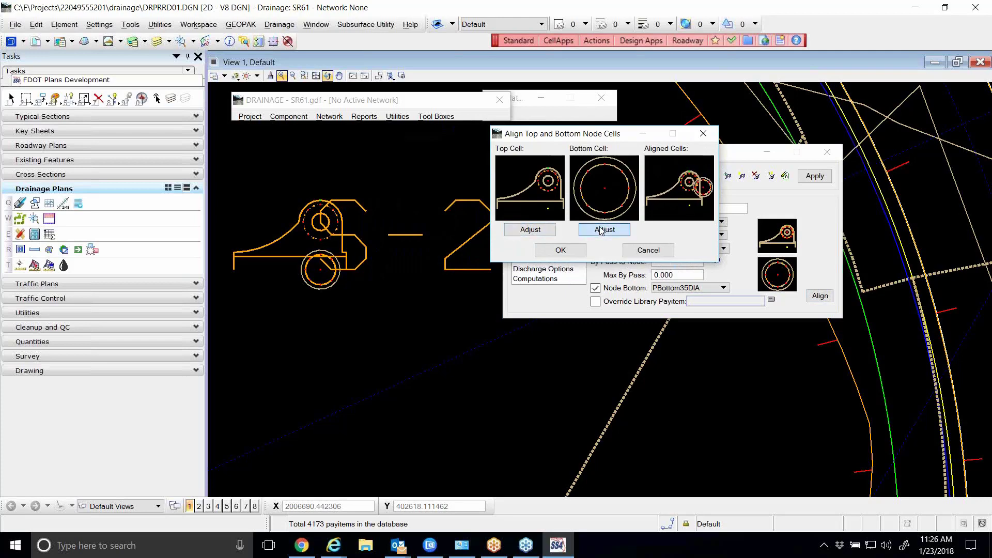
pyautogui.click(600, 230)
pyautogui.click(600, 231)
pyautogui.click(601, 231)
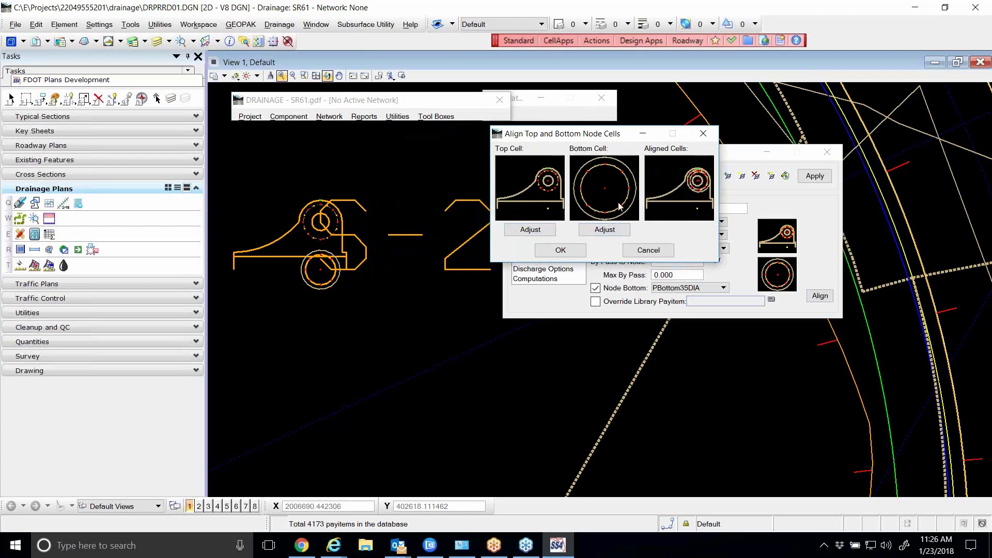
pyautogui.click(609, 230)
pyautogui.click(609, 230)
pyautogui.click(609, 230)
pyautogui.click(610, 230)
pyautogui.click(609, 229)
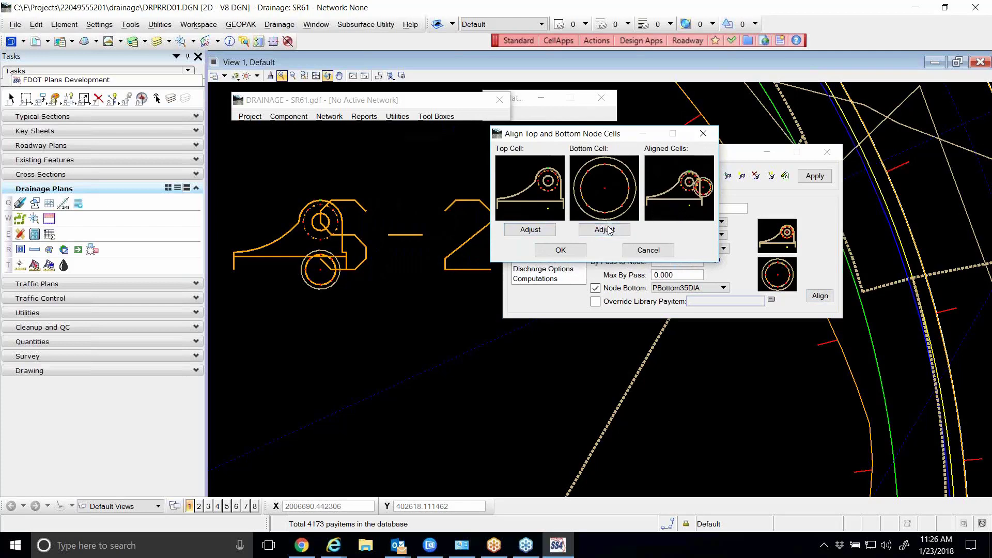
pyautogui.click(609, 229)
pyautogui.click(609, 230)
pyautogui.click(610, 230)
pyautogui.click(609, 230)
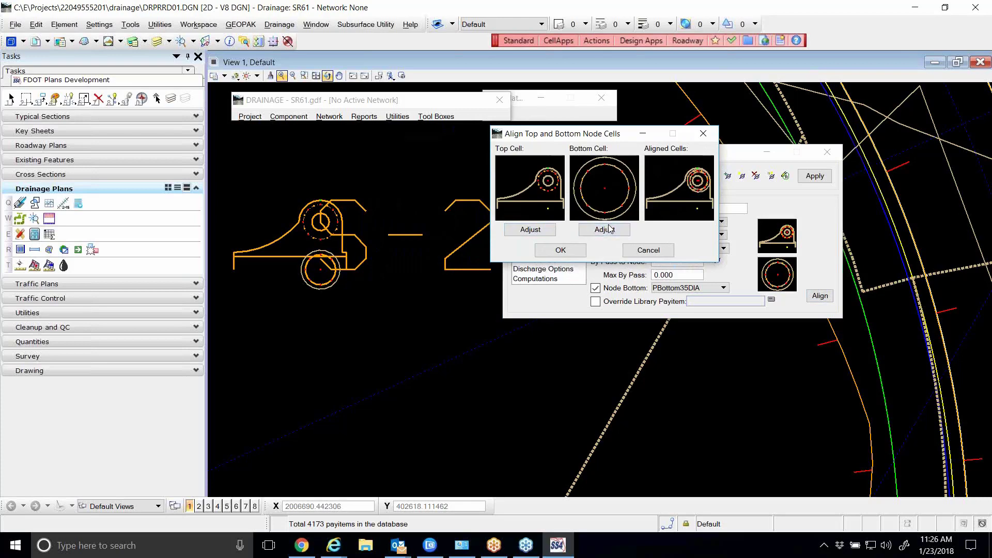
# Accept the cell alignment, apply it to node S-200 and check the redrawn symbol up close
pyautogui.click(560, 251)
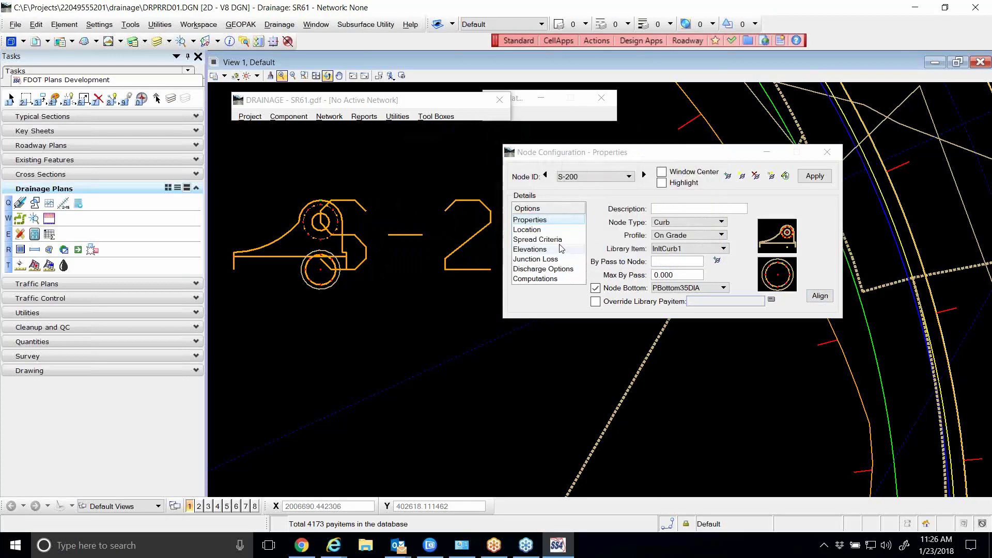
pyautogui.click(816, 176)
pyautogui.scroll(6, 319, 269)
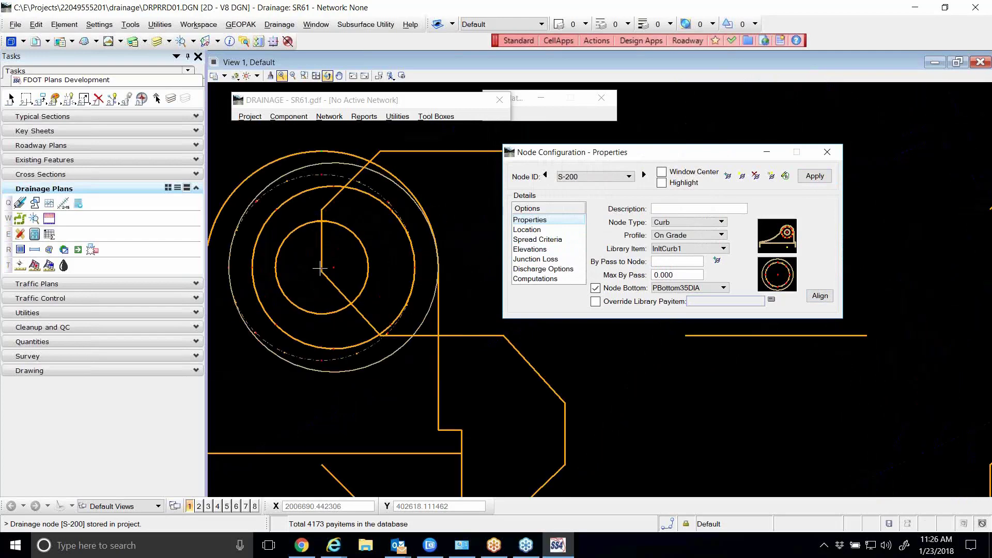
pyautogui.scroll(-2, 345, 265)
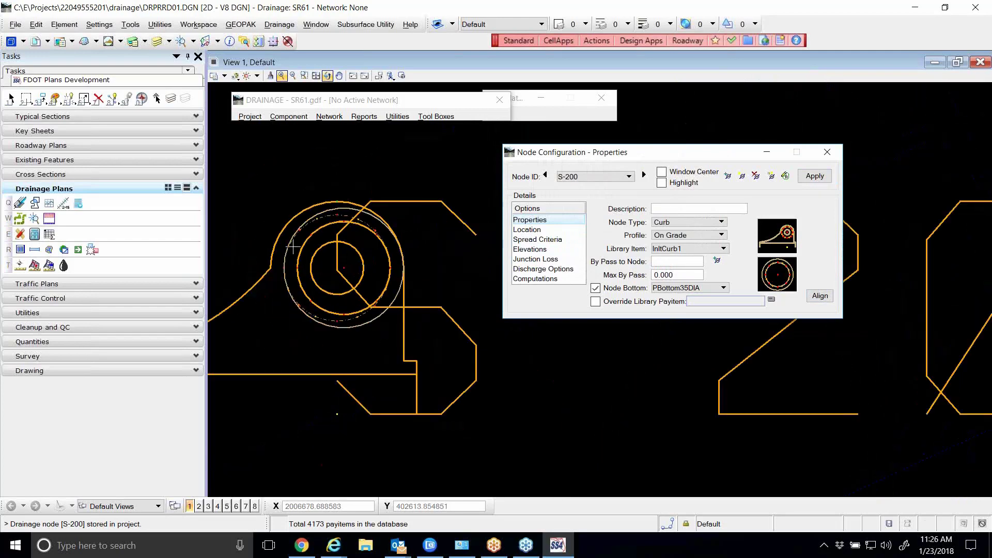
pyautogui.scroll(1, 333, 278)
pyautogui.scroll(-1, 428, 249)
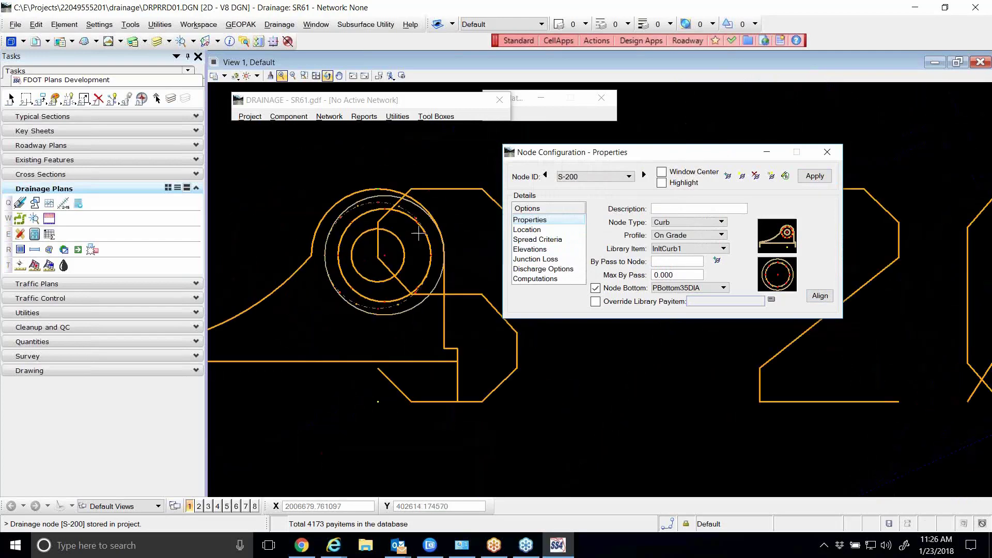
pyautogui.scroll(-1, 413, 223)
pyautogui.scroll(-2, 417, 214)
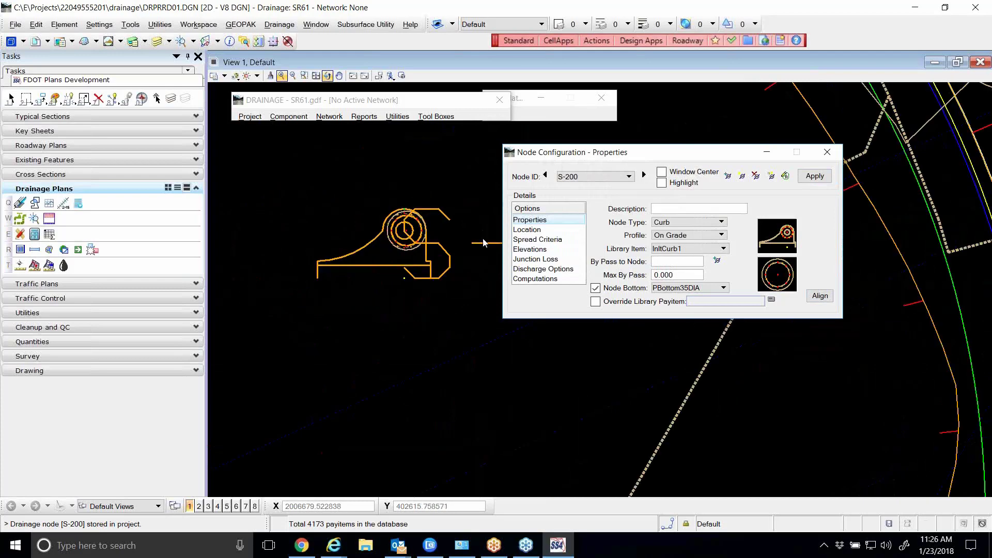
# Relocate S-200 to a picked point at station 701+21.23 on chain SR61, southwest of its present position, and apply the change
pyautogui.click(527, 231)
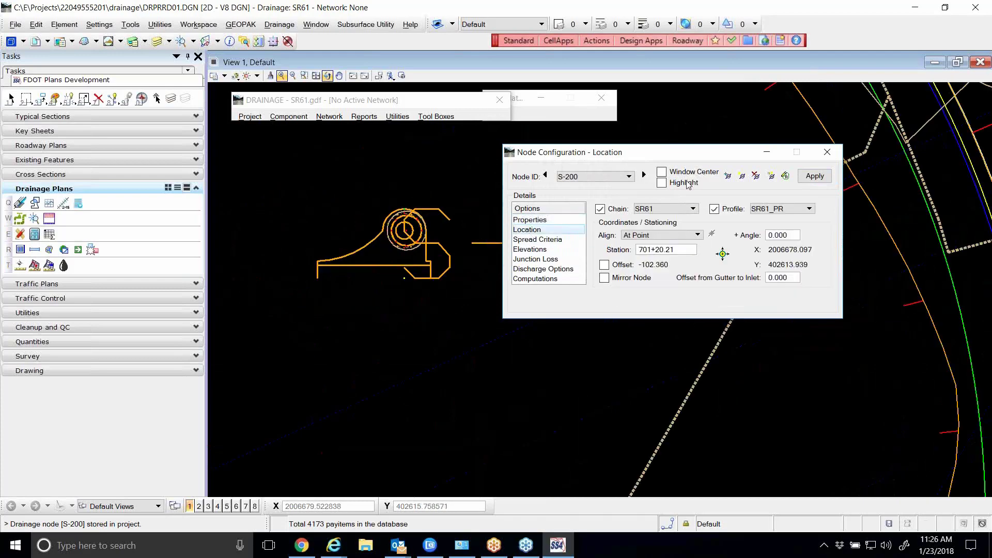
pyautogui.moveTo(666, 155); pyautogui.dragTo(727, 141)
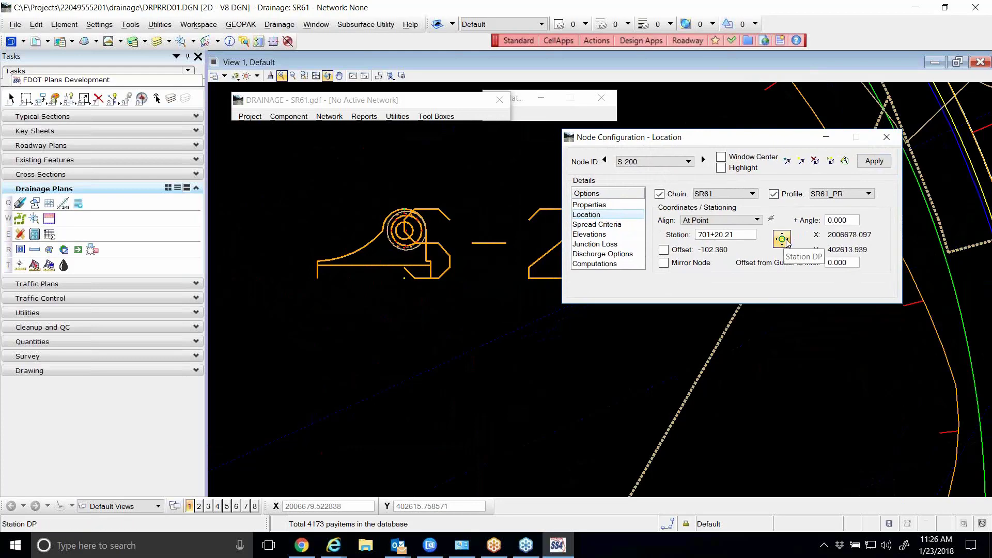
pyautogui.click(782, 239)
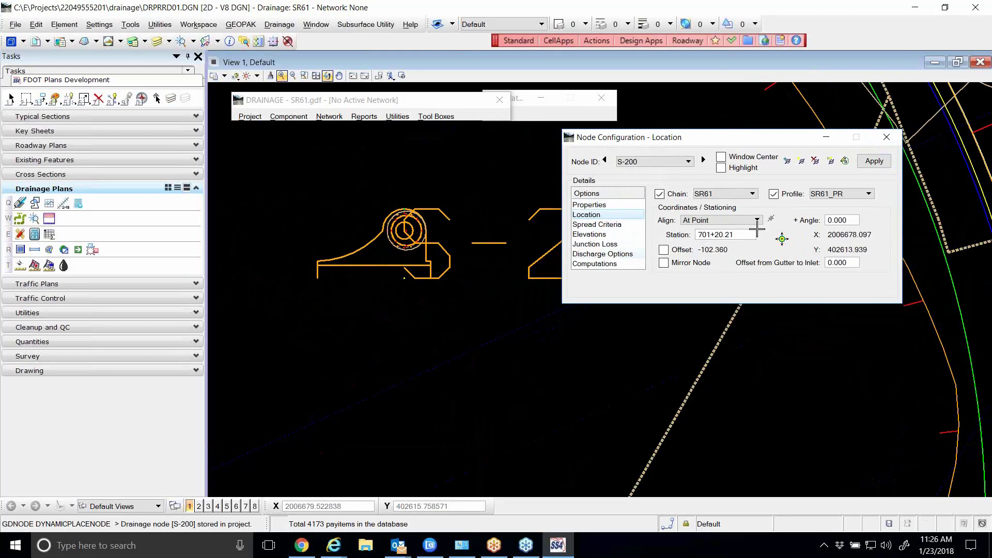
pyautogui.click(337, 378)
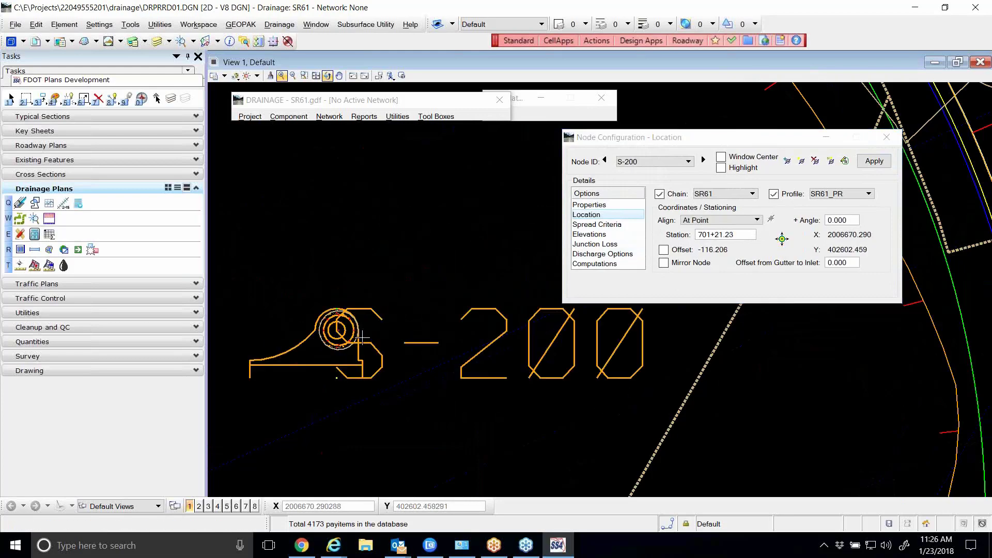
pyautogui.click(868, 162)
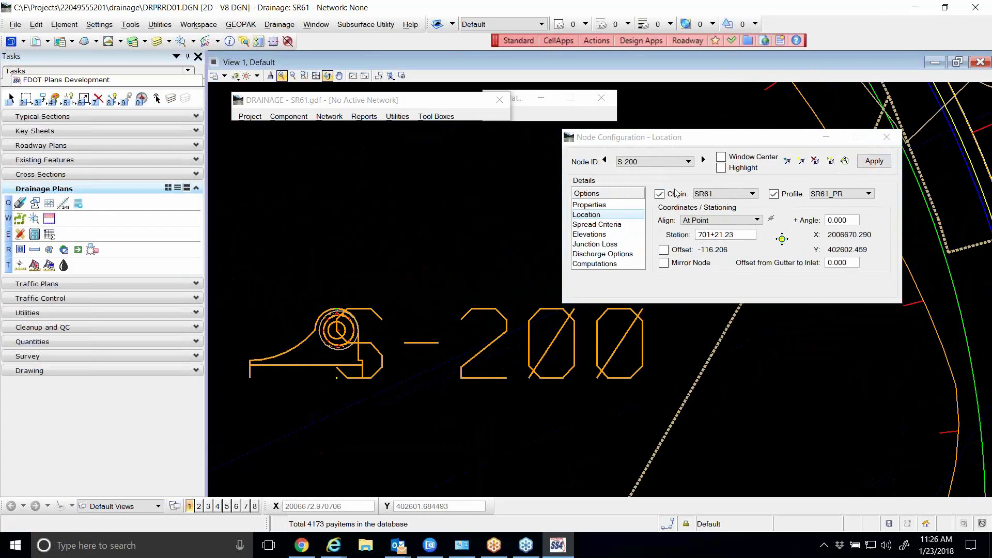
# Reopen S-200's cell alignment and shift both cells' alignment points until the bottom circle sits over the top cell's round frame
pyautogui.click(588, 205)
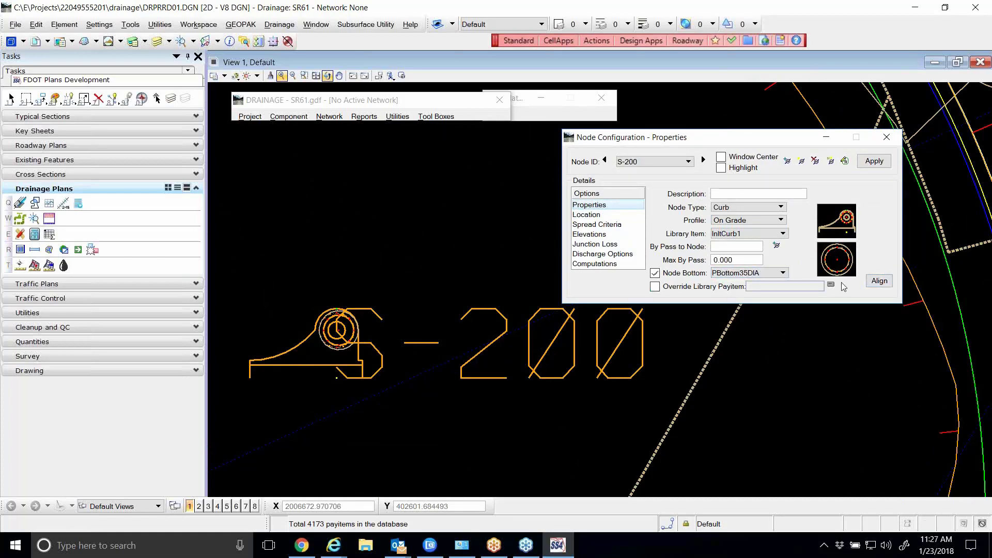
pyautogui.click(879, 282)
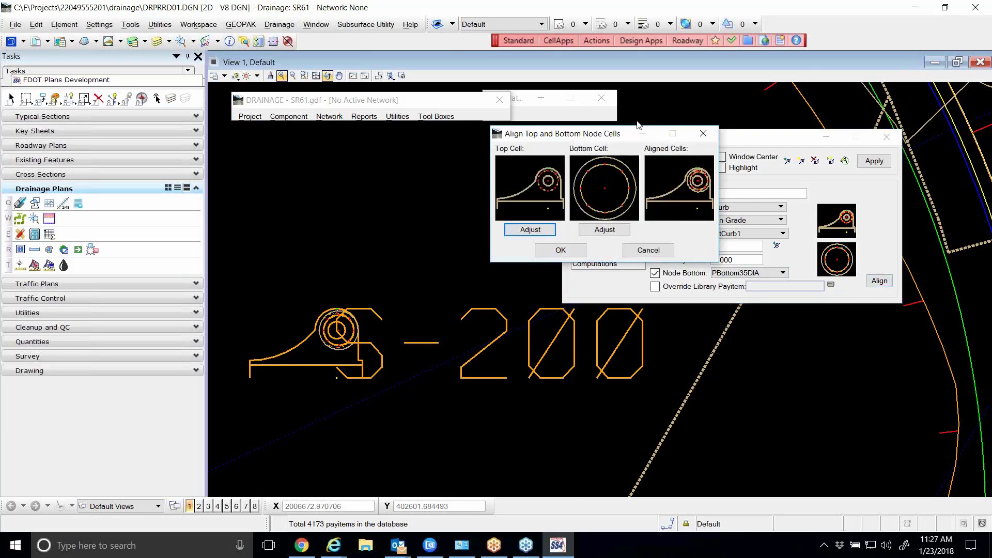
pyautogui.click(594, 177)
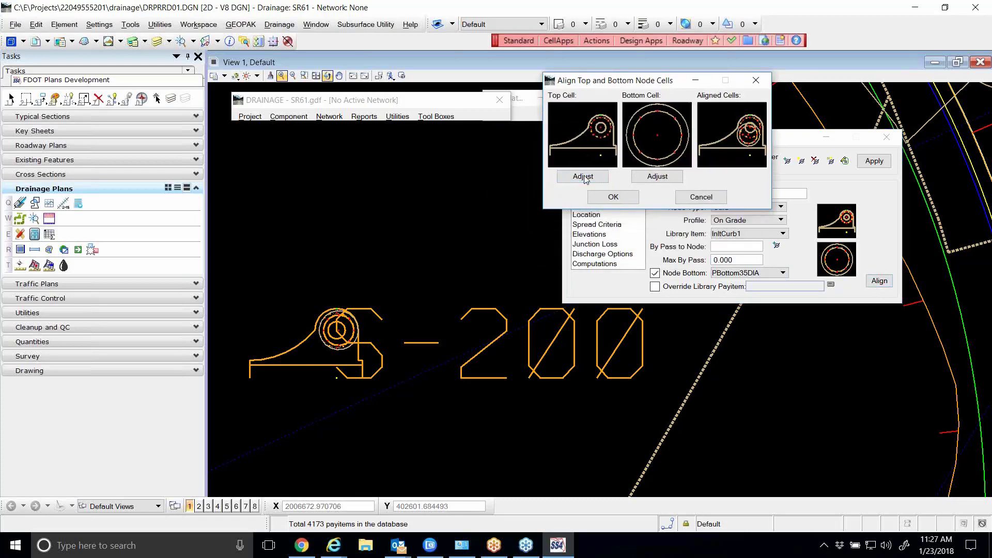
pyautogui.click(657, 175)
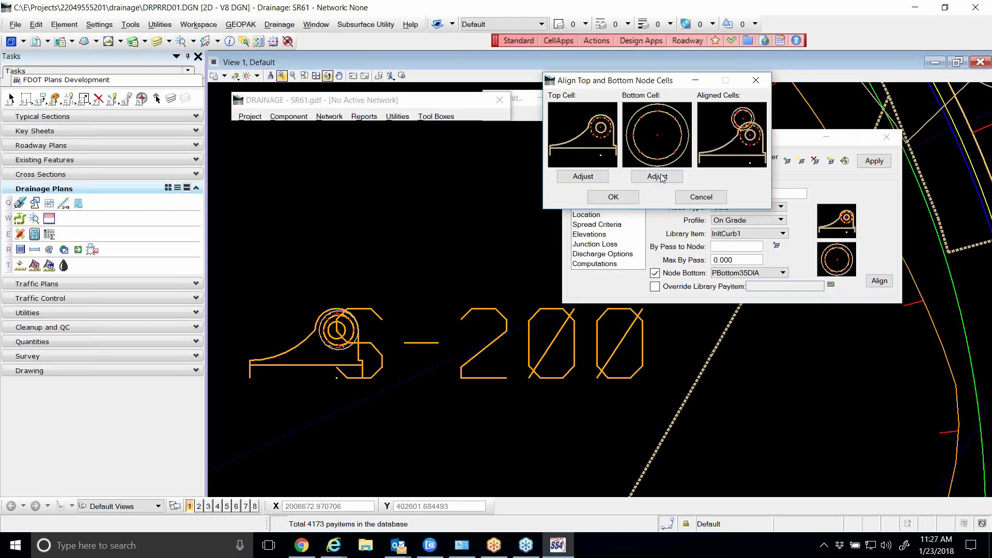
pyautogui.click(582, 177)
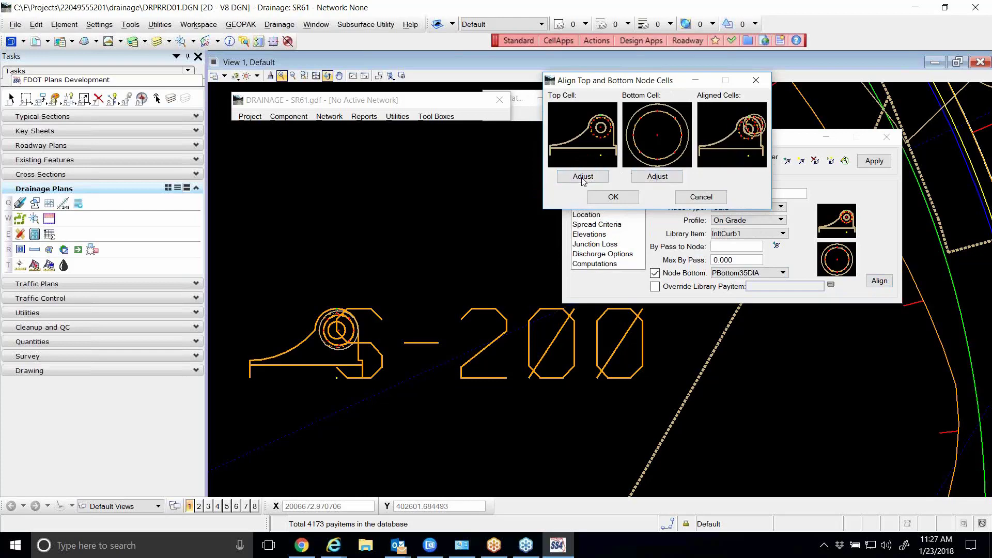
pyautogui.click(582, 177)
pyautogui.click(645, 177)
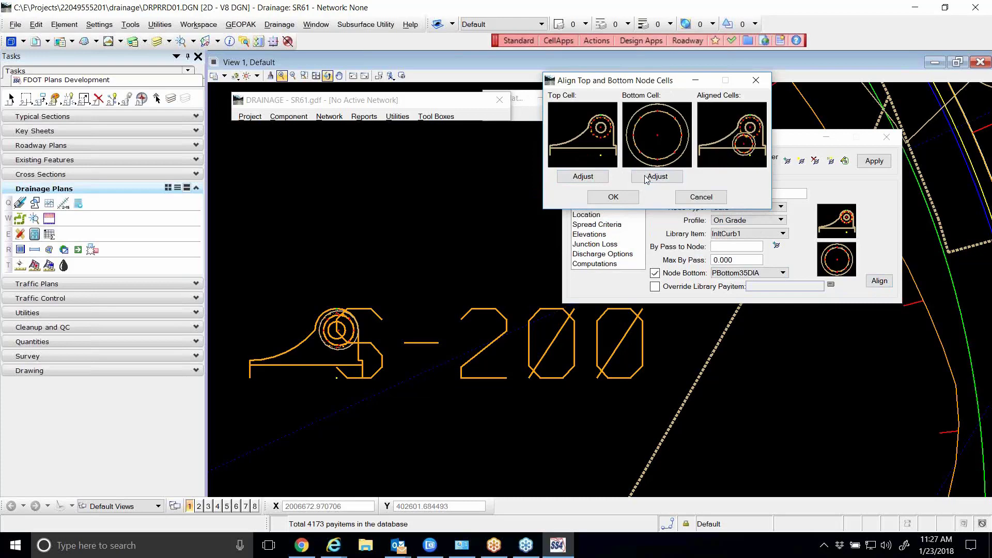
pyautogui.click(645, 177)
pyautogui.click(645, 177)
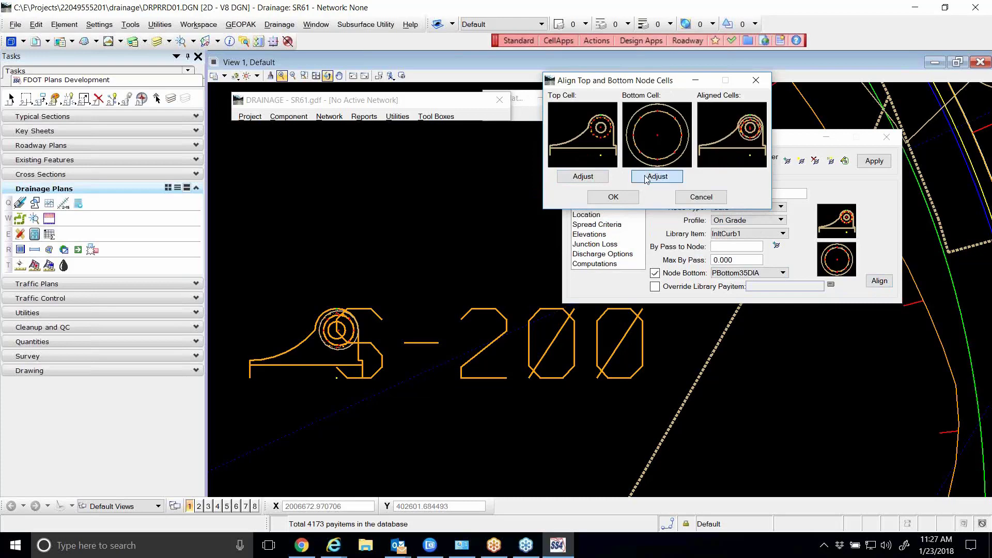
# Cycle S-200's top cell through its alignment points to compare its positions against the bottom circle
pyautogui.click(583, 177)
pyautogui.click(583, 177)
pyautogui.click(583, 177)
pyautogui.click(583, 177)
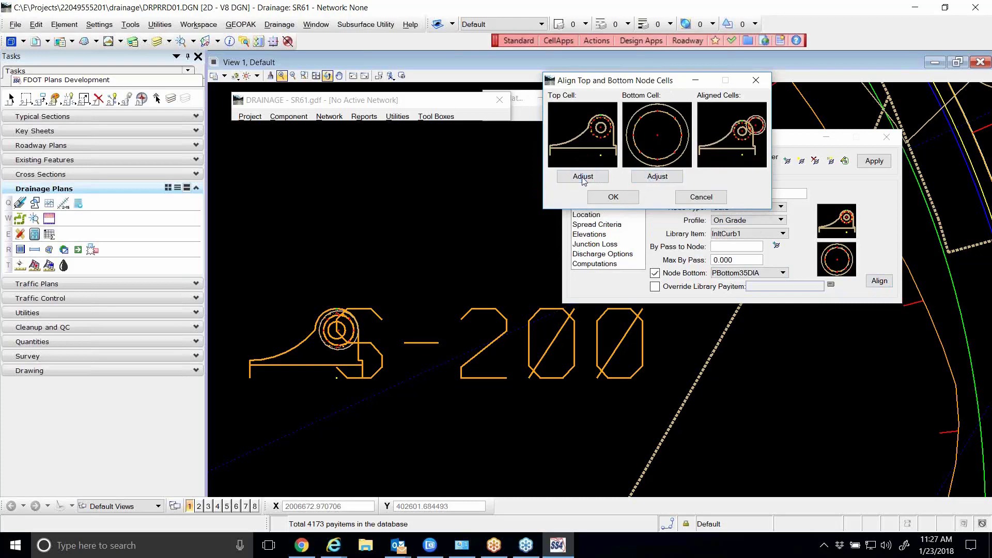
pyautogui.click(583, 177)
pyautogui.click(583, 177)
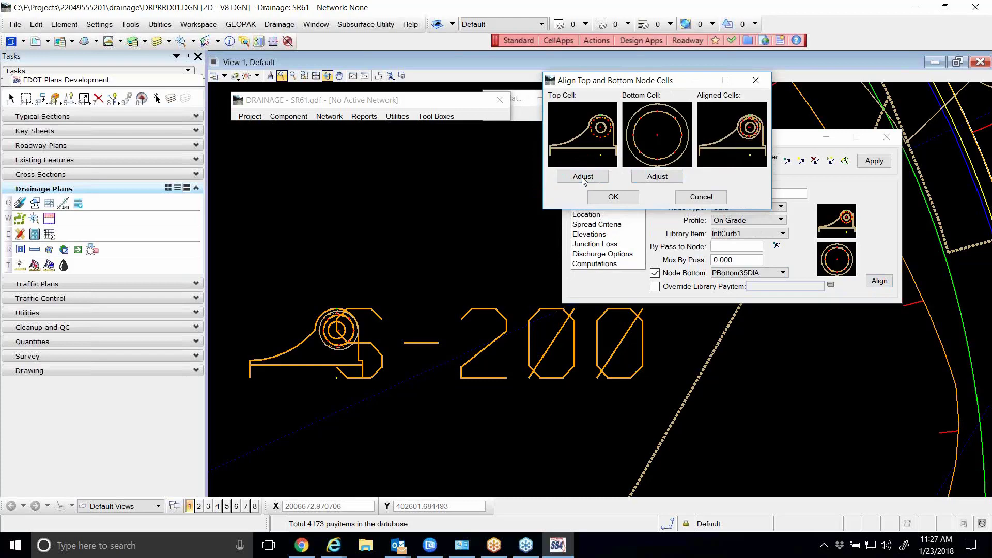
pyautogui.click(583, 177)
pyautogui.click(582, 178)
pyautogui.click(583, 177)
pyautogui.click(582, 177)
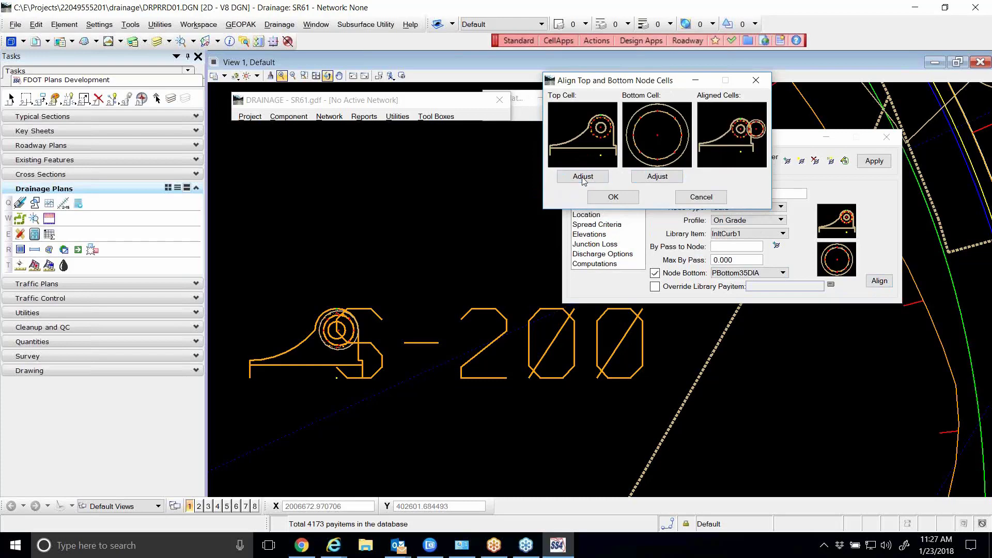
pyautogui.click(583, 176)
pyautogui.click(583, 176)
pyautogui.click(582, 176)
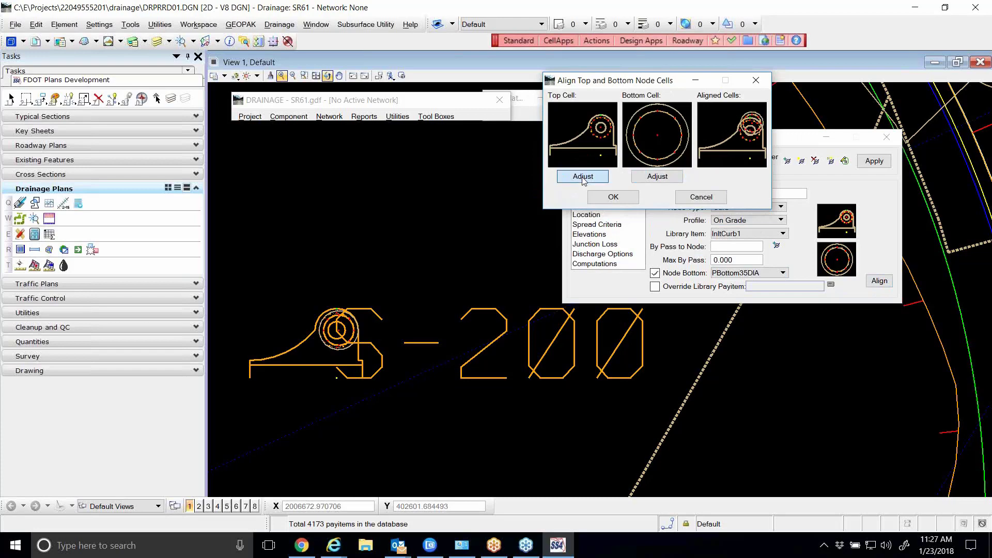
pyautogui.click(582, 176)
# Step S-200's bottom cell through its alignment points until its circle is back over the top cell's round frame
pyautogui.click(645, 177)
pyautogui.click(644, 176)
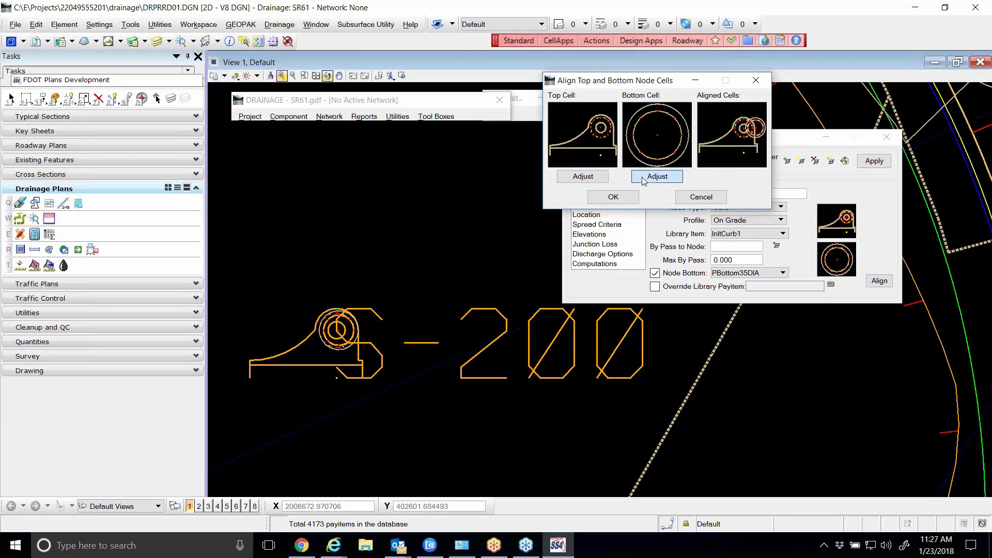
pyautogui.click(644, 176)
pyautogui.click(645, 177)
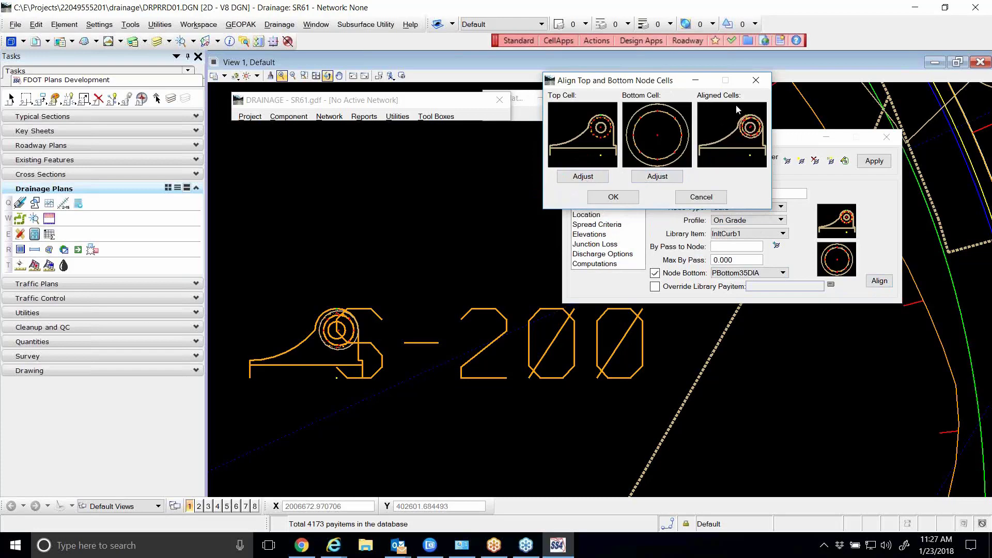
# Accept the readjusted cell alignment, store it in S-200 and inspect how the circles line up in the drawing
pyautogui.click(601, 197)
pyautogui.click(873, 161)
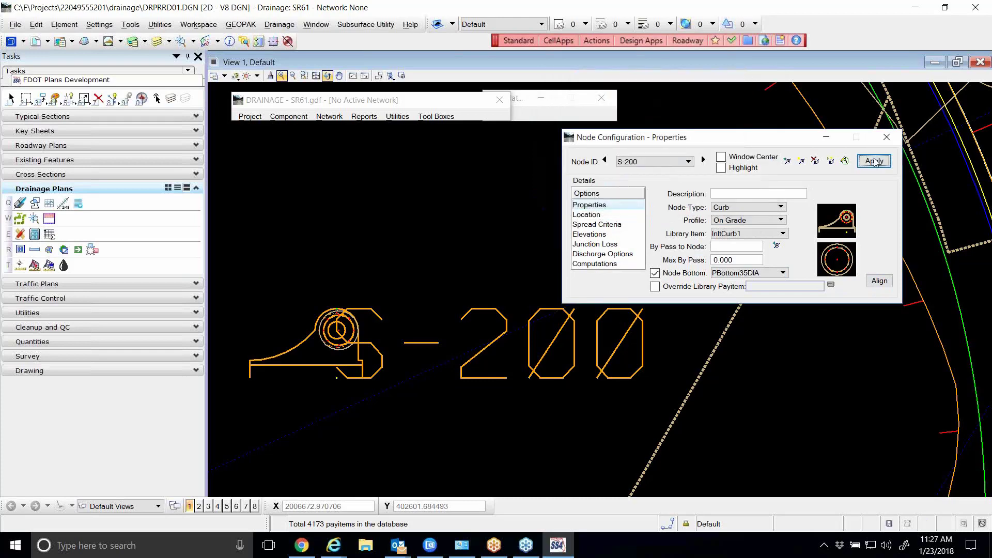
pyautogui.scroll(5, 317, 331)
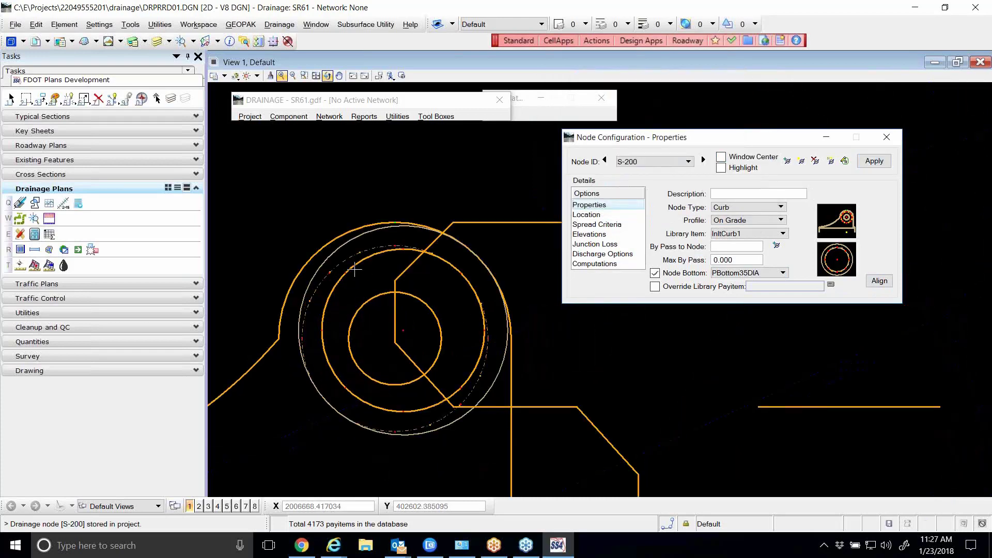
pyautogui.scroll(-1, 354, 269)
pyautogui.scroll(-1, 383, 256)
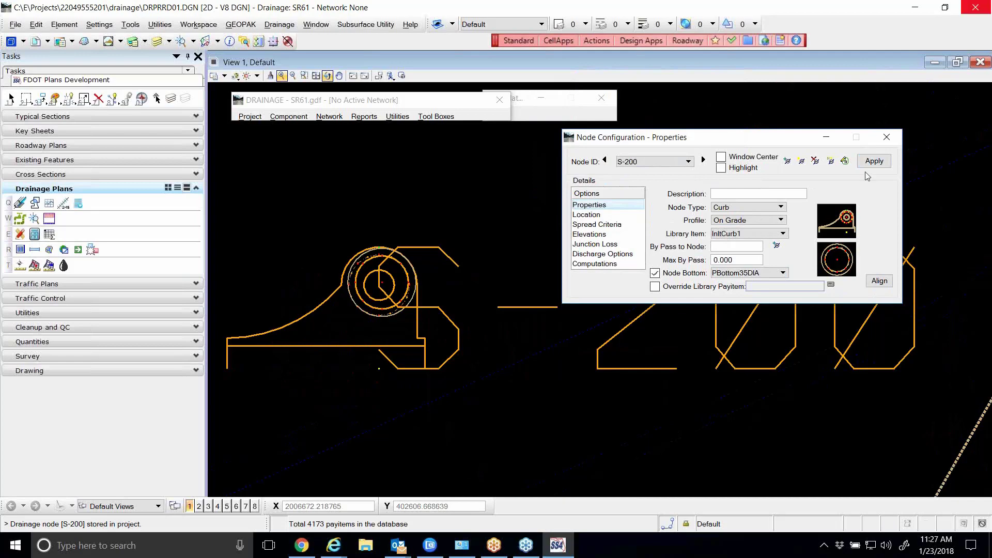
# Set the alignment method in S-200's location settings to Tangent to Element
pyautogui.moveTo(656, 144); pyautogui.dragTo(657, 170)
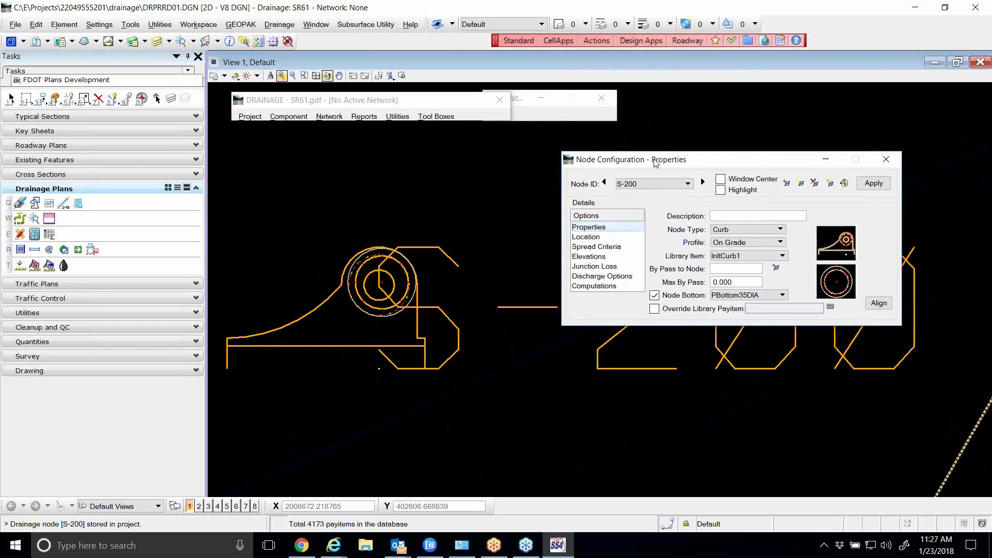
pyautogui.click(594, 239)
pyautogui.scroll(-2, 369, 260)
pyautogui.scroll(-5, 368, 261)
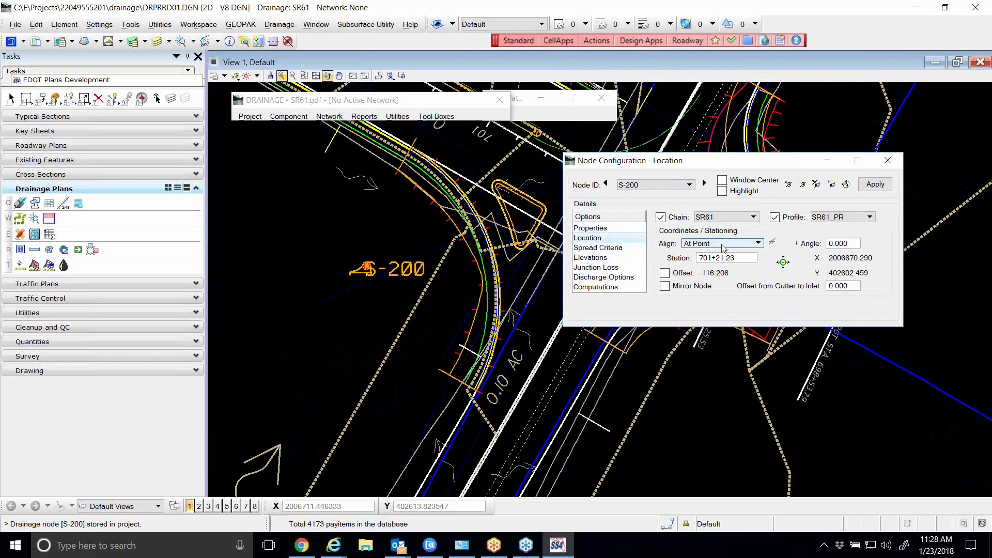
pyautogui.click(740, 246)
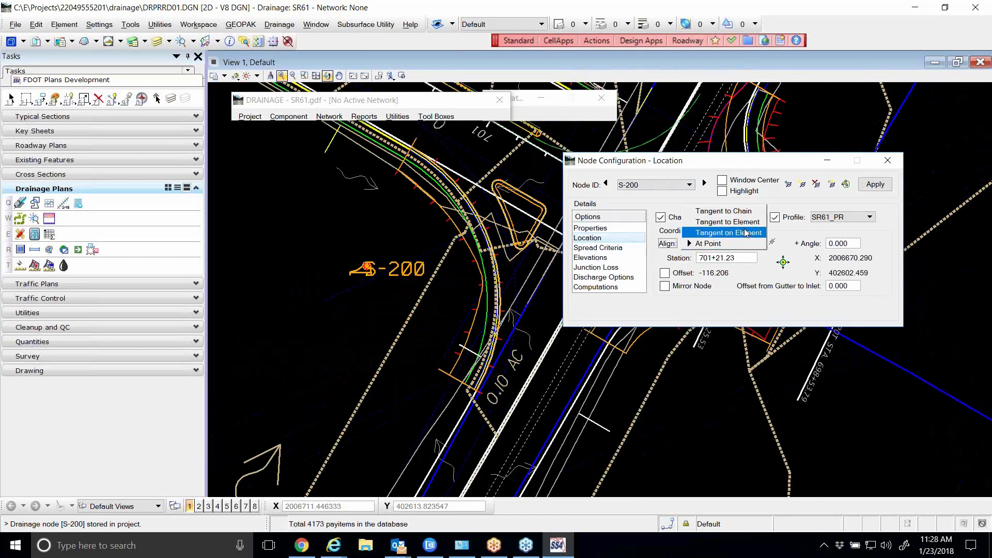
pyautogui.click(741, 223)
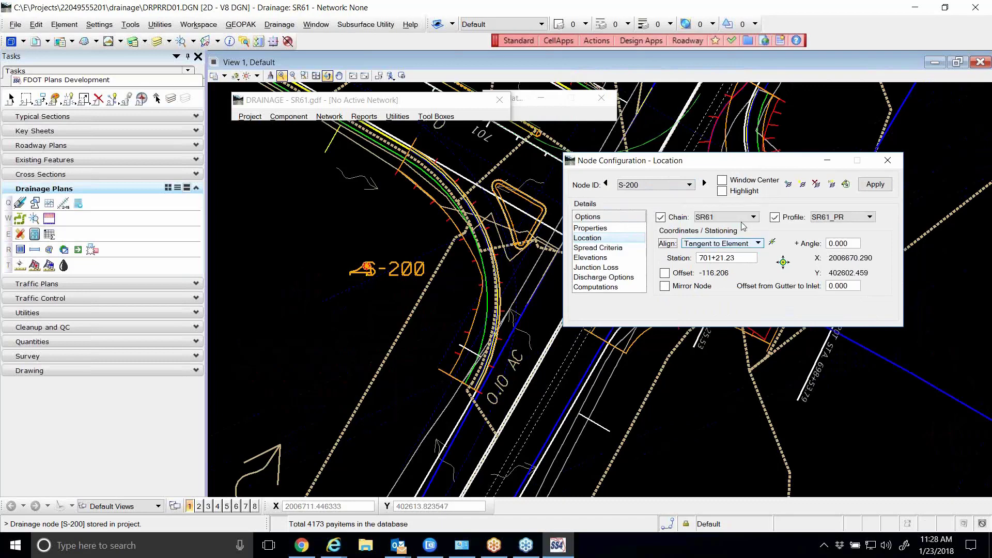
pyautogui.moveTo(752, 160); pyautogui.dragTo(746, 148)
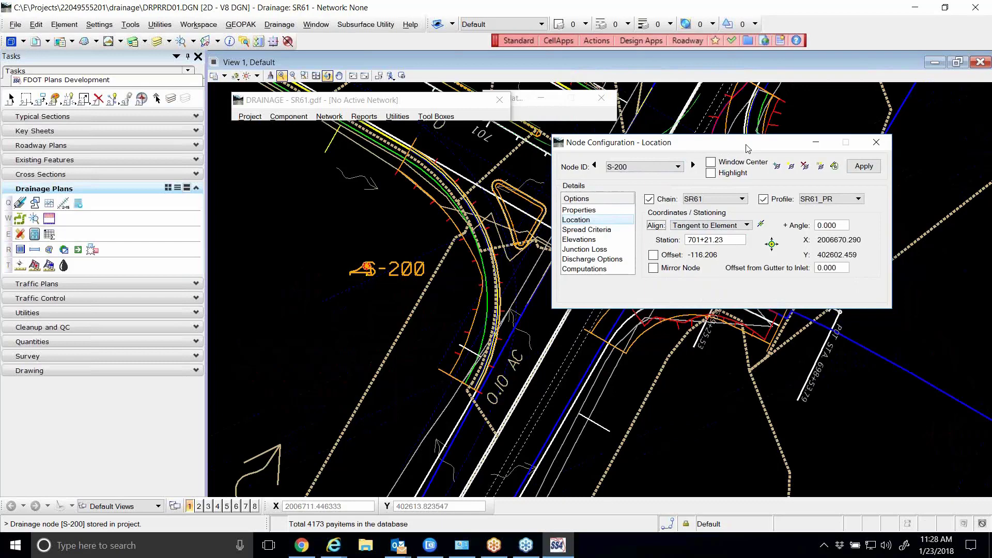
# Identify and accept the pavement edge line LT_PVT_EOP_OUT1 south of station 702 as the tangent element for S-200
pyautogui.click(761, 224)
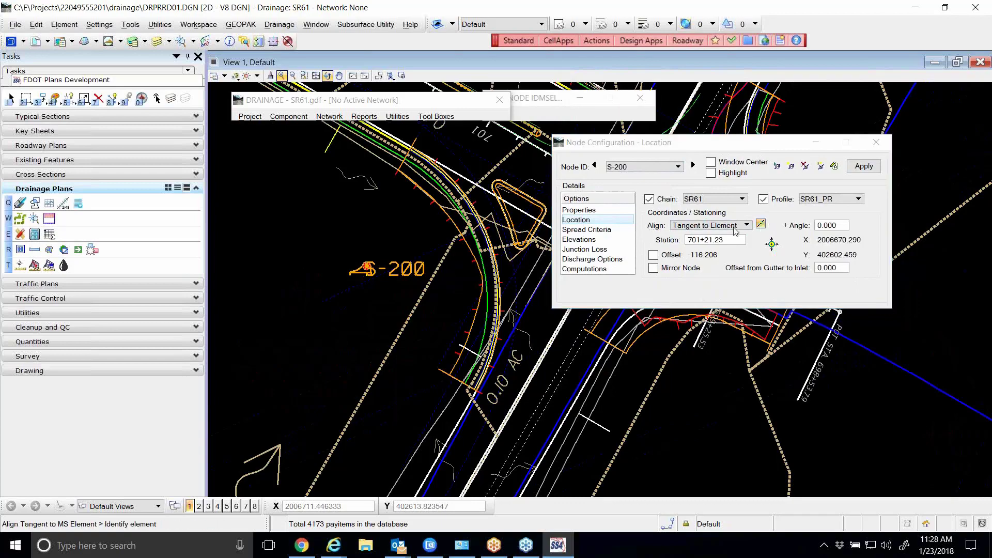
pyautogui.scroll(-1, 428, 269)
pyautogui.scroll(1, 388, 177)
pyautogui.scroll(1, 410, 196)
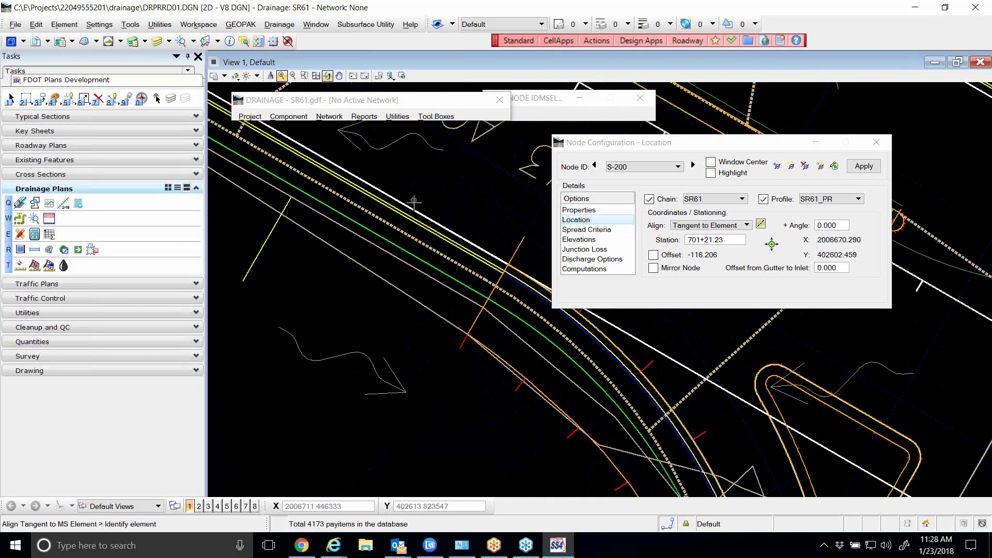
pyautogui.scroll(-1, 409, 240)
pyautogui.scroll(1, 370, 160)
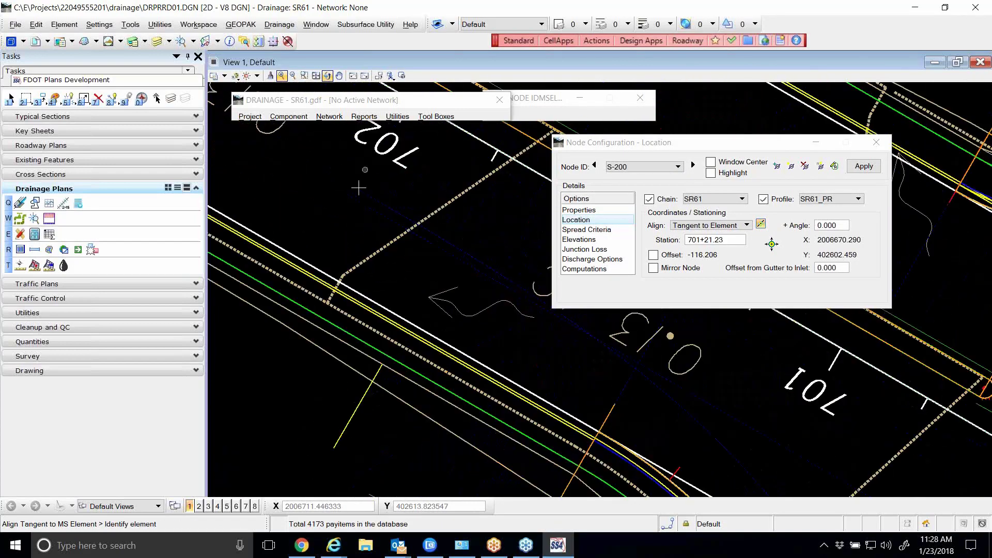
pyautogui.scroll(1, 341, 232)
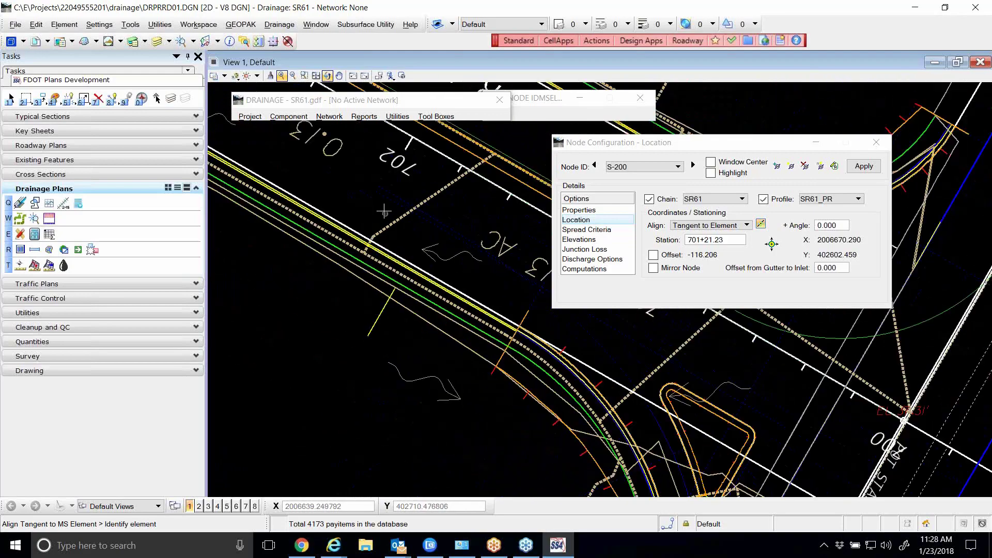
pyautogui.scroll(-1, 382, 210)
pyautogui.scroll(1, 341, 229)
pyautogui.scroll(-1, 393, 192)
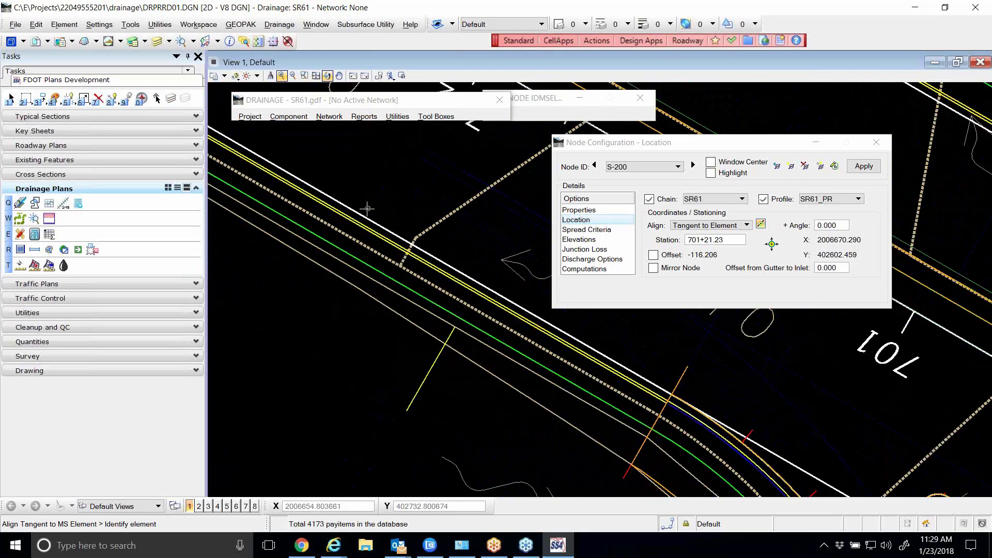
pyautogui.scroll(1, 368, 209)
pyautogui.click(365, 216)
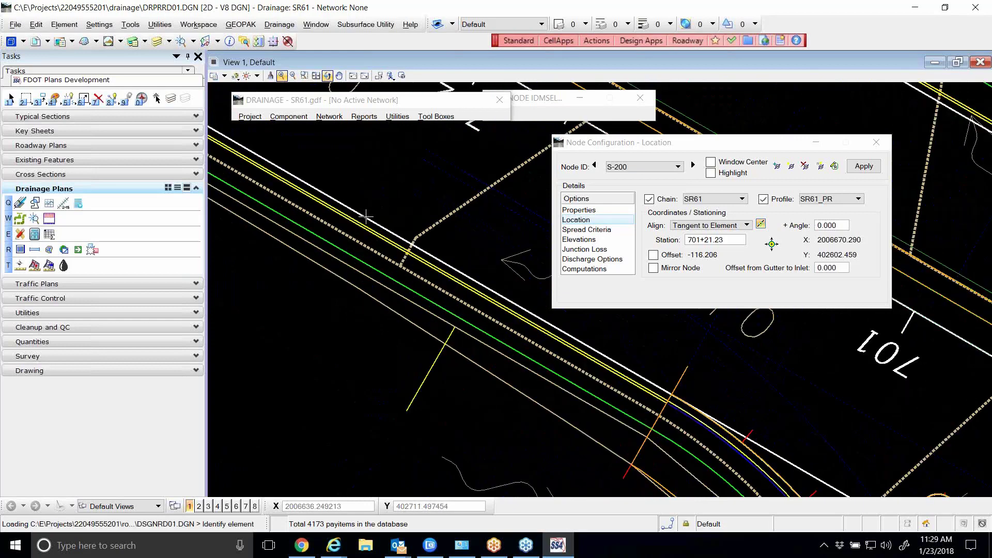
pyautogui.click(377, 185)
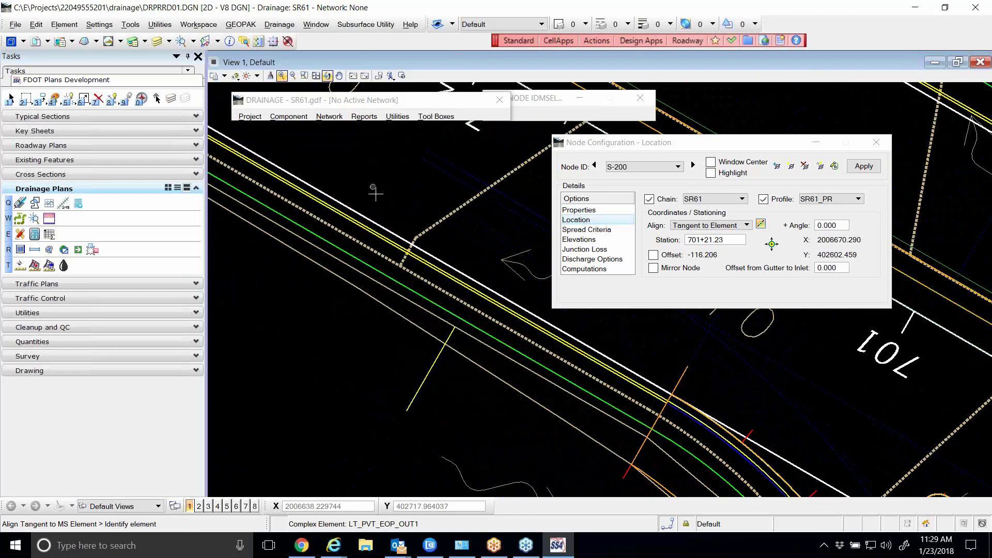
# Set S-200's station to 701+90 on chain SR61 and inspect the moved symbol
pyautogui.click(684, 253)
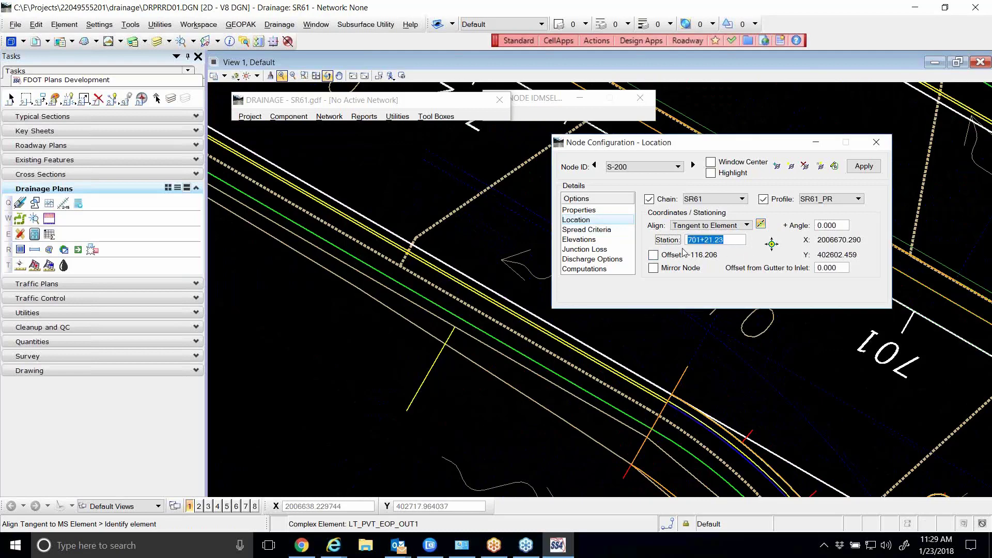
pyautogui.write('7019')
pyautogui.write('0')
pyautogui.press('Return')
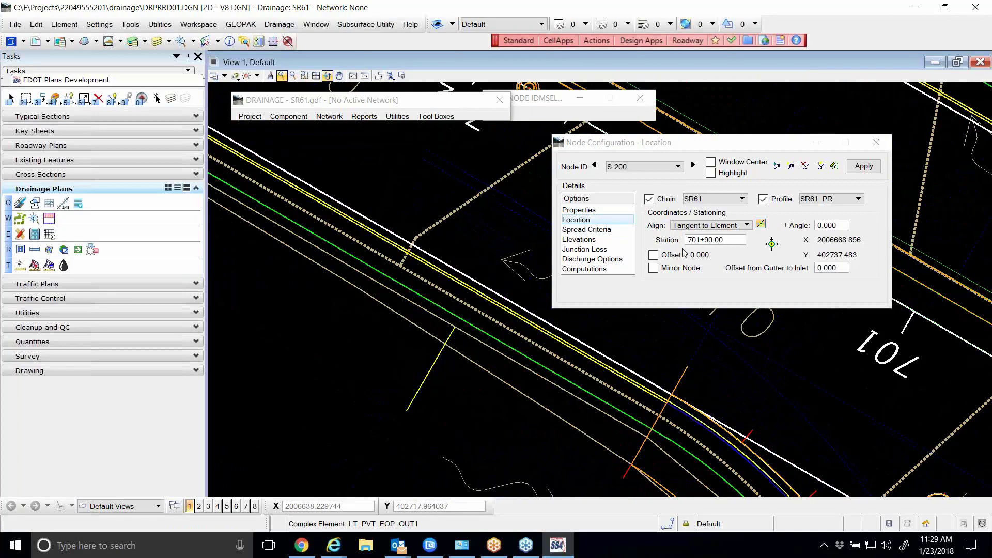
pyautogui.scroll(-2, 571, 282)
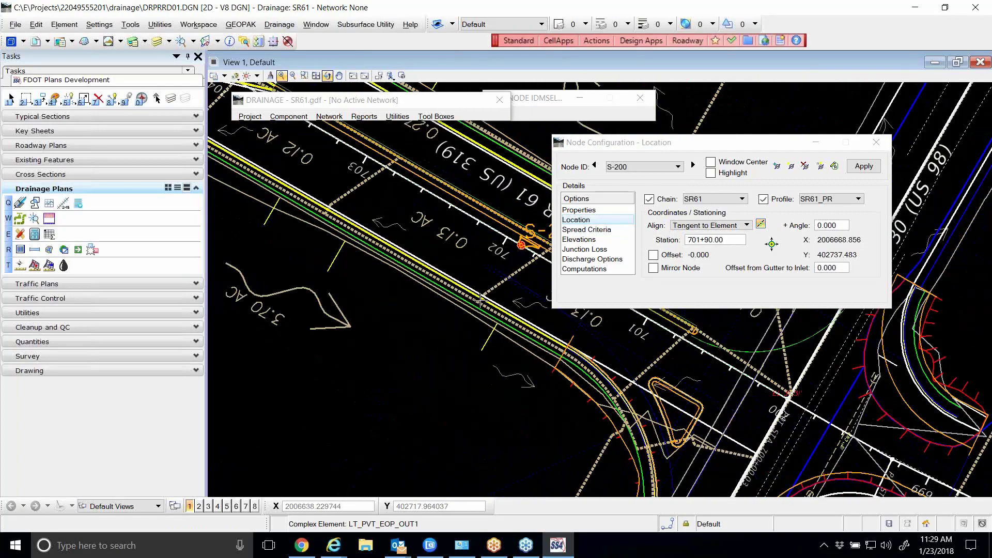
pyautogui.scroll(3, 537, 248)
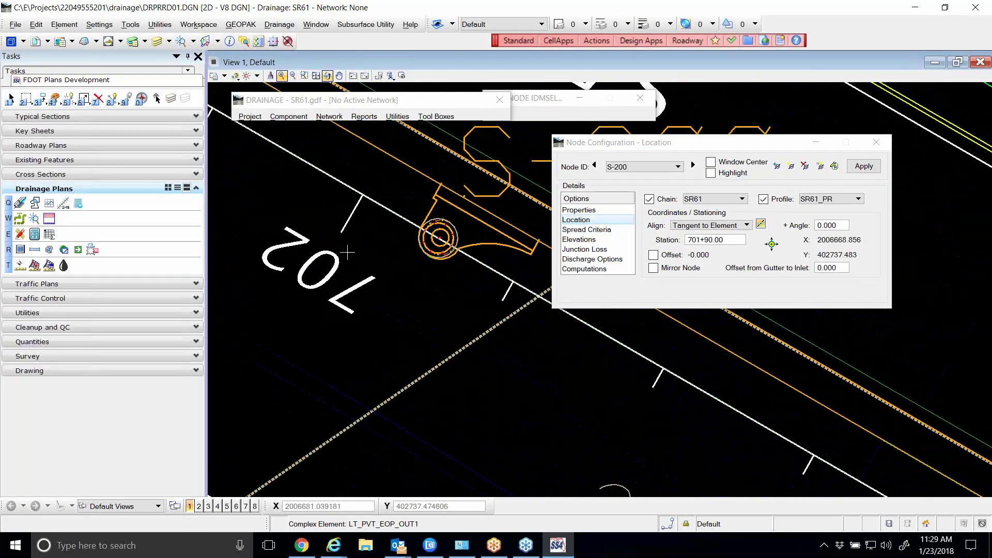
pyautogui.scroll(-1, 359, 252)
pyautogui.scroll(1, 432, 262)
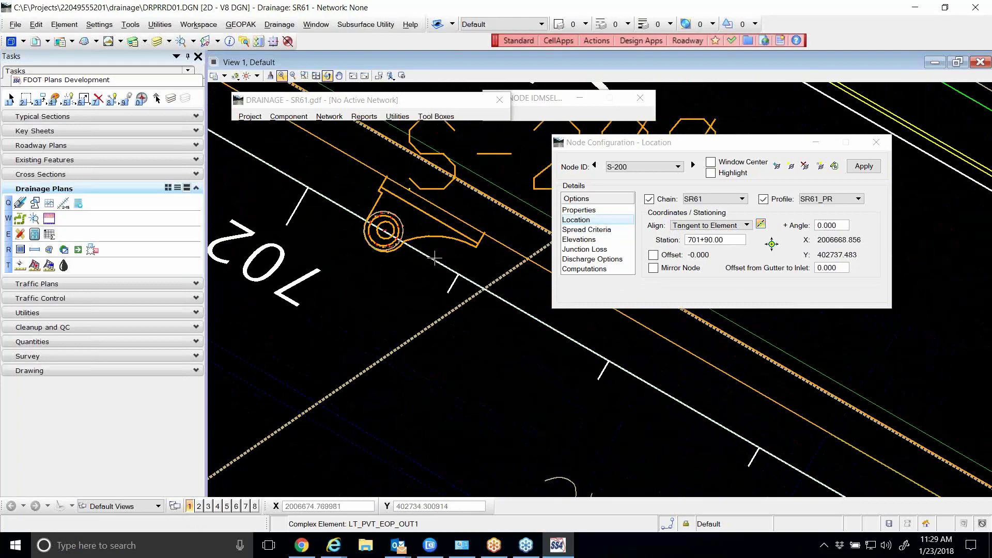
# Enable the offset for S-200 and set it to -44.5 from chain SR61
pyautogui.click(653, 255)
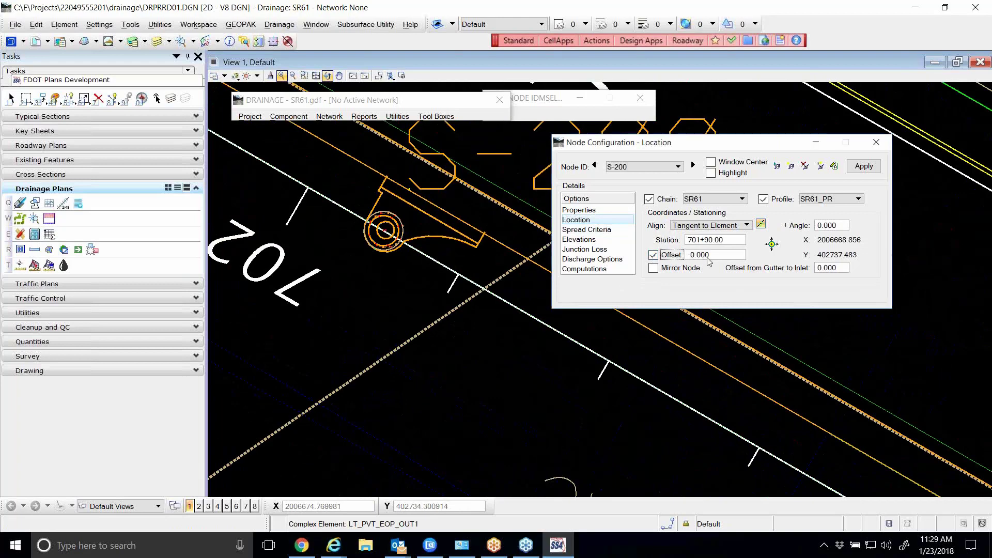
pyautogui.doubleClick(700, 255)
pyautogui.press('BackSpace')
pyautogui.write('-44.5')
pyautogui.press('Return')
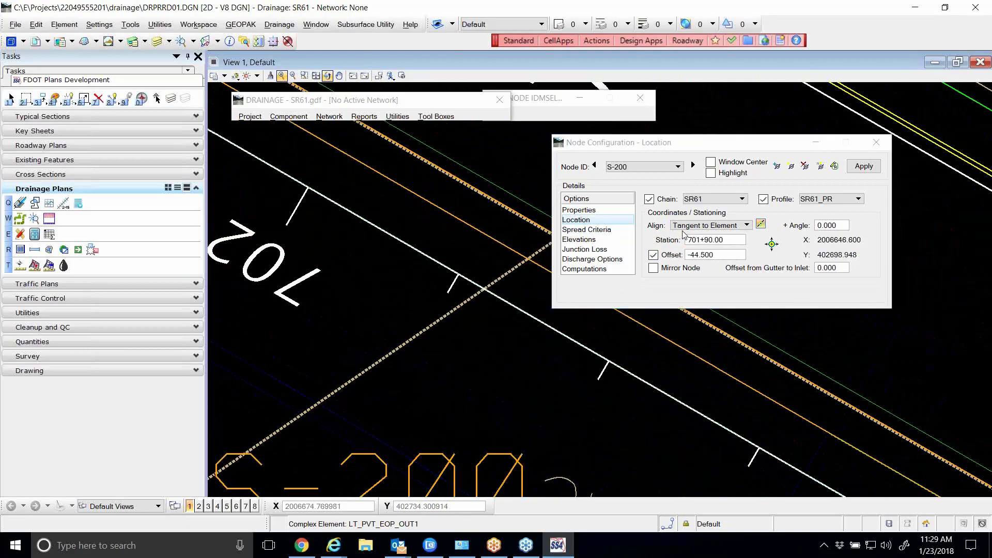
# Examine how the S-200 inlet symbol sits against the pavement edge and gutter lines
pyautogui.scroll(2, 438, 283)
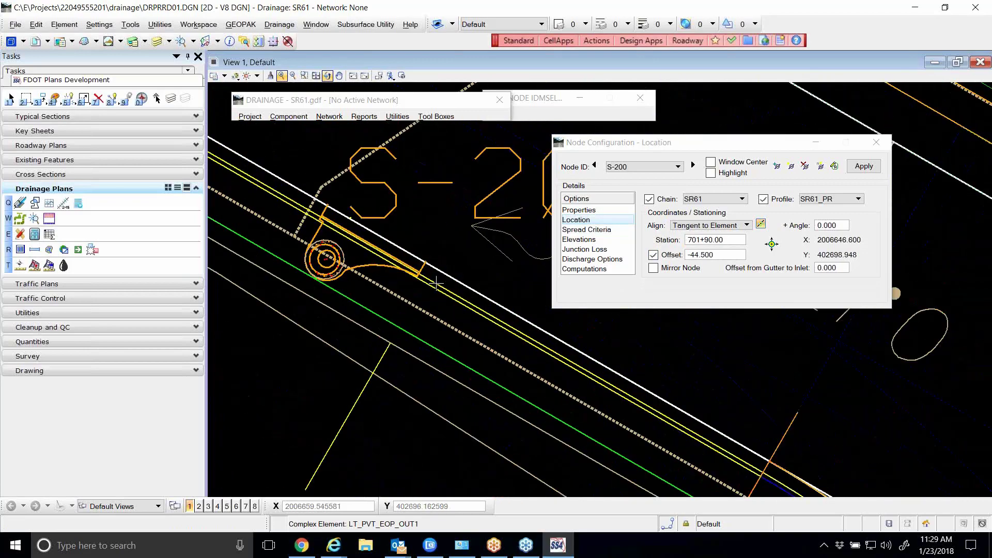
pyautogui.scroll(2, 438, 282)
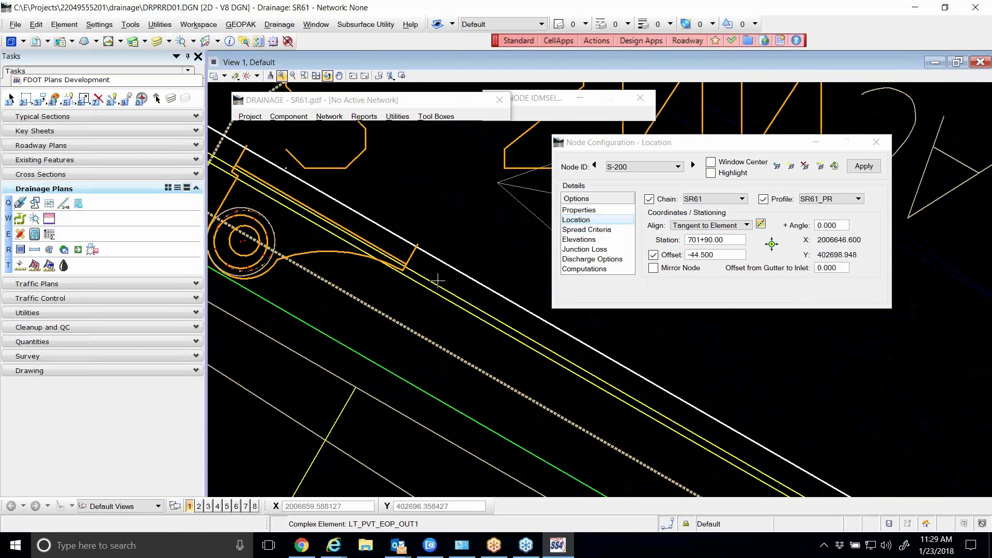
pyautogui.scroll(-1, 444, 300)
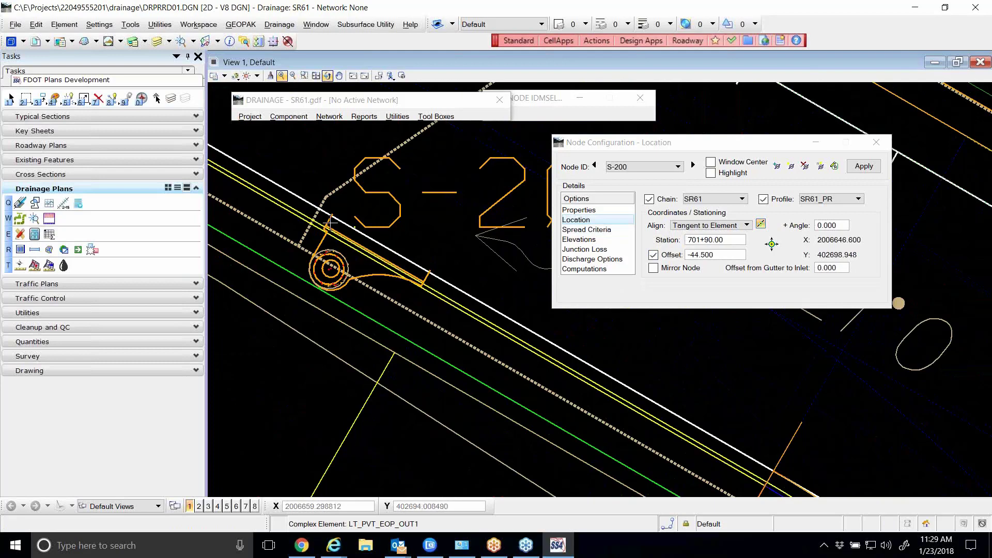
pyautogui.scroll(2, 327, 221)
pyautogui.scroll(-2, 320, 194)
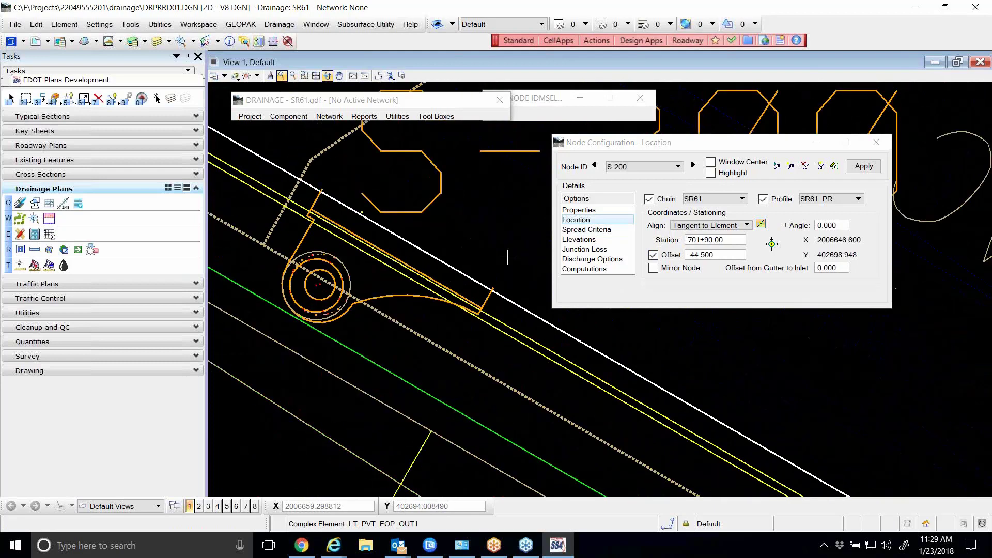
pyautogui.scroll(2, 484, 288)
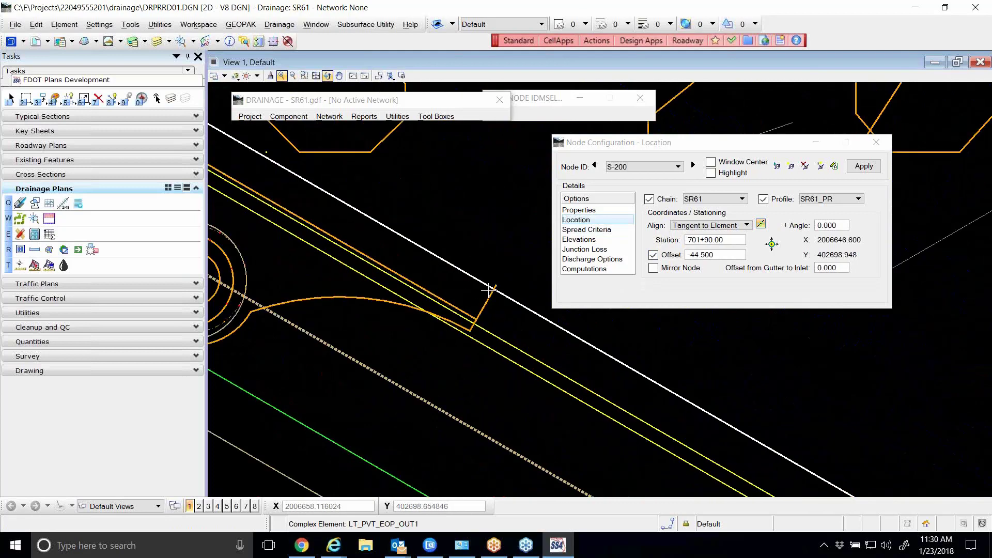
pyautogui.scroll(-2, 478, 292)
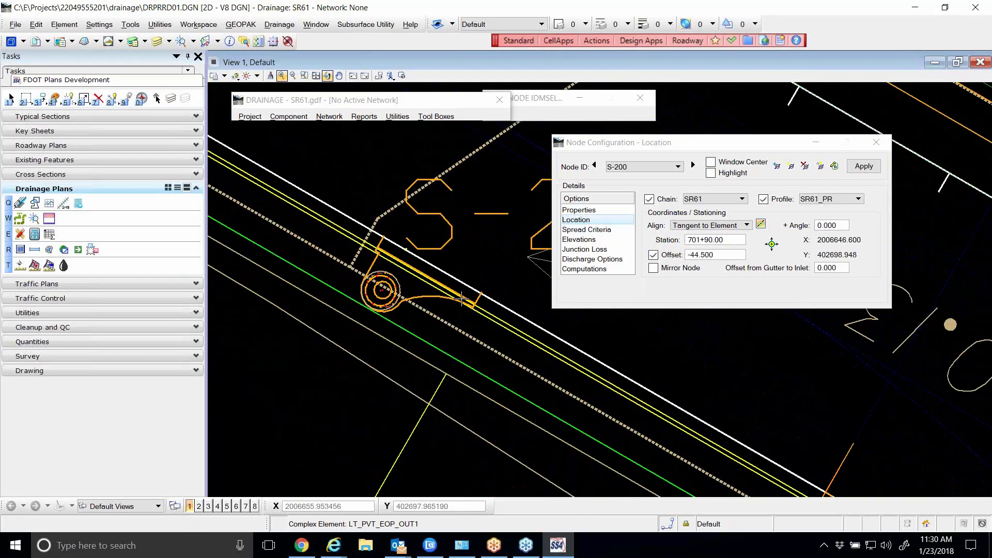
# Mirror node S-200, apply the change and inspect the flipped inlet symbol
pyautogui.click(653, 269)
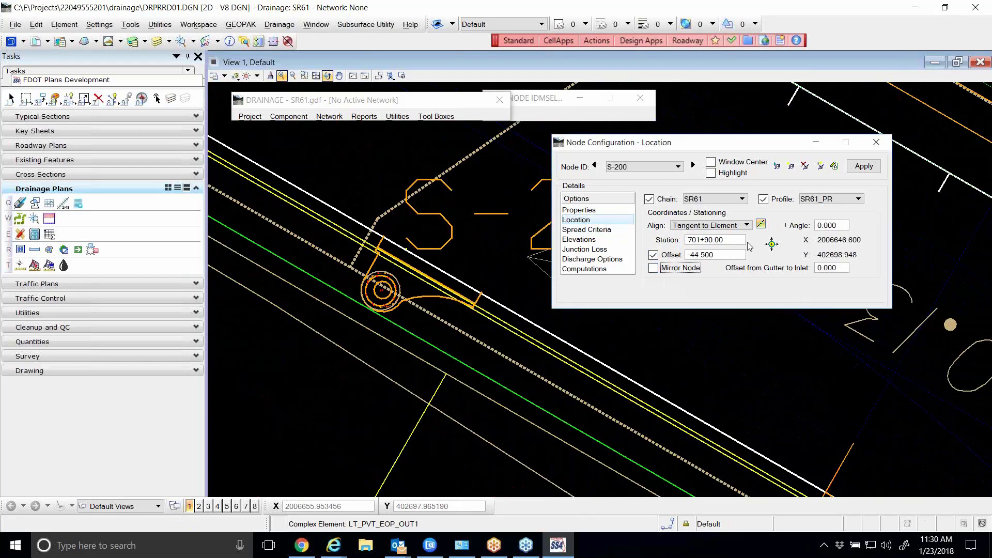
pyautogui.click(653, 268)
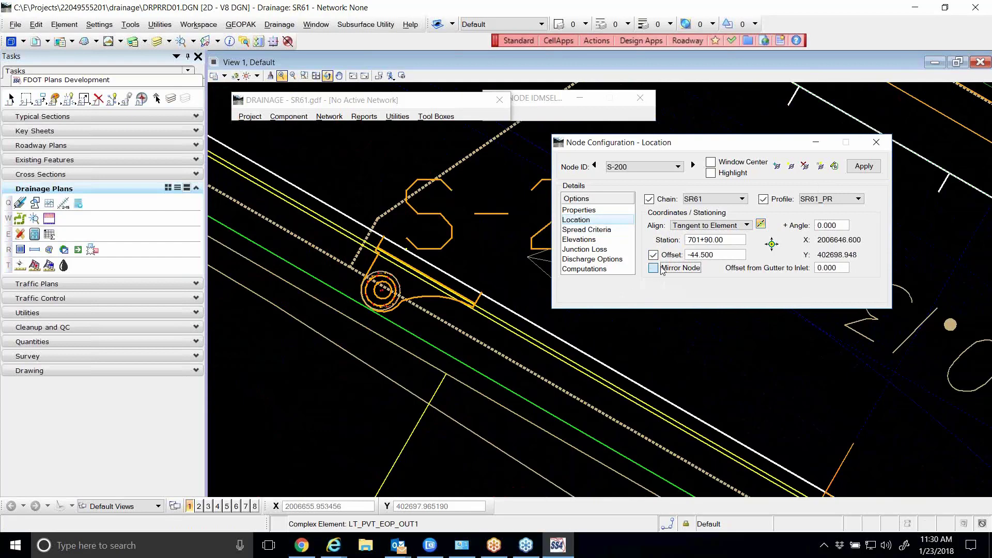
pyautogui.click(863, 171)
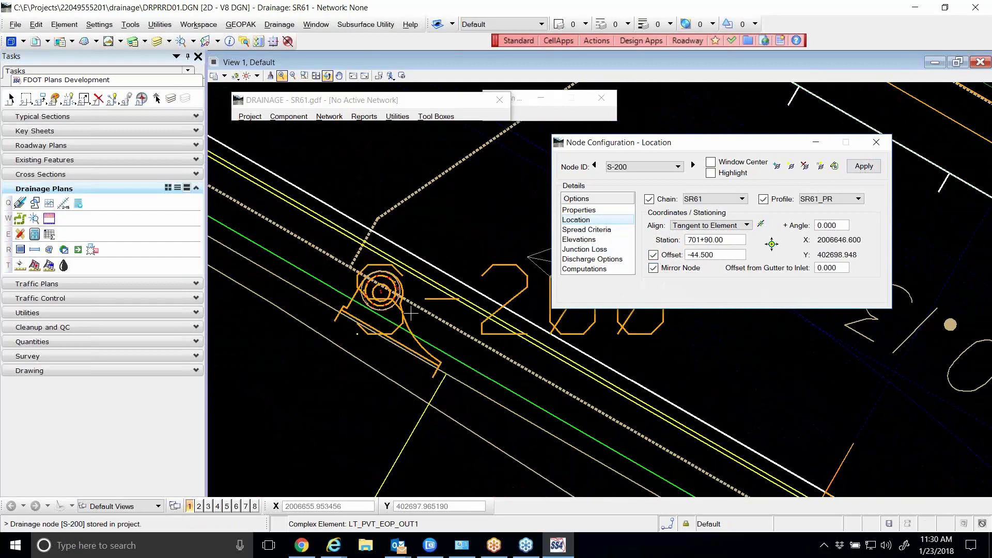
pyautogui.scroll(2, 400, 316)
pyautogui.scroll(-2, 399, 294)
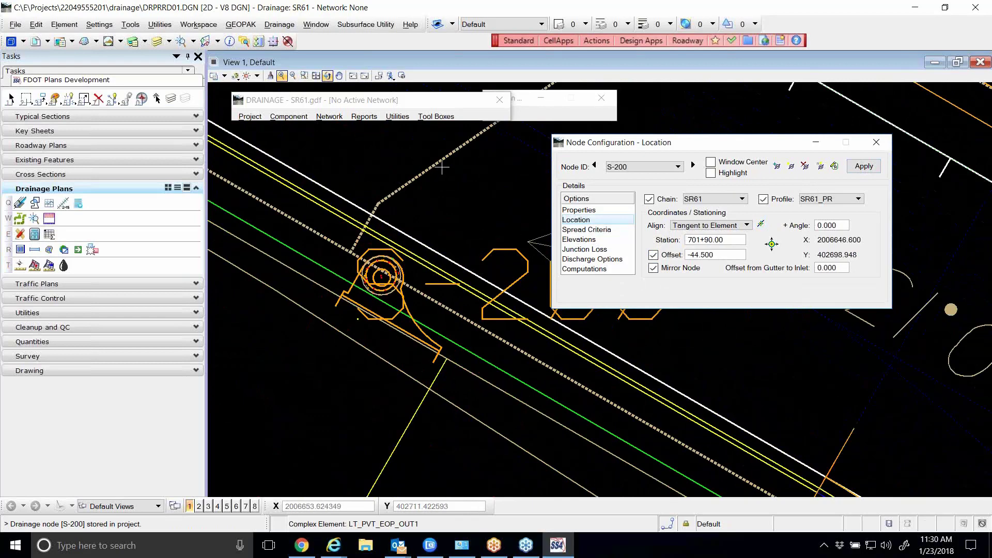
# Restore S-200 to its unmirrored orientation, comparing it once more with the mirrored one
pyautogui.click(654, 269)
pyautogui.click(861, 167)
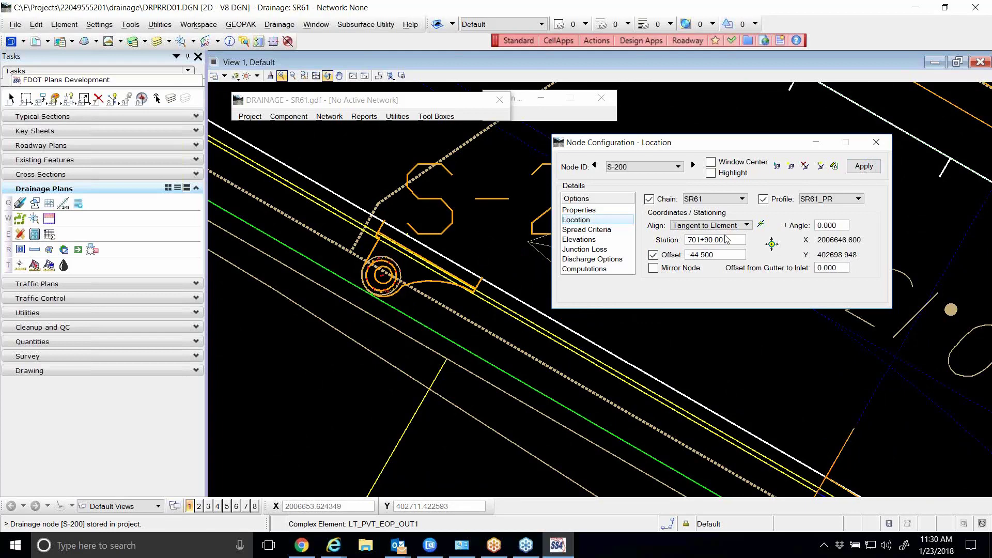
pyautogui.click(864, 166)
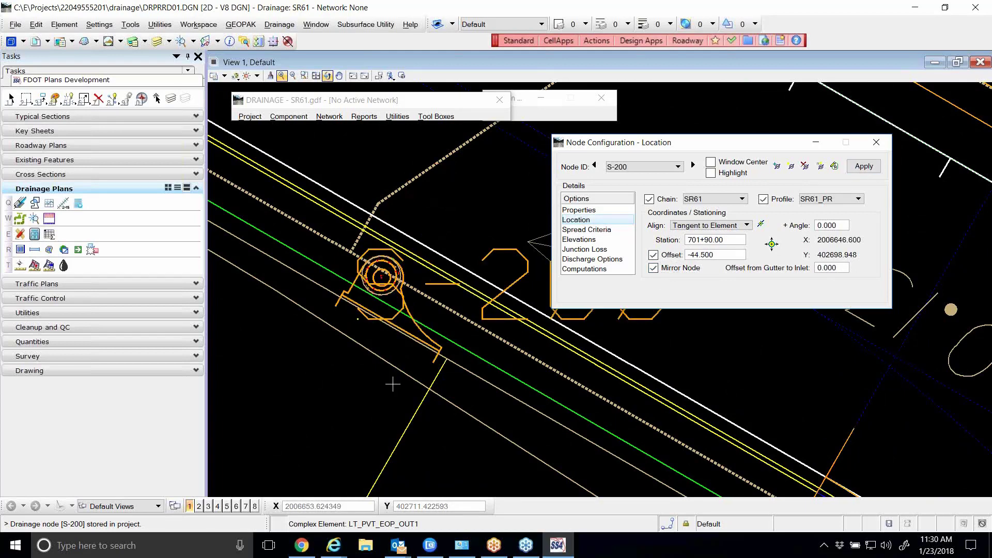
pyautogui.scroll(1, 401, 331)
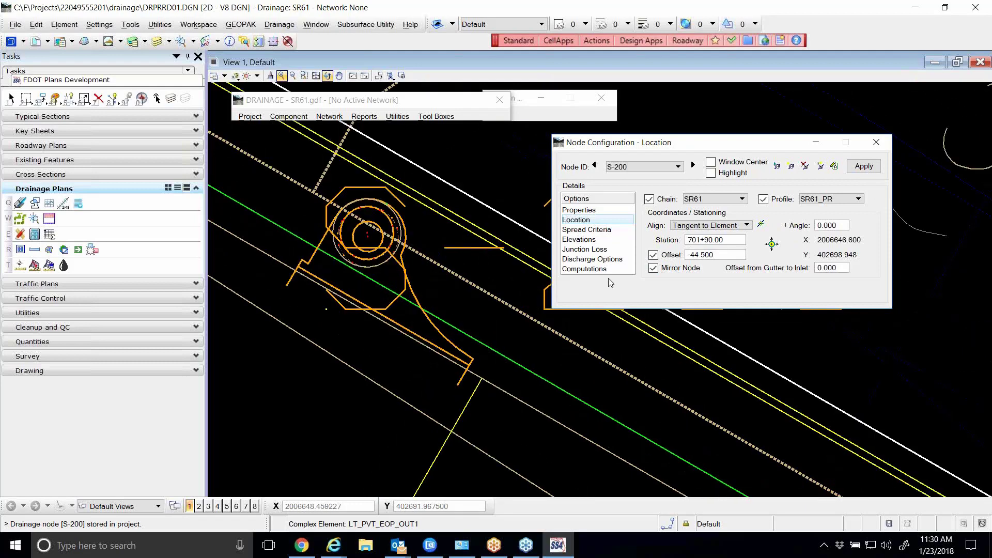
pyautogui.click(653, 267)
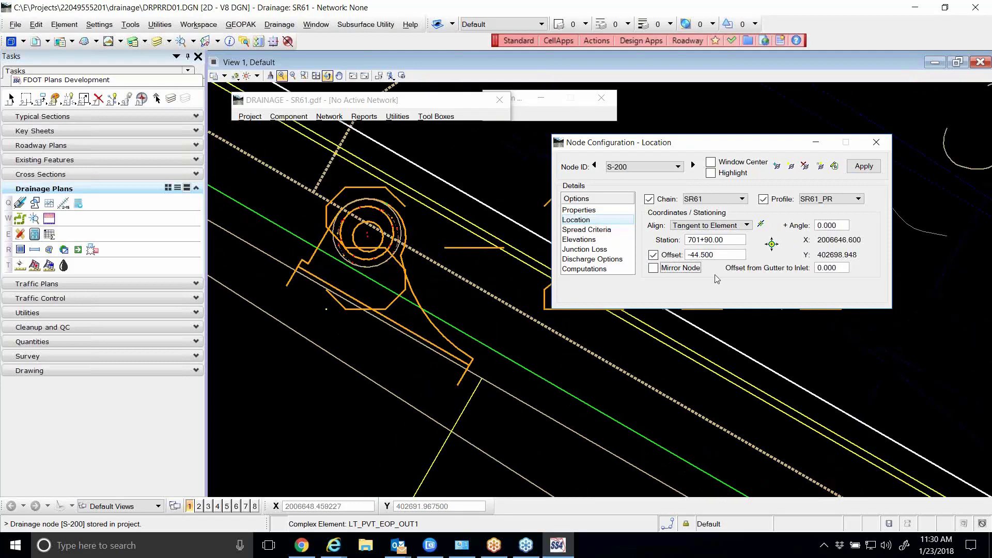
pyautogui.click(859, 166)
pyautogui.scroll(-1, 296, 365)
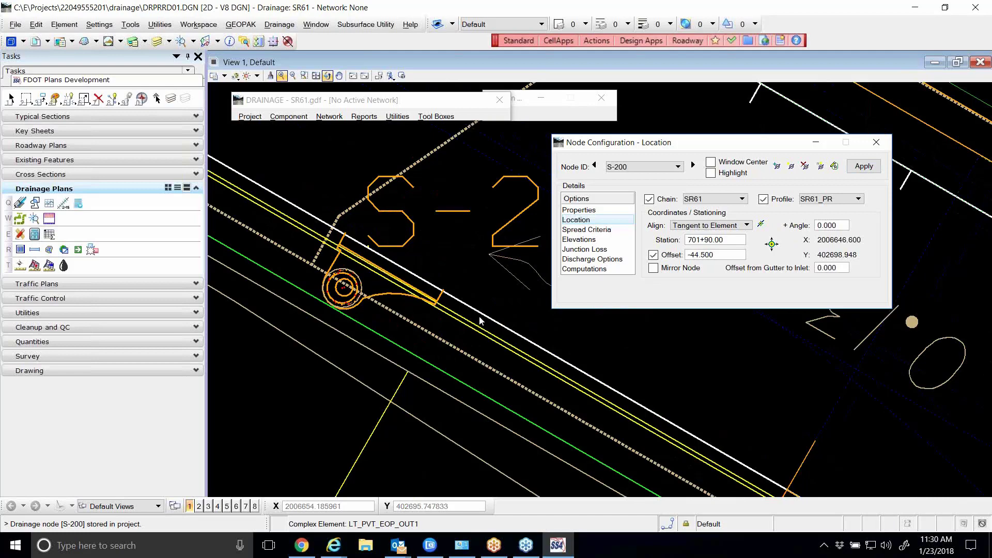
# Reposition S-200 dynamically along chain SR61 at the -44.5 offset, placing it at about station 703+21
pyautogui.click(773, 245)
pyautogui.scroll(2, 398, 243)
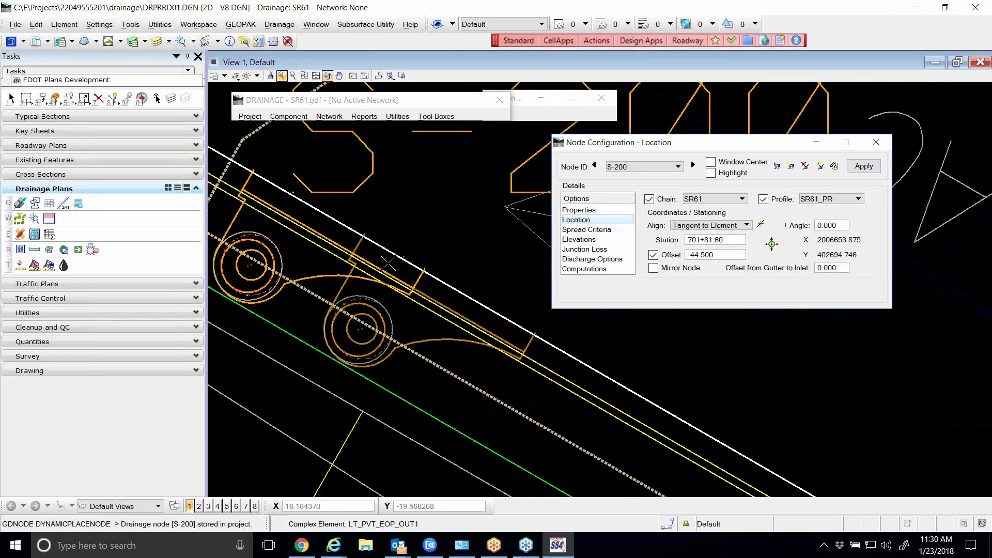
pyautogui.scroll(-3, 388, 263)
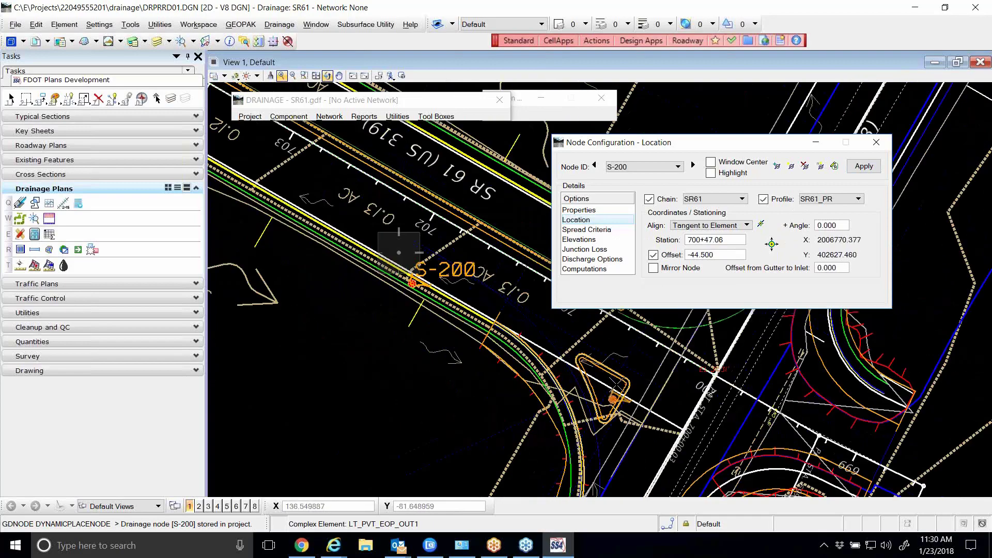
pyautogui.scroll(3, 616, 385)
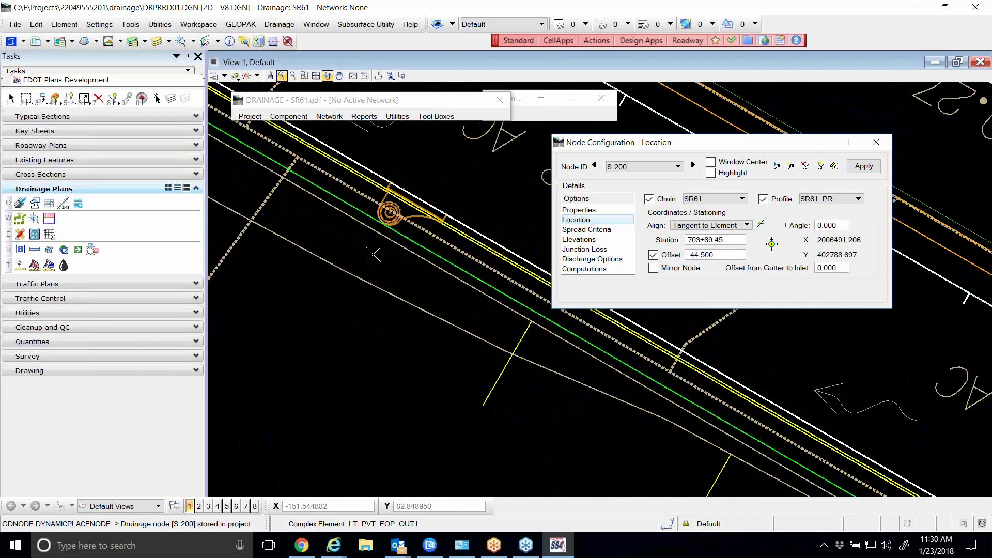
pyautogui.scroll(-2, 373, 255)
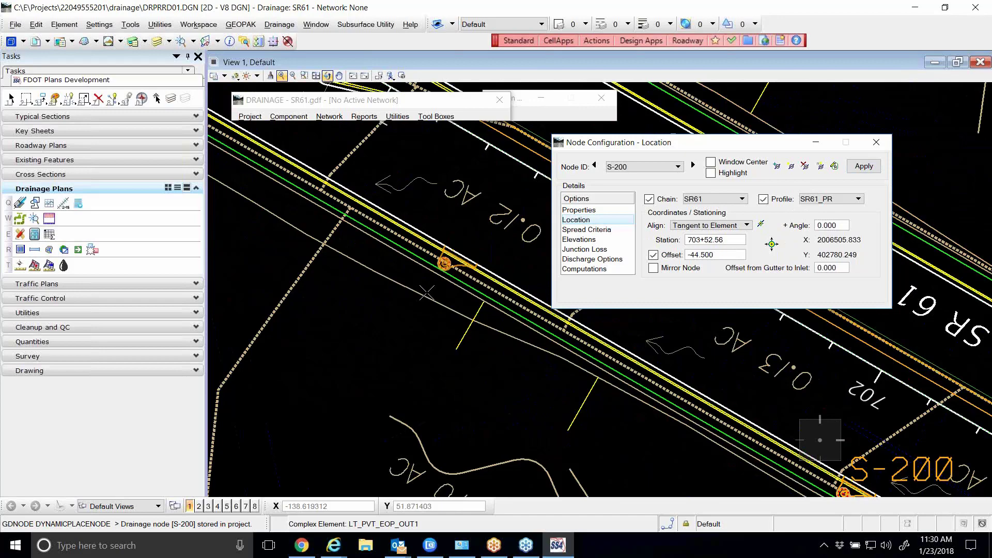
pyautogui.moveTo(644, 144); pyautogui.dragTo(656, 95)
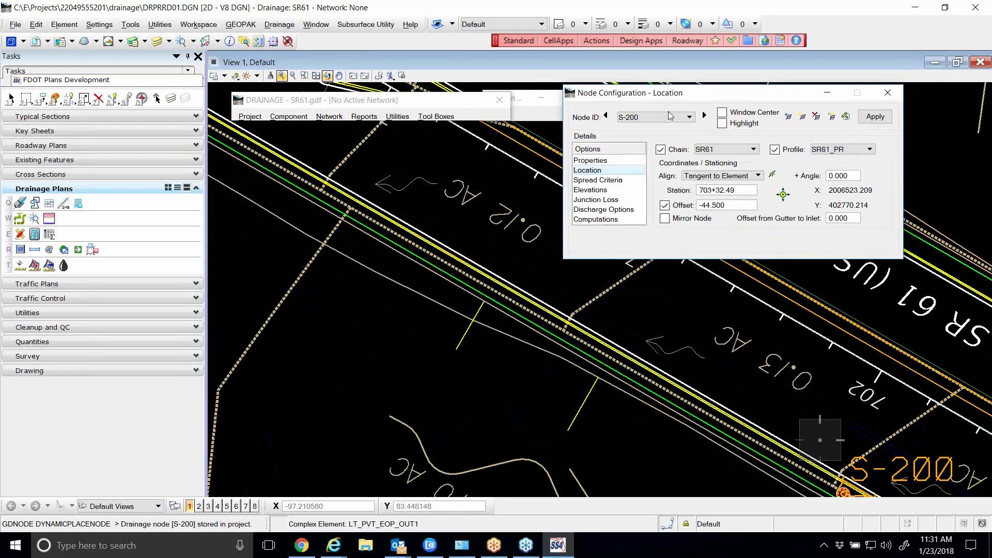
pyautogui.scroll(2, 524, 321)
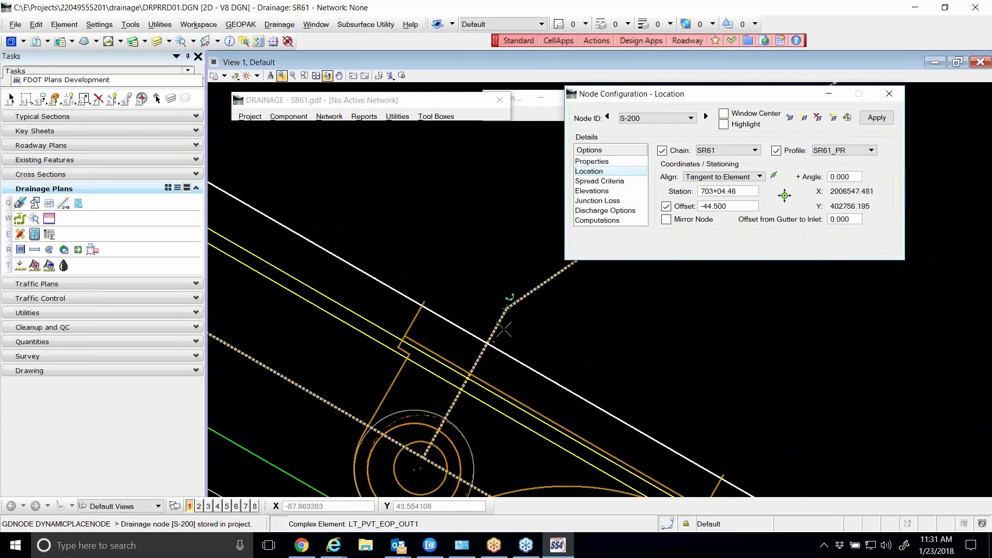
pyautogui.scroll(-3, 511, 287)
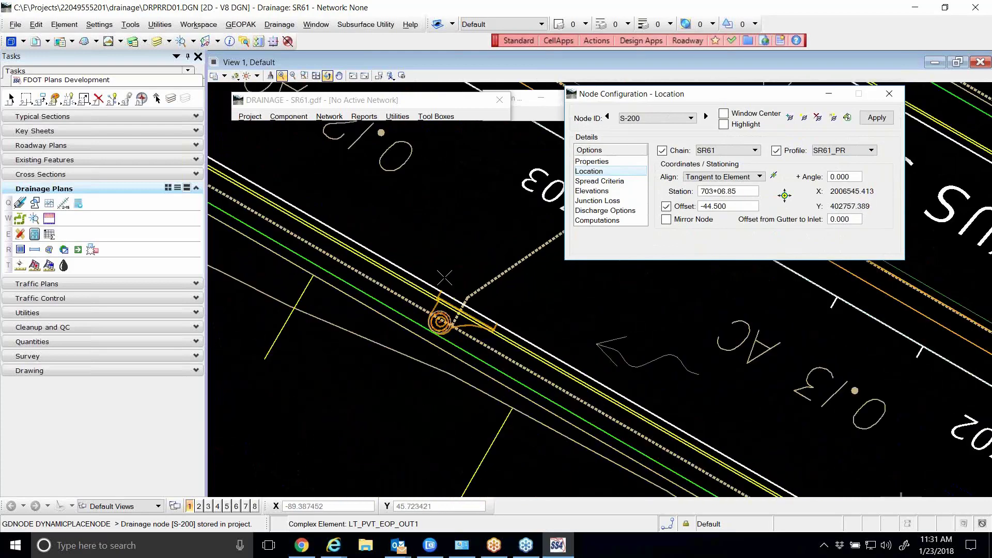
pyautogui.click(395, 254)
# Set S-200's station to 703+00 on chain SR61
pyautogui.click(734, 192)
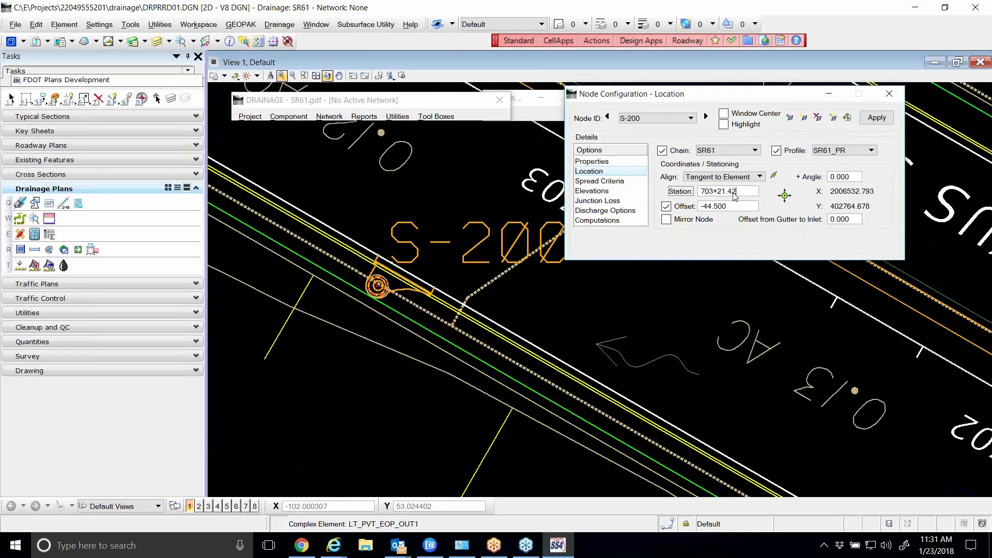
pyautogui.press('BackSpace')
pyautogui.press('BackSpace')
pyautogui.press('BackSpace')
pyautogui.press('BackSpace')
pyautogui.press('BackSpace')
pyautogui.write('00')
pyautogui.press('Return')
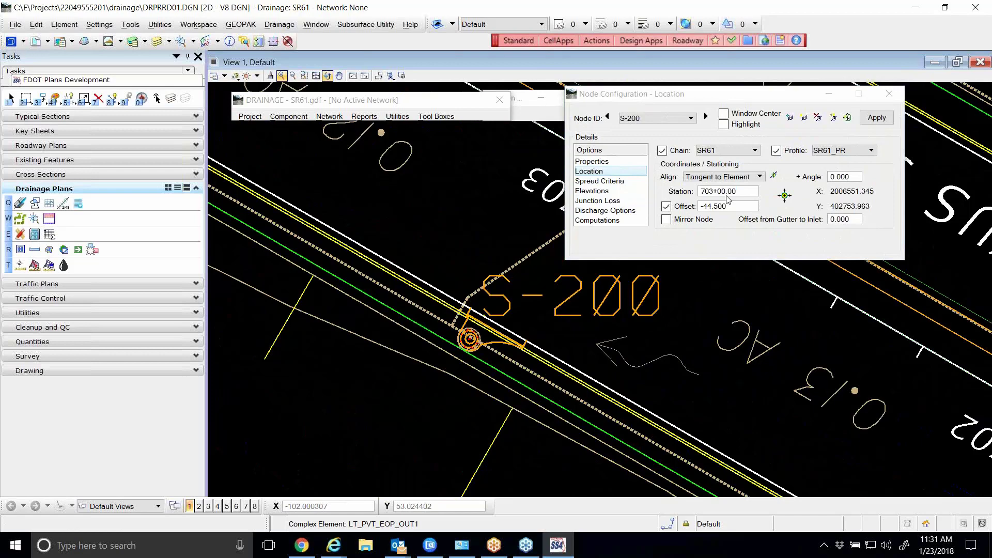
pyautogui.moveTo(673, 98); pyautogui.dragTo(649, 125)
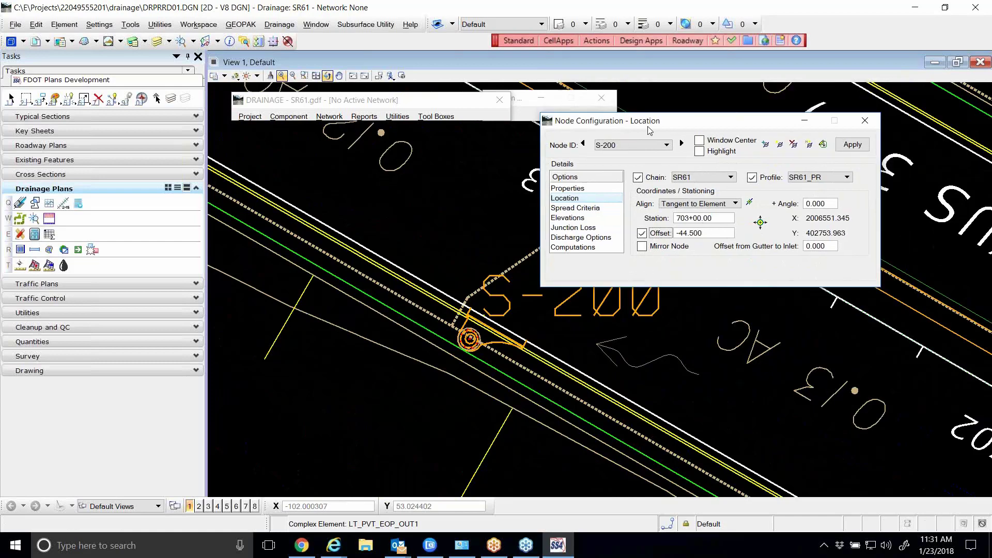
# Change S-200's alignment to Tangent on Element and preview dynamic placement along the pavement edge near station 702
pyautogui.click(728, 203)
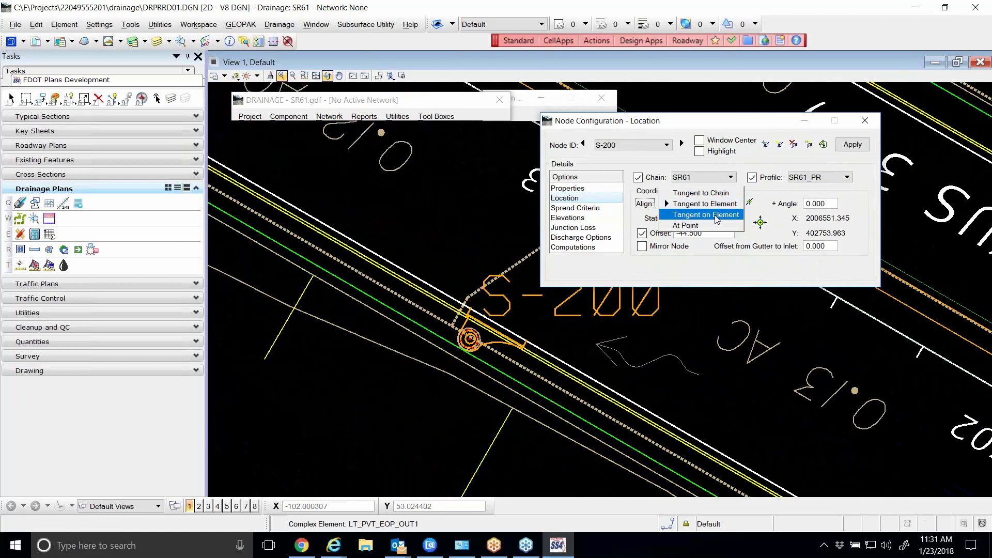
pyautogui.click(717, 215)
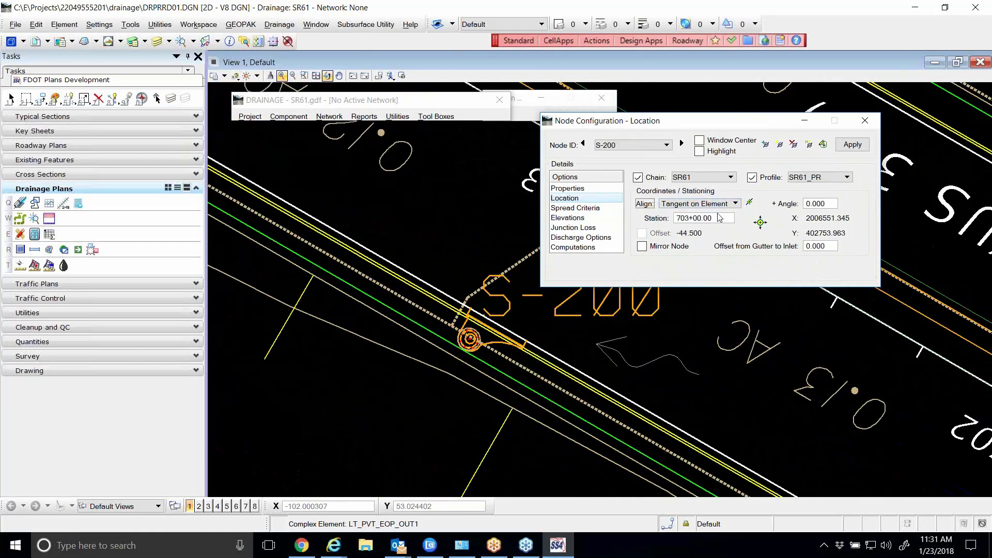
pyautogui.click(748, 203)
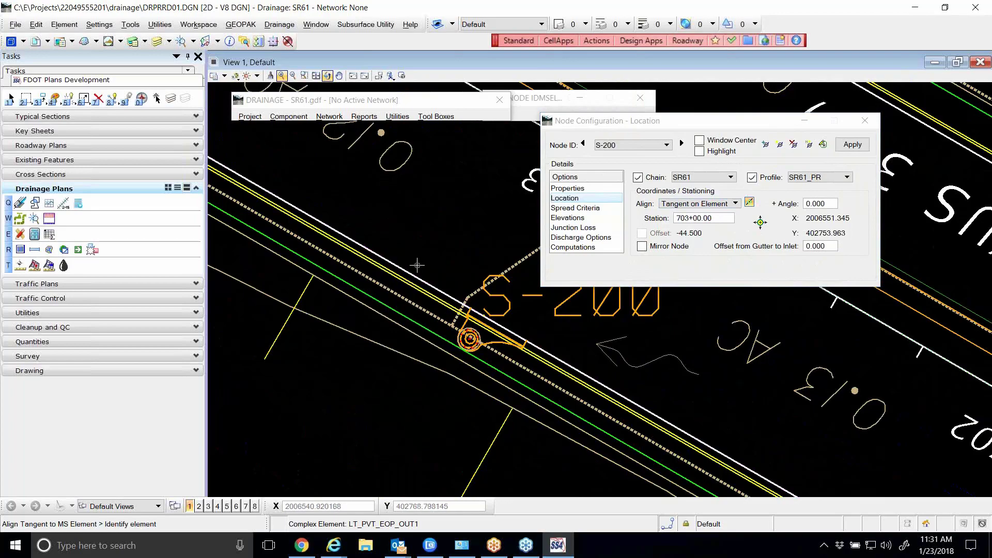
pyautogui.click(760, 222)
pyautogui.scroll(-7, 471, 280)
pyautogui.scroll(10, 474, 289)
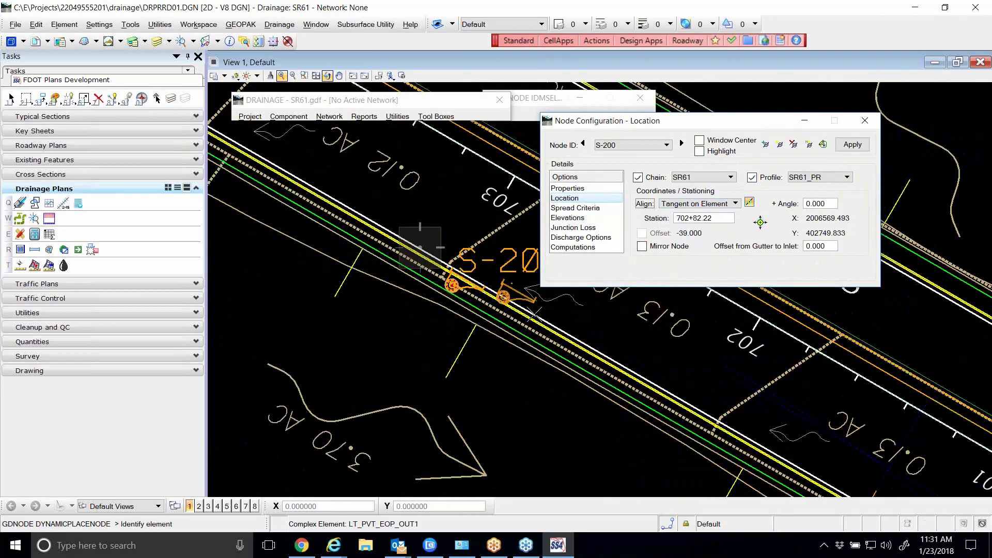
pyautogui.scroll(-4, 619, 392)
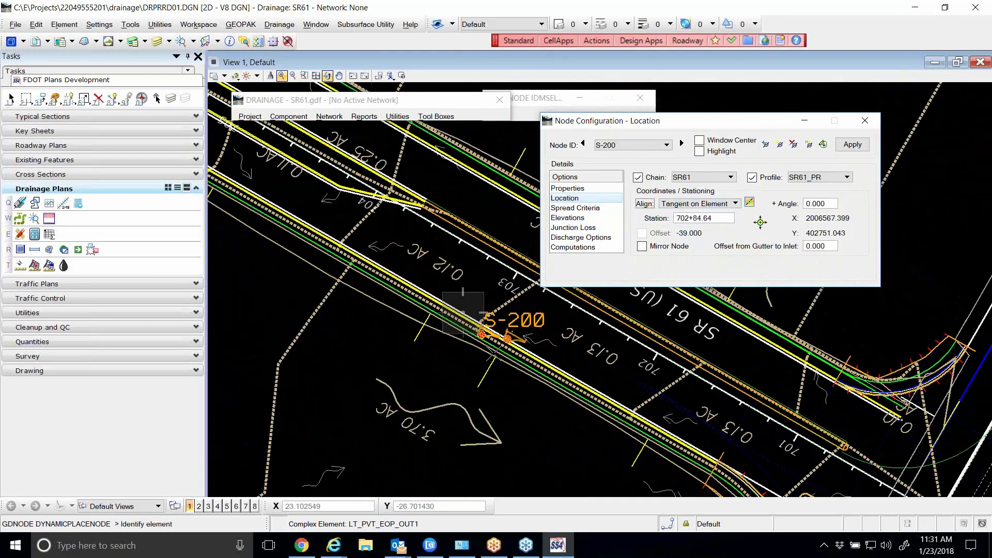
pyautogui.scroll(5, 624, 393)
pyautogui.scroll(-5, 625, 394)
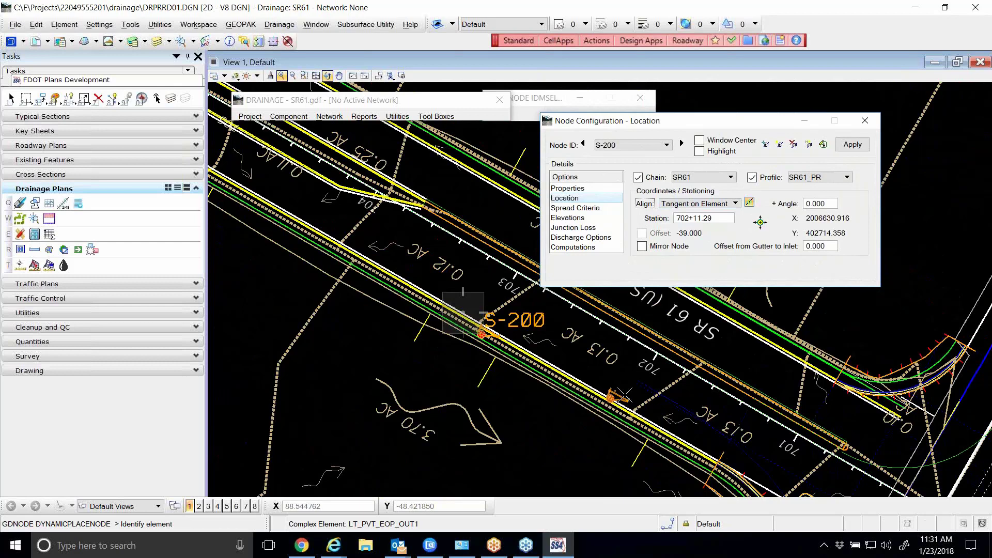
pyautogui.scroll(2, 625, 394)
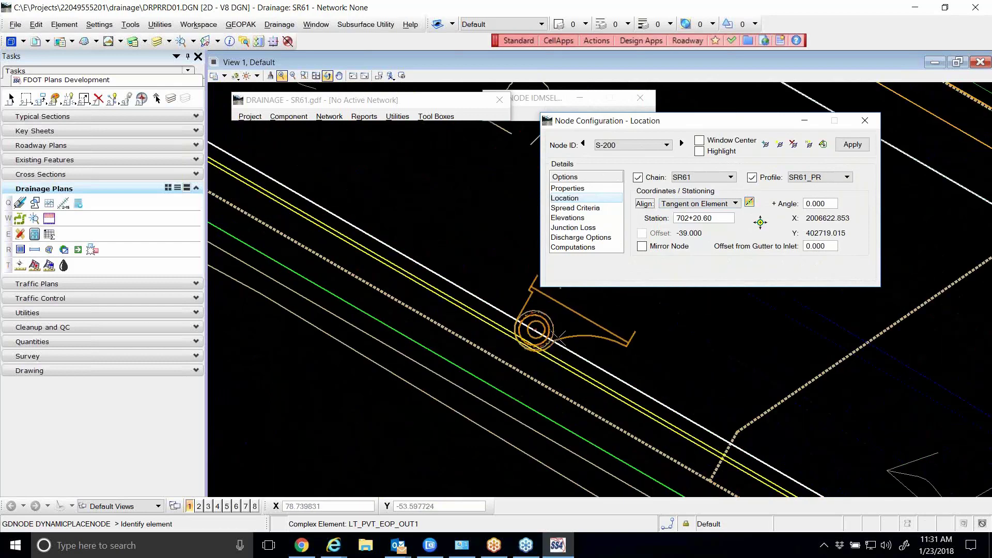
# Set S-200's alignment back to Tangent to Element at station 701+90 with an enabled offset of -44.5
pyautogui.click(684, 205)
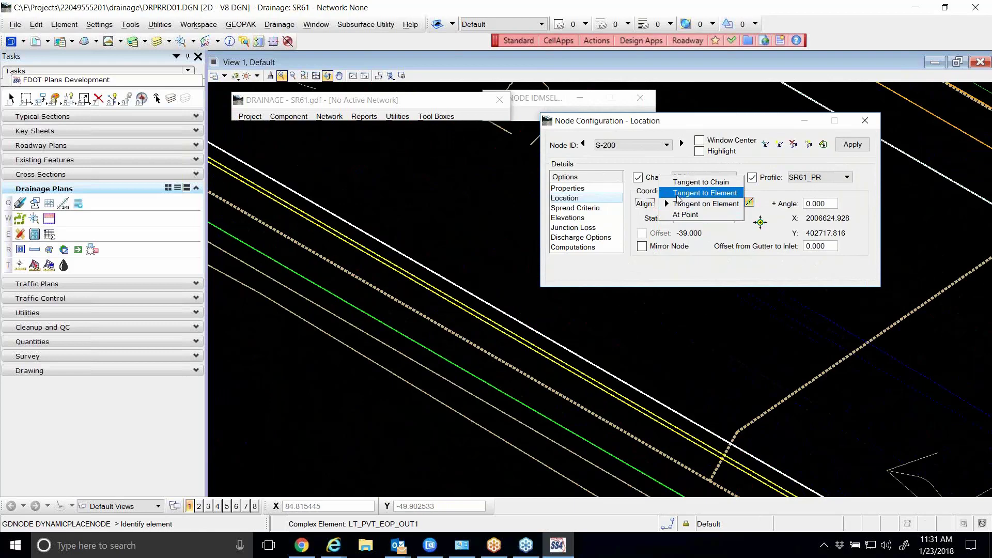
pyautogui.click(687, 193)
pyautogui.scroll(-3, 586, 321)
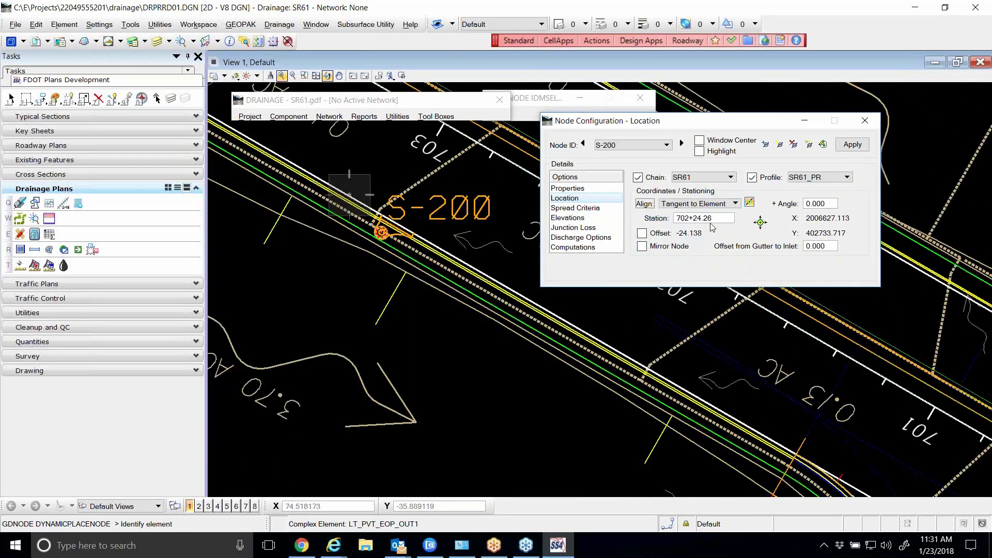
pyautogui.click(656, 218)
pyautogui.write('701+90.00')
pyautogui.press('Tab')
pyautogui.click(642, 232)
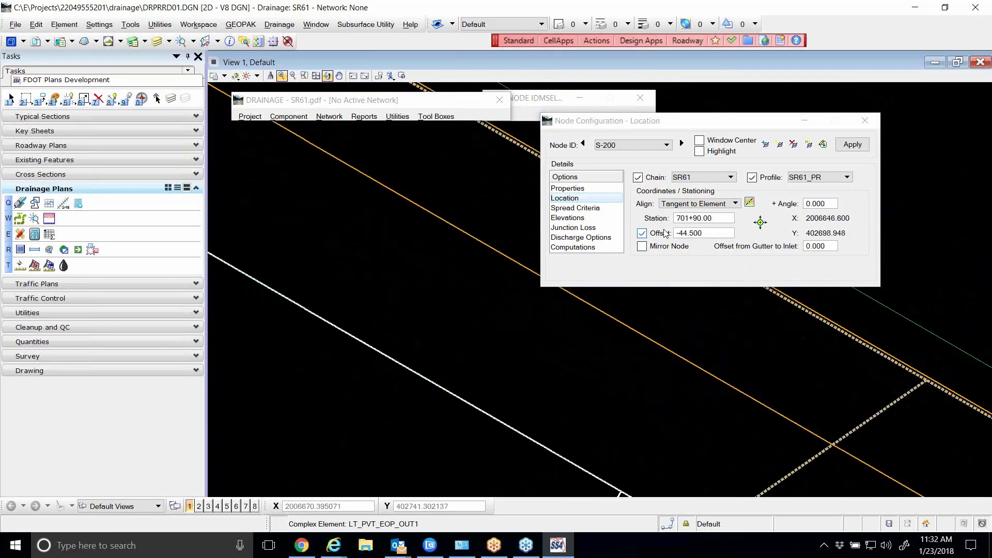
# Examine inlet S-200's position and orientation relative to the pavement edge, drainage area boundary and chain SR61 stationing near station 702
pyautogui.scroll(-3, 567, 313)
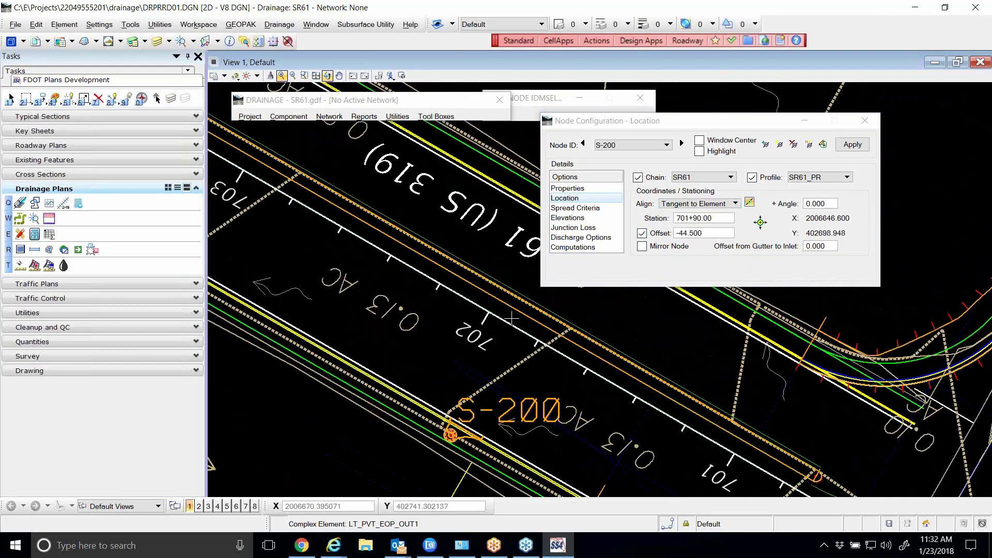
pyautogui.scroll(5, 511, 319)
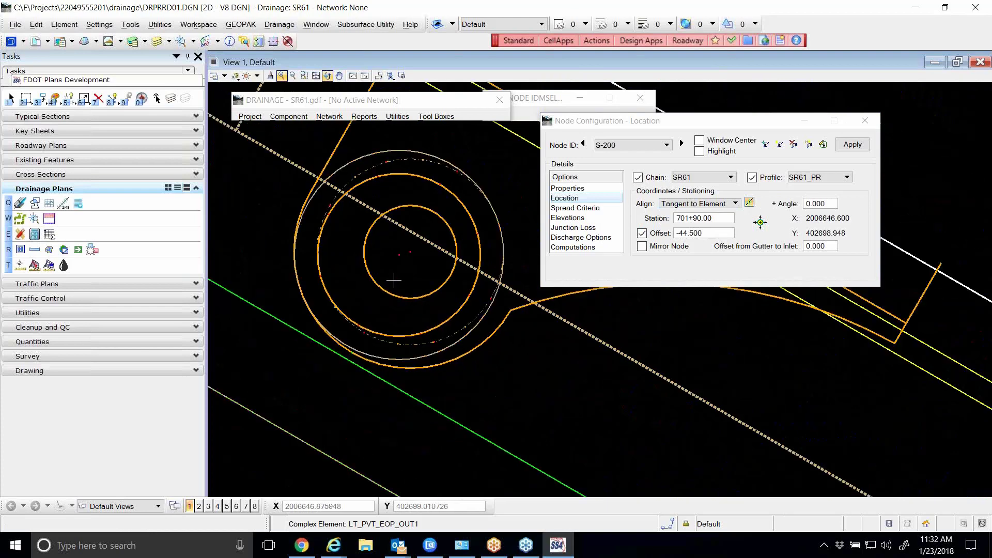
pyautogui.scroll(-3, 413, 258)
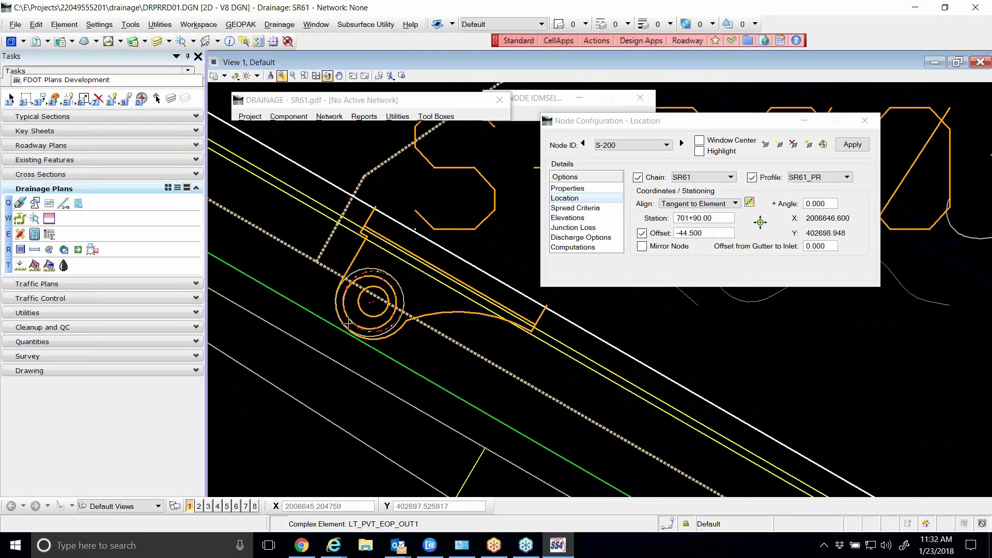
pyautogui.moveTo(593, 125); pyautogui.dragTo(574, 311)
pyautogui.scroll(-2, 300, 283)
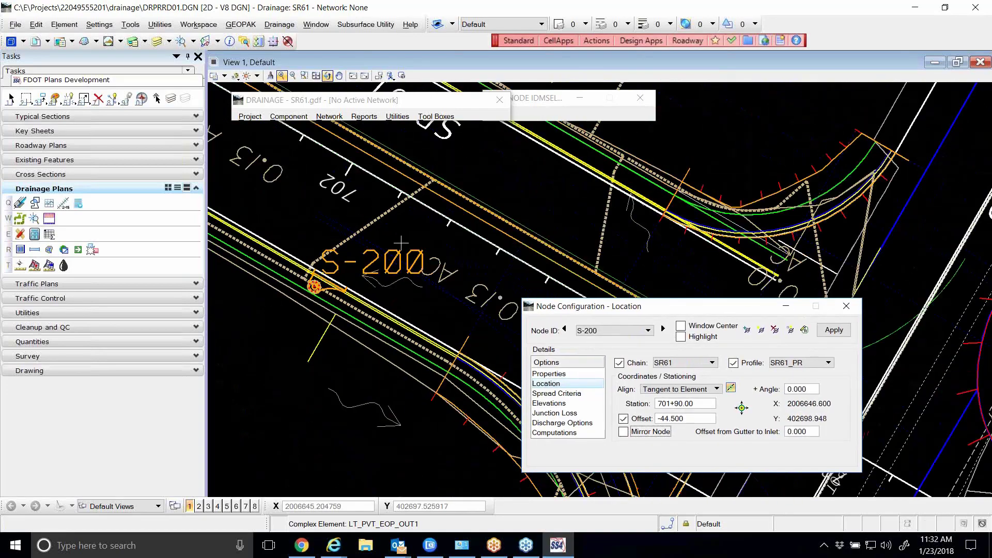
pyautogui.scroll(2, 422, 199)
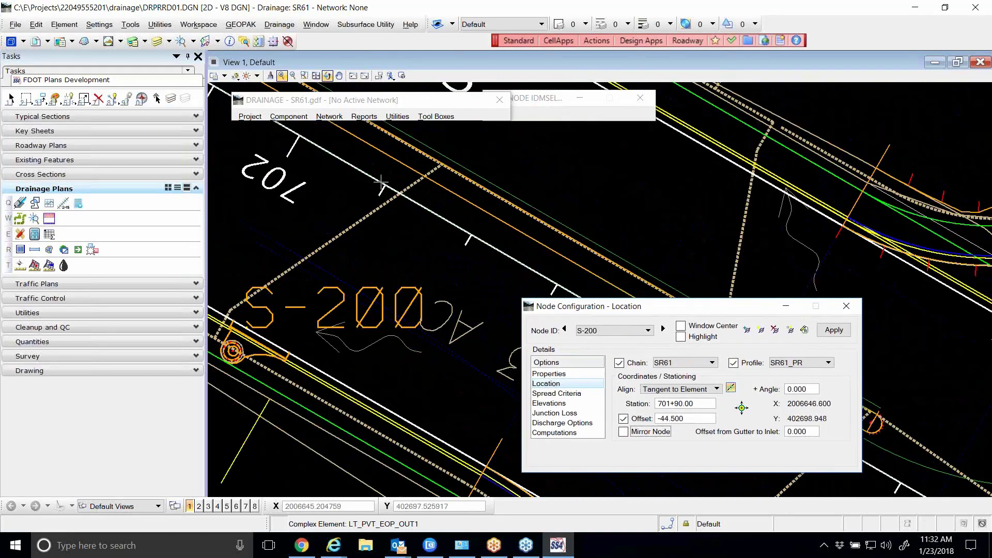
pyautogui.scroll(-1, 232, 356)
pyautogui.scroll(4, 227, 359)
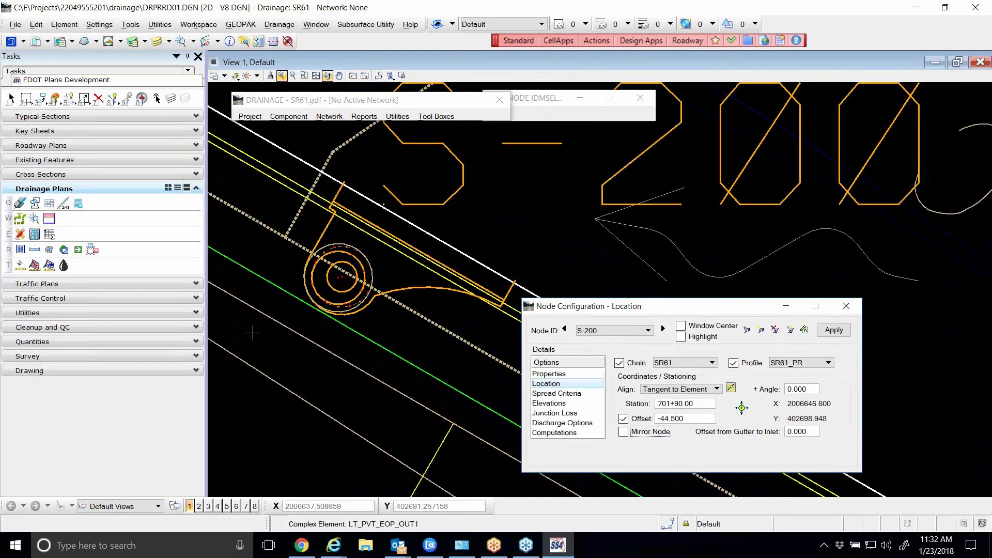
pyautogui.scroll(-1, 260, 333)
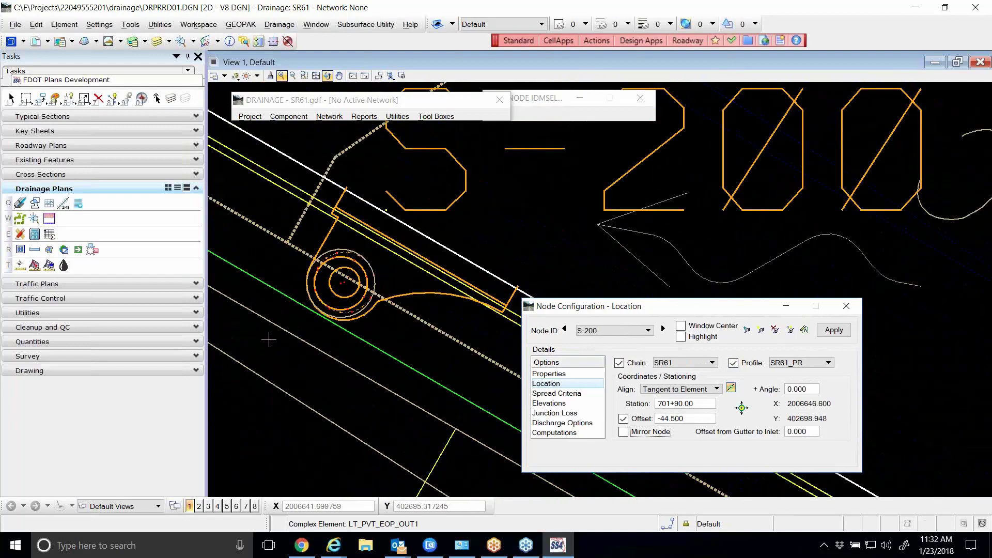
# Apply S-200's Tangent to Element location at station 701+90, offset -44.5, to store the node in the drainage project
pyautogui.moveTo(644, 306); pyautogui.dragTo(631, 150)
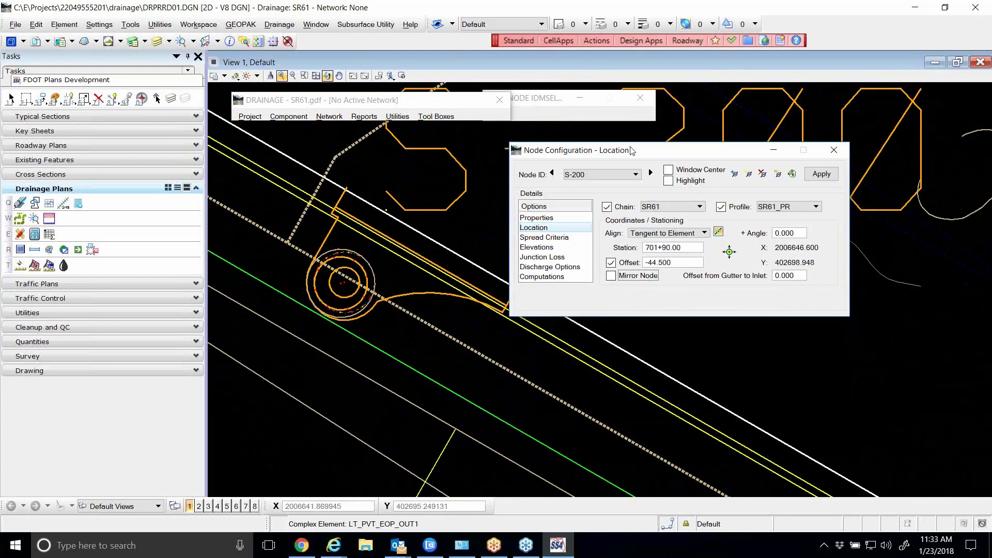
pyautogui.click(809, 175)
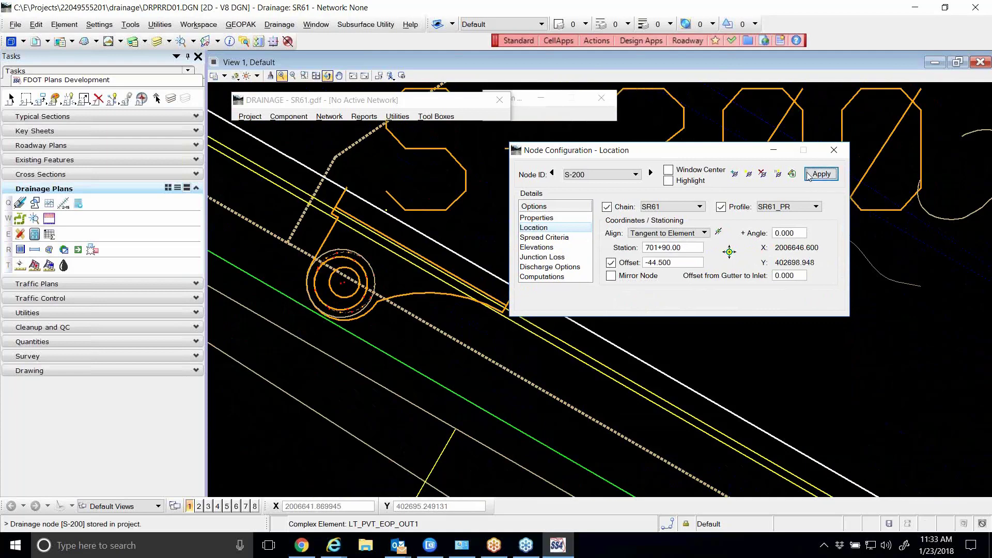
pyautogui.scroll(-2, 337, 323)
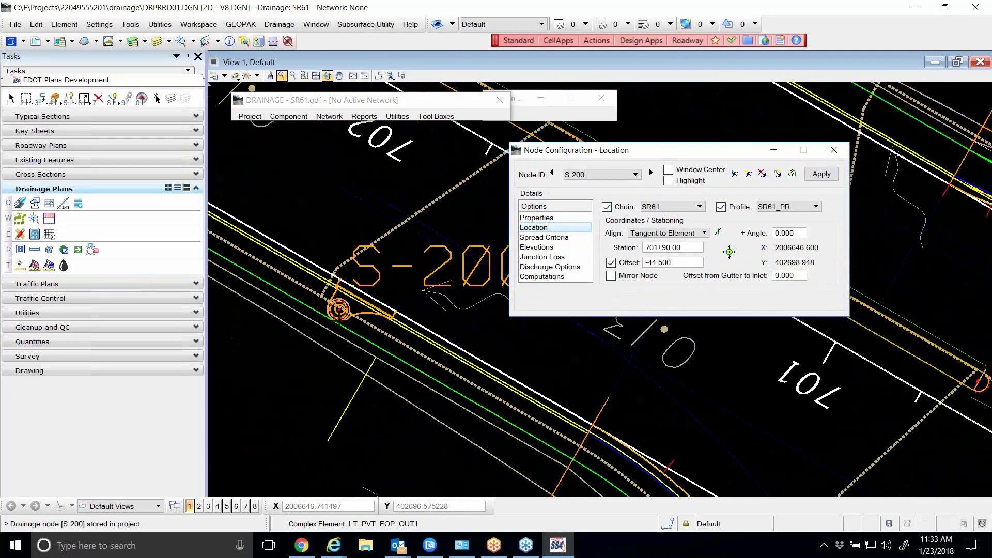